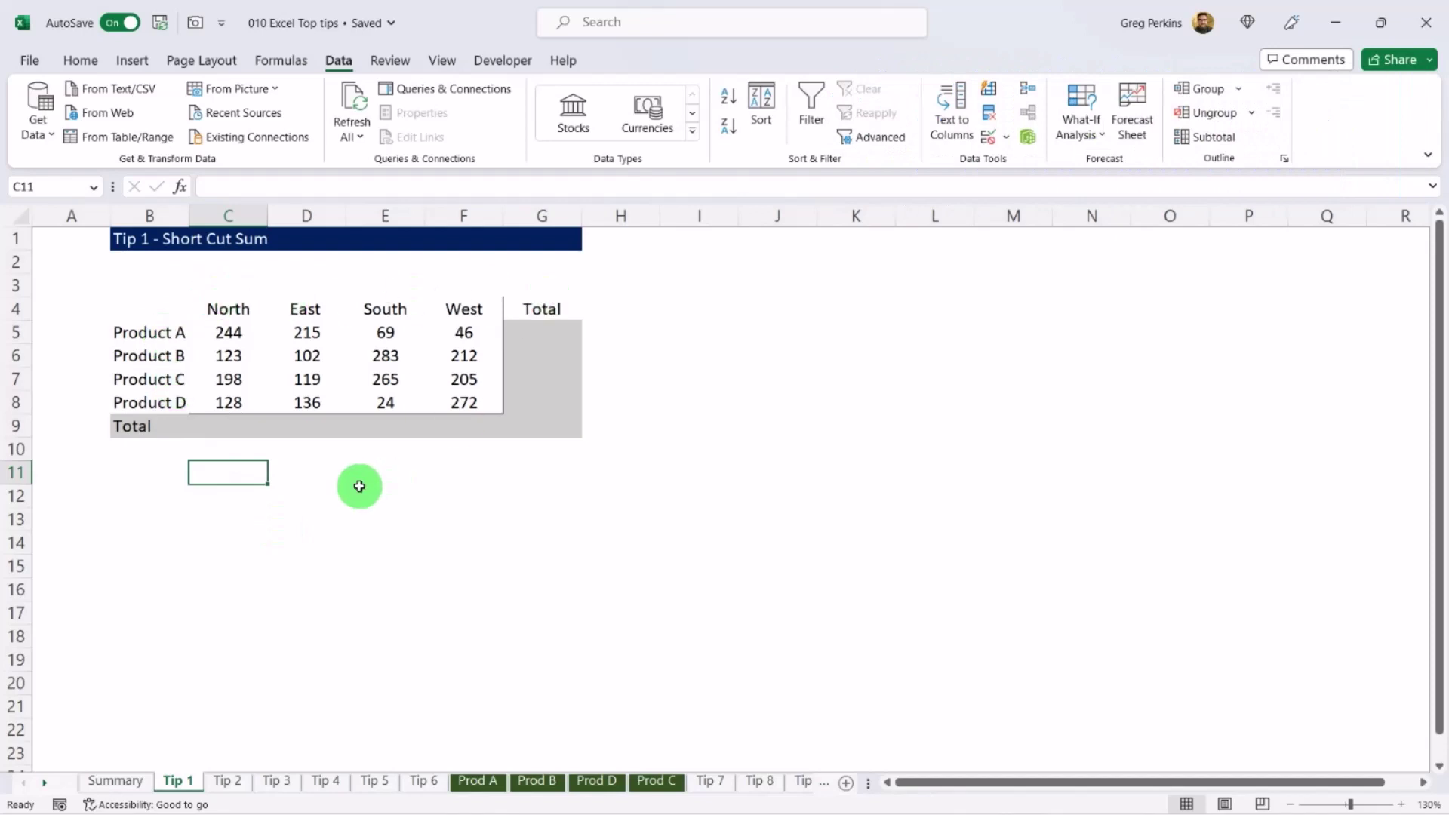
Total the North column by entering =SUM(C5:C8) in cell C9.
left_click(232, 425)
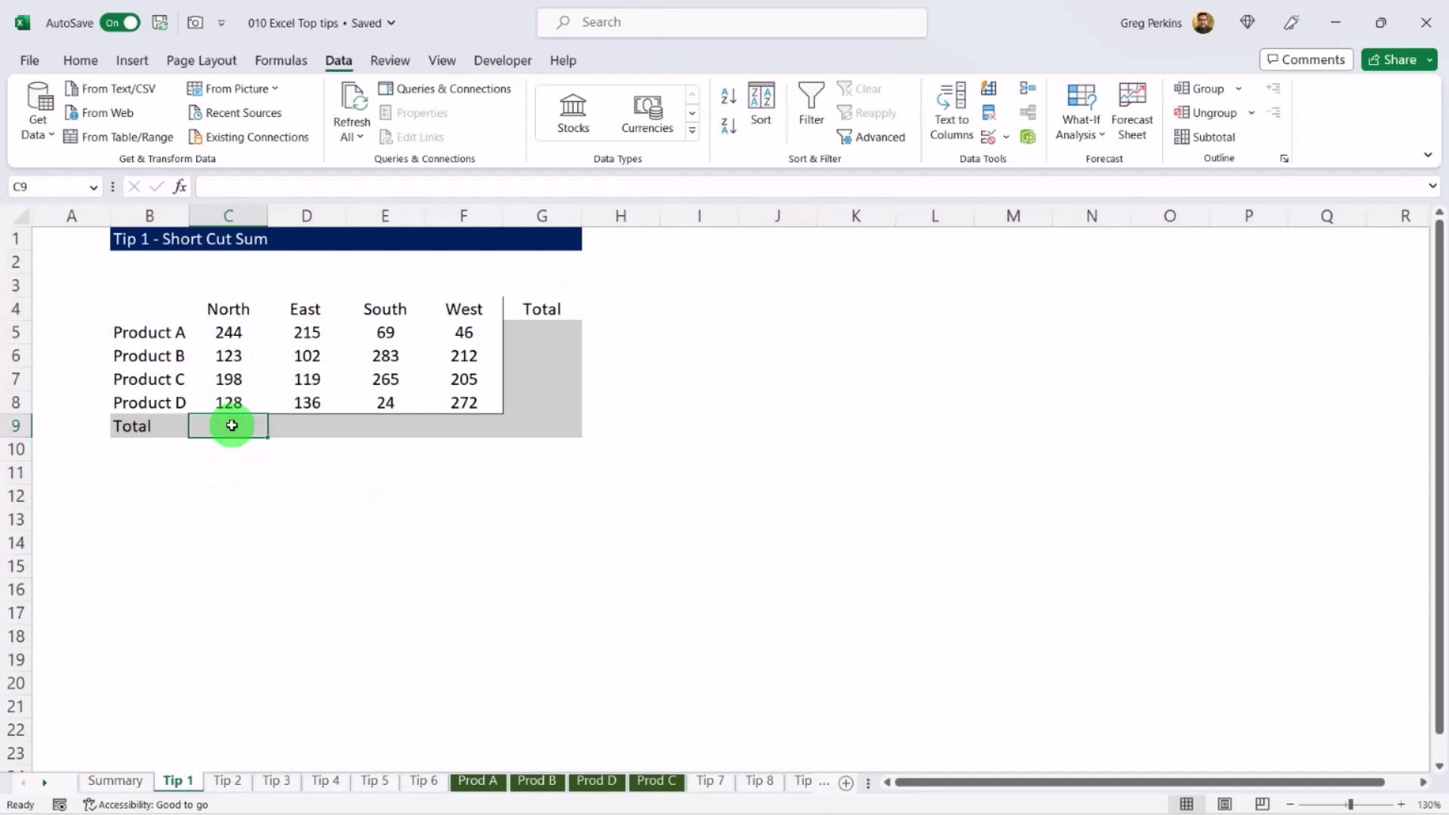
type("=sum(")
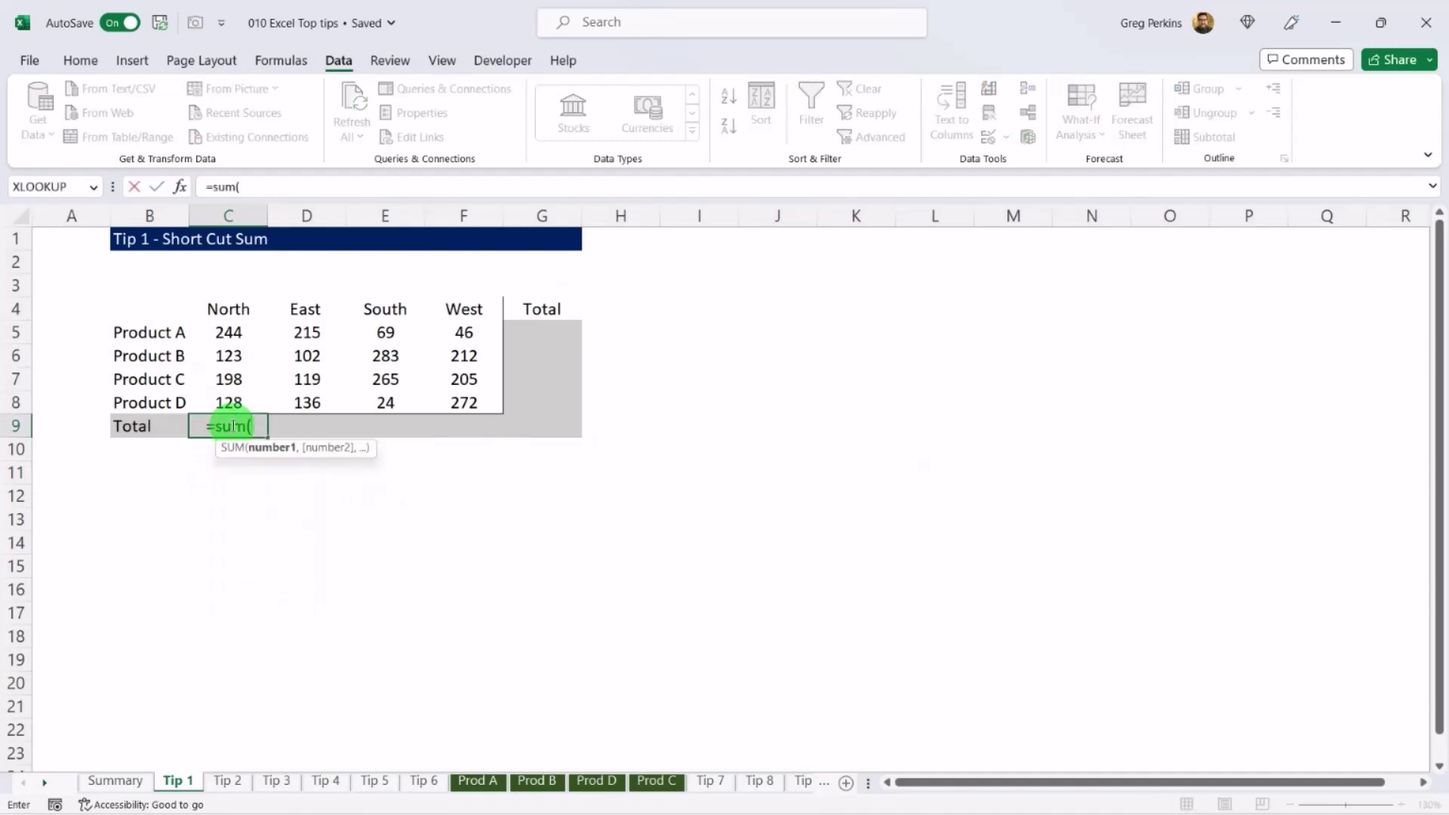
key("Up")
key("Up")
key("Up")
key("Up")
key("shift+Down")
key("shift+Down")
key("shift+Down")
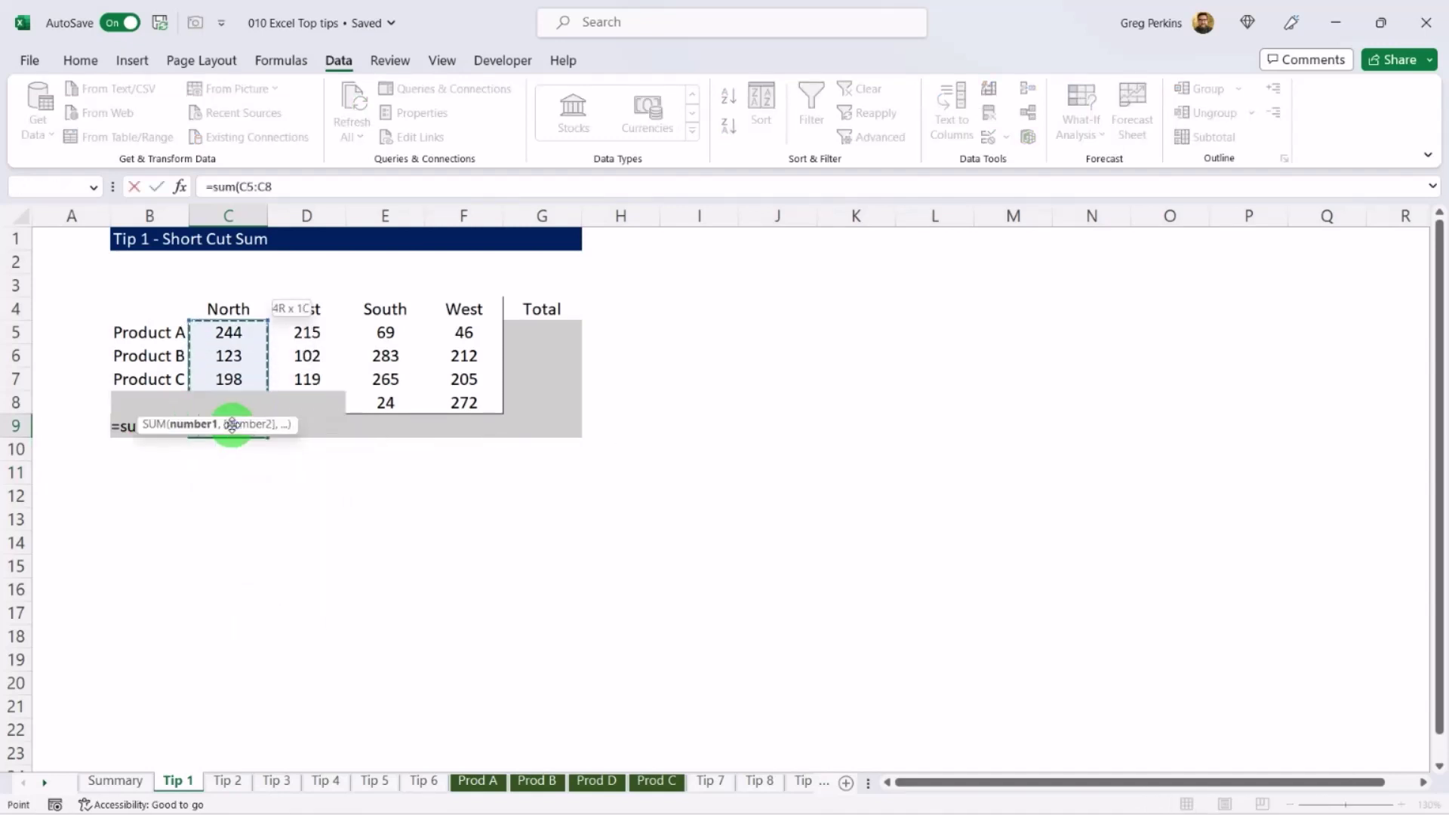
type(")")
key("Return")
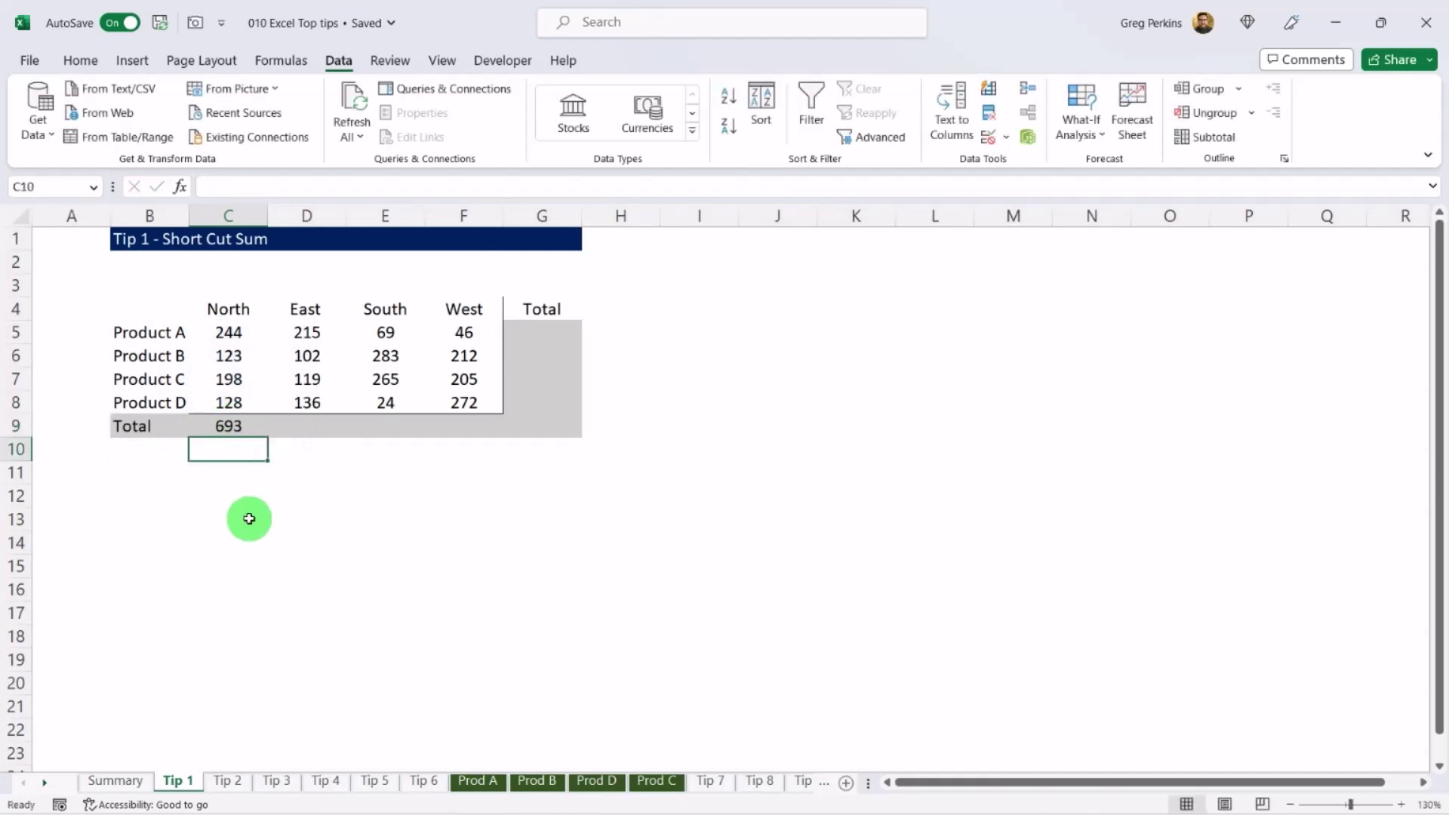
Clear C9 and total the North column there again with AutoSum.
left_click(228, 427)
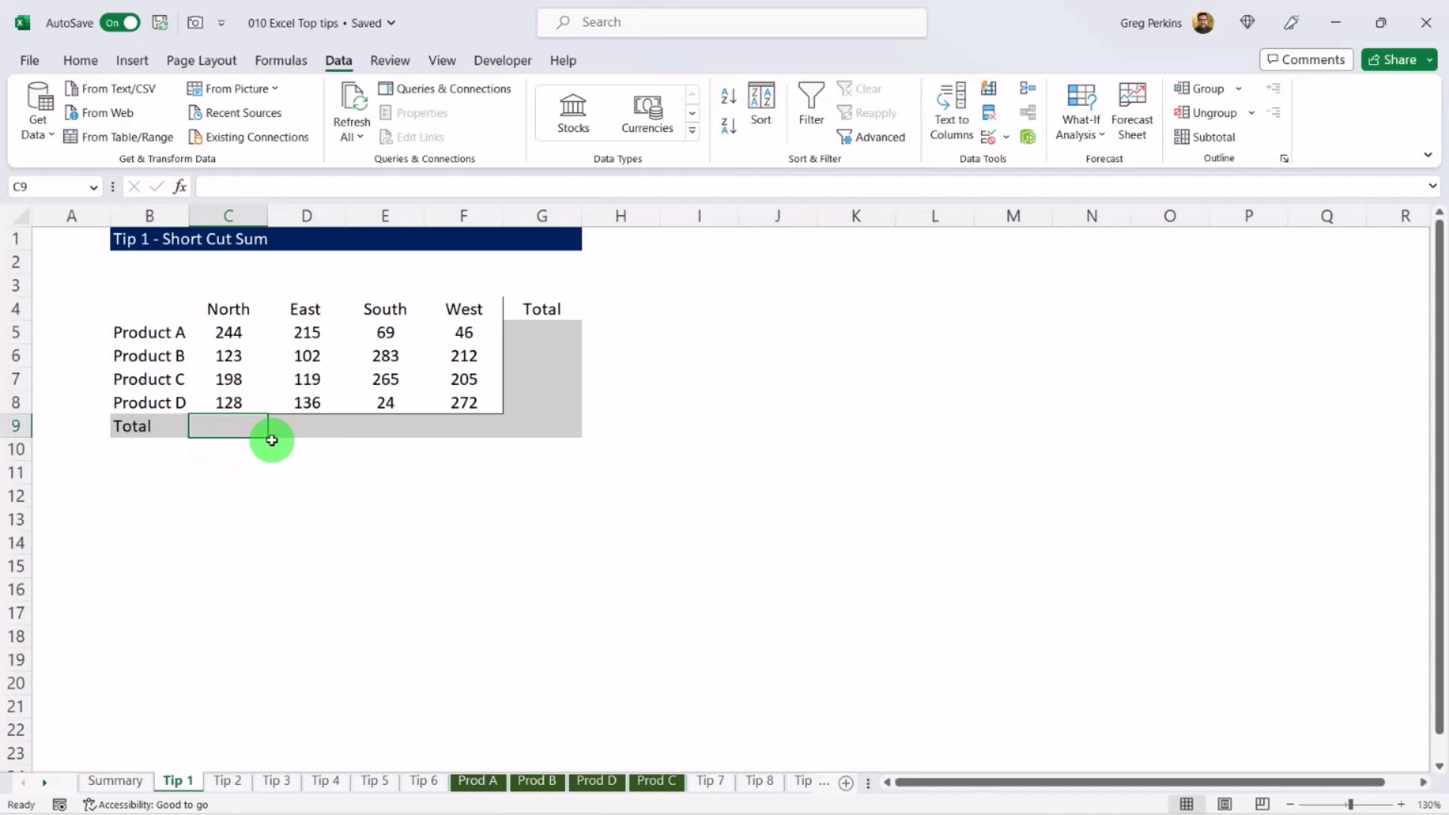
key("alt+equal")
key("Return")
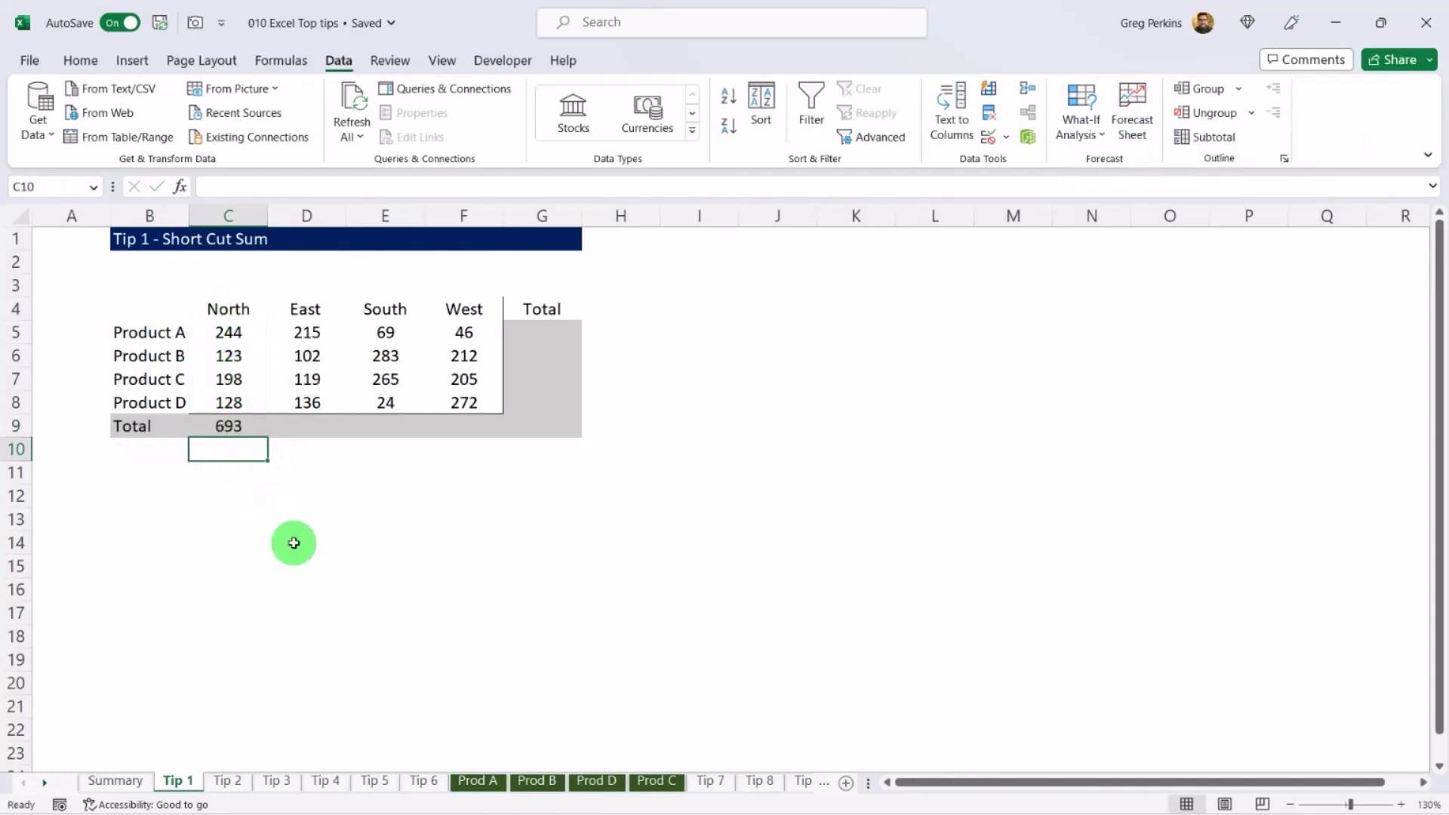
Clear C9 and AutoSum the North, East, South and West columns together in C9:F9.
left_click(239, 420)
key("Delete")
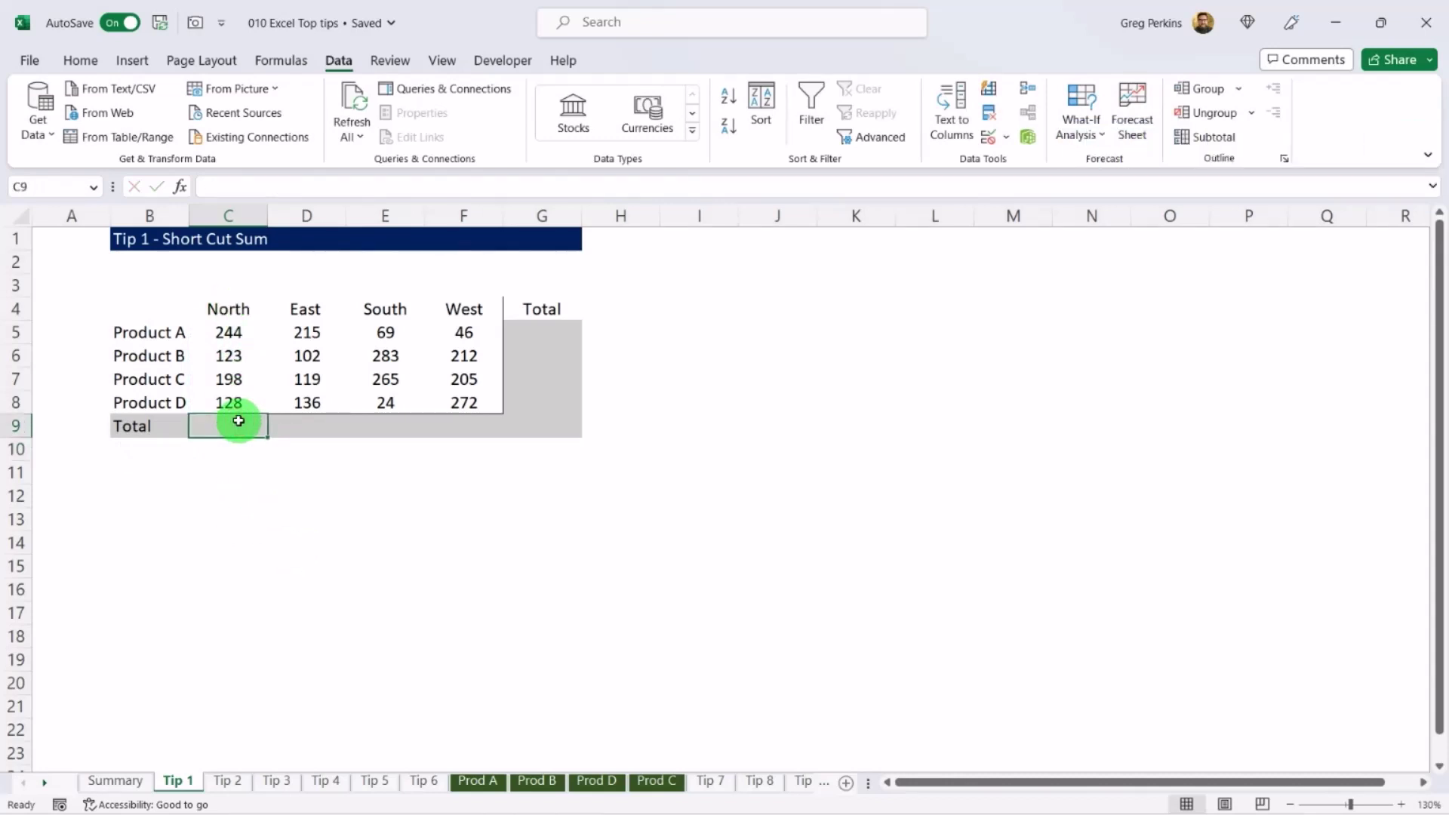
left_click_drag(239, 421, 453, 428)
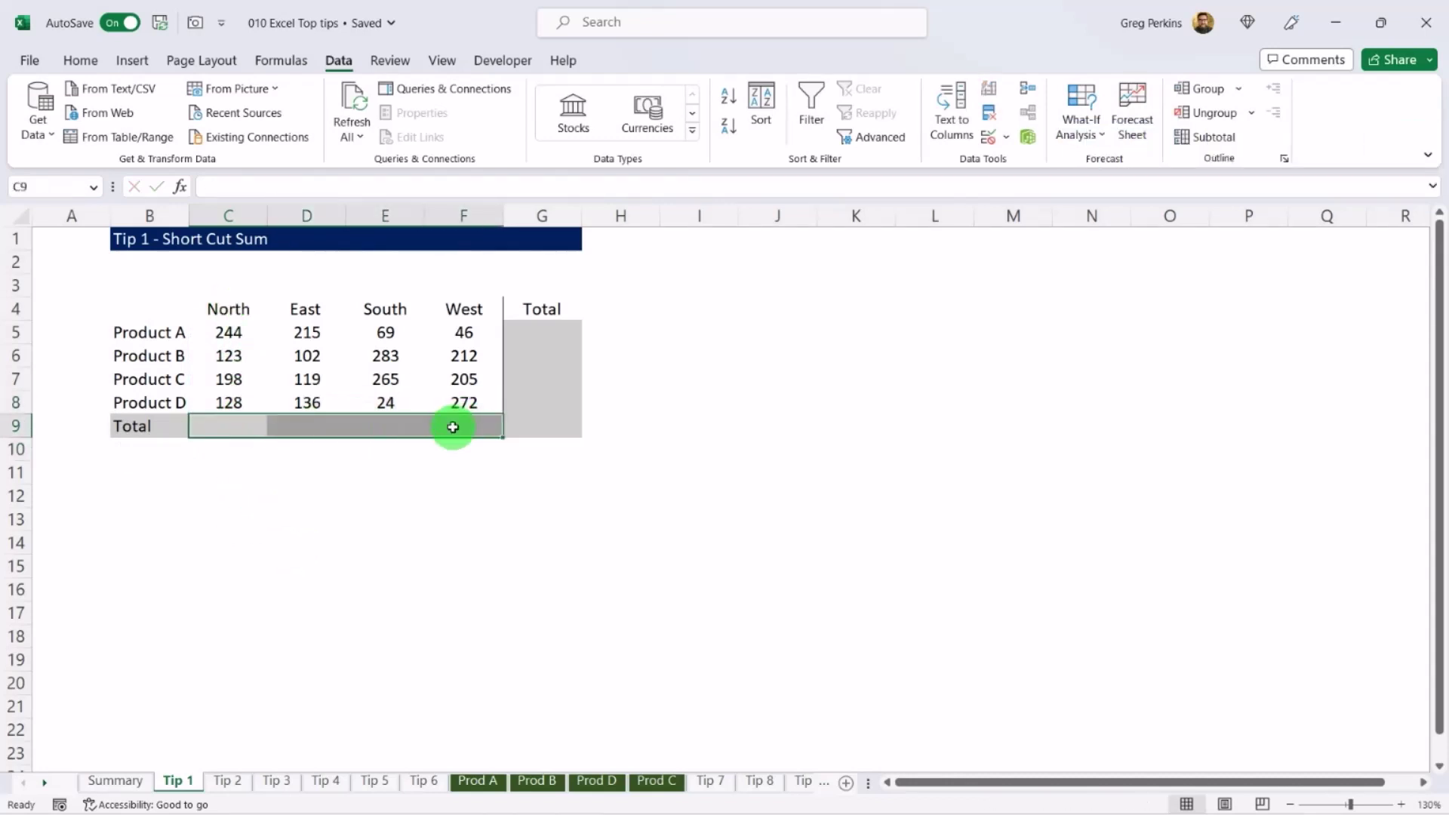
key("alt+equal")
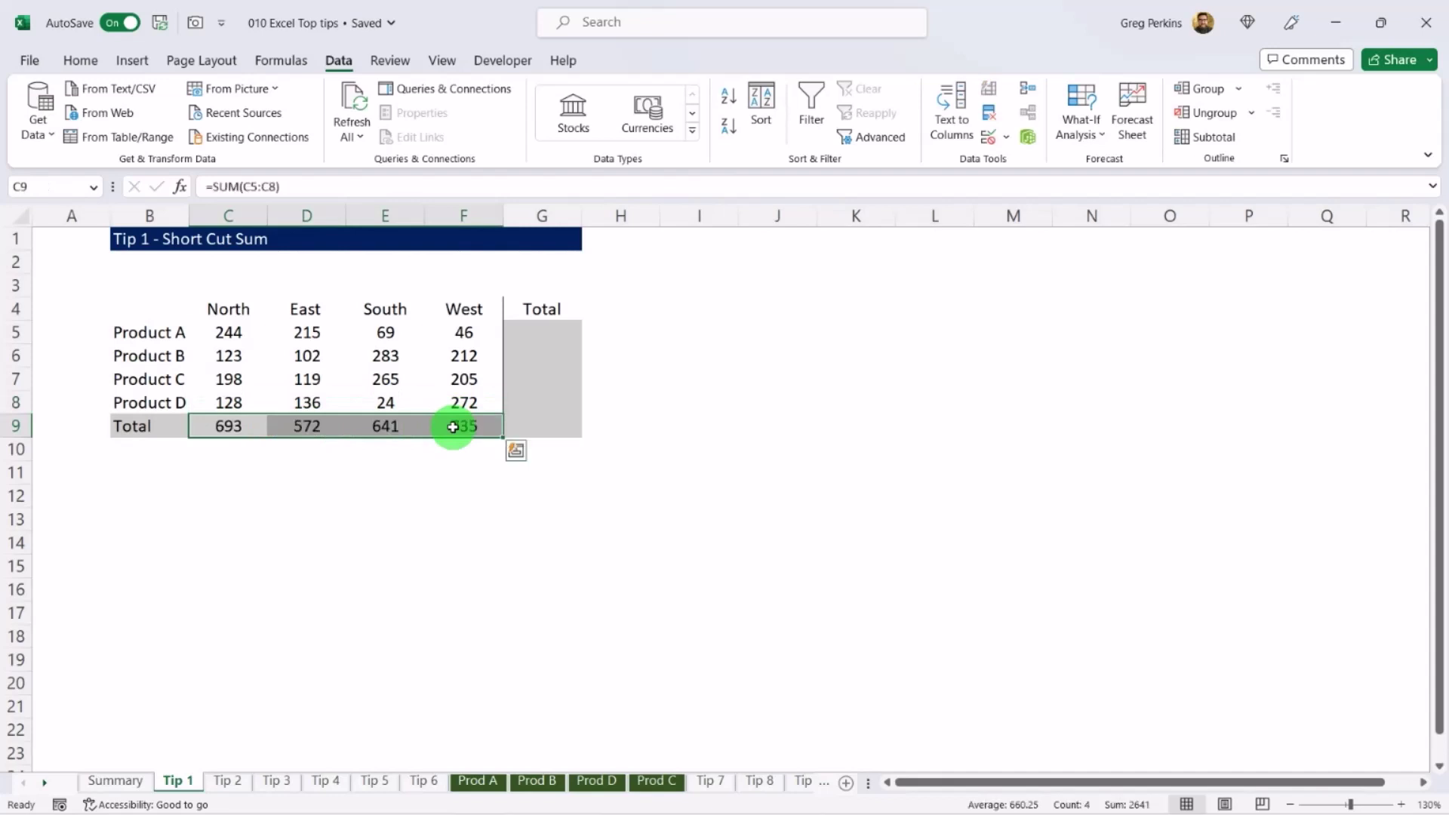
key("Tab")
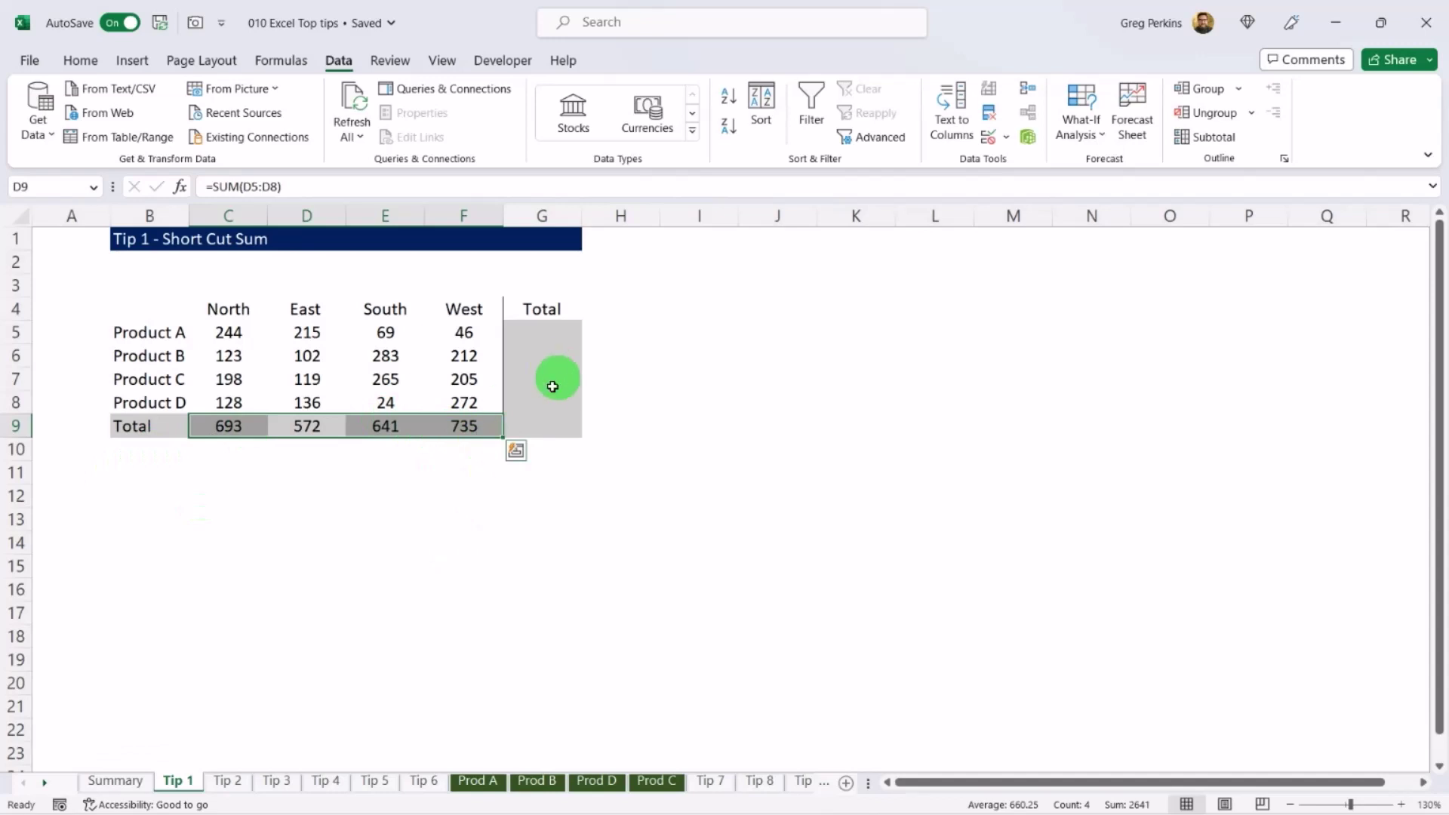
Fill the Total column G5:G9 with row sums using AutoSum.
left_click_drag(548, 332, 559, 421)
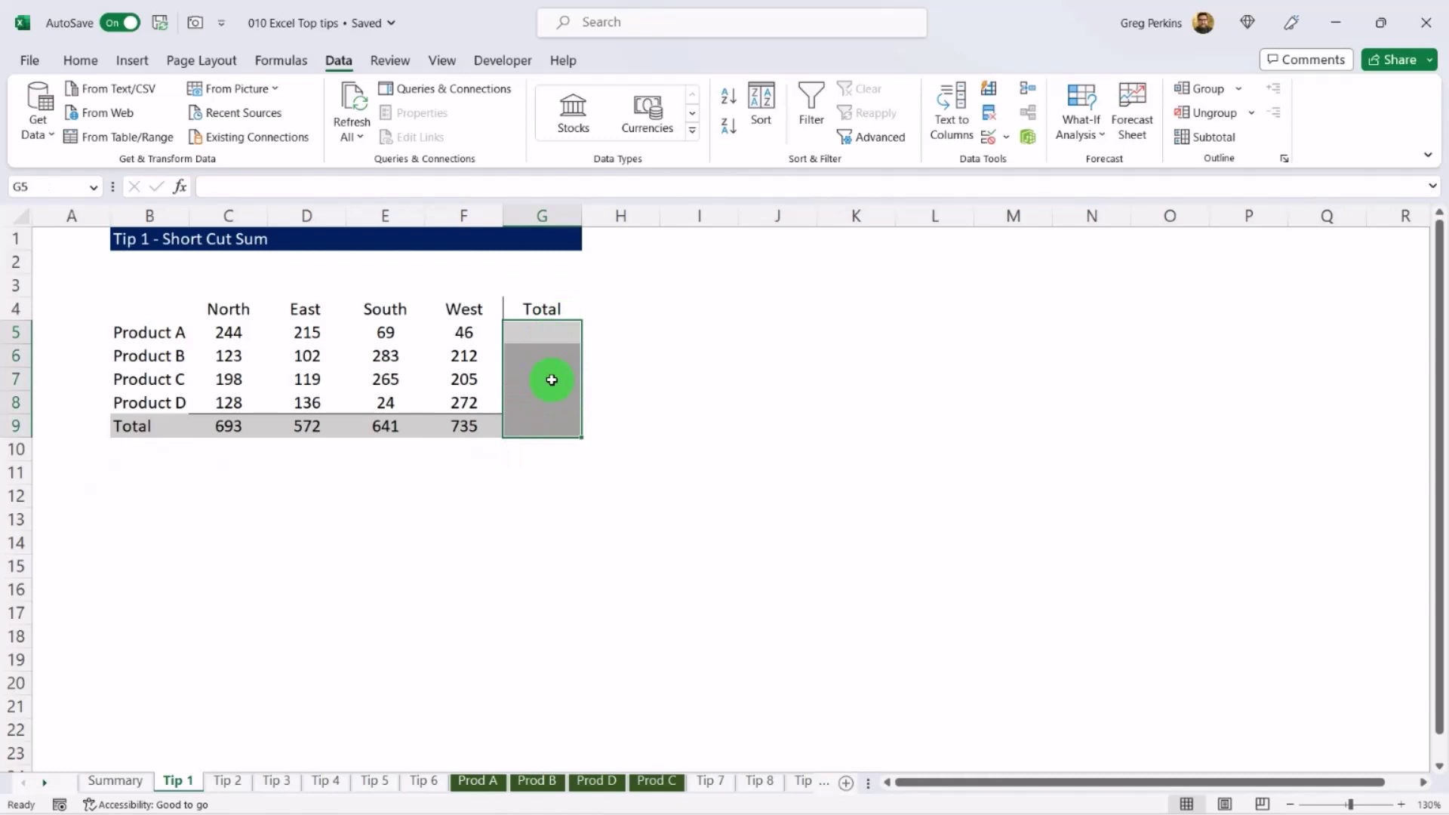
key("alt+equal")
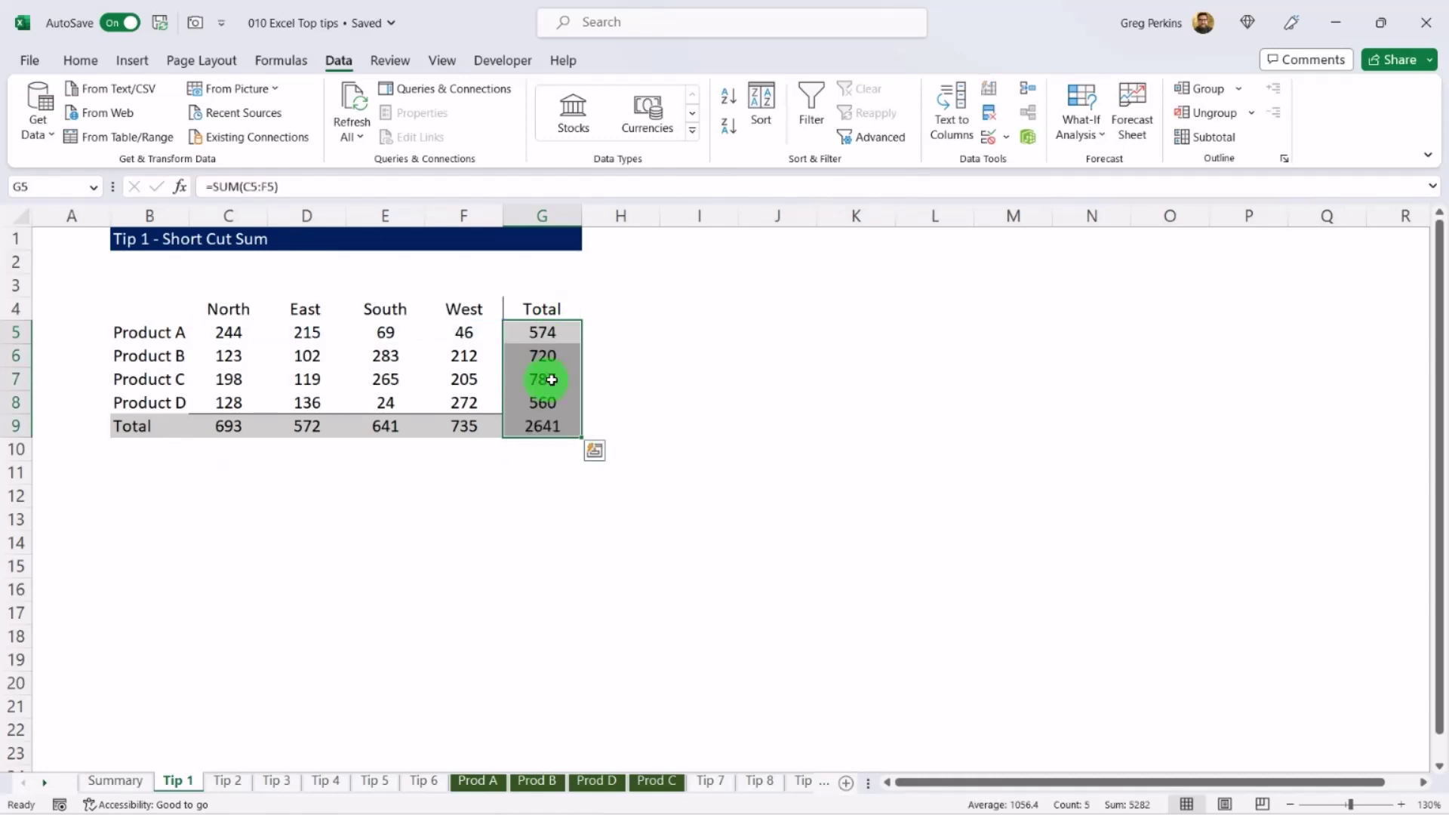
left_click(432, 541)
Clear the existing totals and AutoSum the whole range C5:G9 to fill the Total row and column at once.
left_click_drag(227, 428, 524, 428)
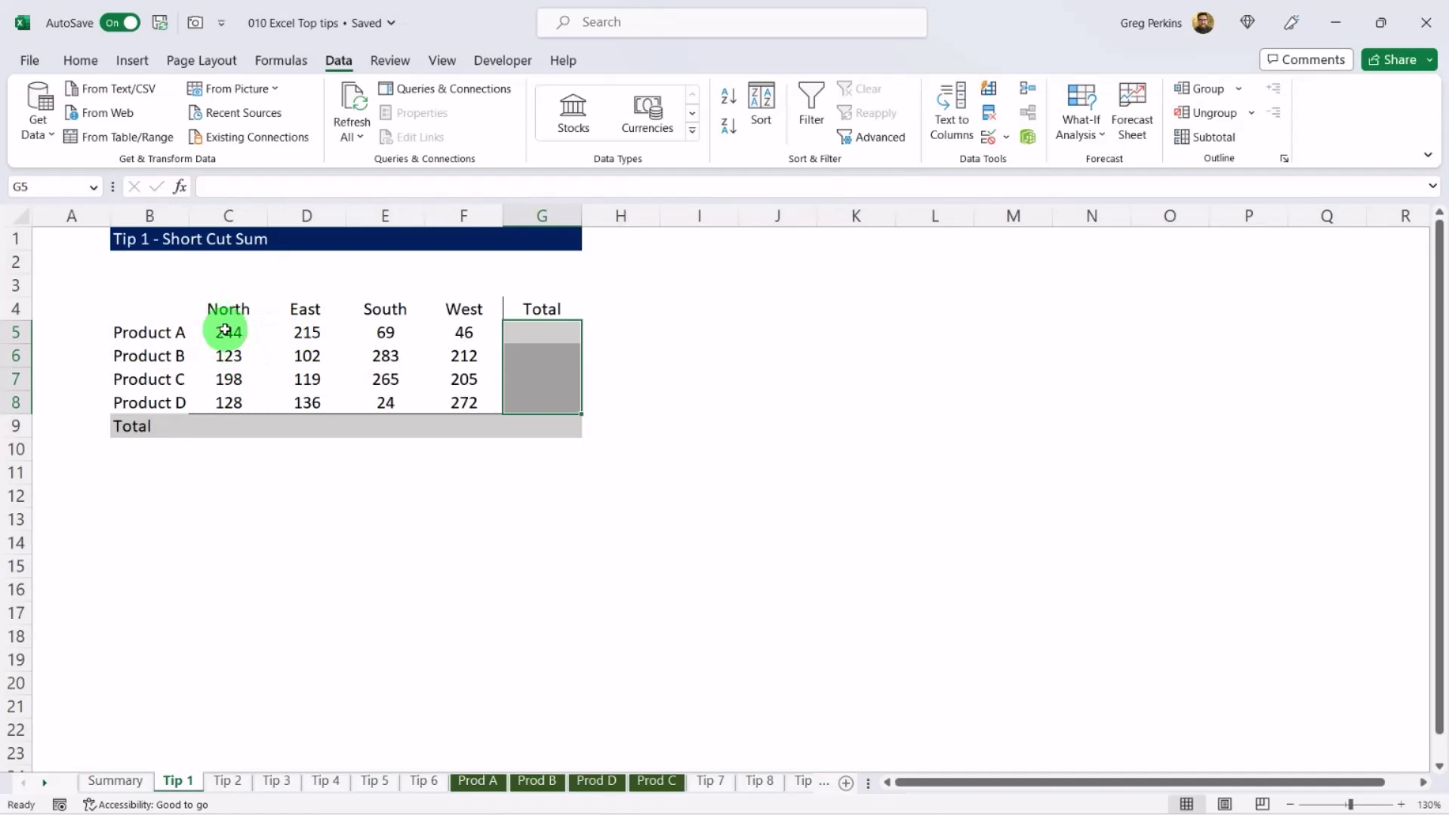
left_click_drag(226, 330, 519, 422)
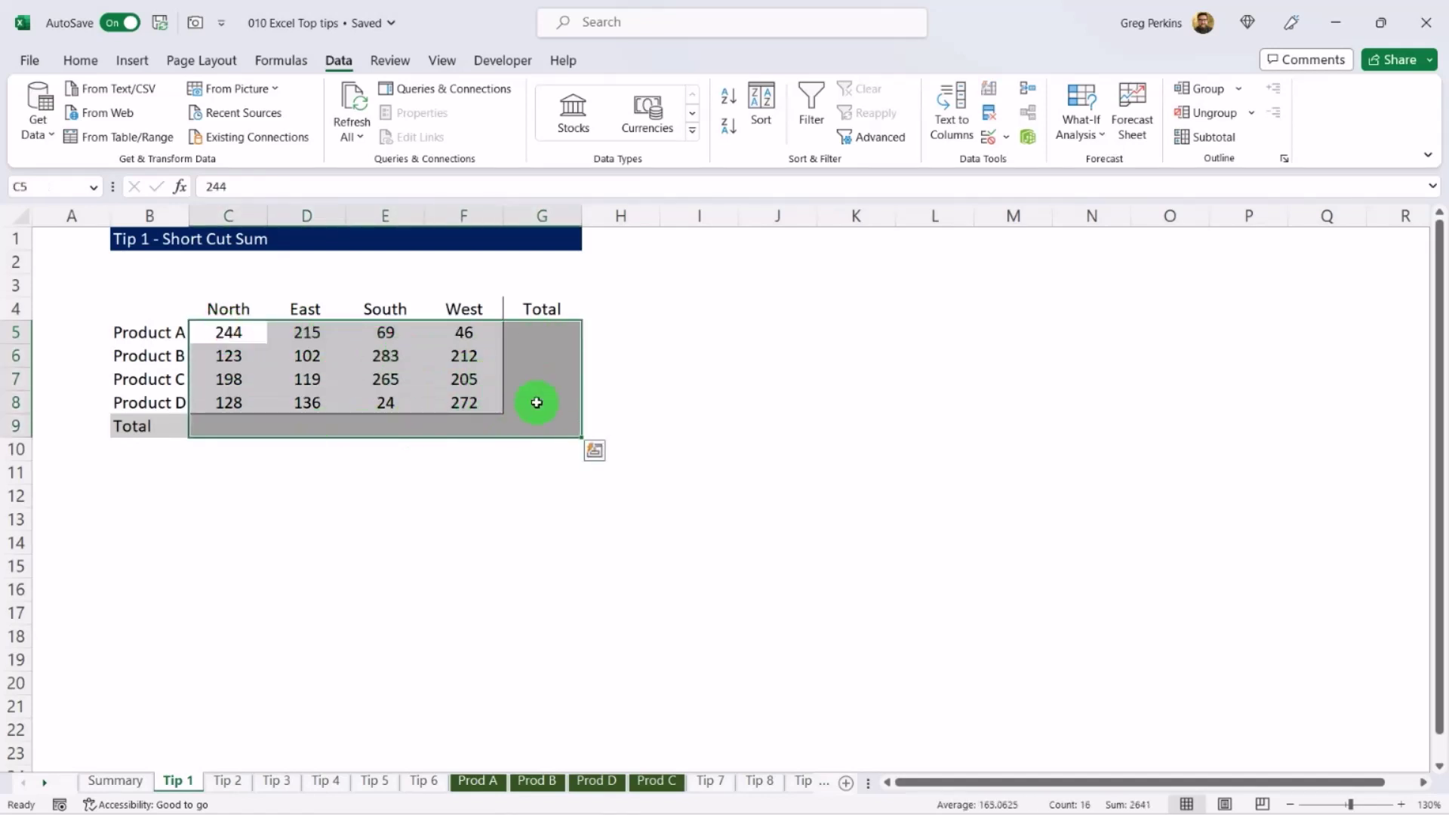
key("alt+equal")
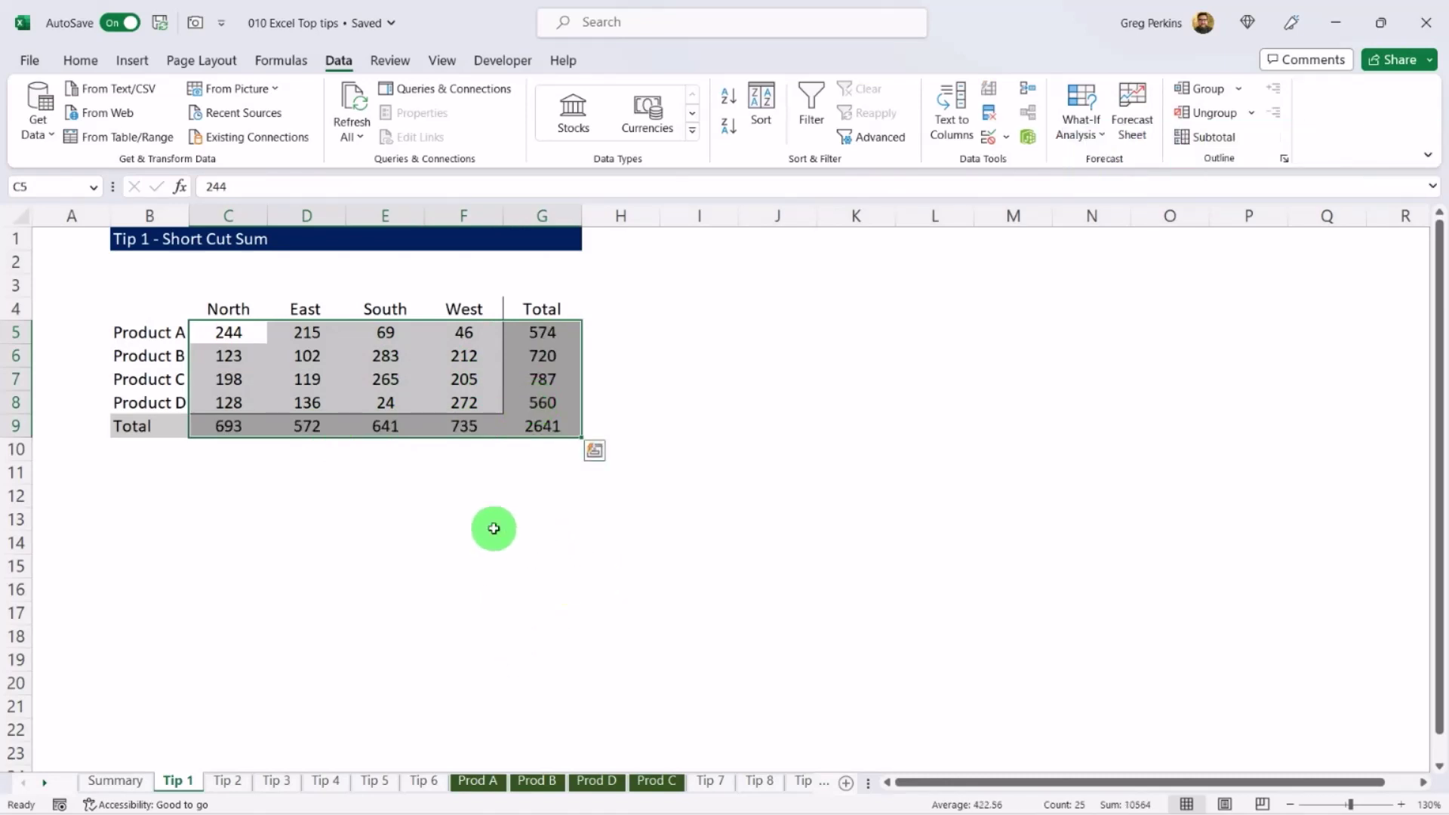
Go to the Tip 2 worksheet.
key("ctrl+Page_Down")
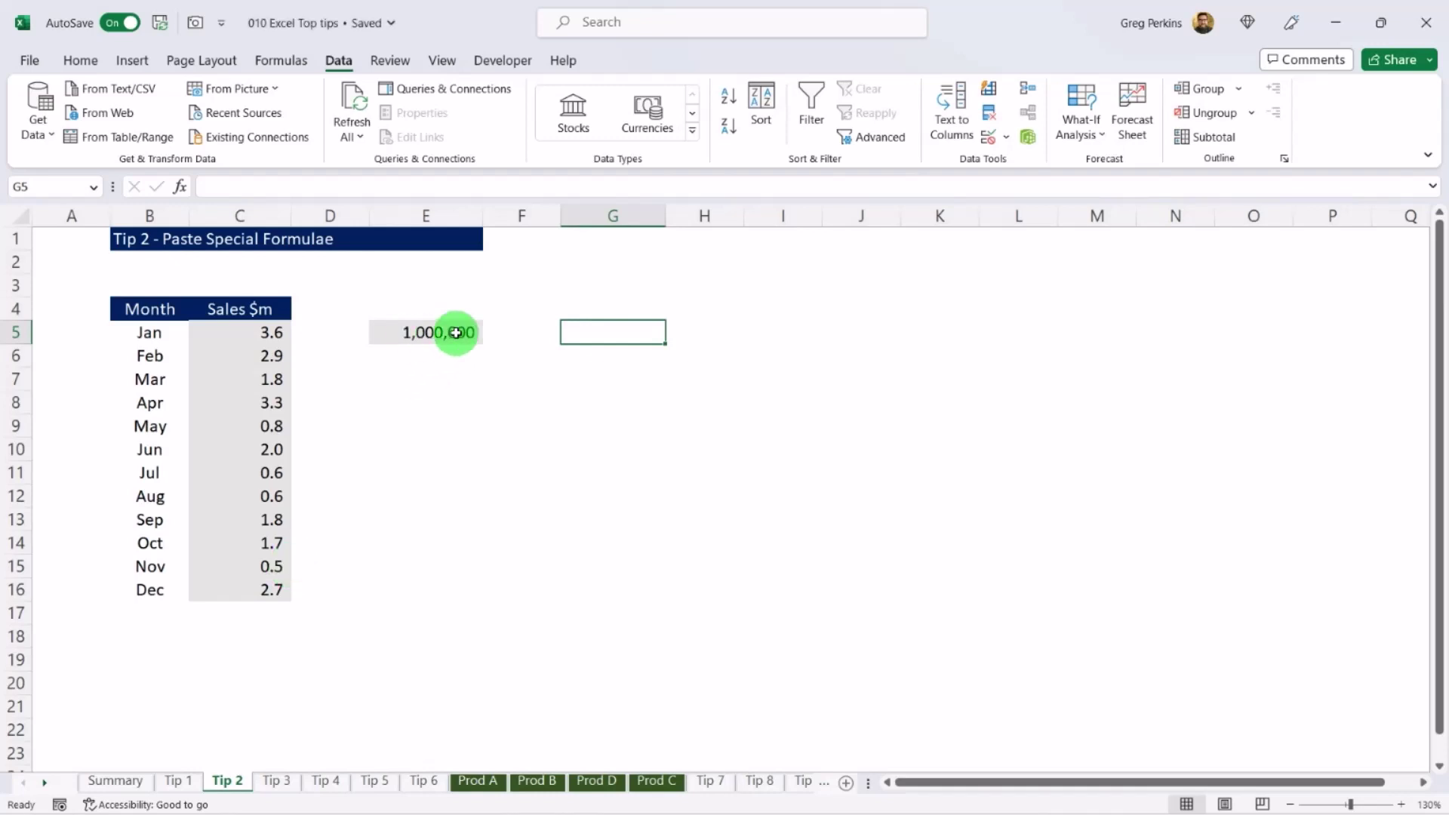
Enter the formula =$E$5*C5 in cell G5, making the multiplier cell E5 an absolute reference.
type("=")
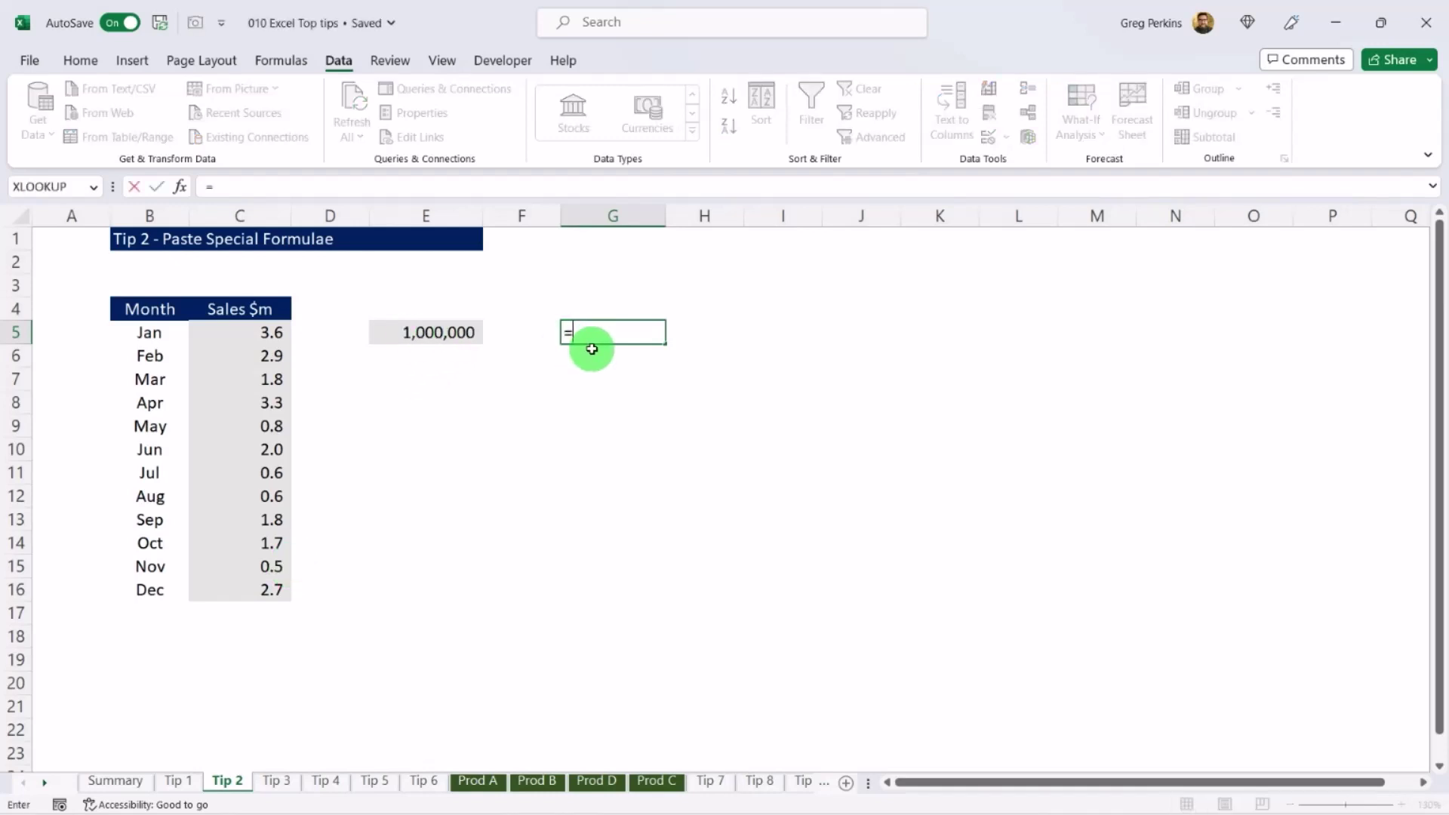
key("Left")
key("Left")
type("*")
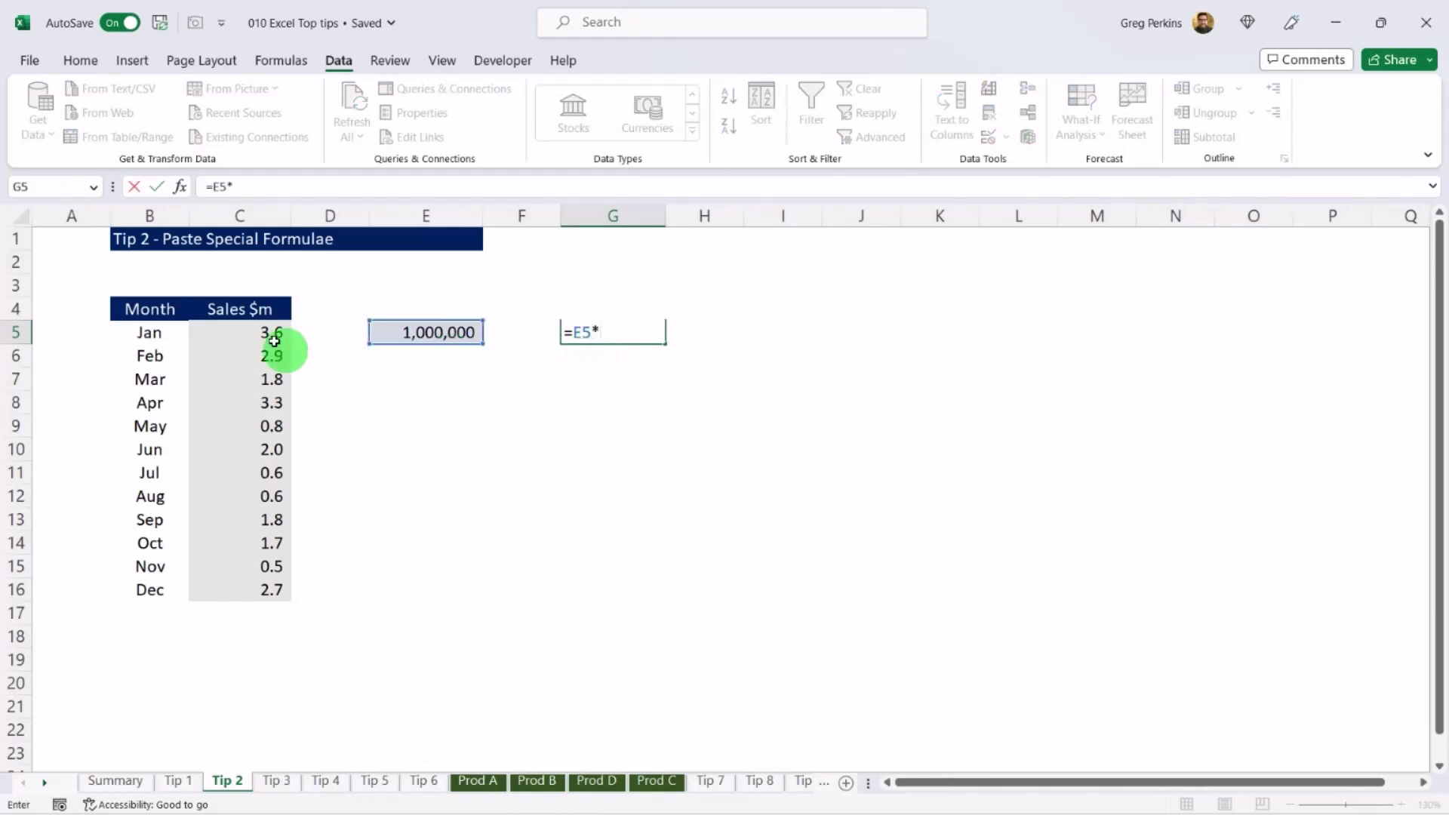
left_click(268, 332)
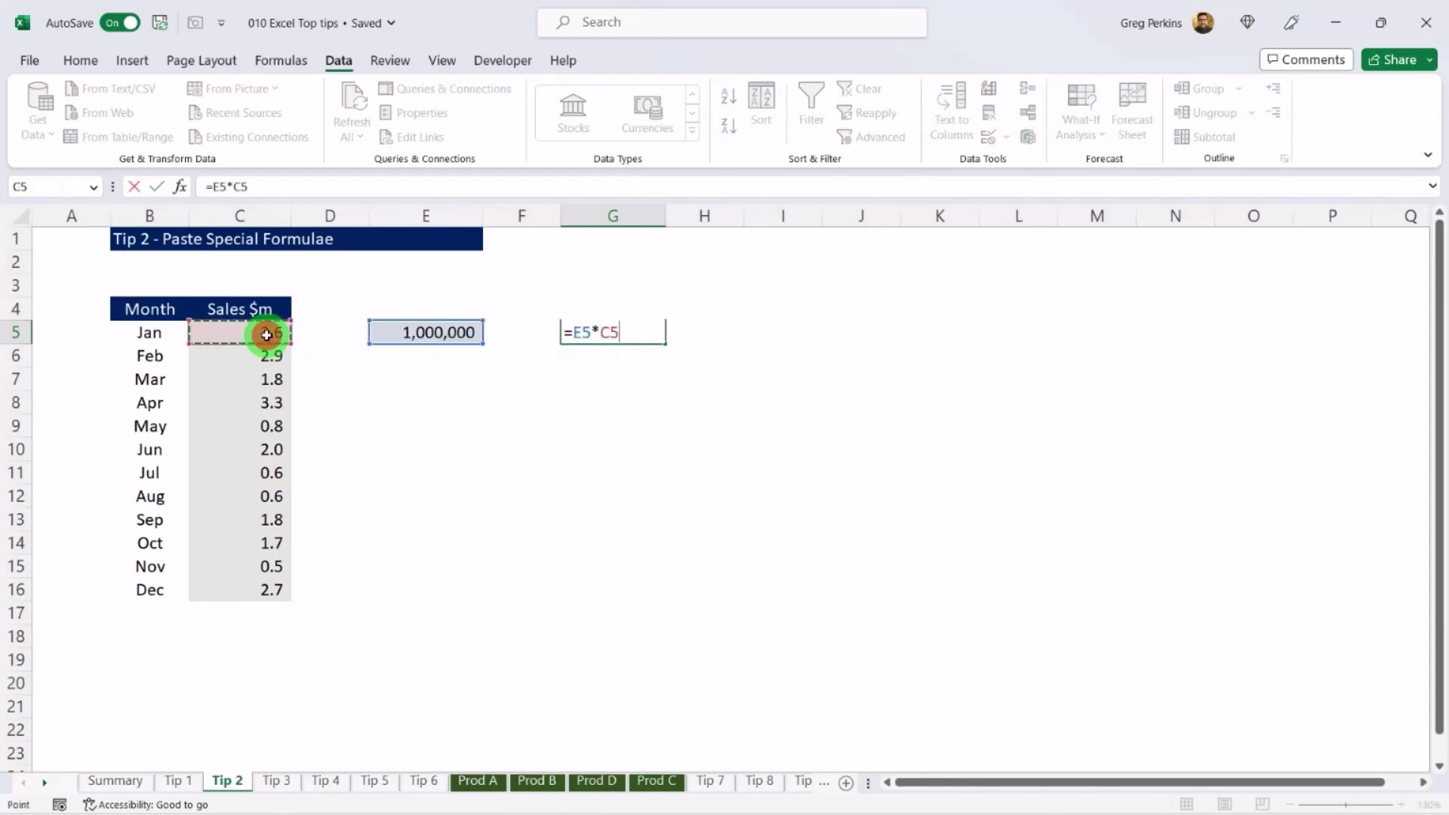
double_click(221, 185)
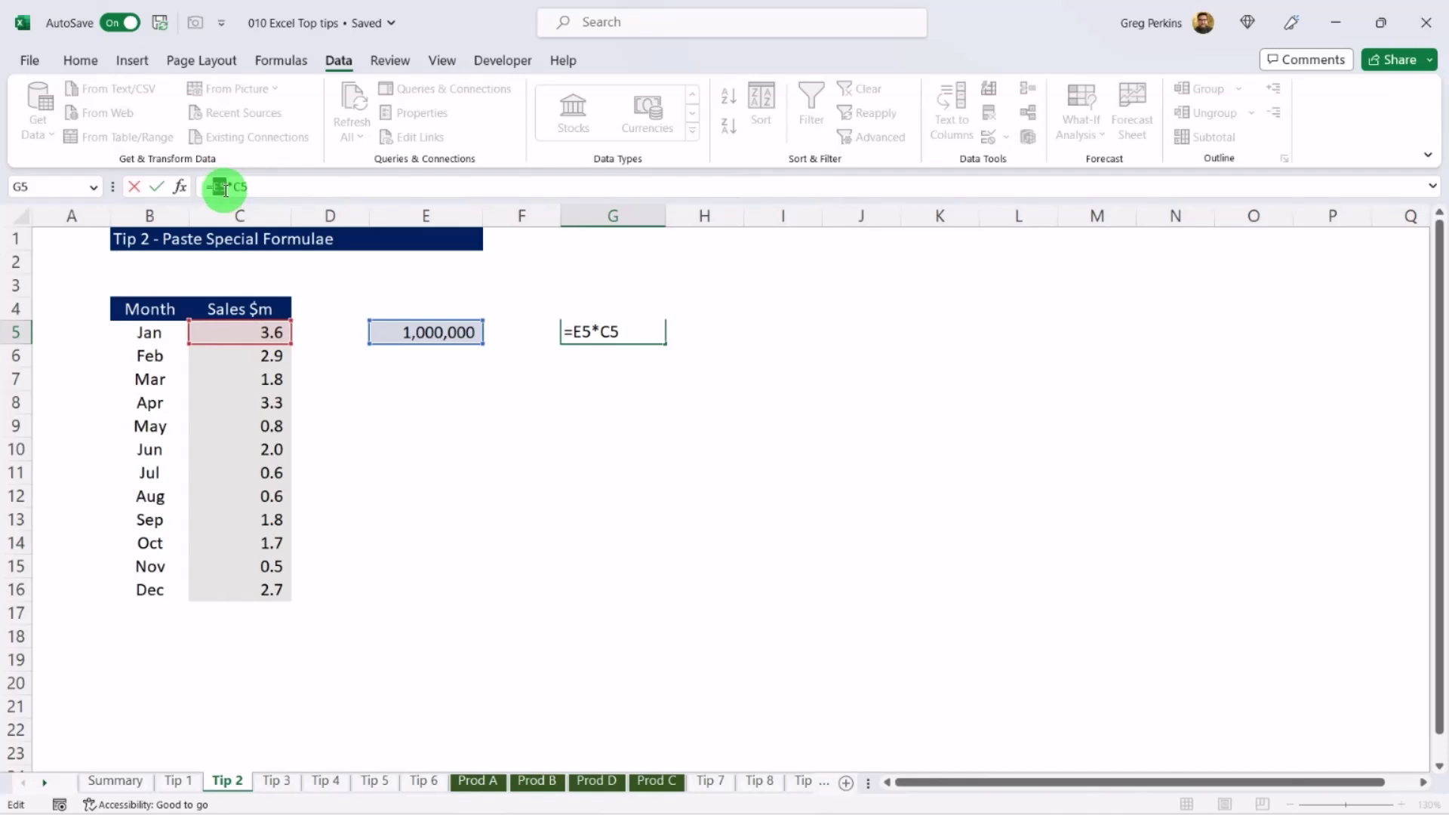
key("F4")
key("Return")
Fill the G5 formula down to G16 and clear the contents of G5:G16.
left_click(638, 332)
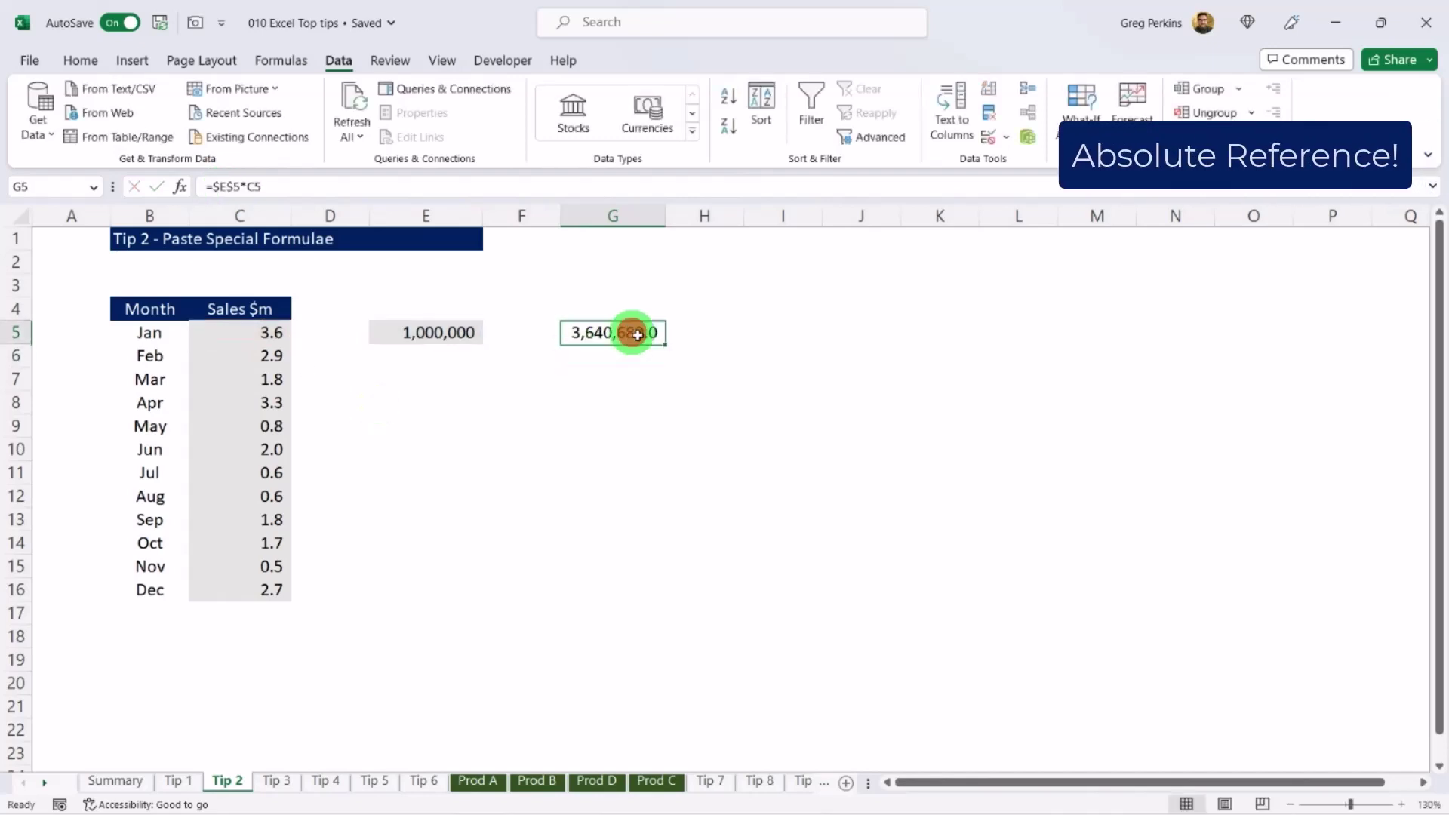
left_click_drag(663, 344, 651, 607)
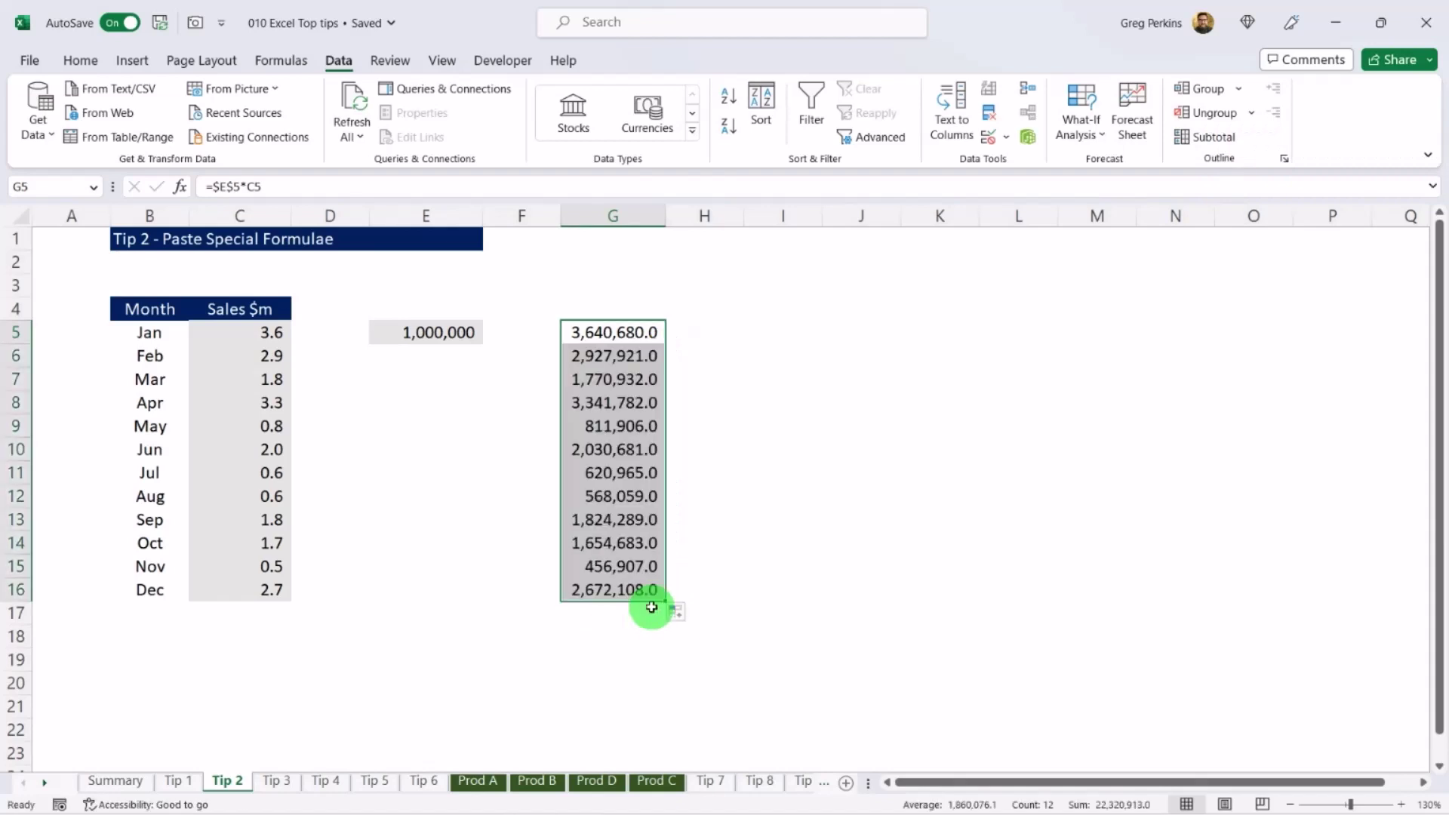
key("Delete")
Multiply the Sales $m values in C5:C16 by the 1,000,000 in E5 using Paste Special with the Multiply operation.
left_click(440, 332)
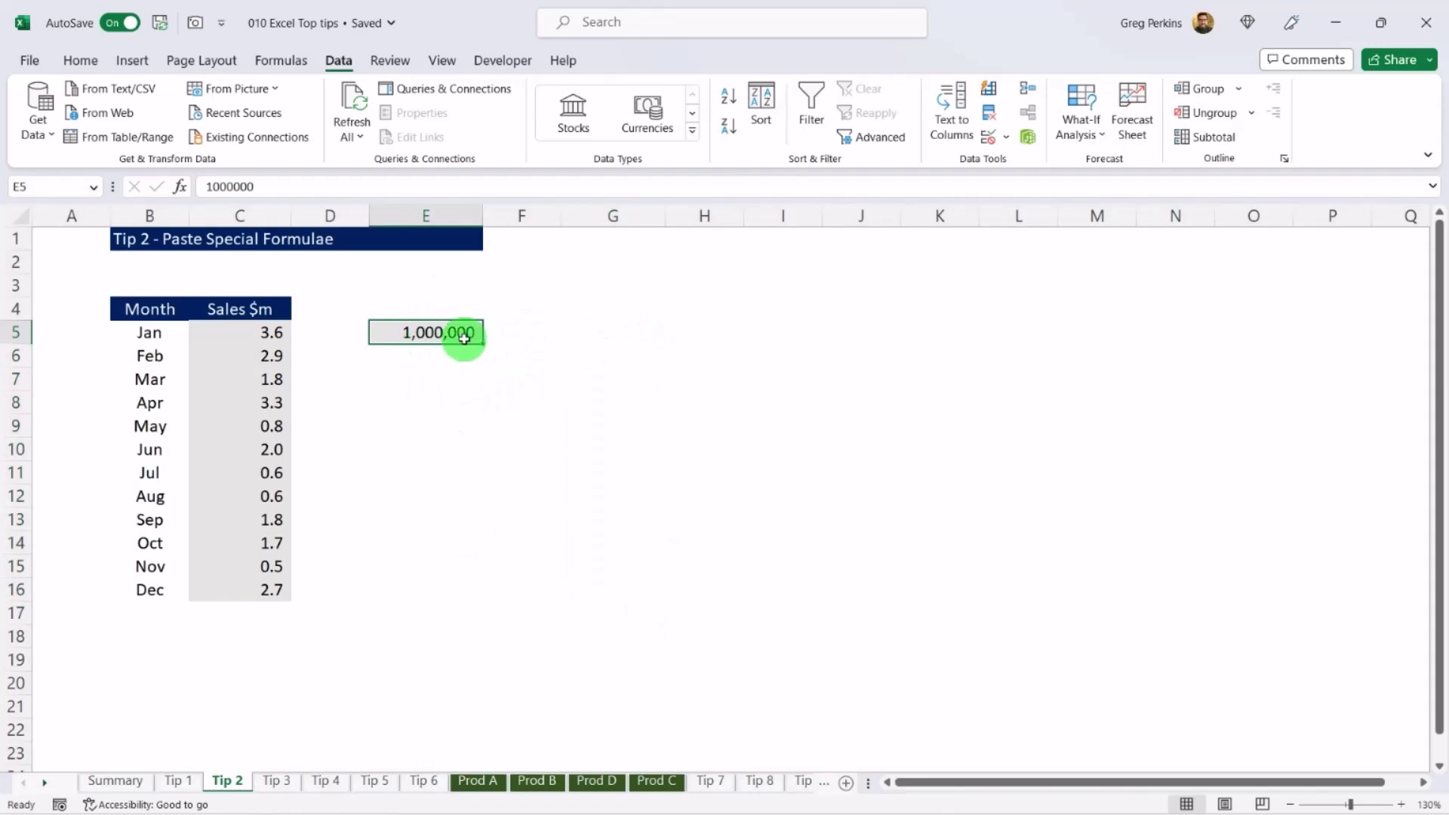
key("ctrl+c")
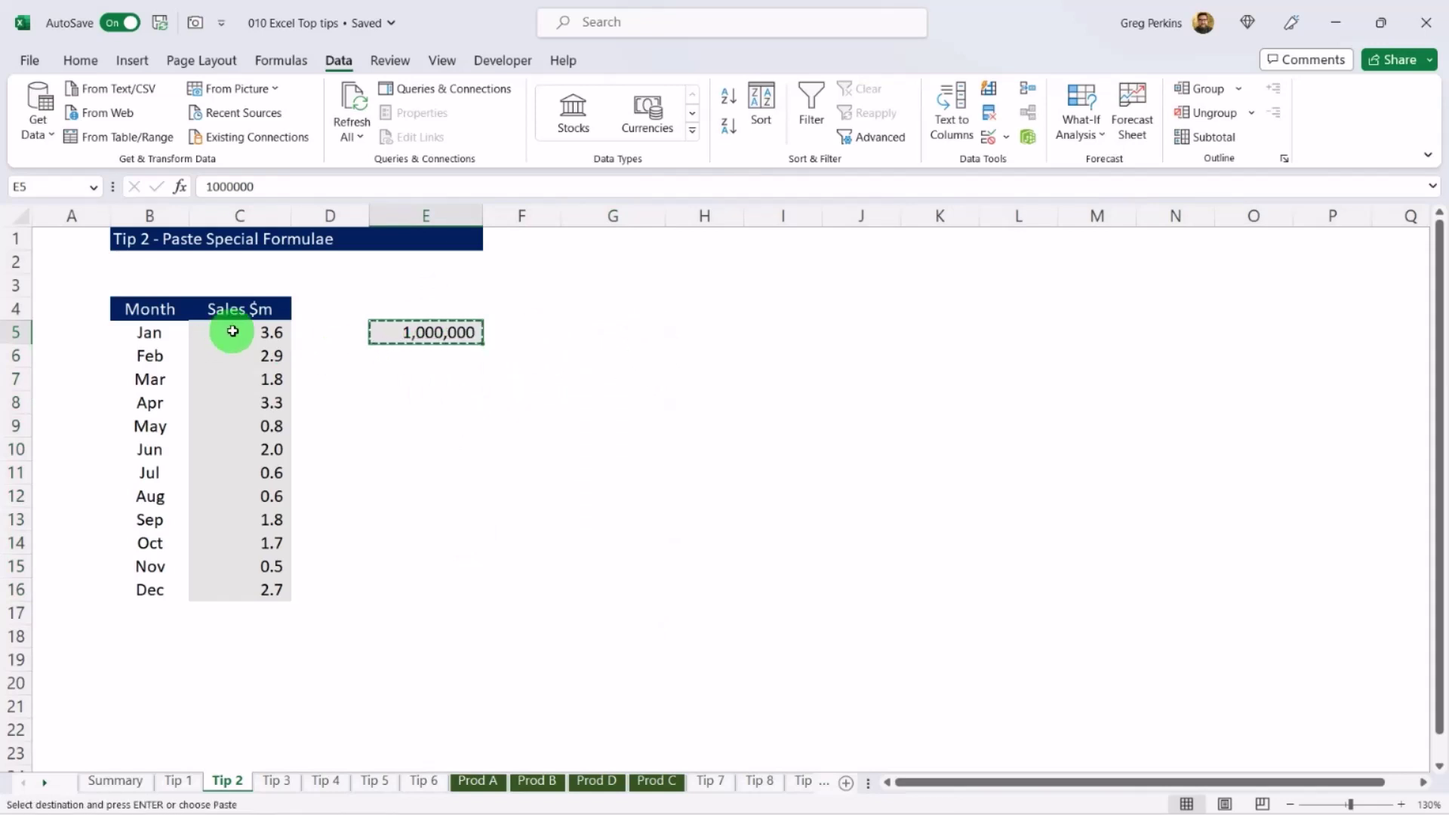
left_click_drag(234, 332, 250, 589)
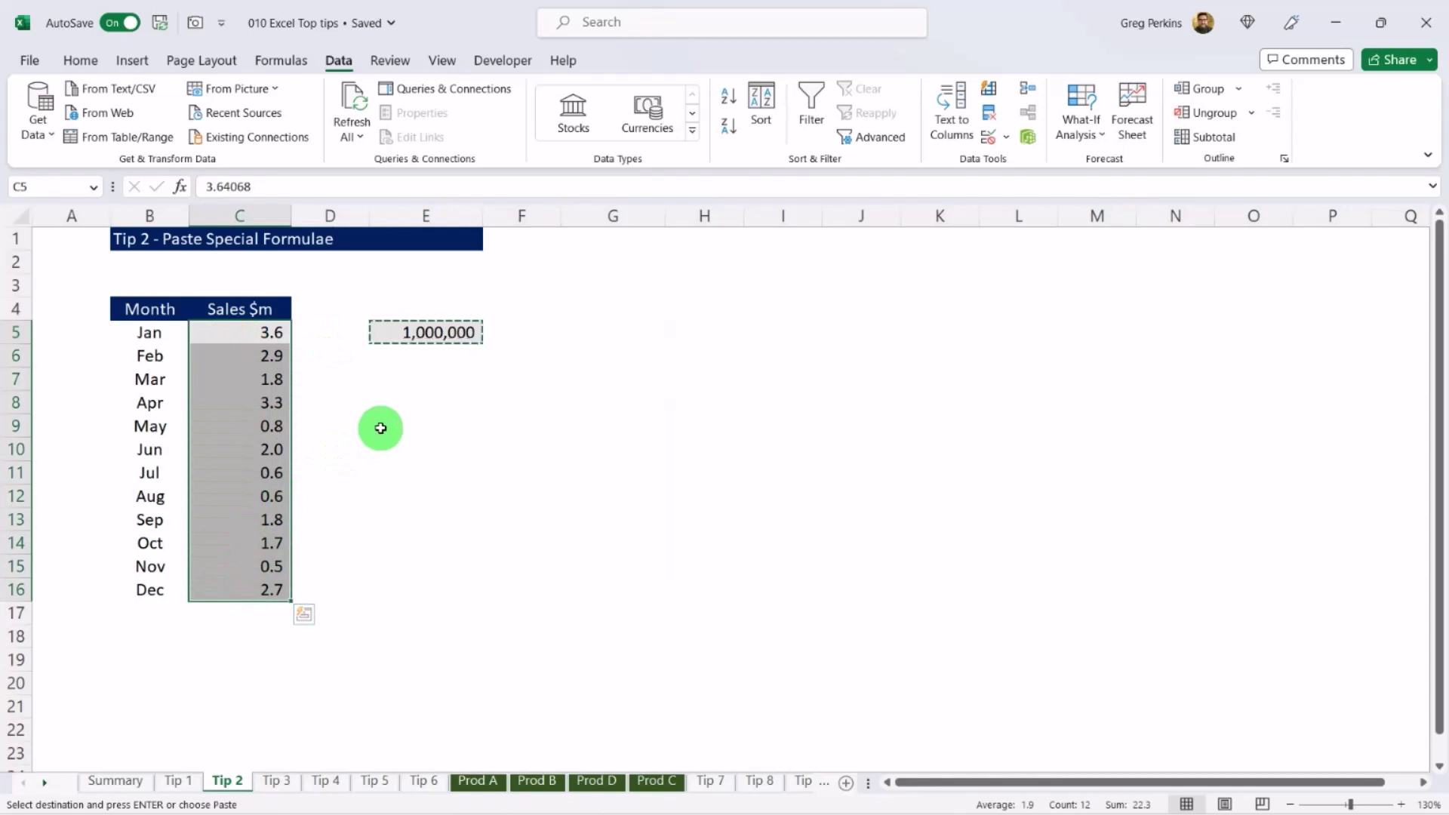
key("alt+e")
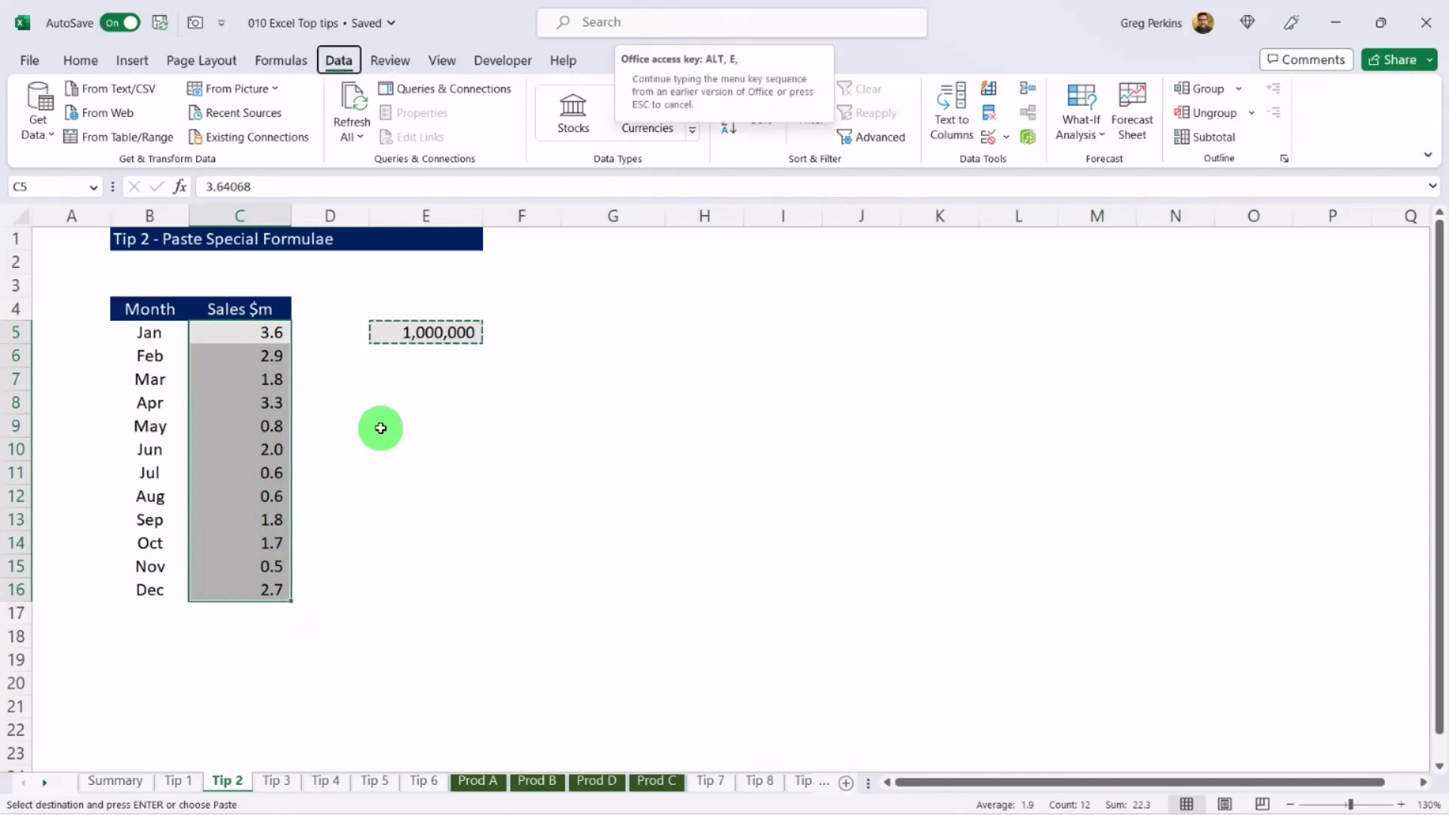
key("s")
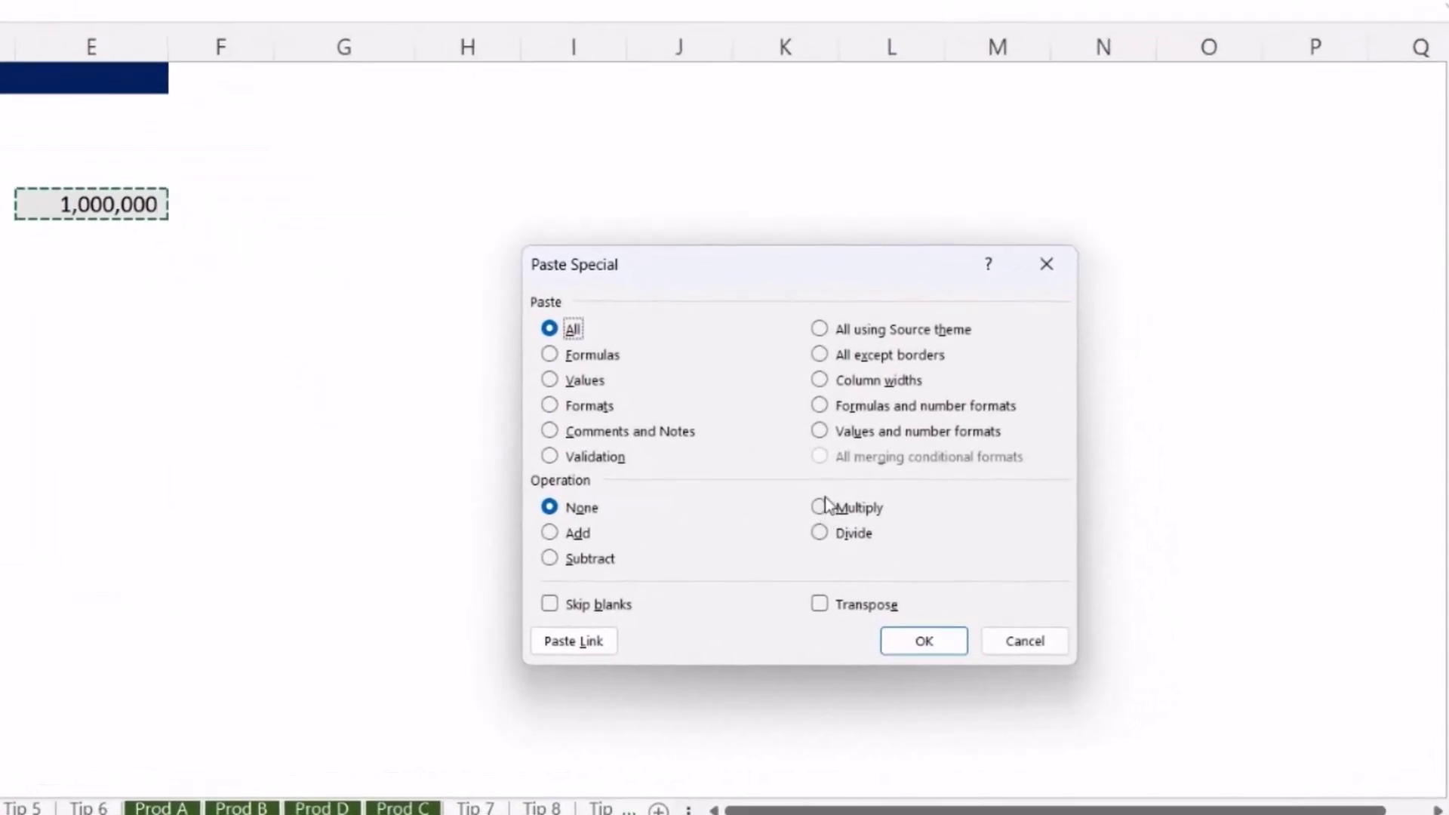
left_click(824, 505)
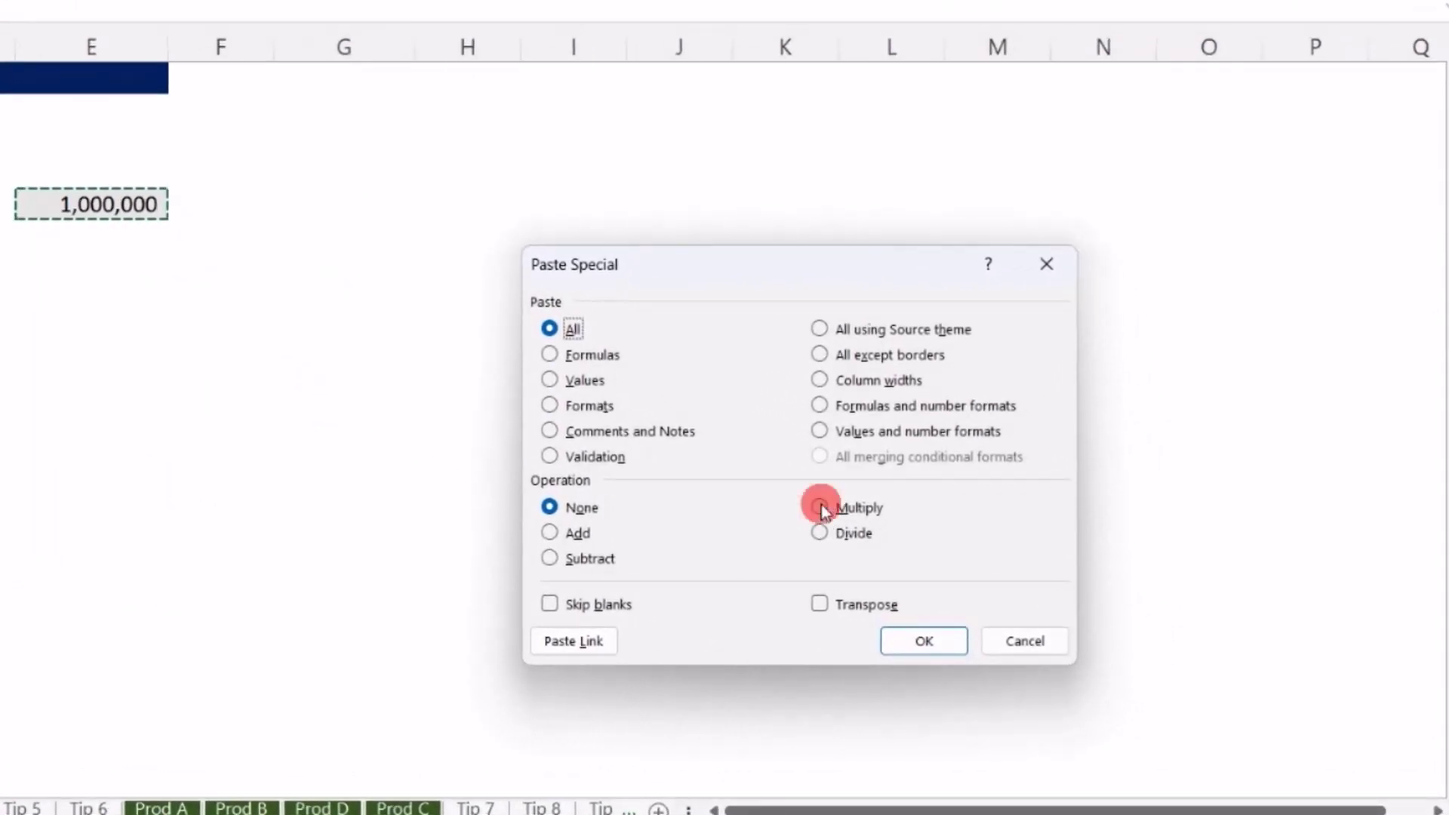
left_click(924, 641)
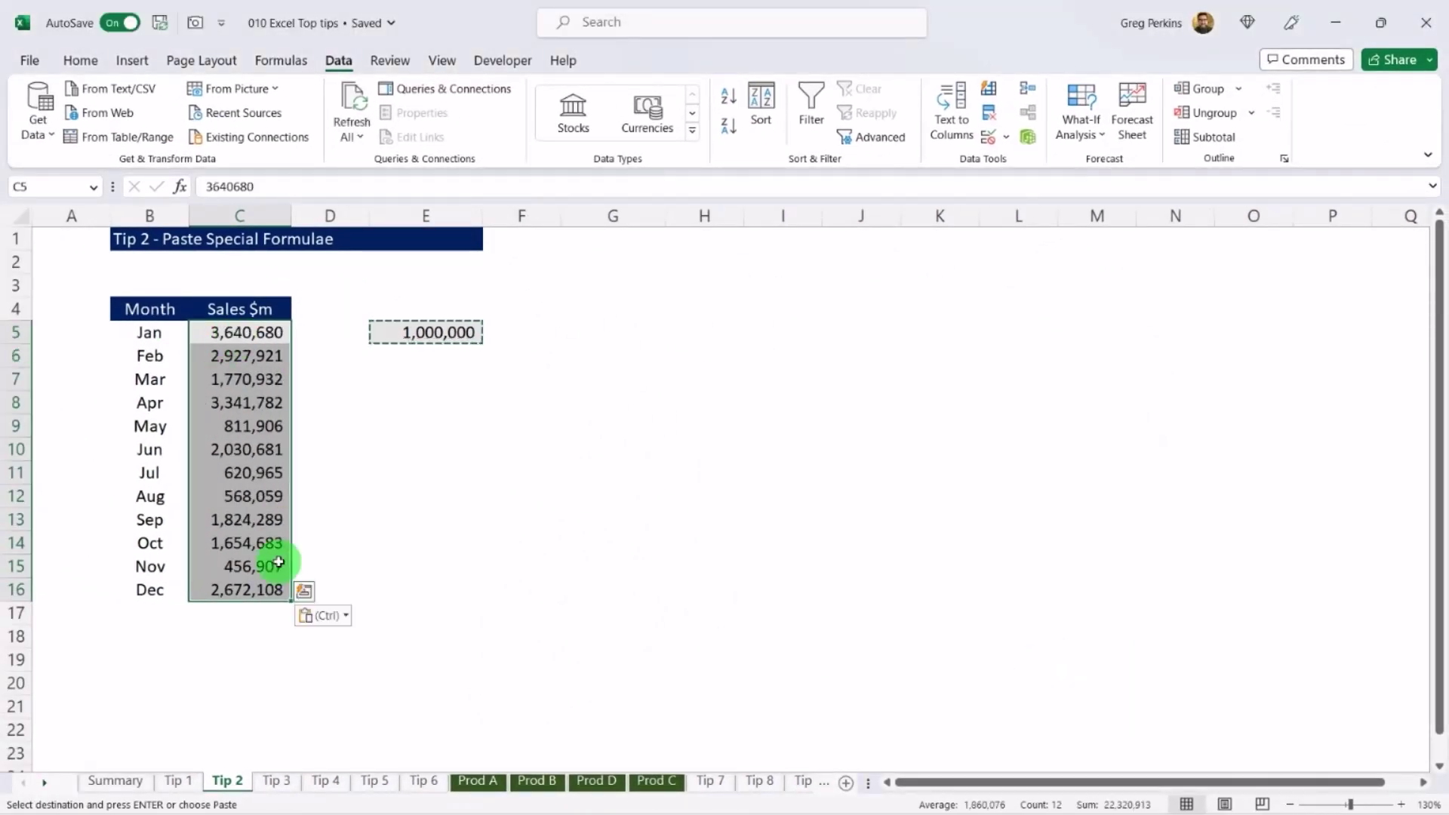
On the Tip 3 worksheet, select only the blank cells within the Region column B4:B20 using Go To Special.
left_click(277, 781)
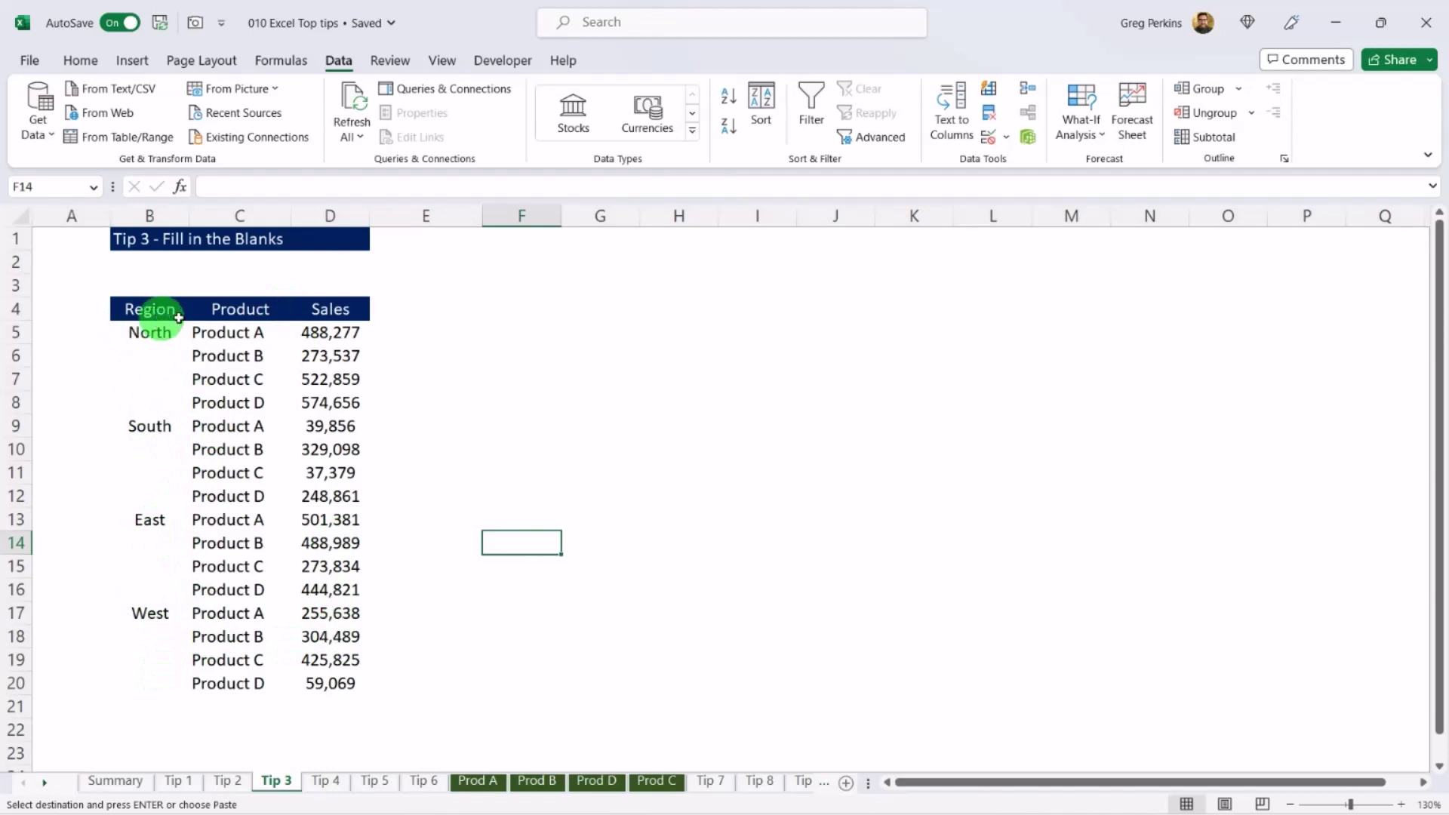
left_click_drag(155, 311, 178, 687)
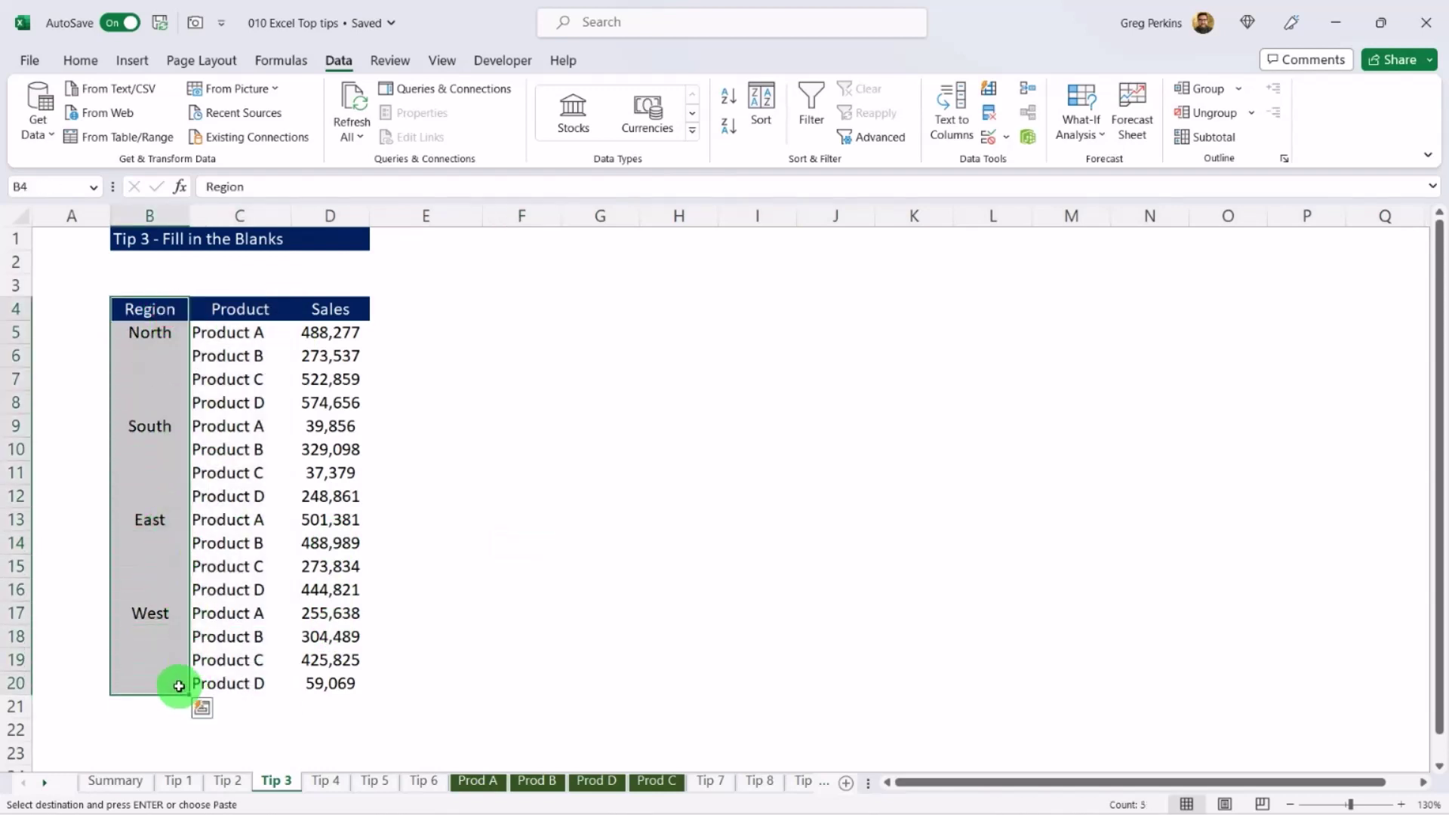
key("ctrl+g")
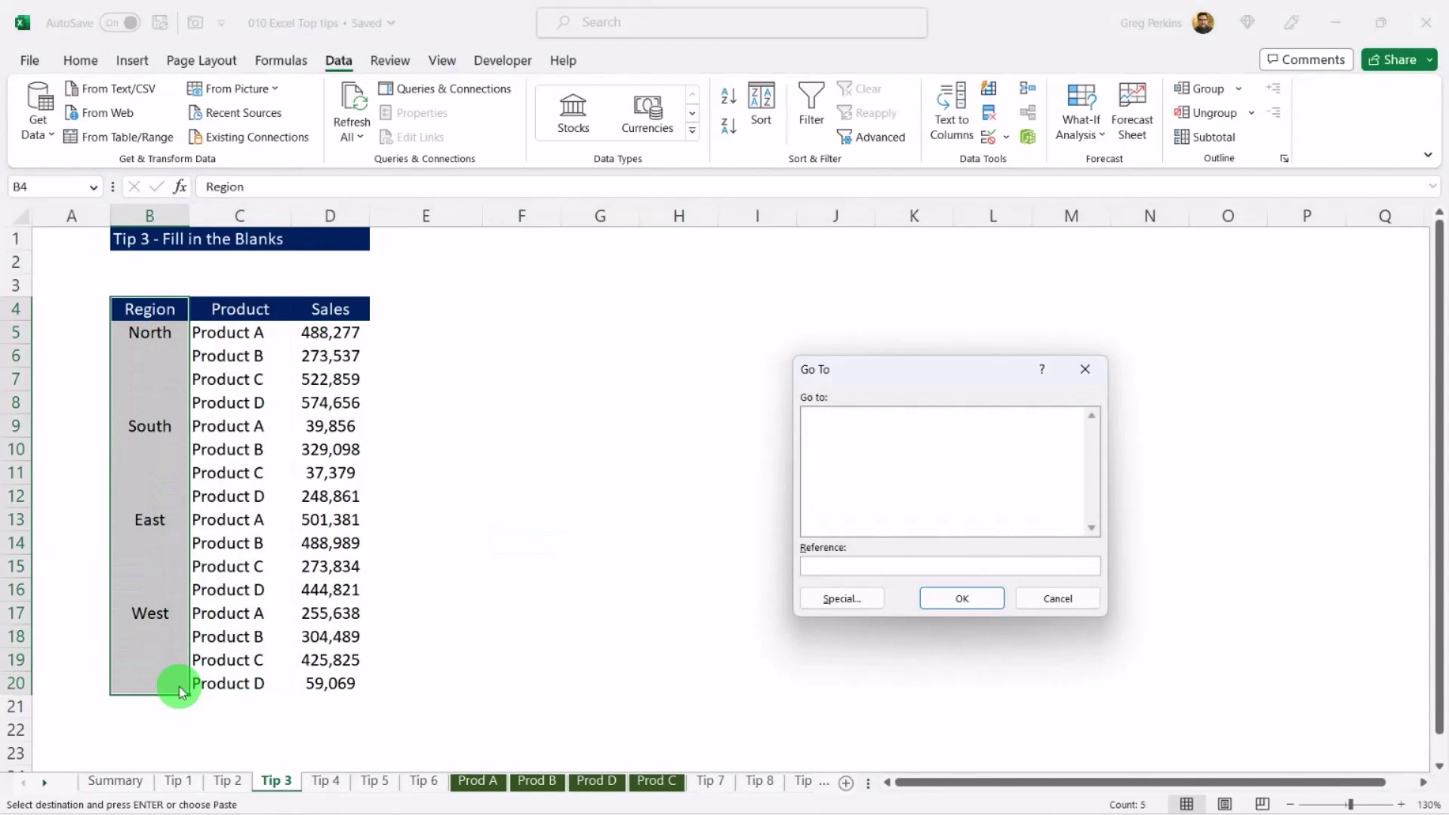
left_click(842, 598)
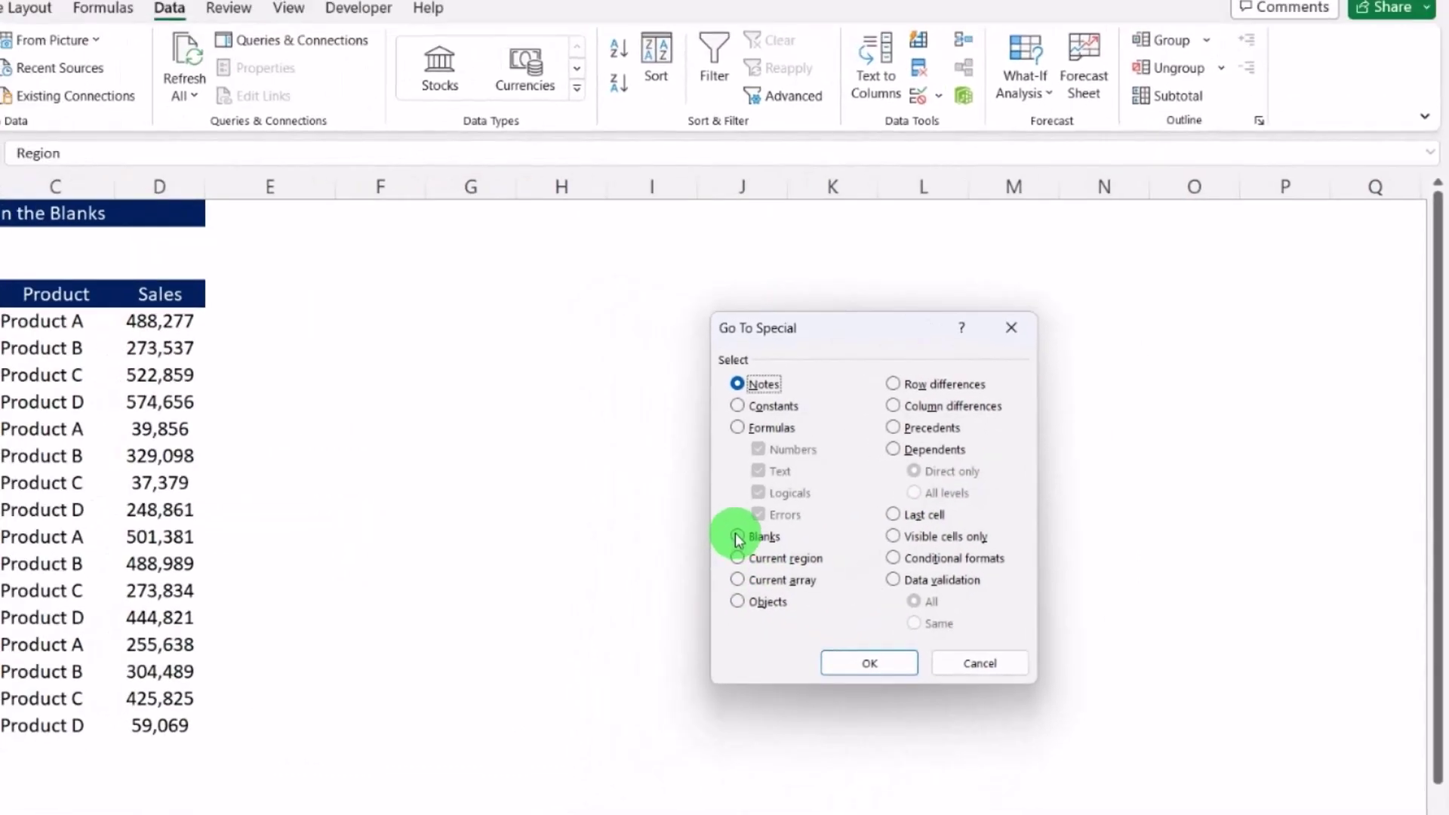
left_click(616, 559)
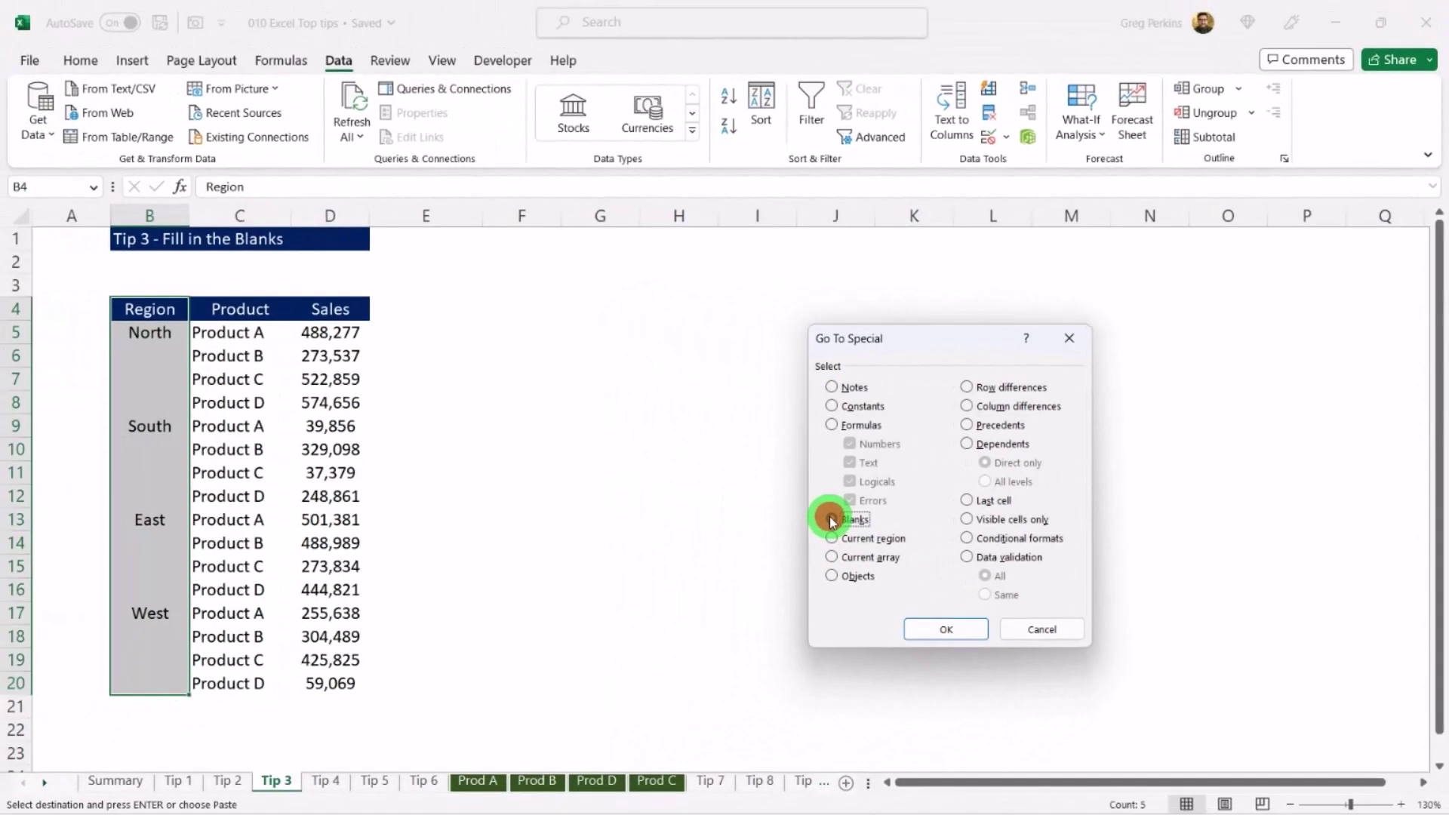
left_click(950, 630)
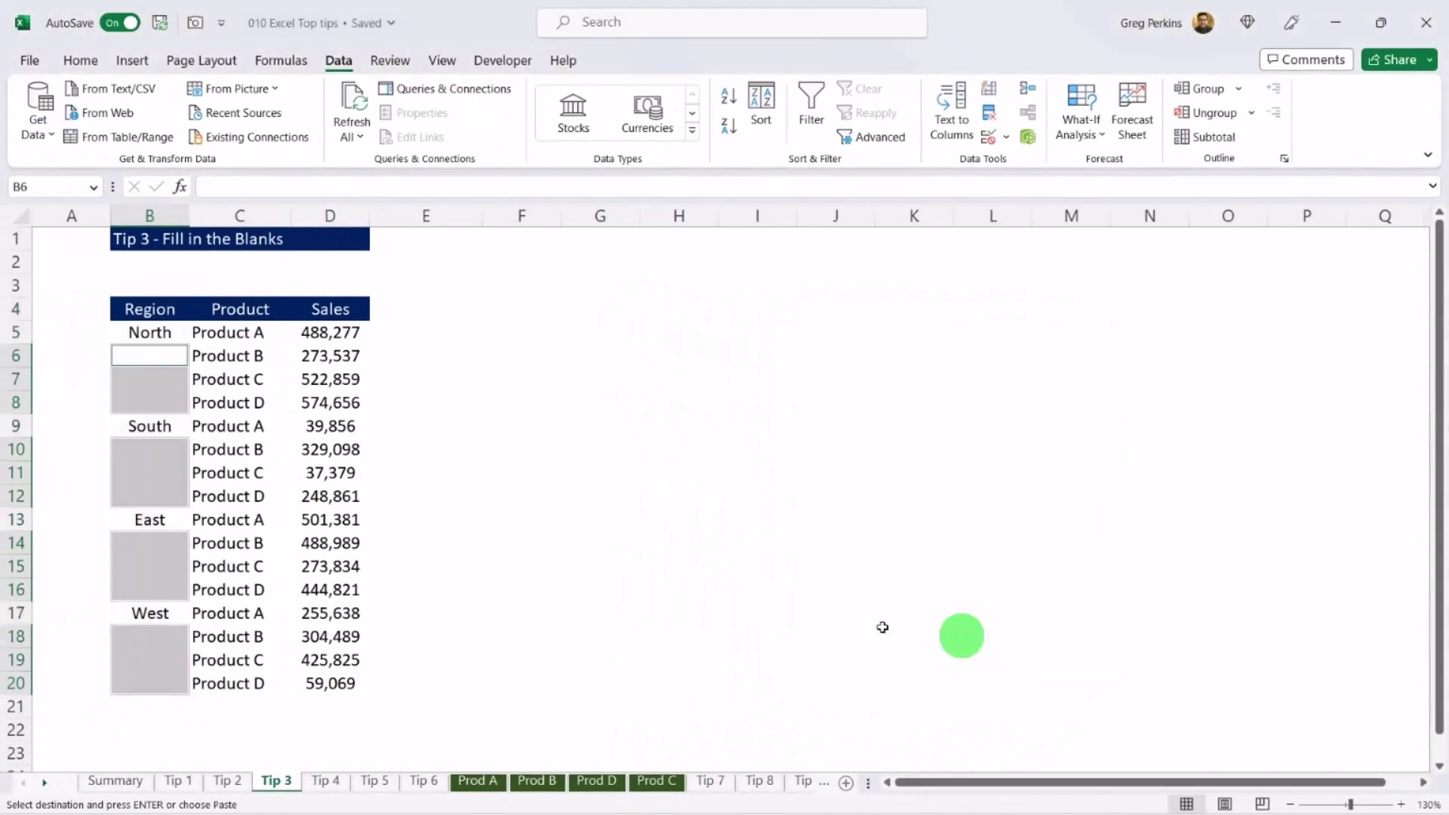
Fill all the selected blank Region cells at once with the relative formula =B5, referring to the cell above.
left_click(238, 185)
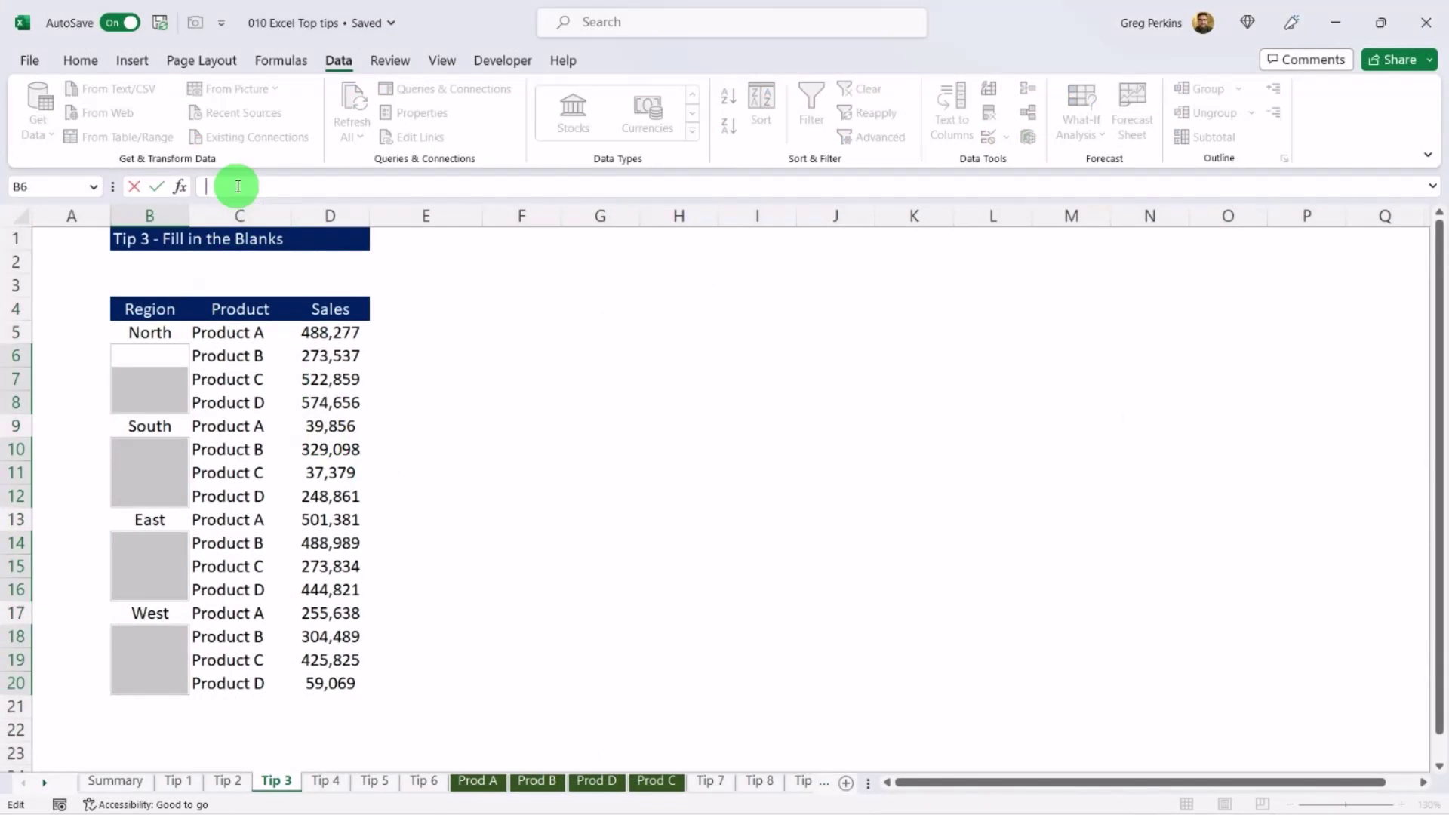
left_click(148, 332)
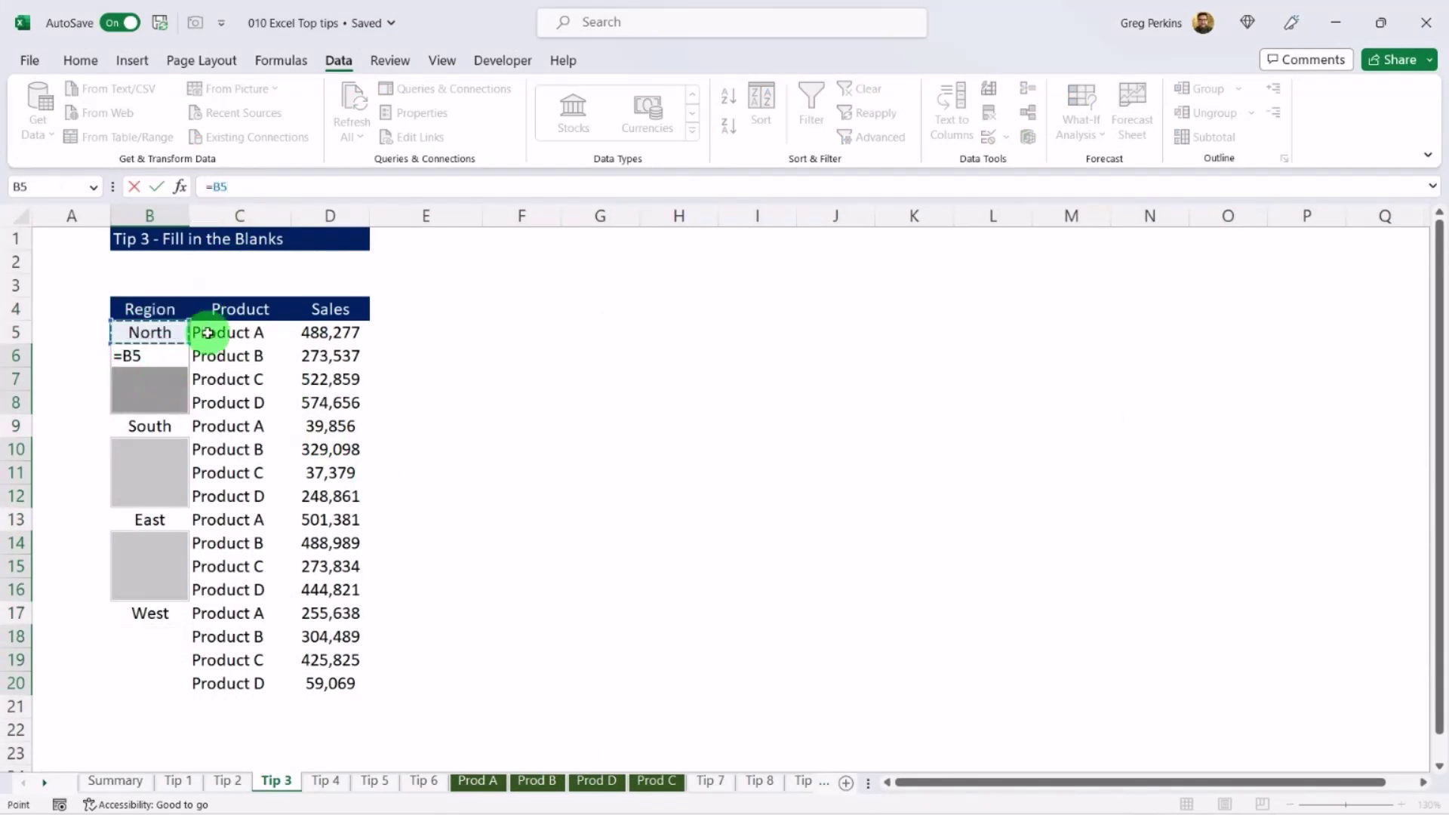
key("ctrl+Return")
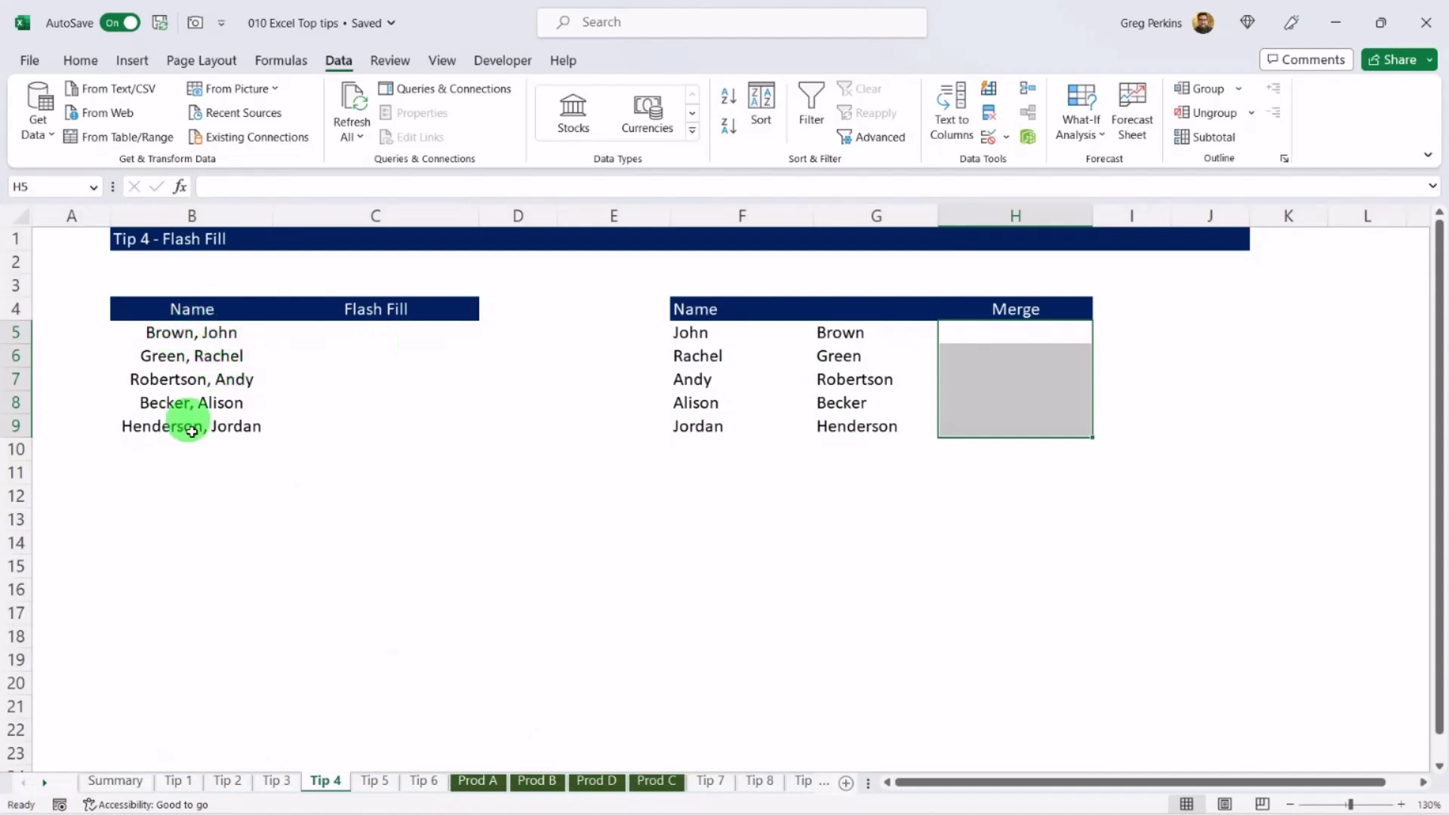
On the Tip 4 worksheet, enter the first person's surname in C5, Flash Fill the column down to C9, and clear the entries.
left_click(398, 333)
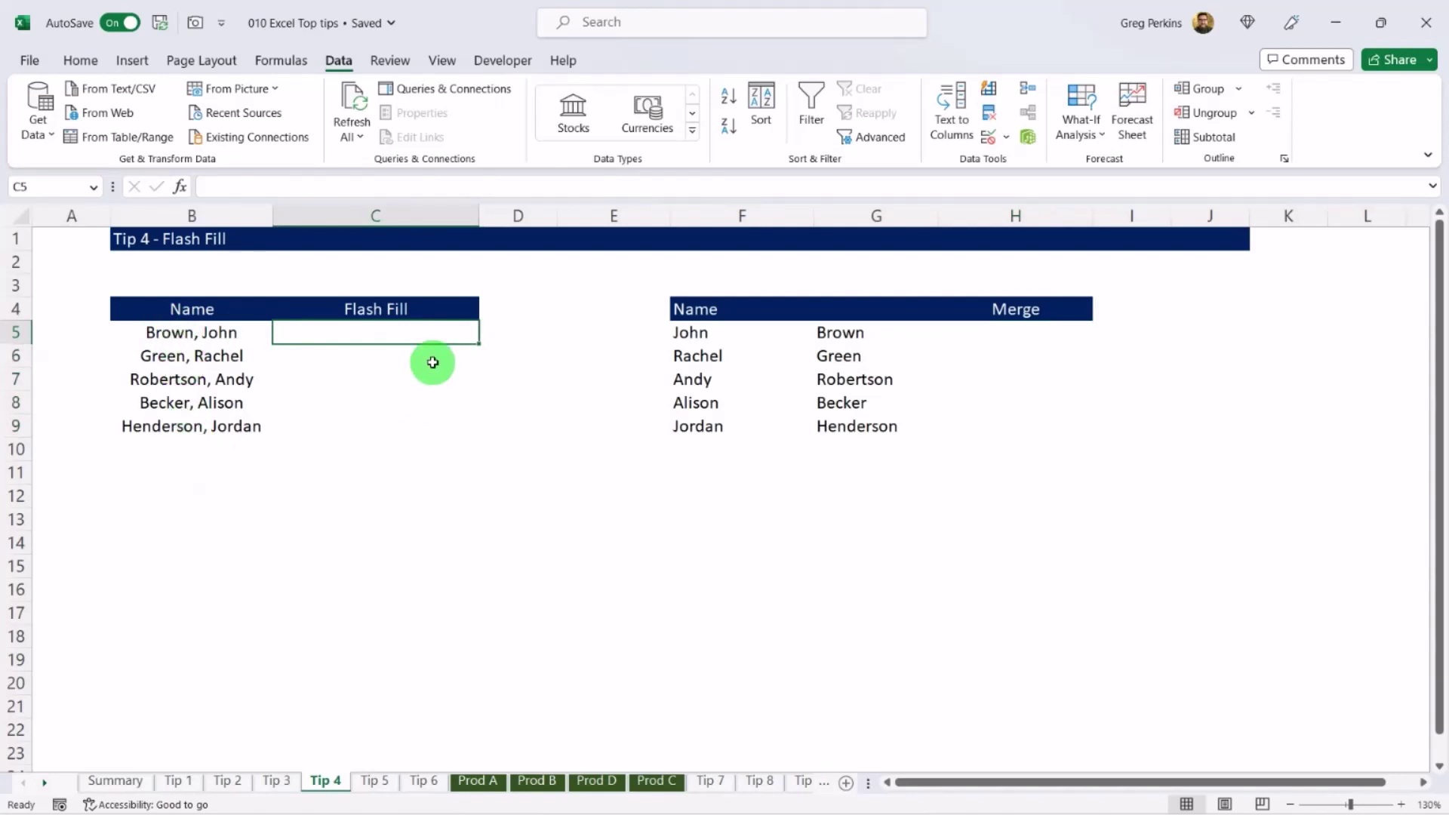
key("Caps_Lock")
type("Brown")
key("ctrl+Return")
key("ctrl+e")
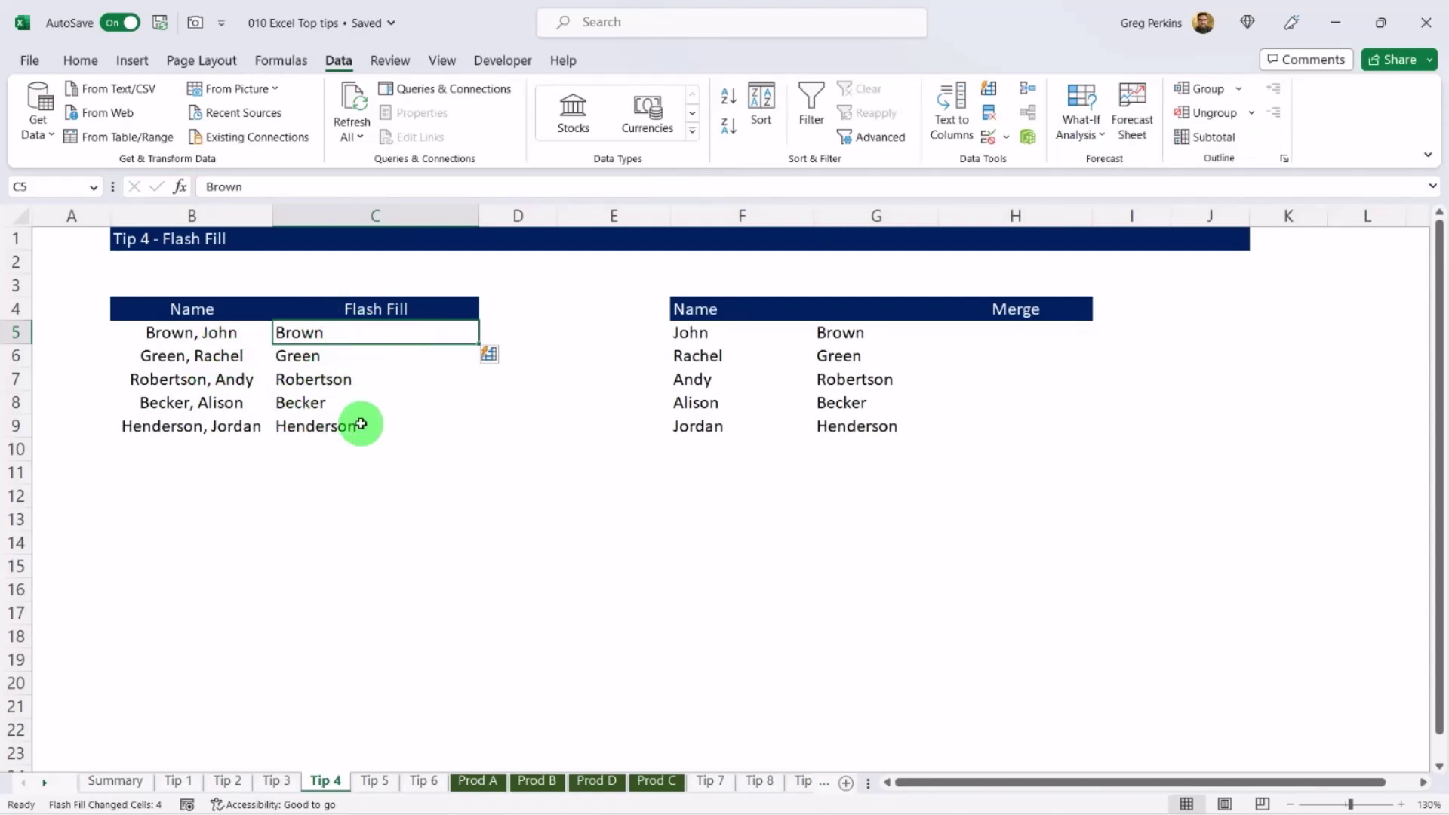
key("Delete")
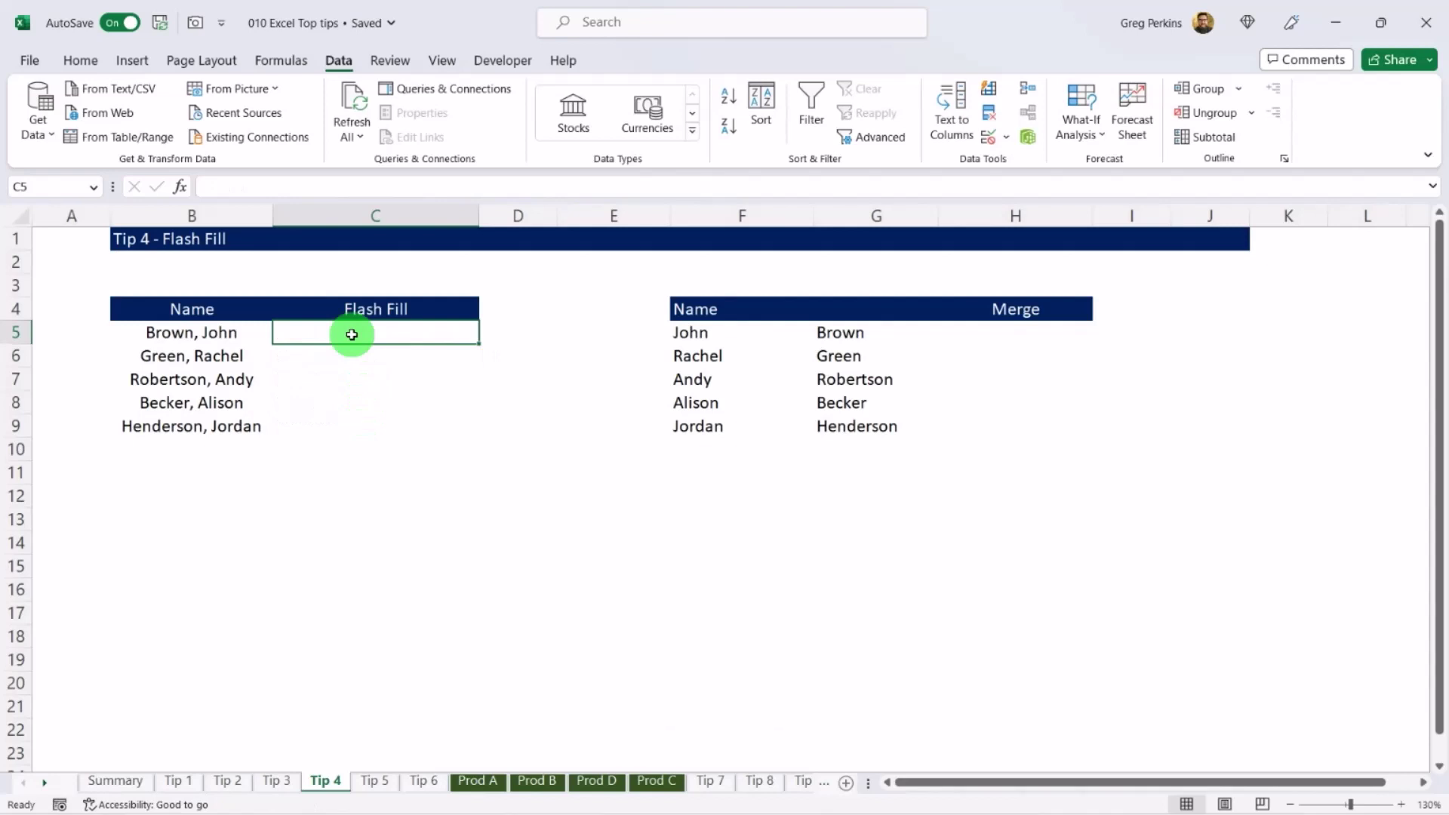
Enter the first person's name in C5 in first-name surname order and Flash Fill the rest of the column to C9.
type("John Brown")
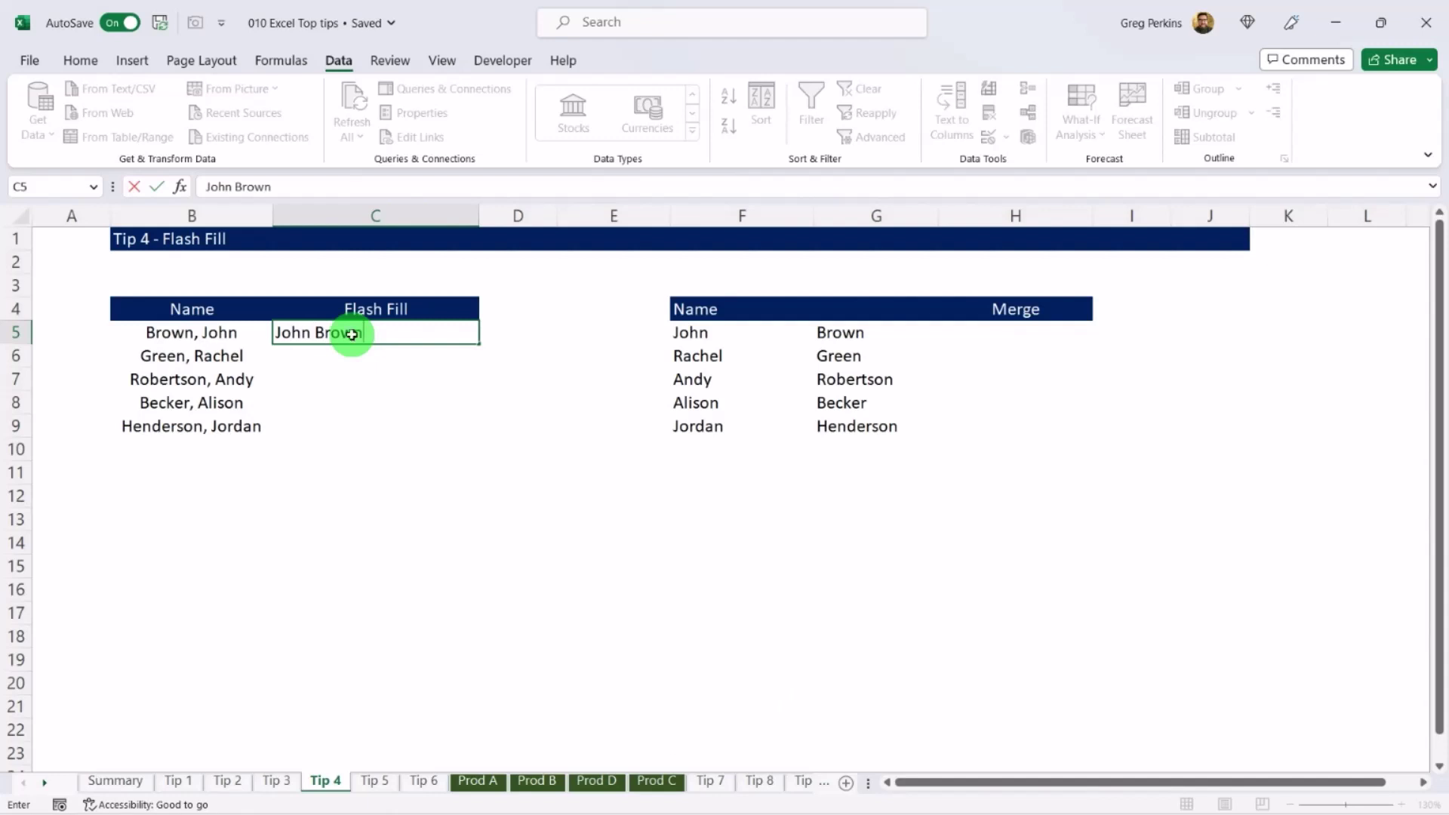
key("ctrl+Return")
key("ctrl+e")
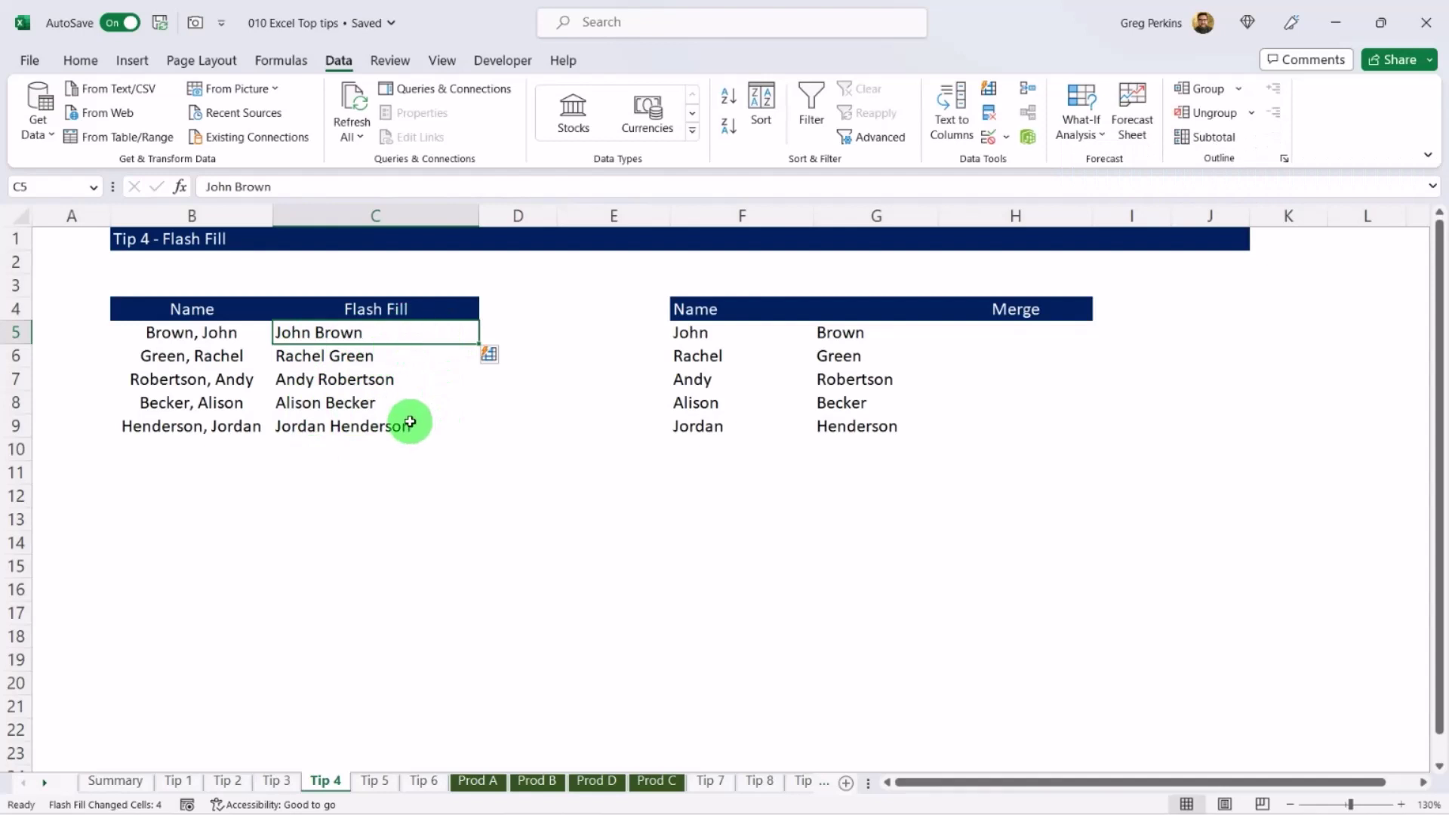
Copy the full name from C5 into H5 and Flash Fill the Merge column from it.
key("ctrl+c")
left_click(1043, 333)
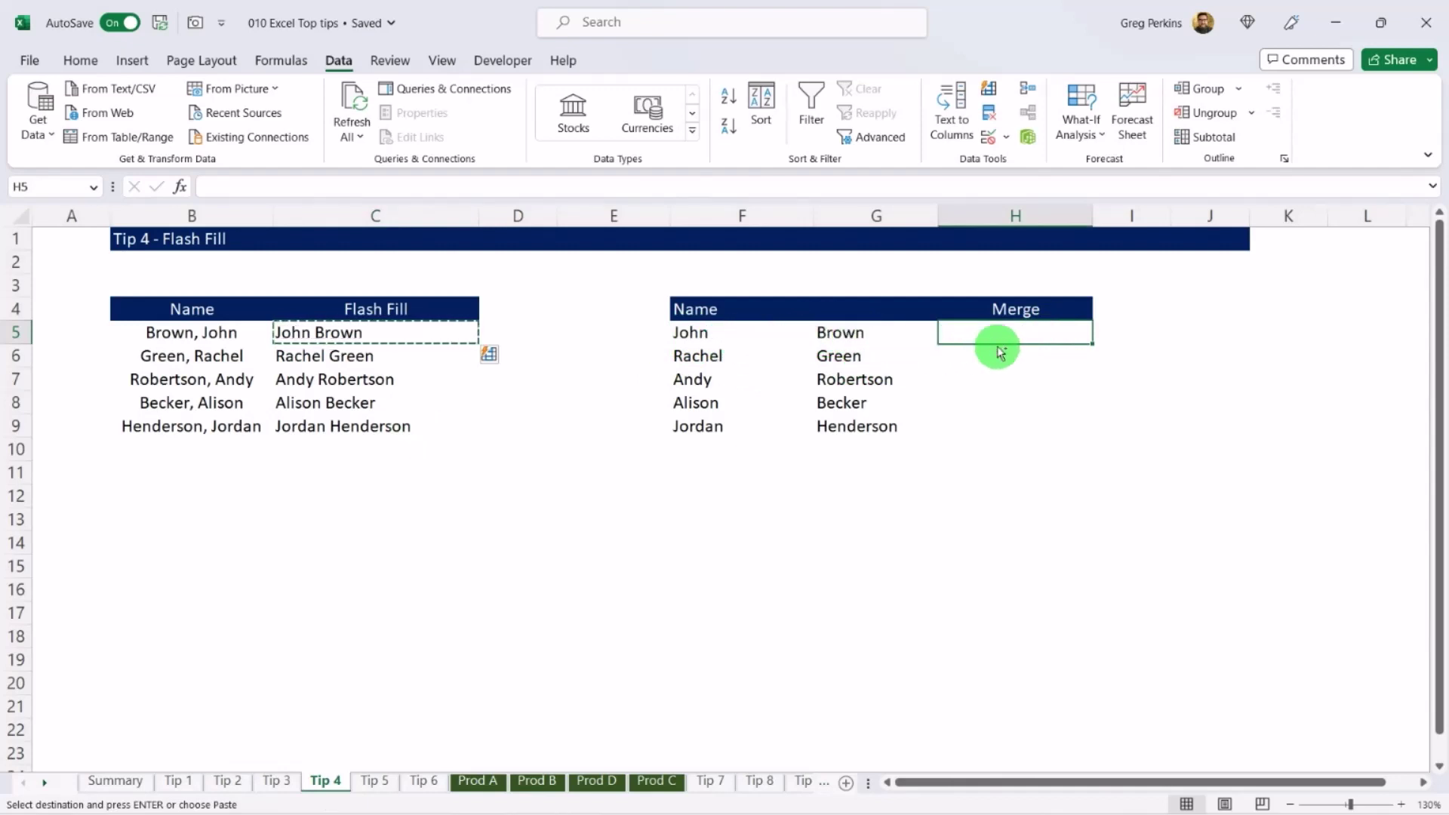
key("ctrl+v")
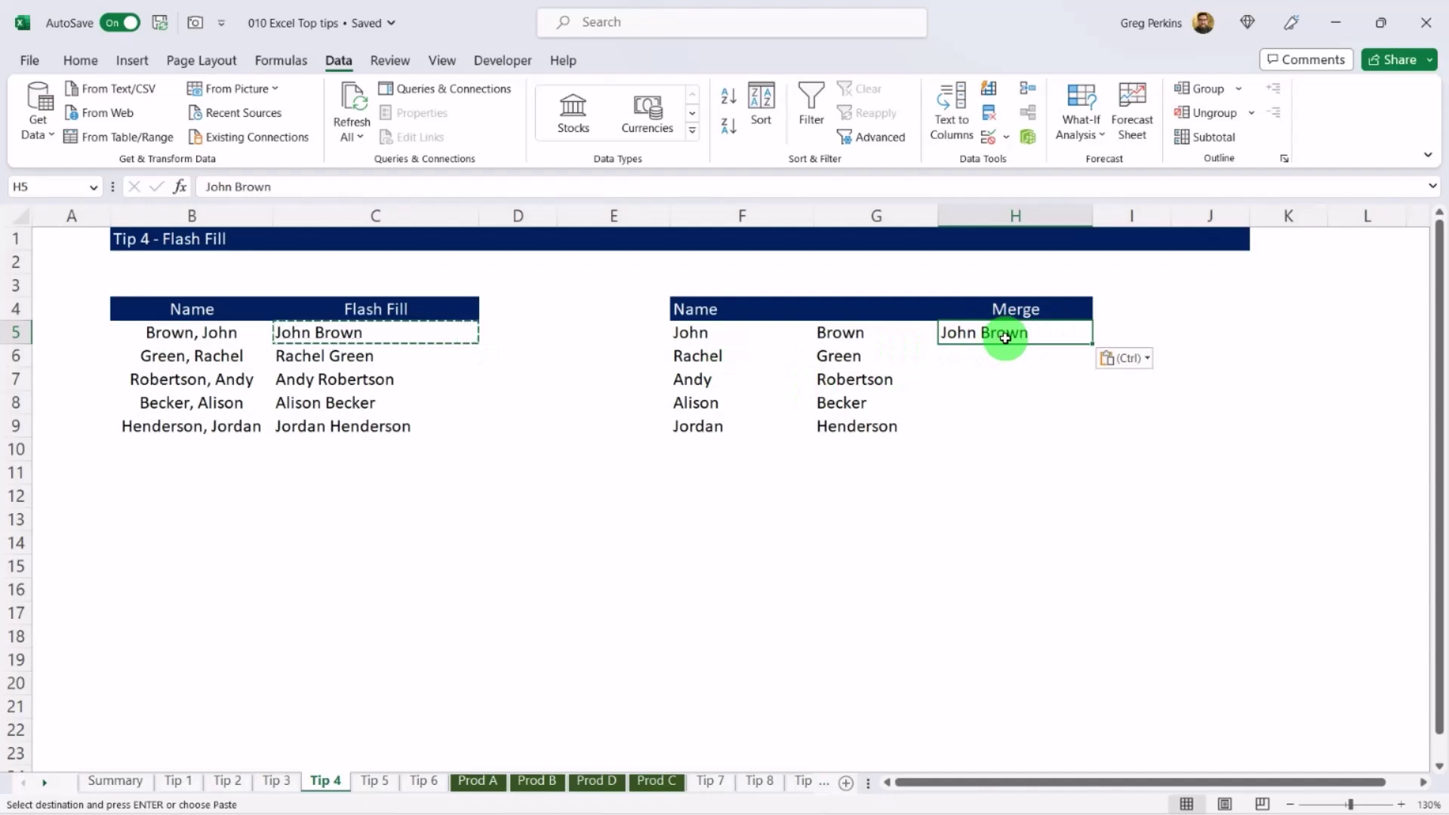
key("ctrl+e")
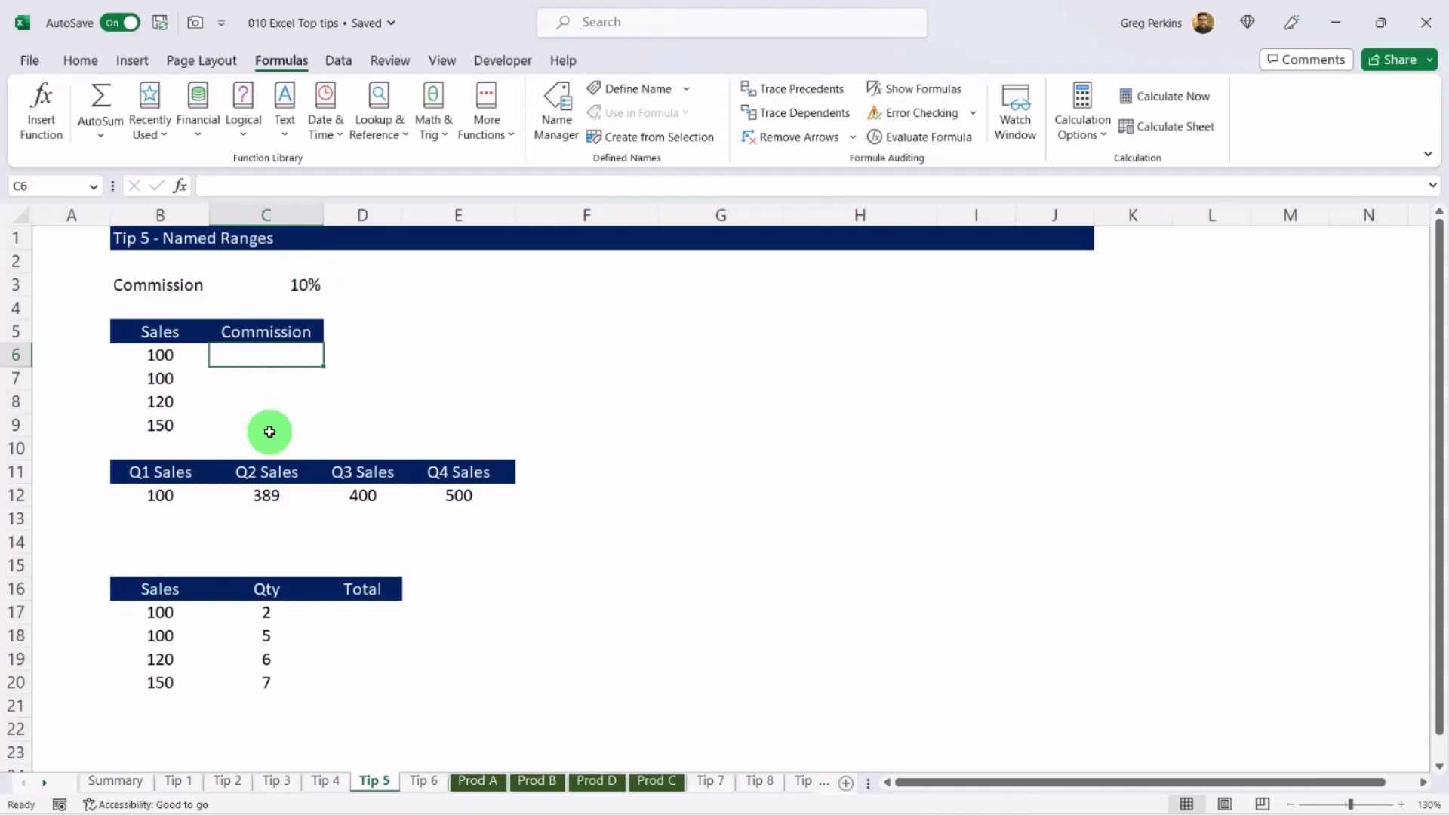
On the Tip 5 worksheet, enter =B6*$C$3 in C6, with the commission rate cell as an absolute reference.
type("=")
left_click(161, 355)
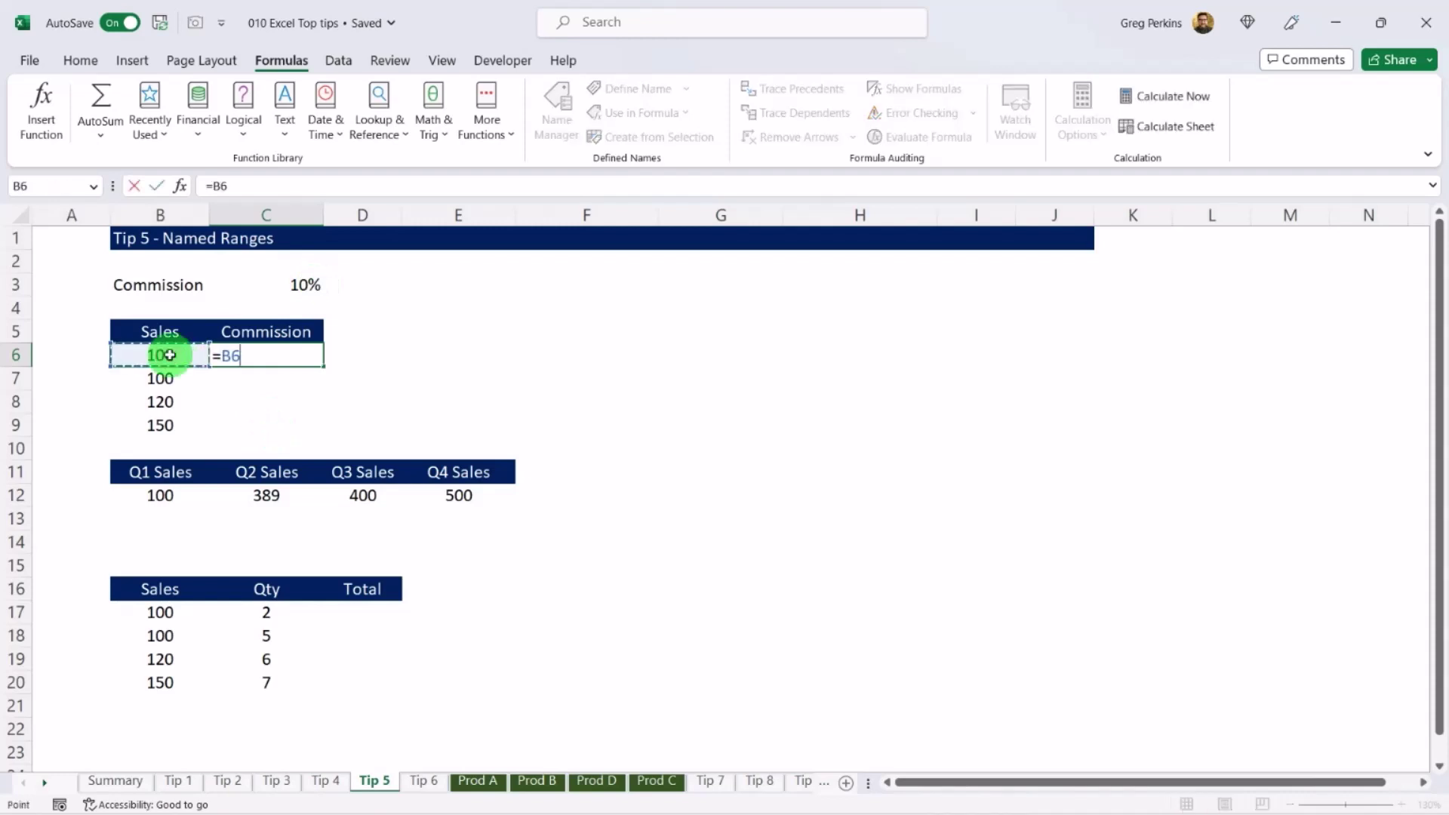
type("*")
left_click(302, 284)
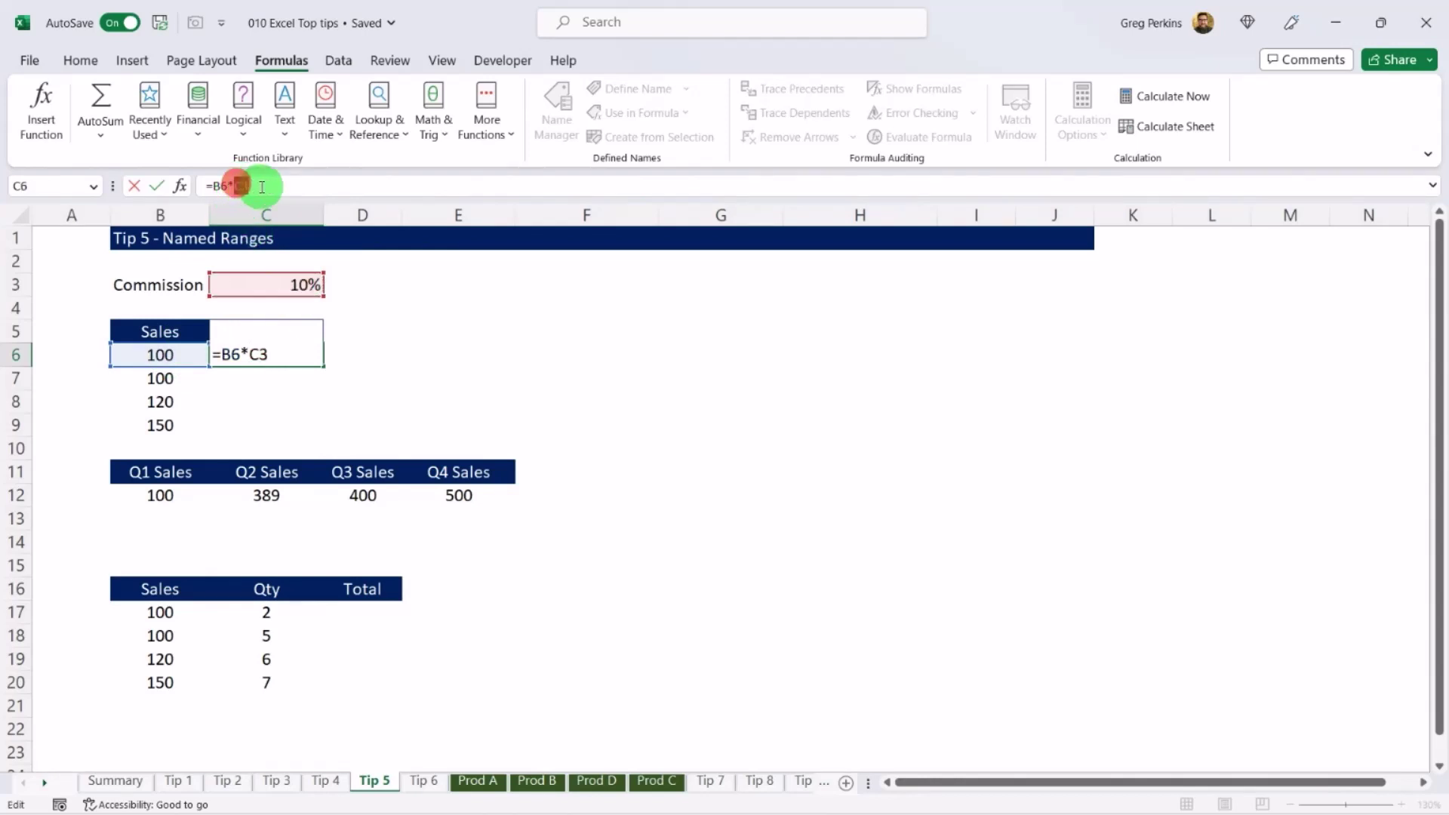
left_click_drag(235, 185, 262, 187)
key("F4")
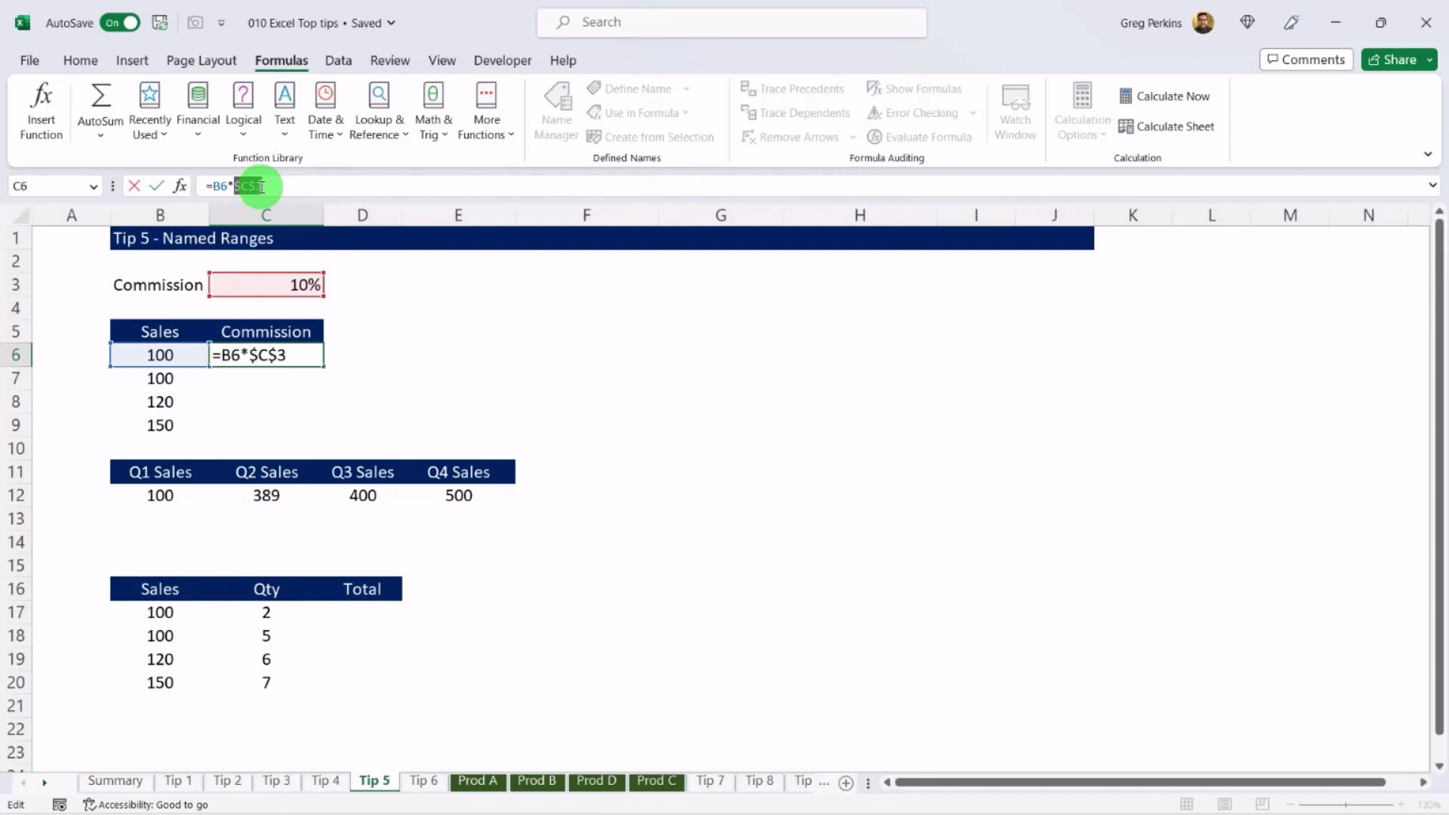
key("Return")
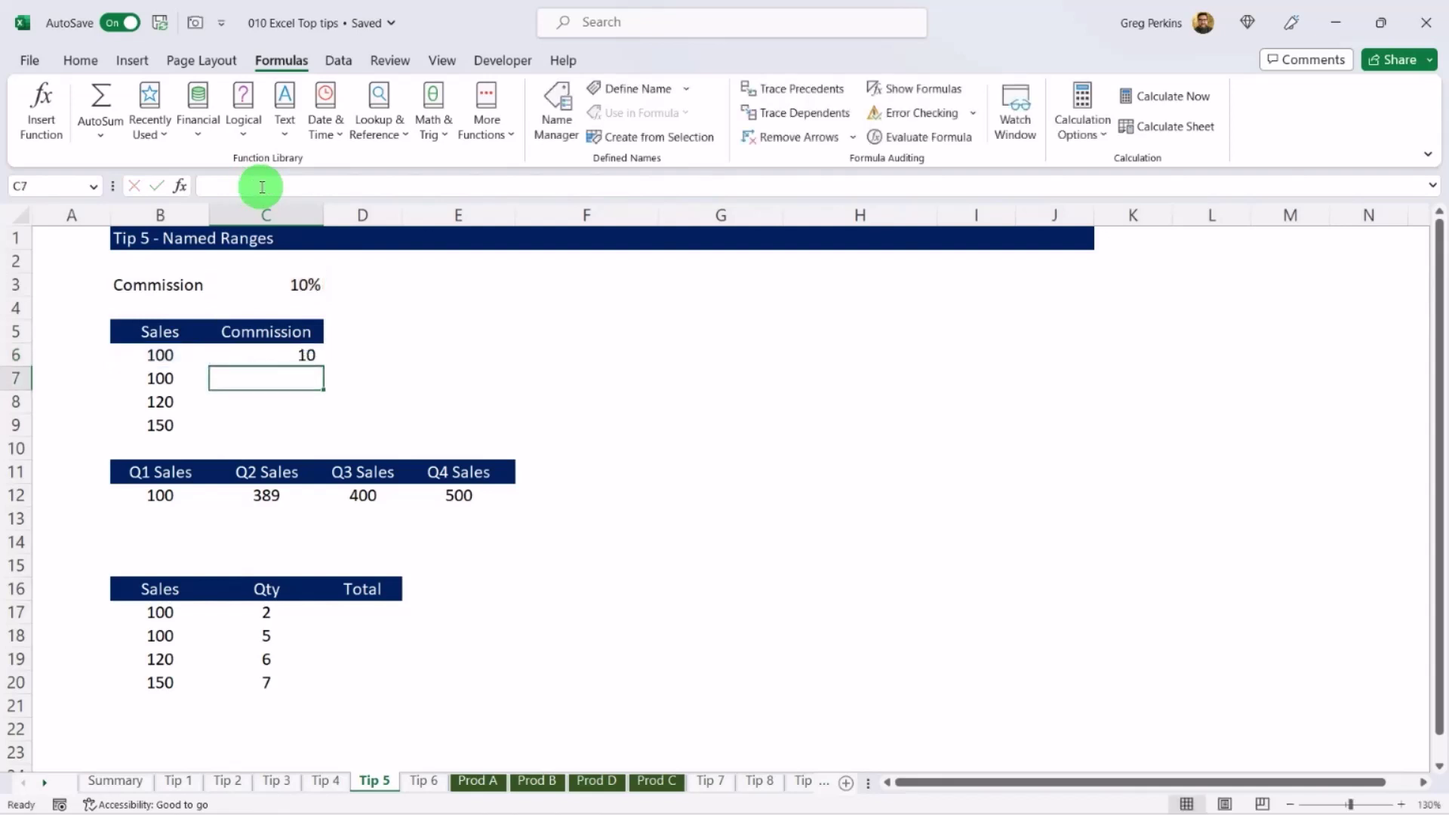
Fill the C6 commission formula down to C9 and clear the contents of C6:C9.
left_click(295, 361)
left_click_drag(323, 366, 323, 432)
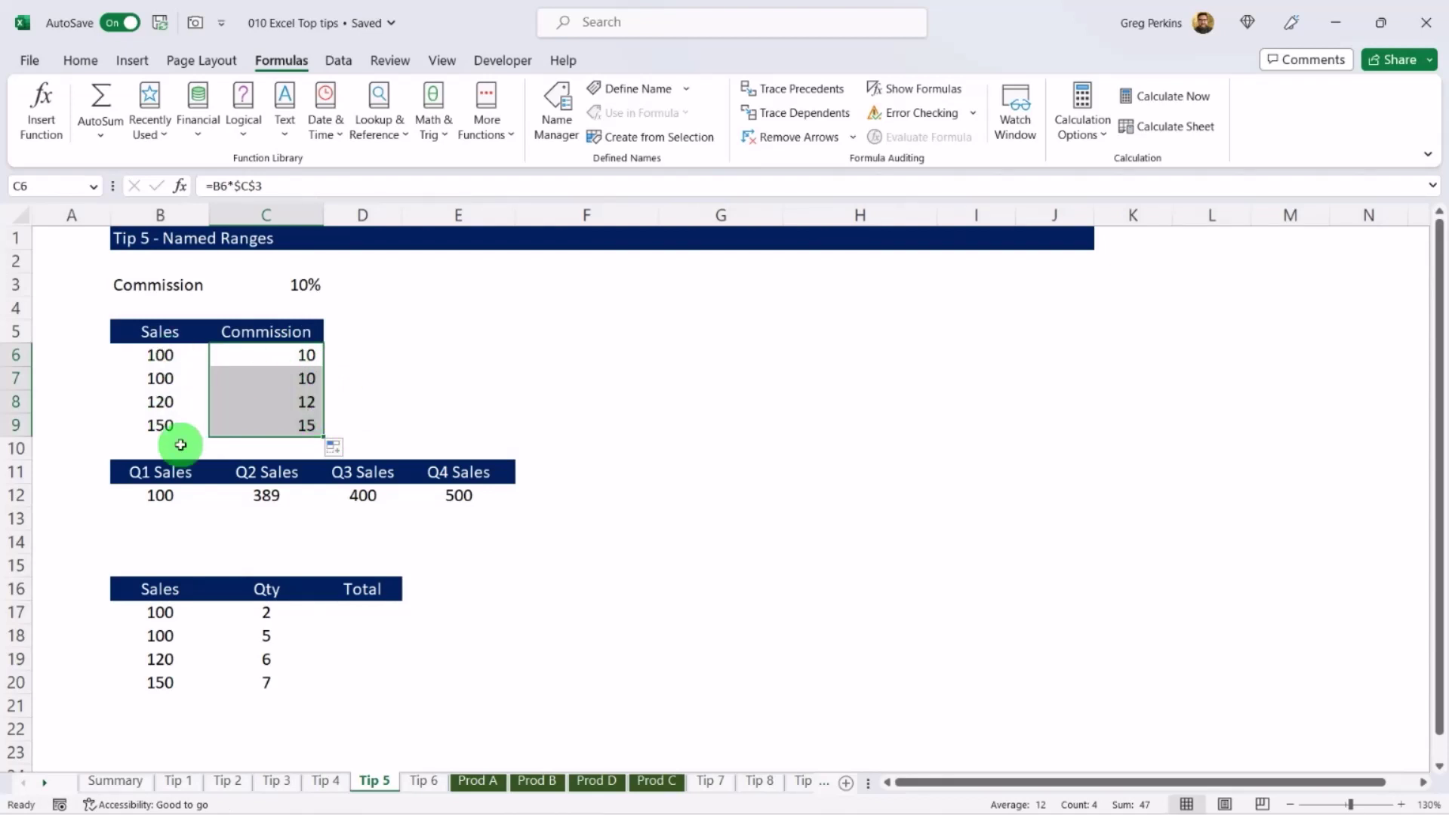
key("Delete")
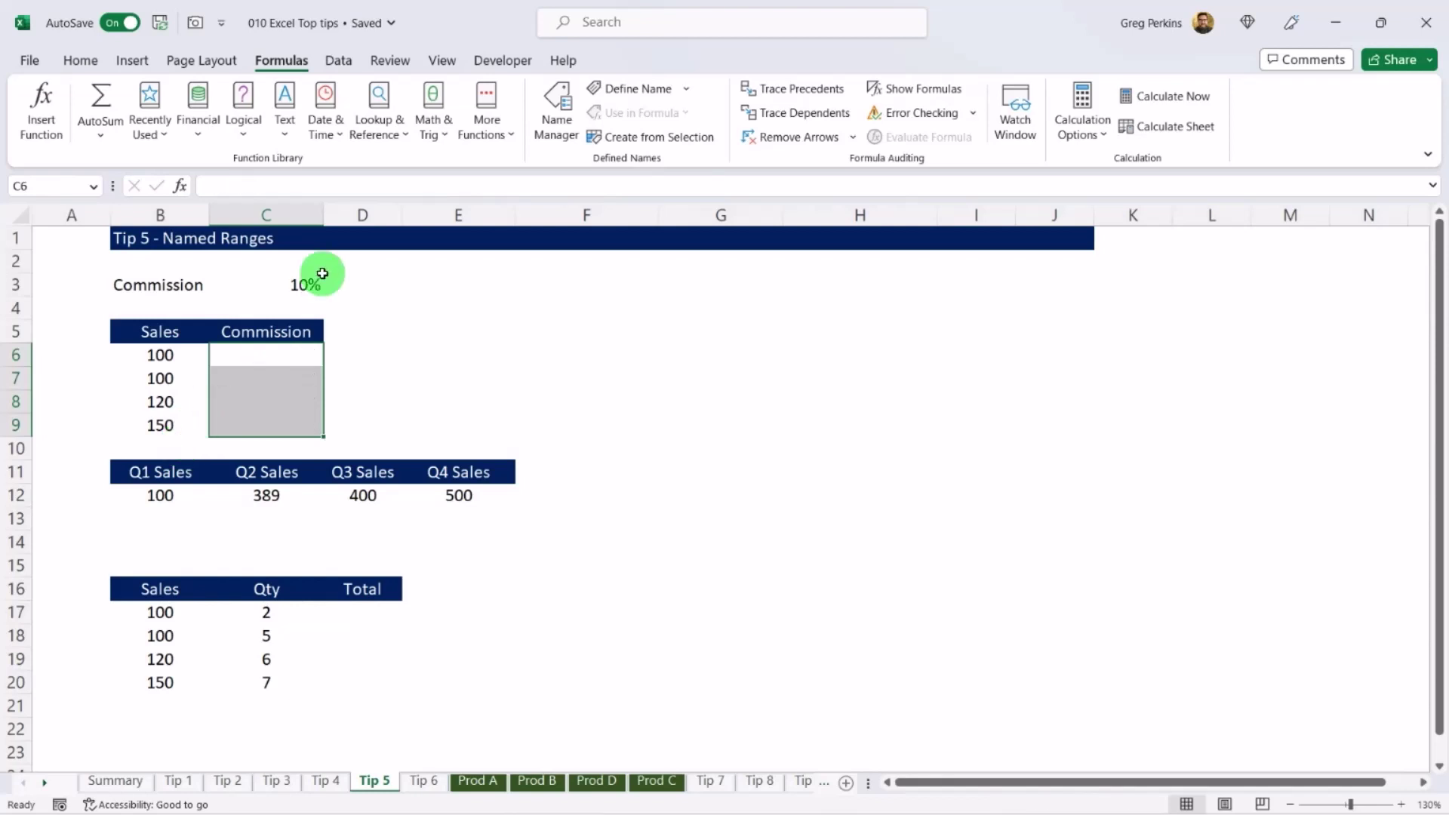
Assign the range name Commission to the 10% rate cell C3.
left_click(301, 283)
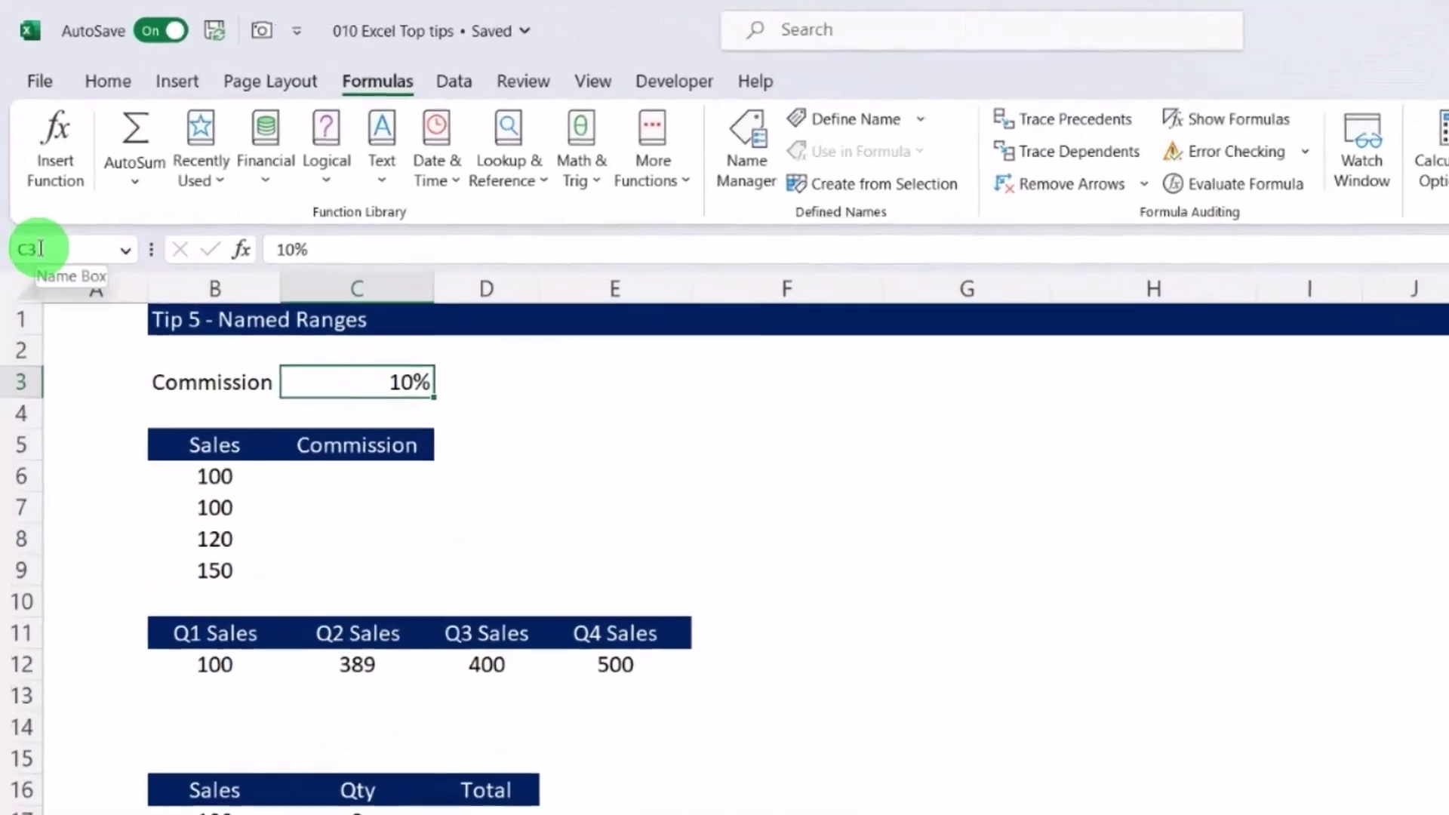
left_click(58, 246)
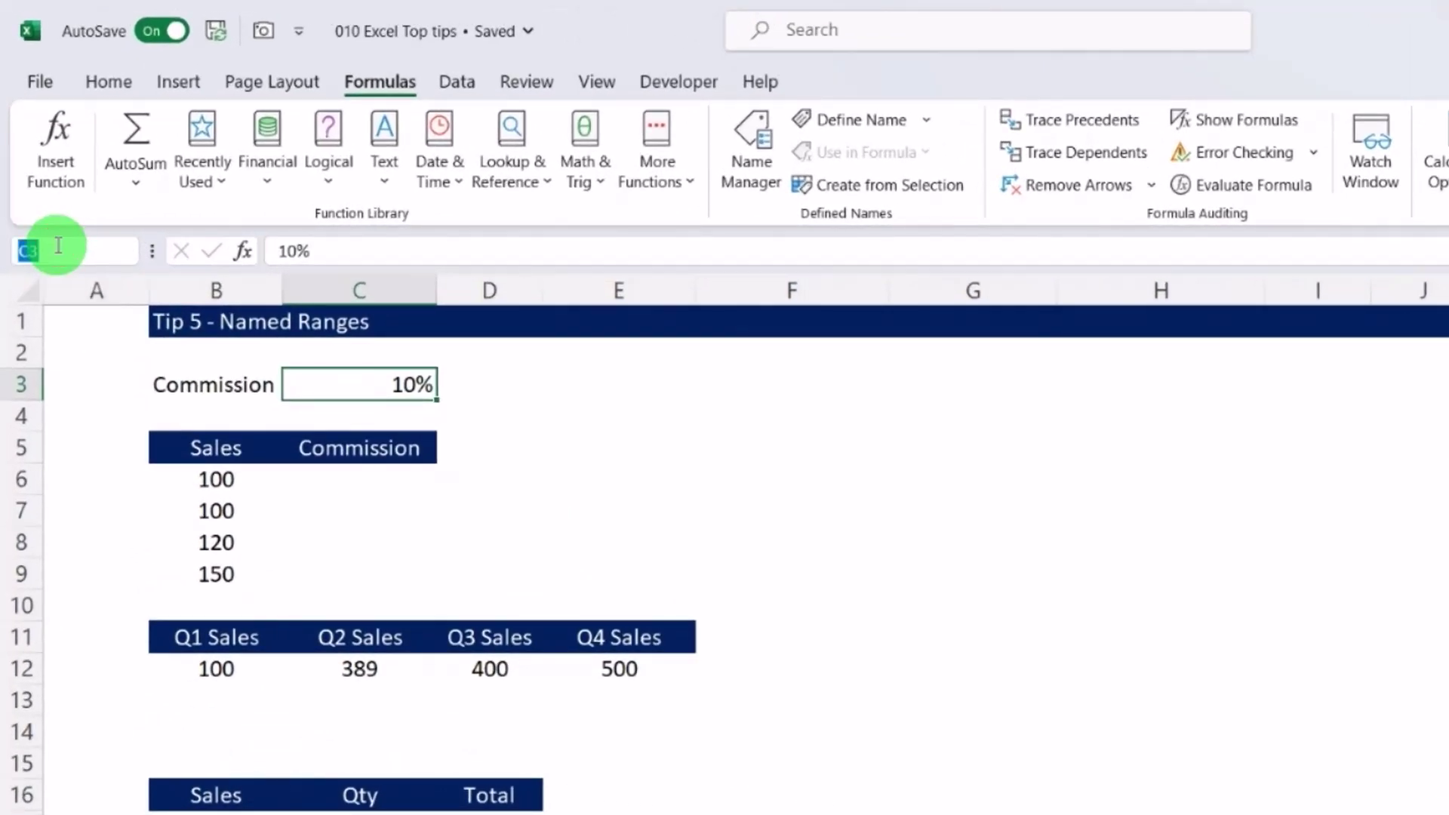
type("commission")
key("Return")
Enter the formula =B6*Commission in cell C6, using the named range for the rate.
left_click(376, 480)
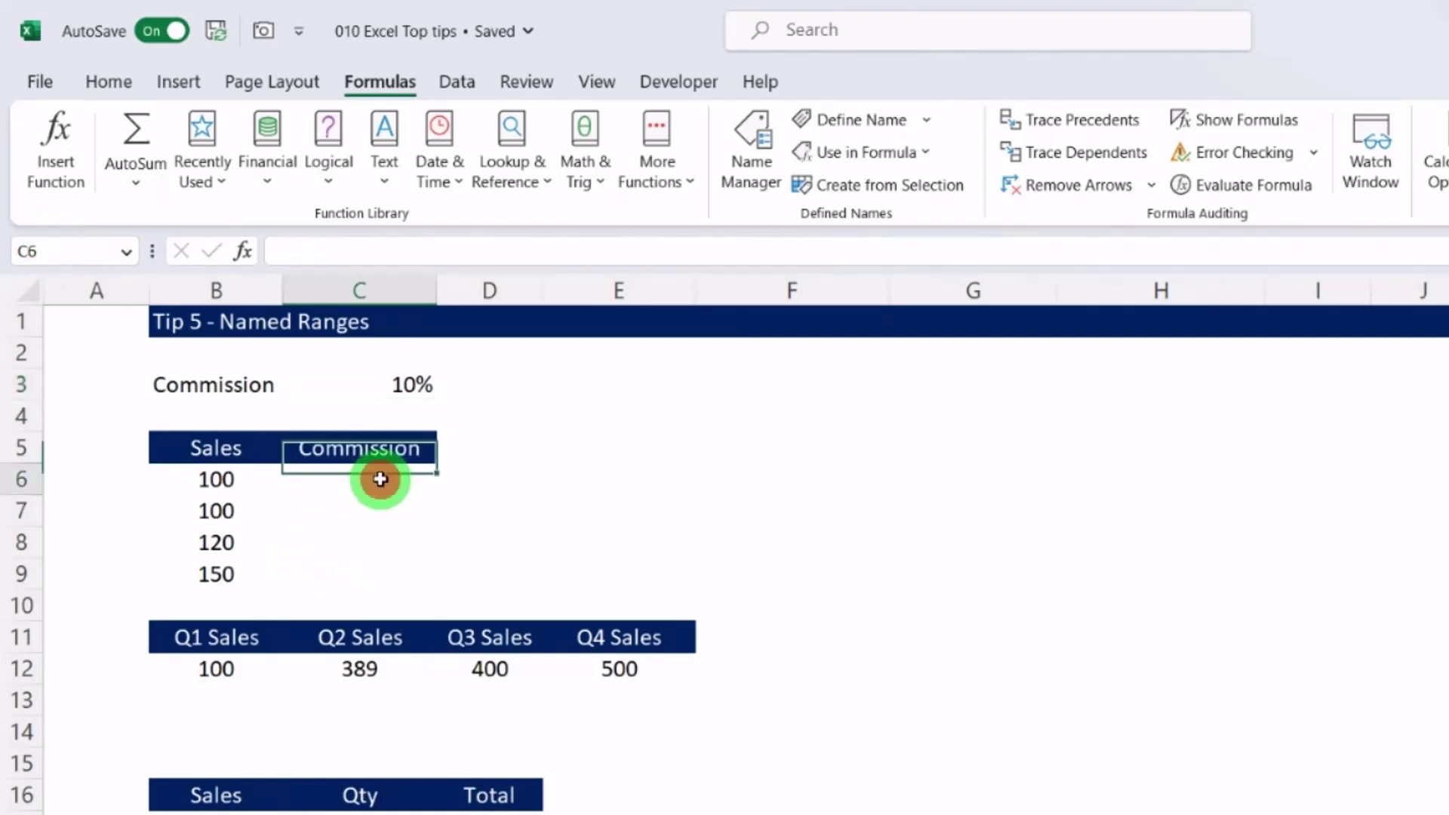
type("=")
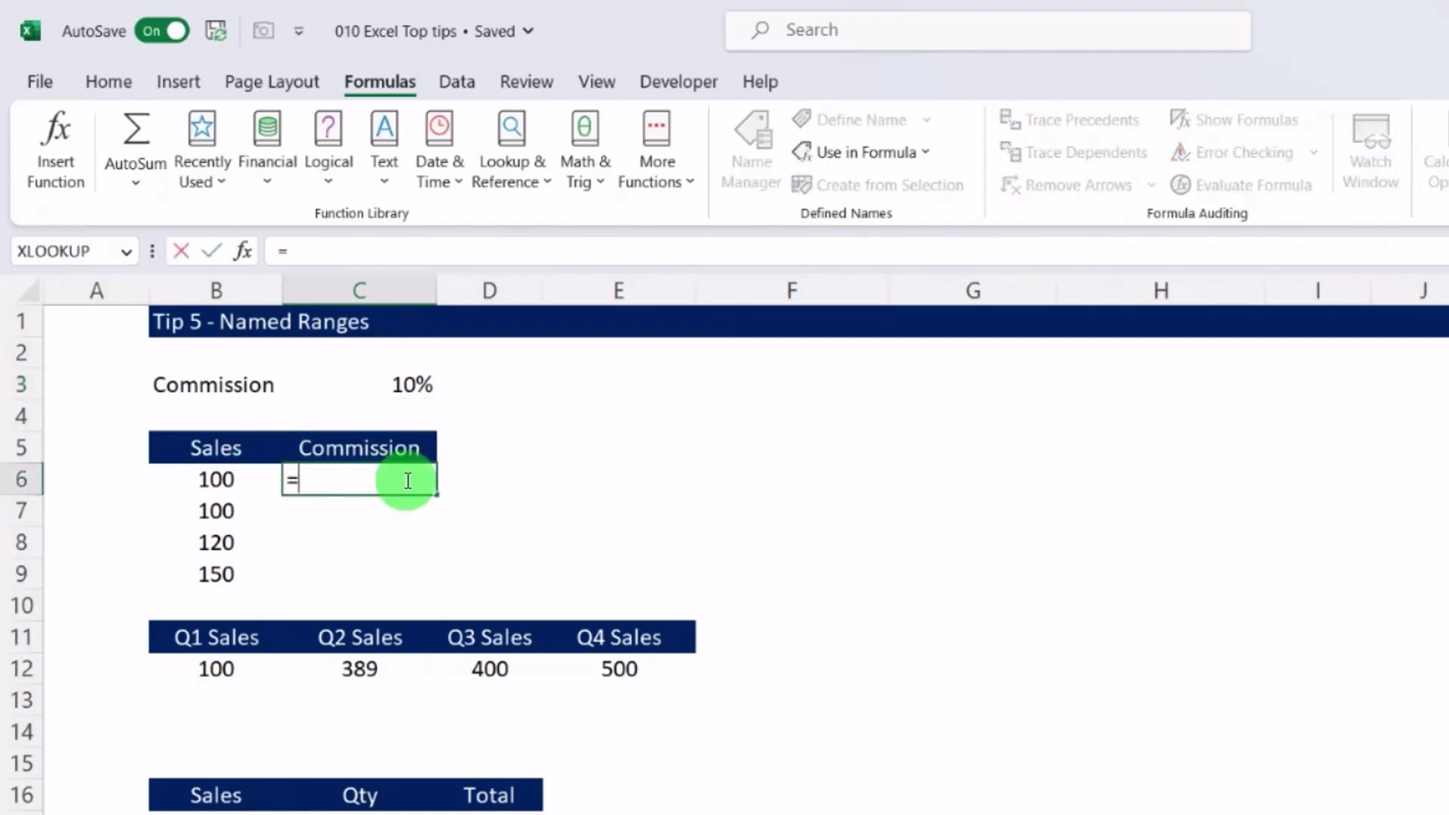
key("Left")
type("*commi")
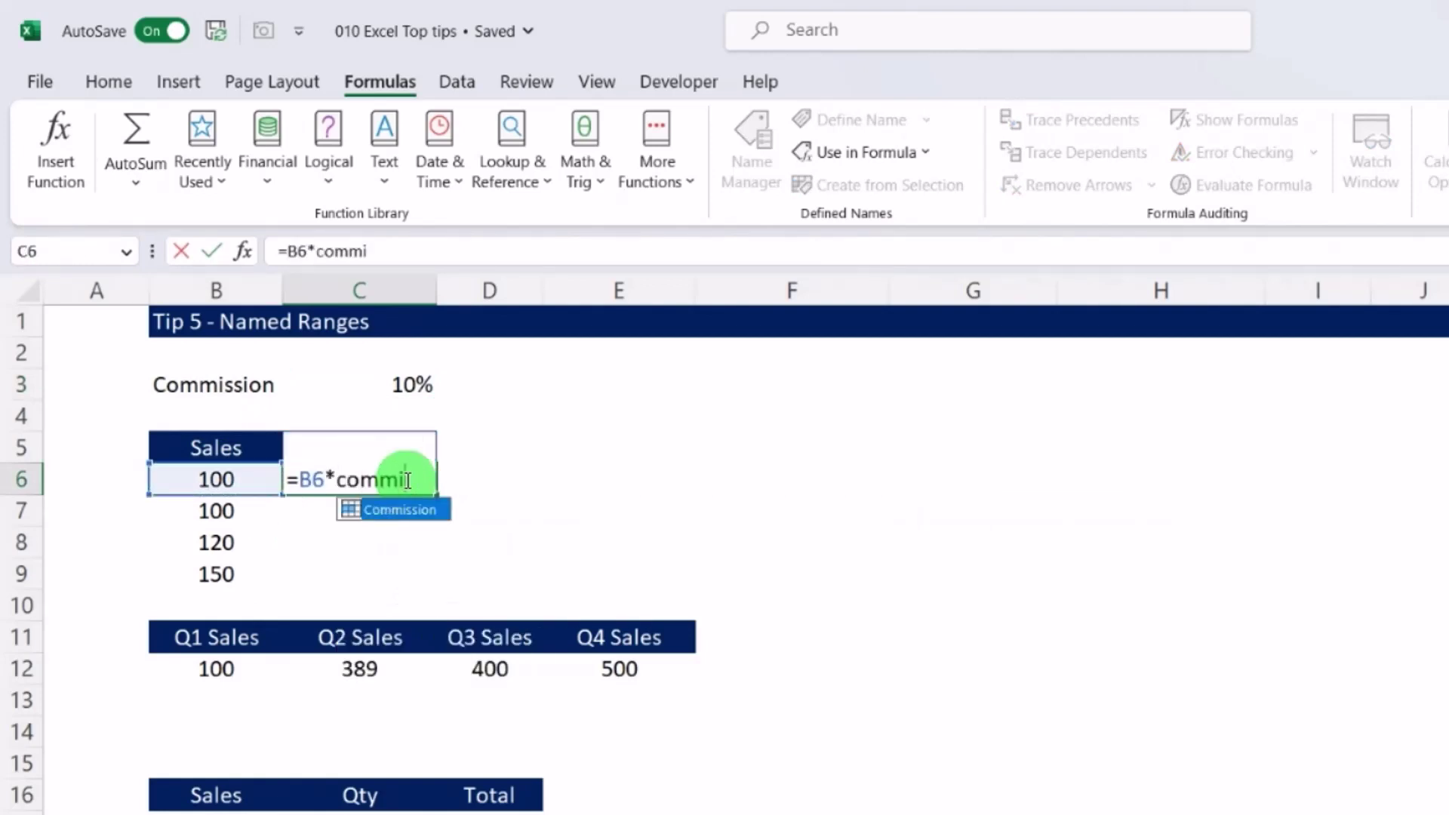
key("Tab")
key("Return")
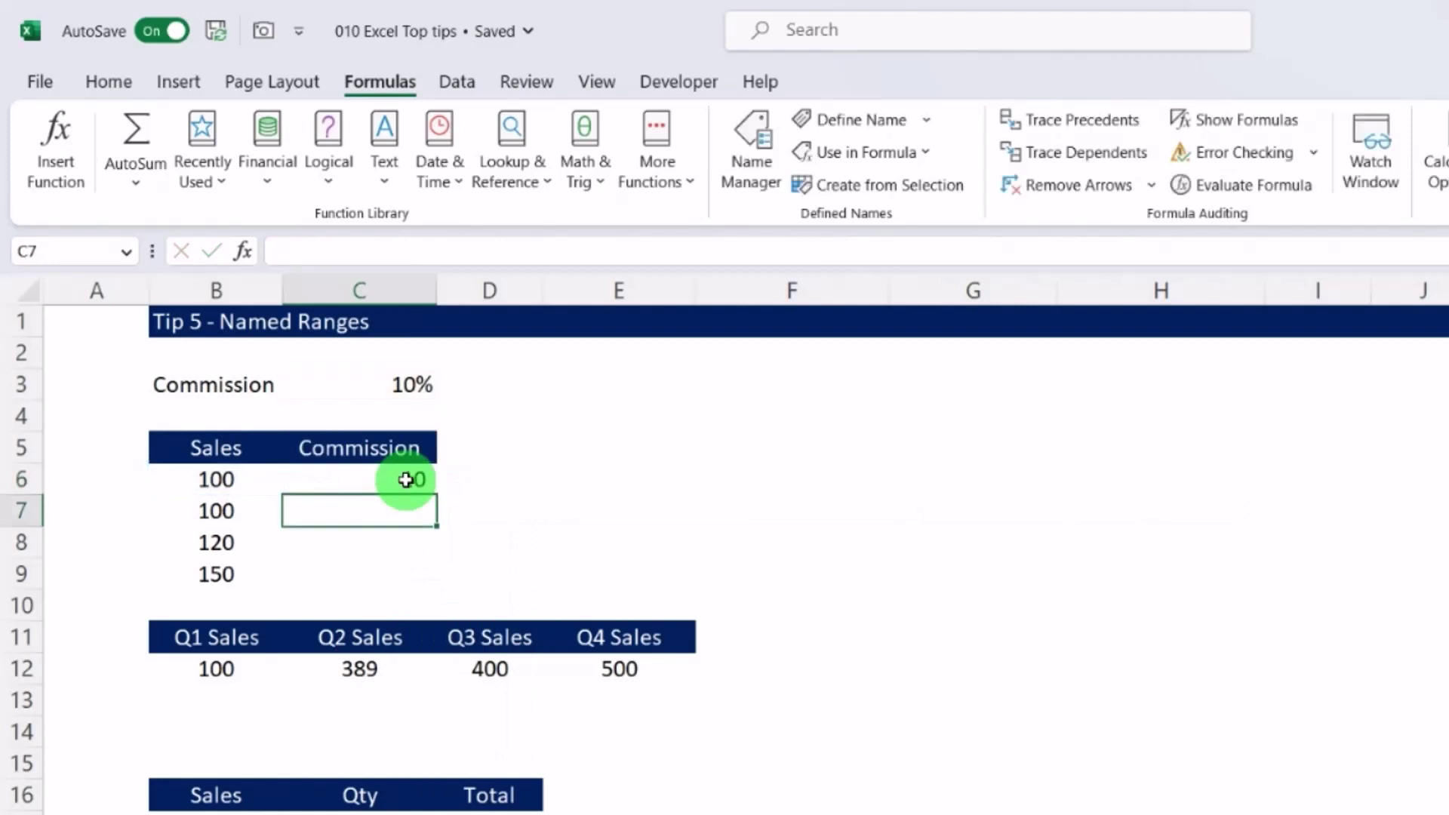
Fill the C6 named-range formula down to C9 and check the formula in C6.
left_click(408, 480)
left_click_drag(440, 494, 437, 586)
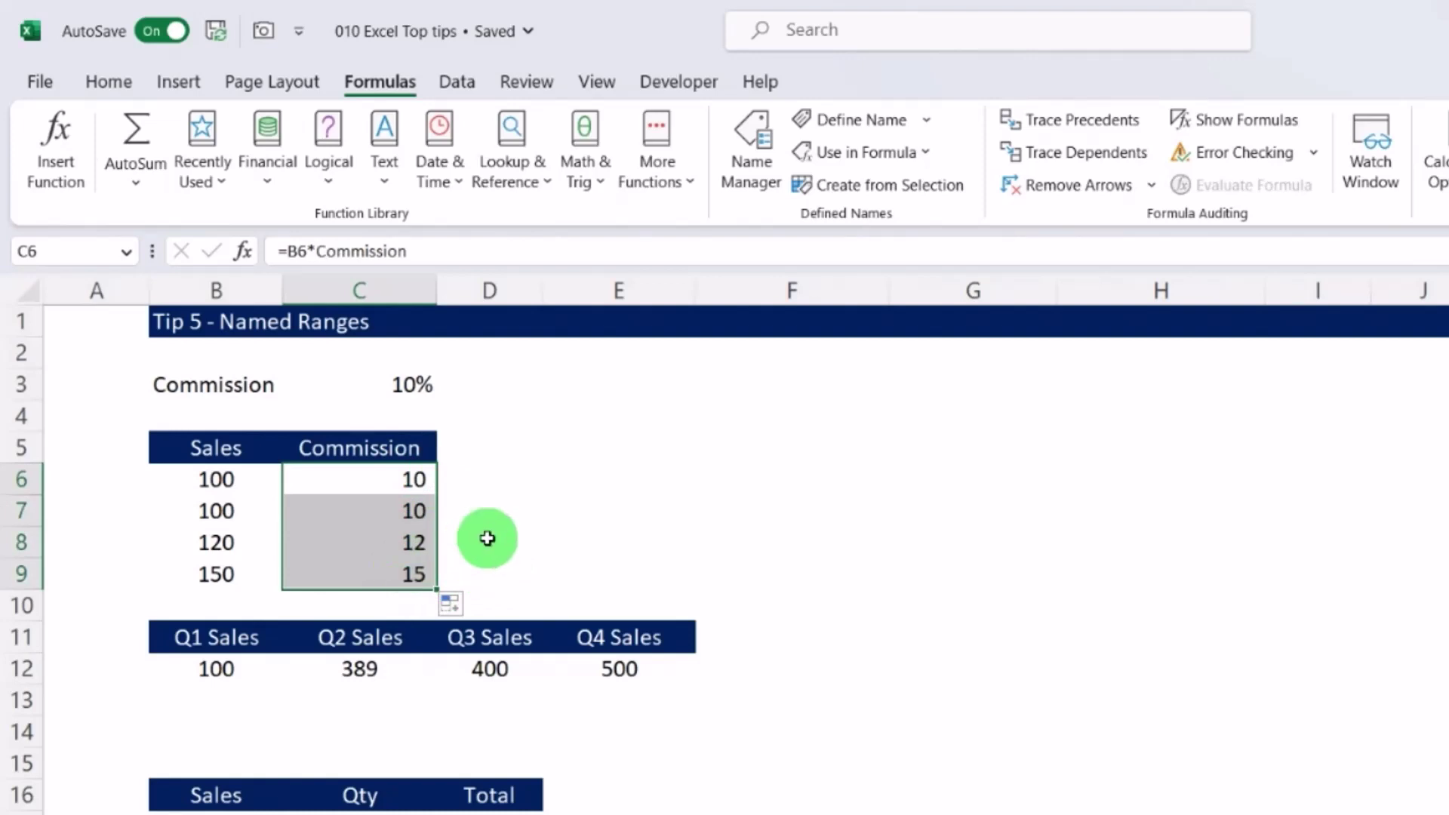
left_click(398, 479)
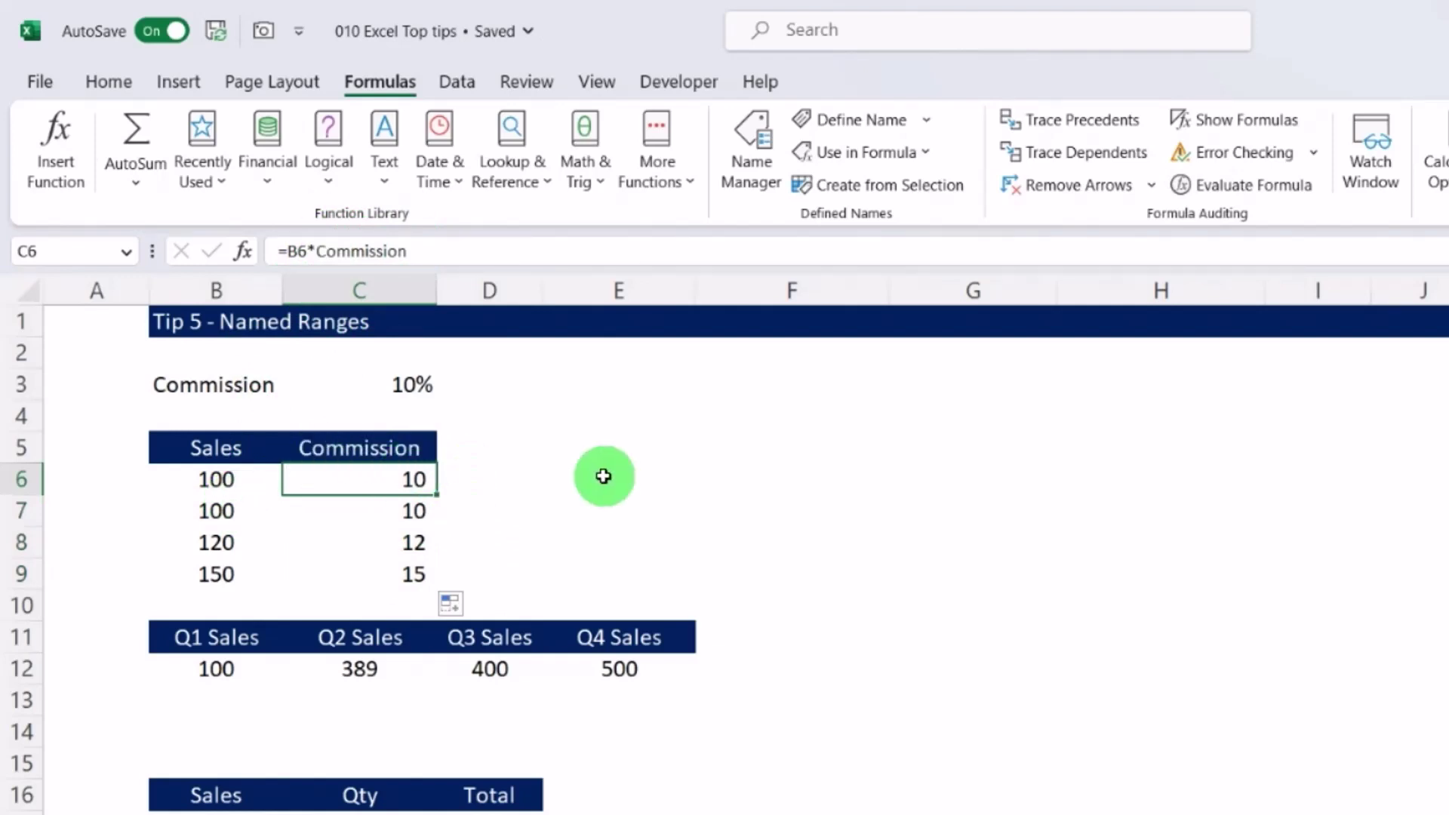
left_click(574, 457)
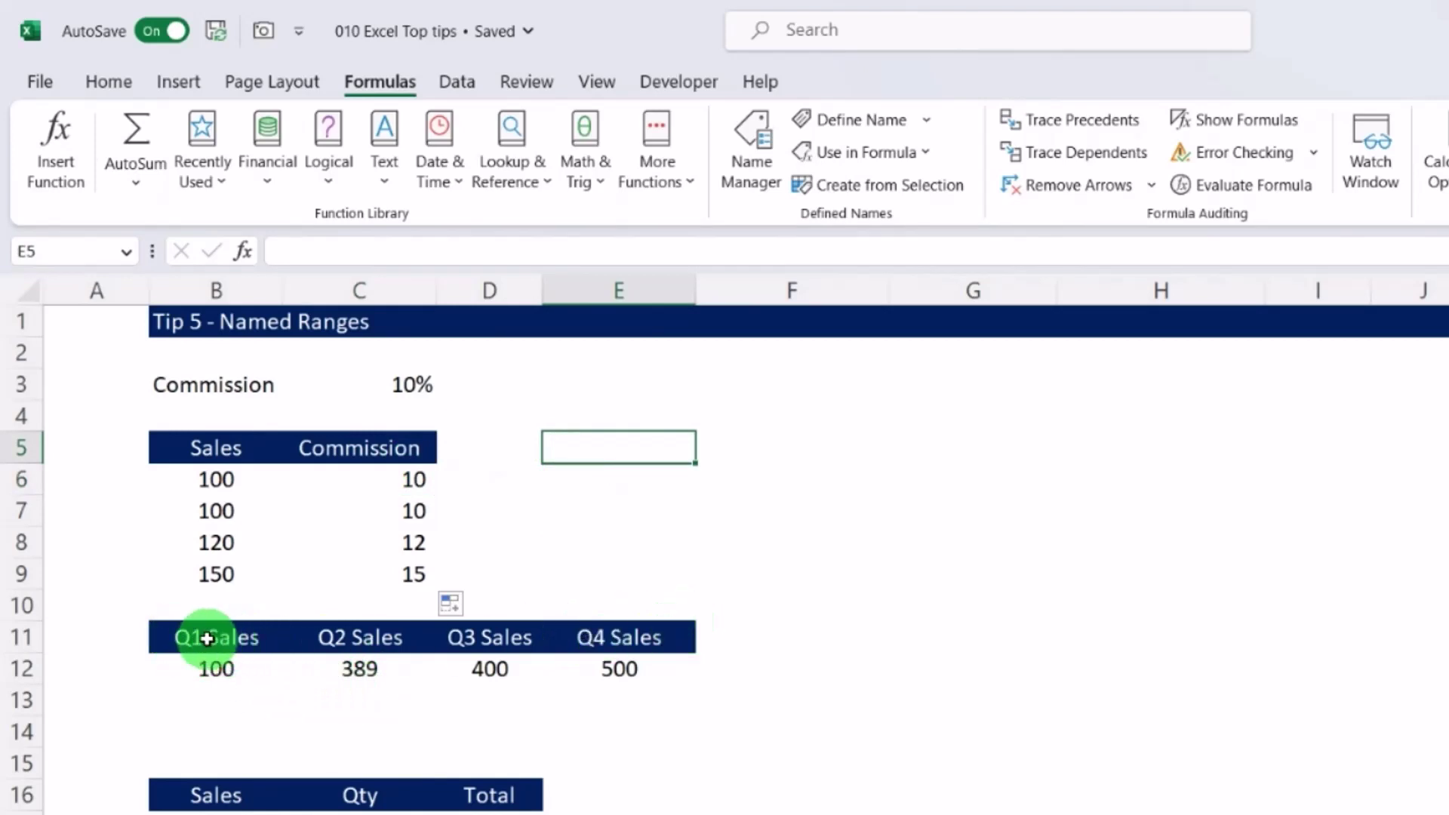
Create named ranges for the Q1 to Q4 Sales table in B11:E12 from its top row.
left_click_drag(201, 638, 634, 671)
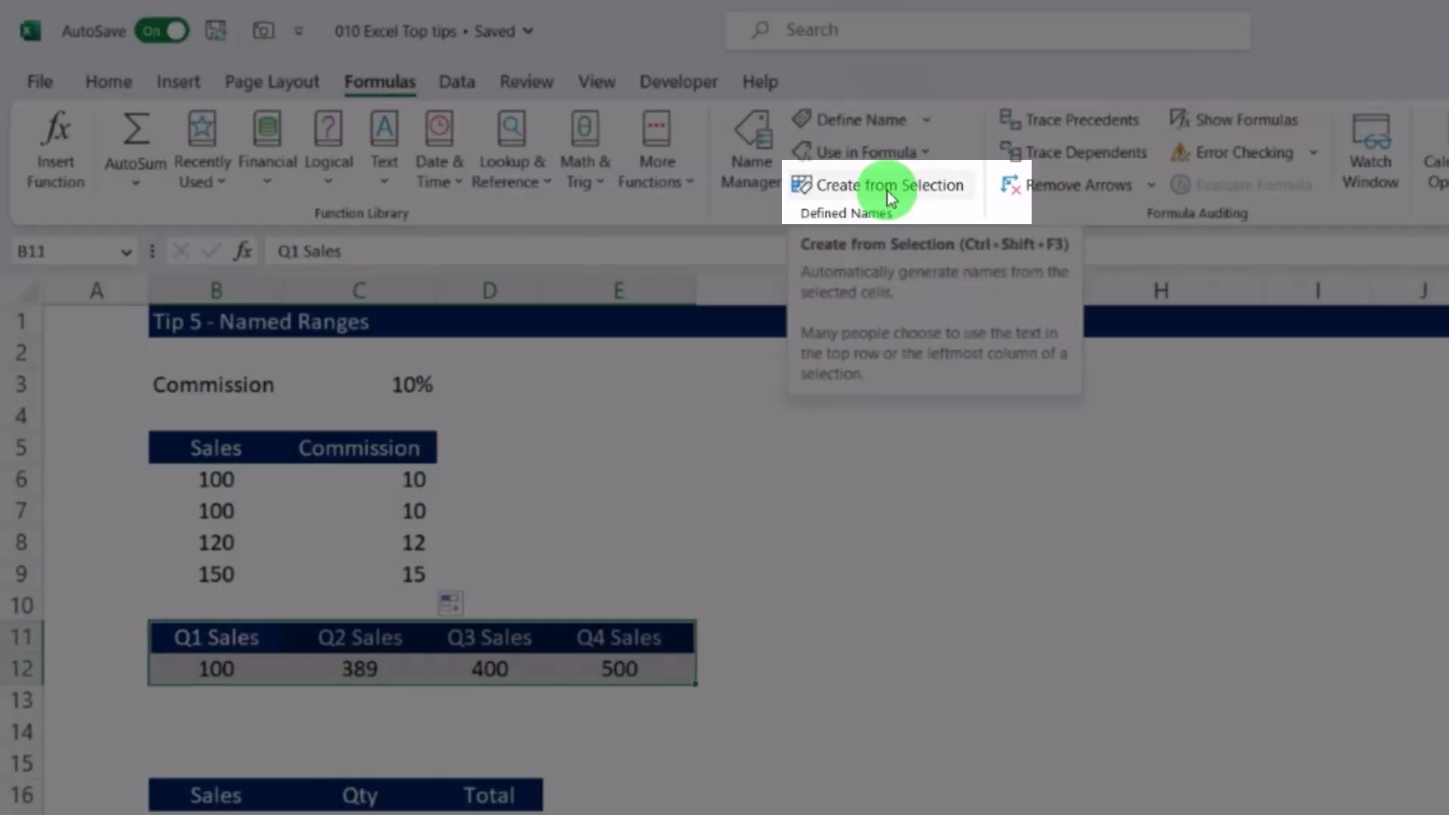
left_click(886, 191)
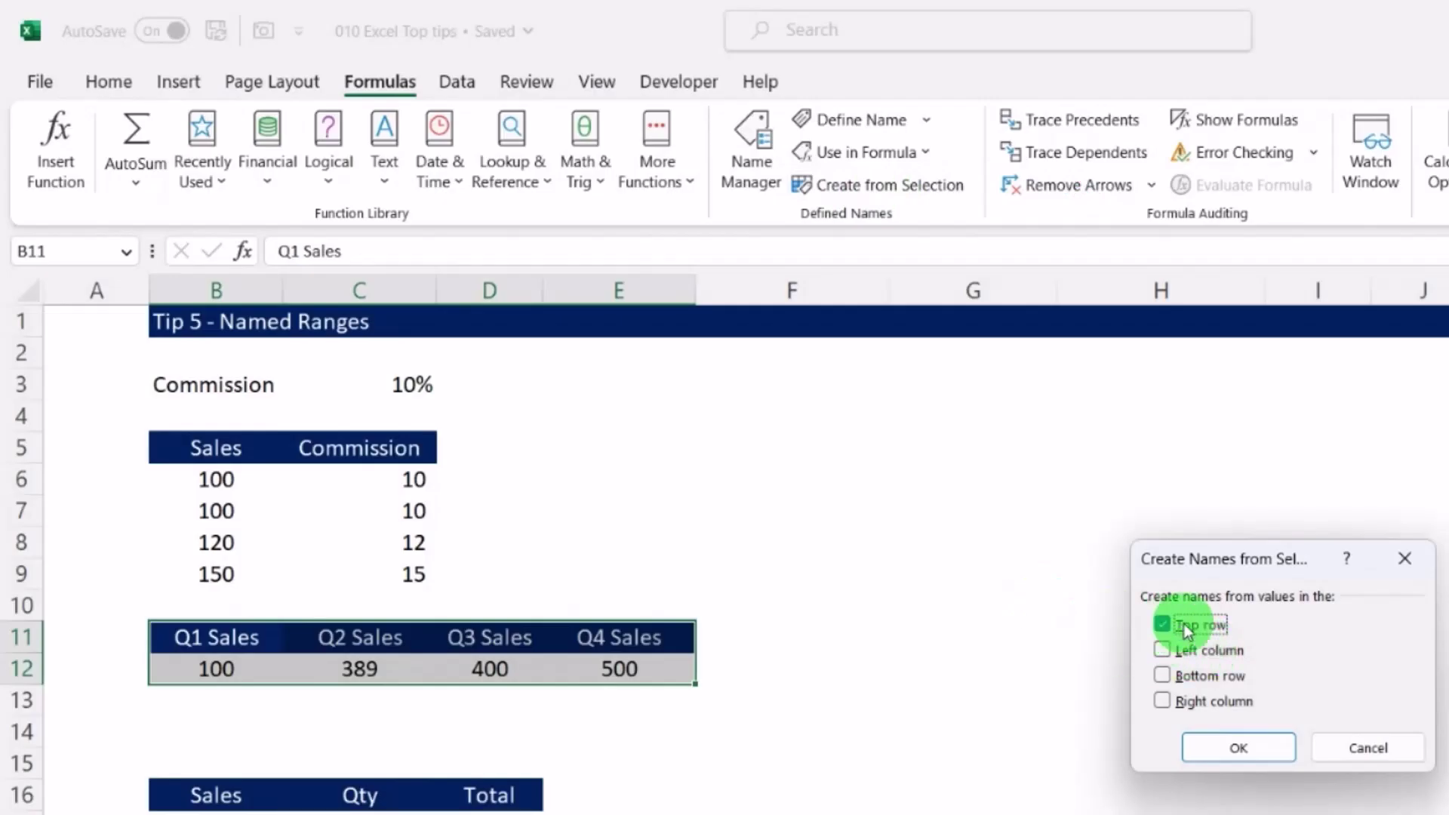
left_click(1252, 740)
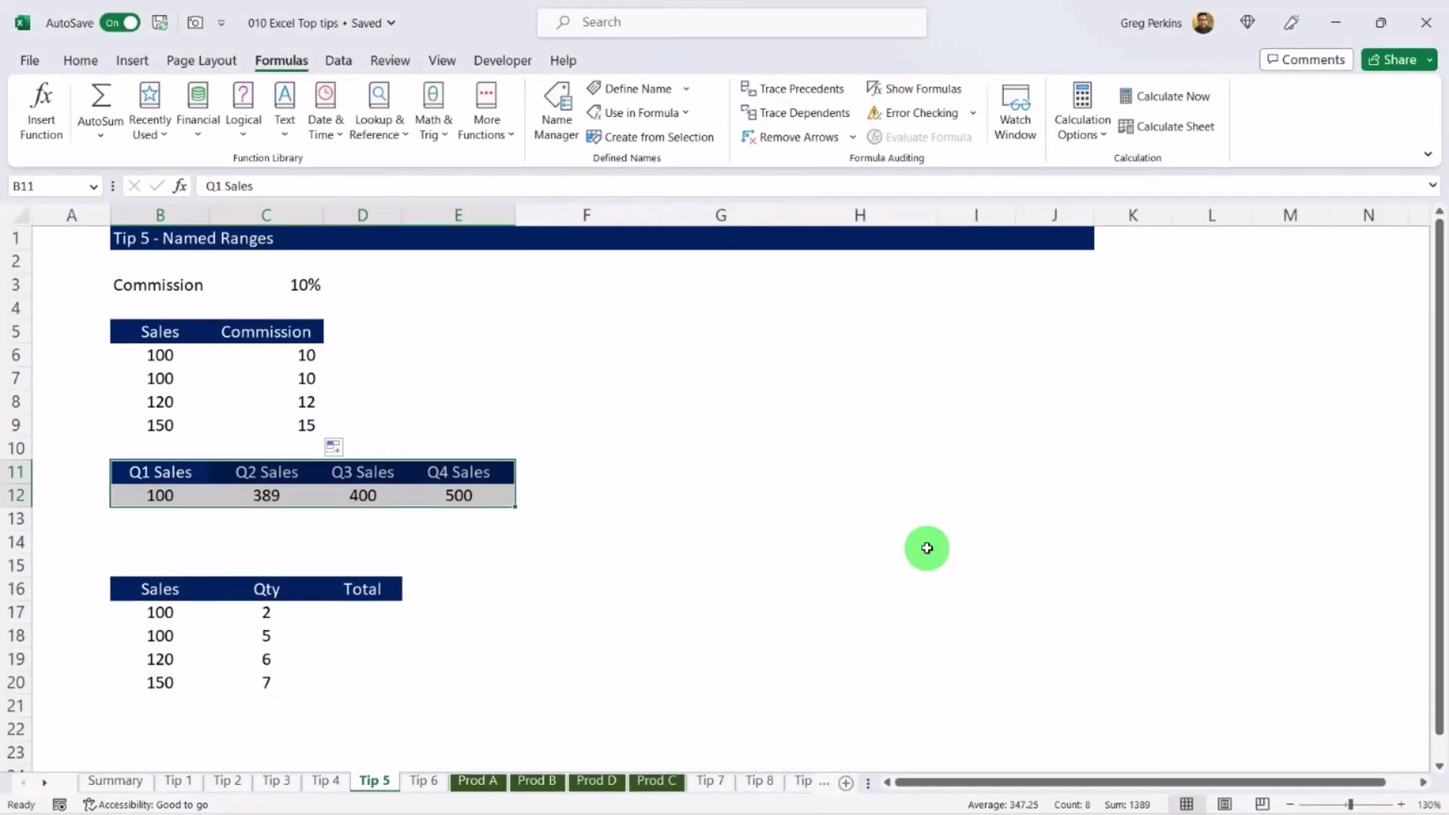
View the defined names in the Paste Name dialog, highlight Q1_Sales, and close it without inserting anything.
key("F3")
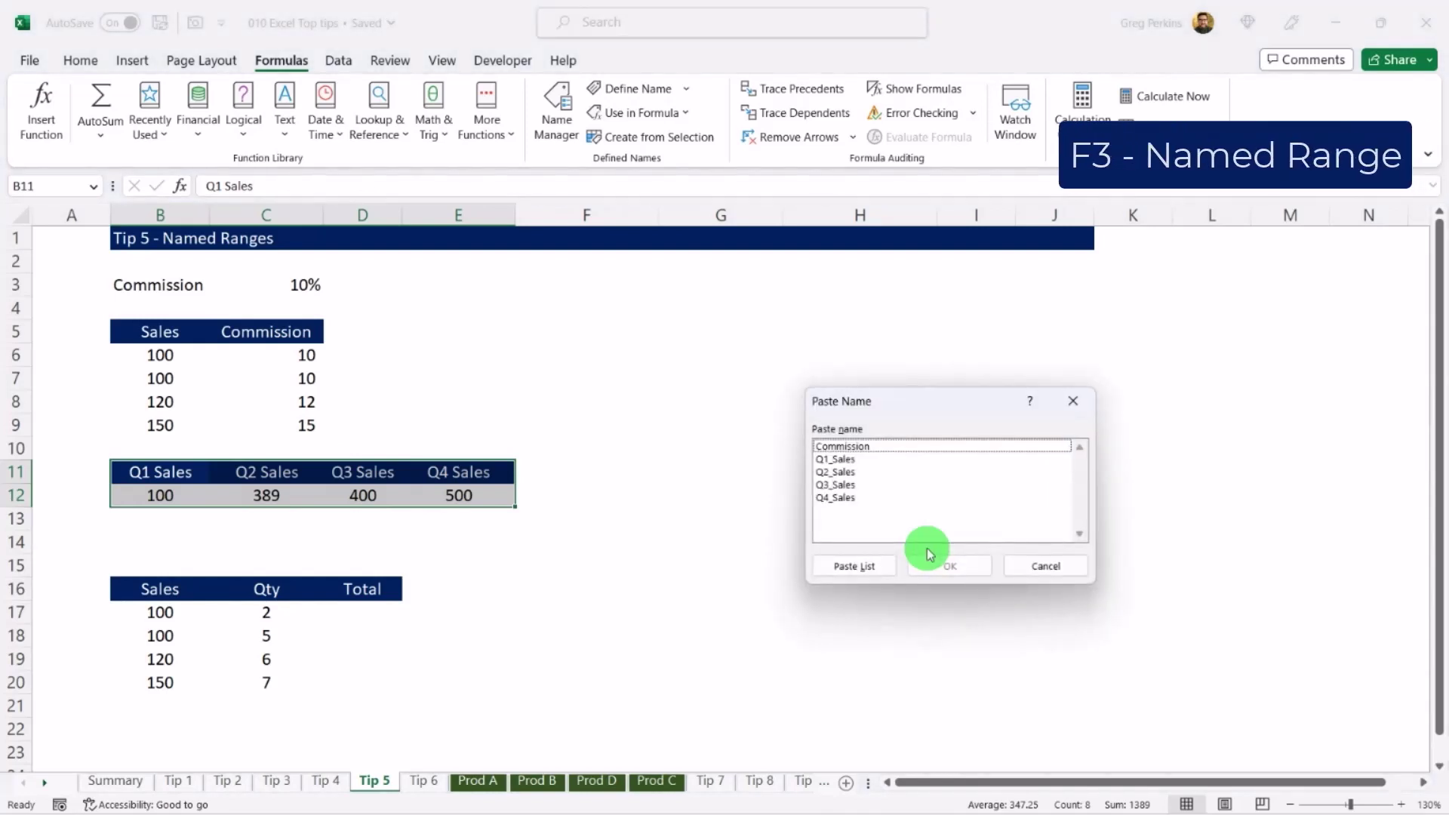
left_click(837, 459)
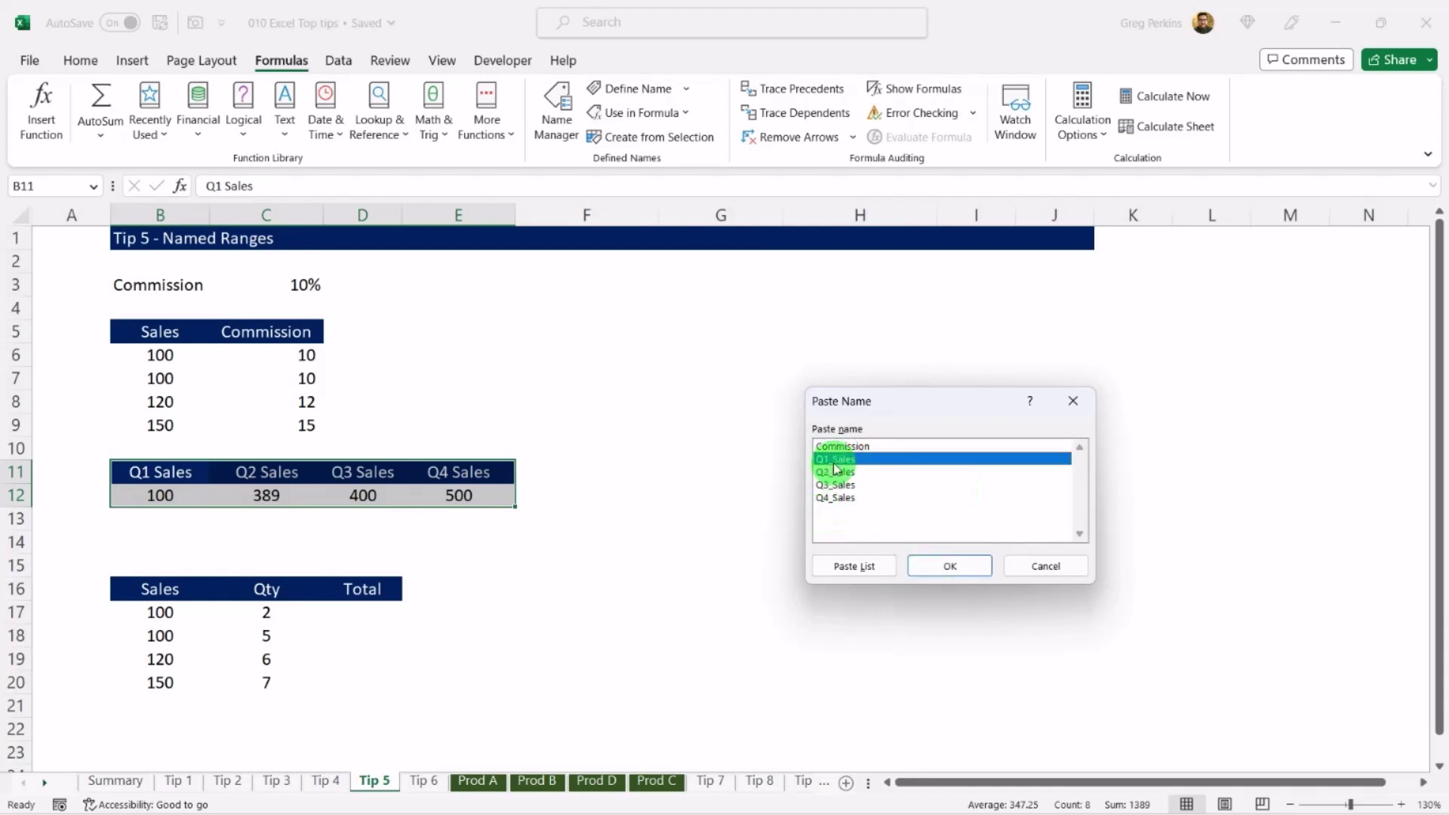
left_click(1048, 572)
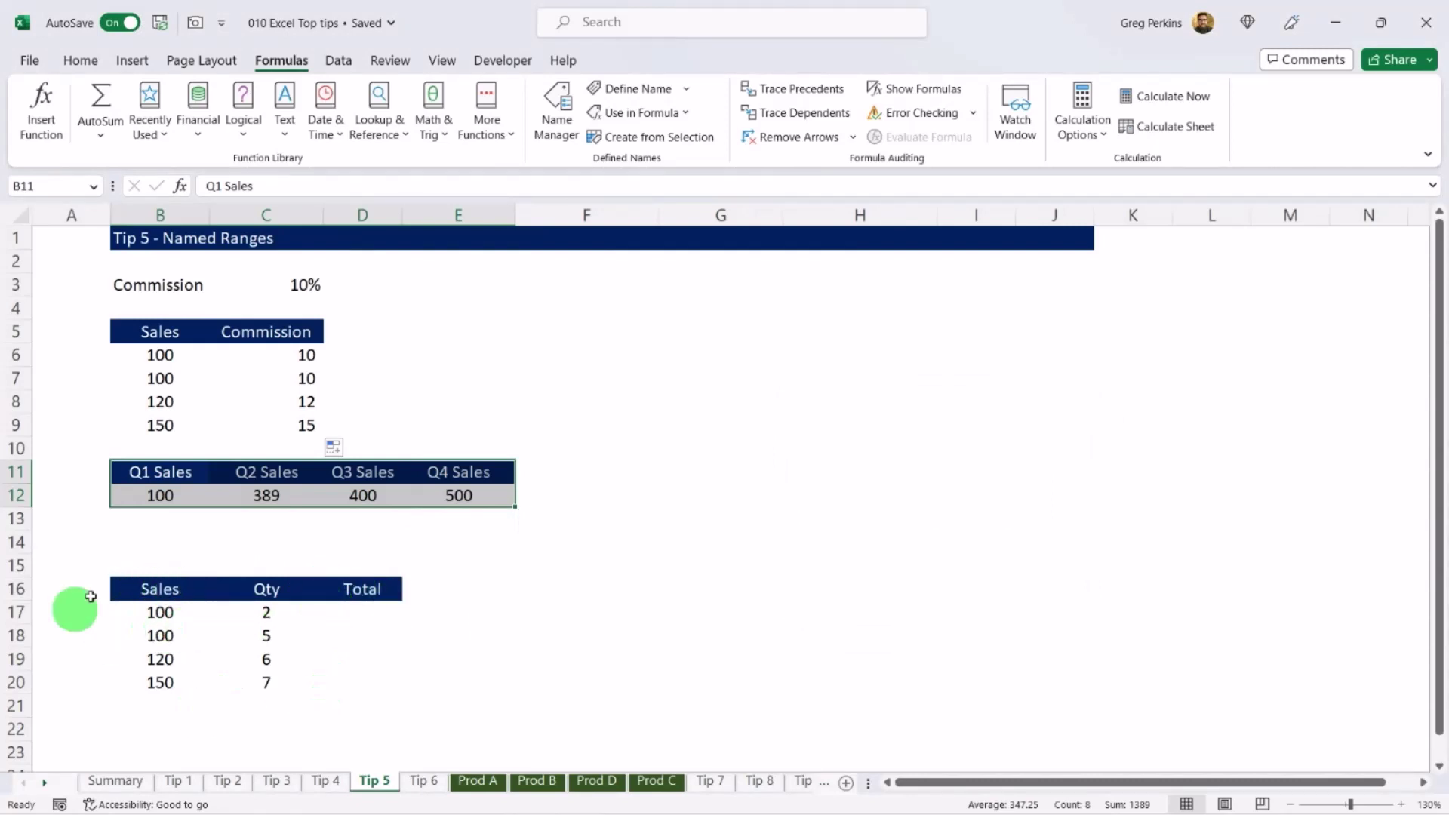
Create a named range for the Sales column B16:B20 from its top row.
left_click_drag(166, 590, 186, 693)
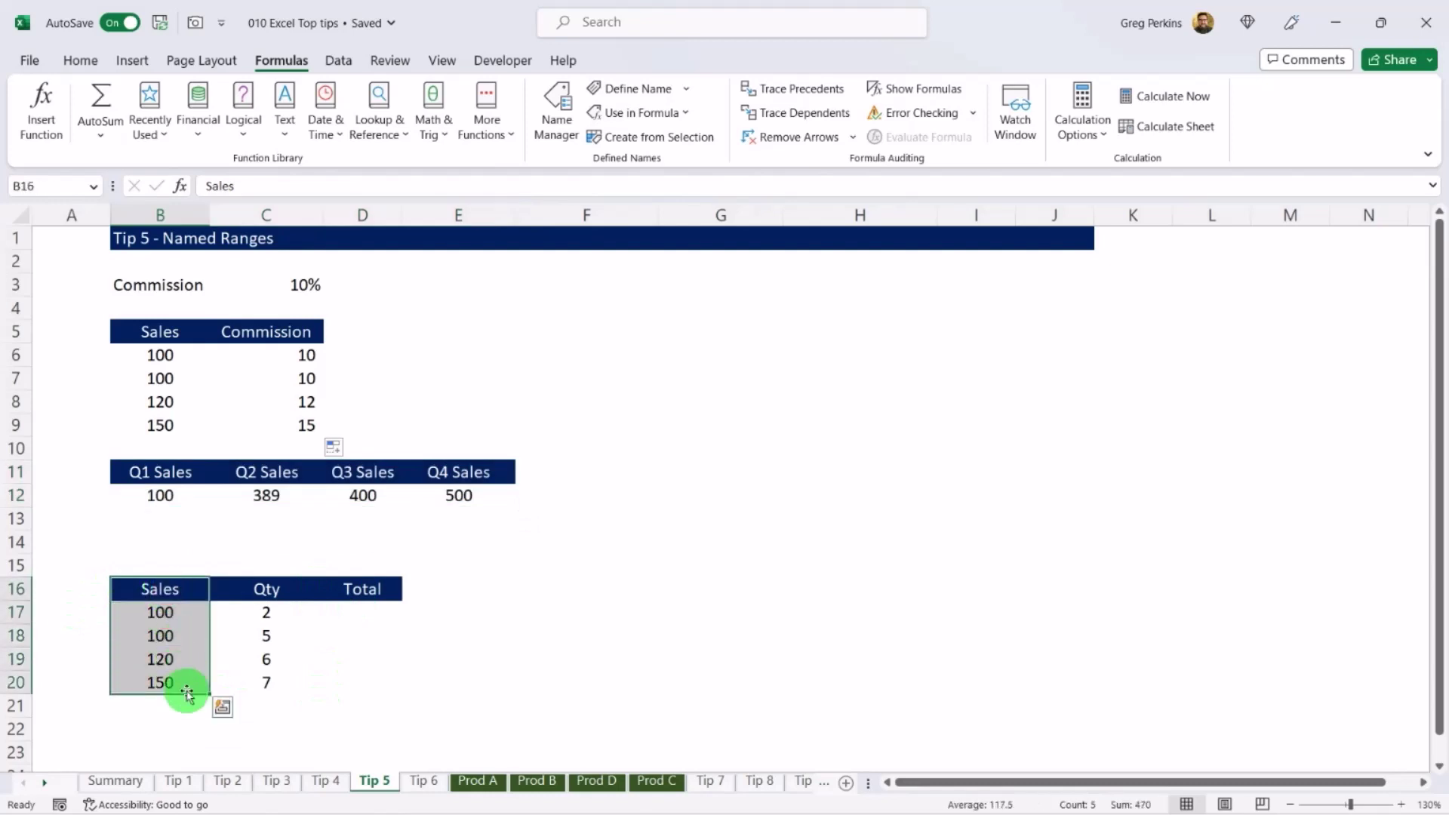
left_click(669, 139)
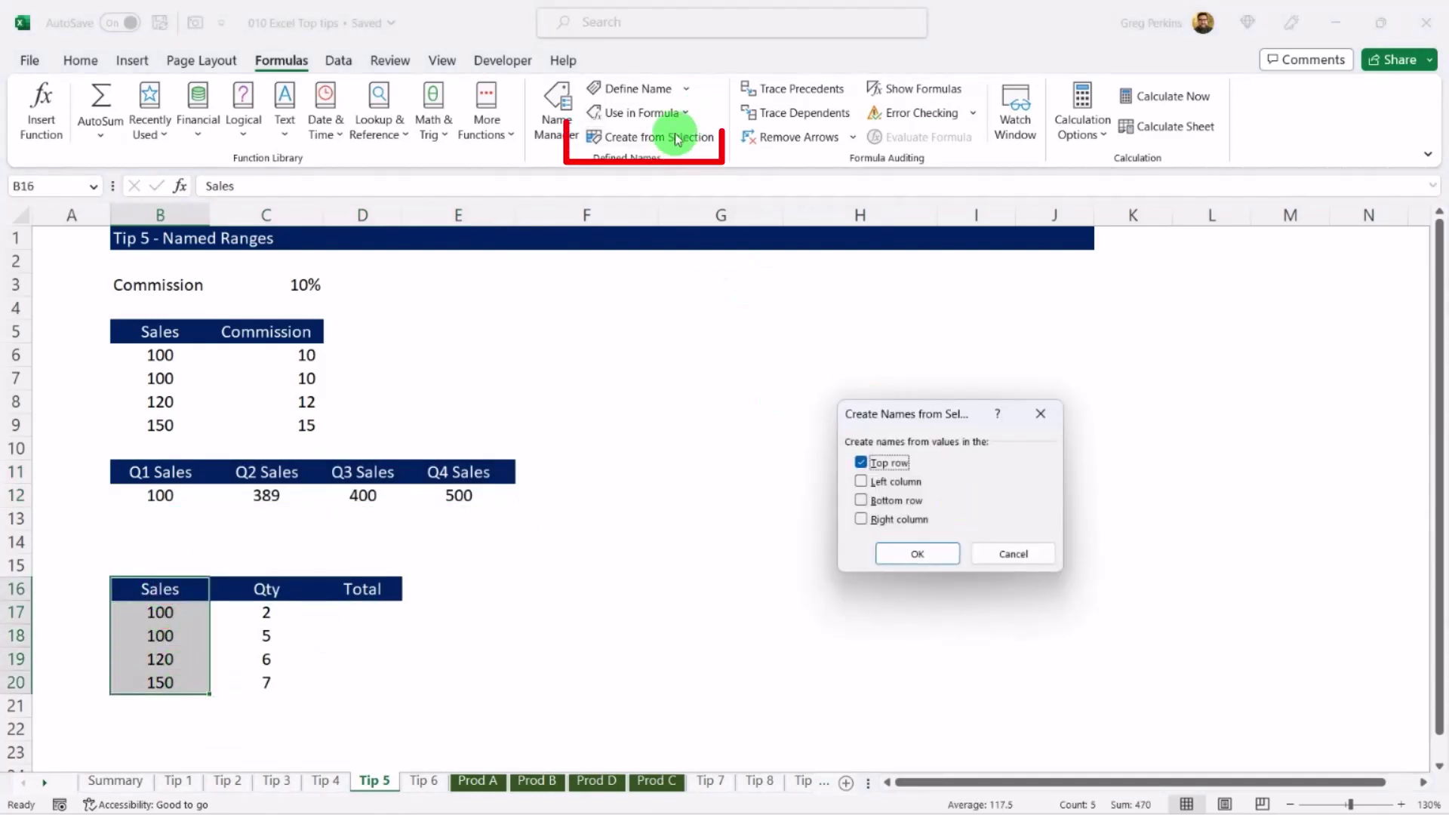
left_click(924, 555)
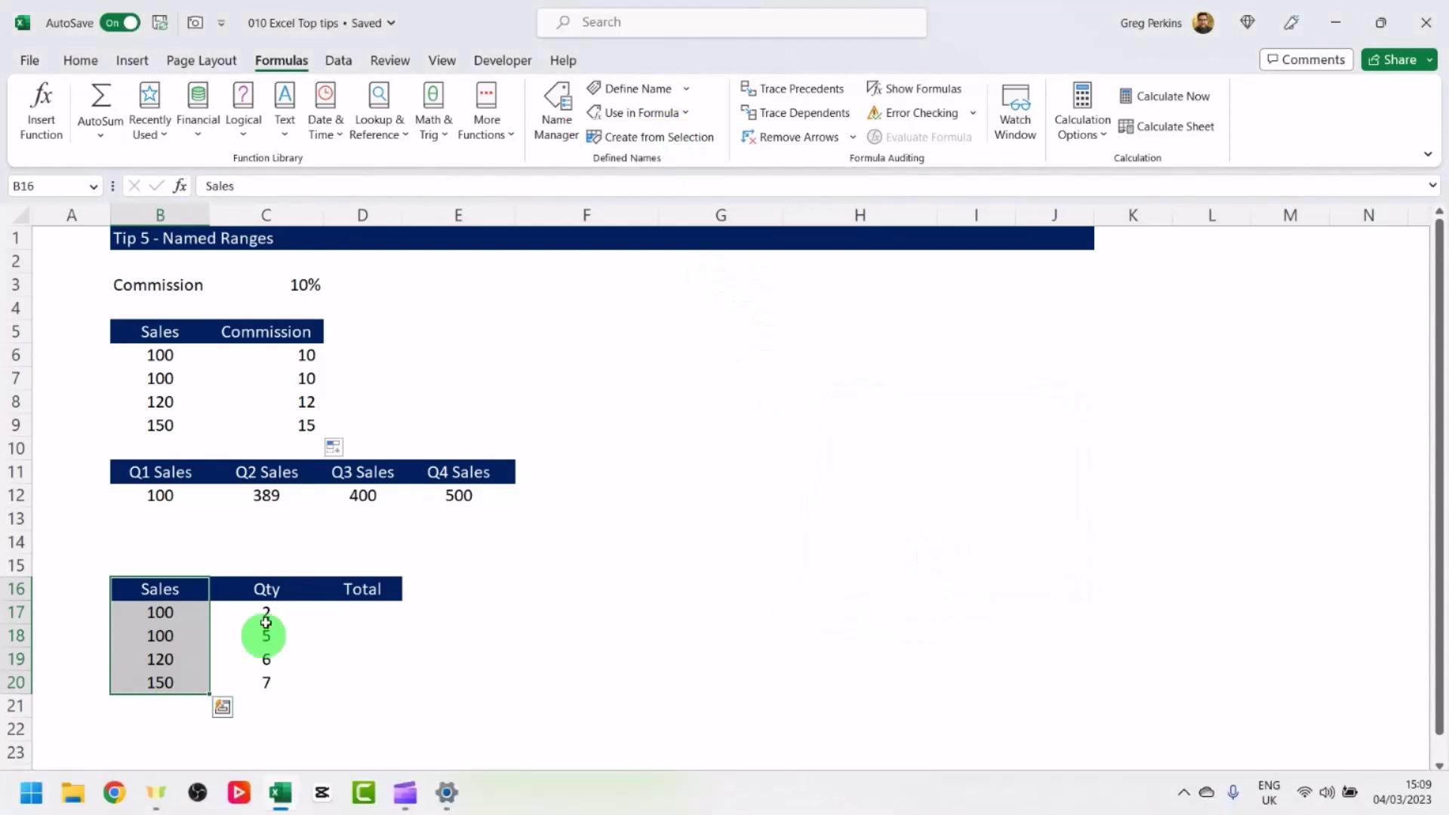
Create a named range for the Qty column C16:C20 from its top row.
left_click_drag(266, 590, 265, 682)
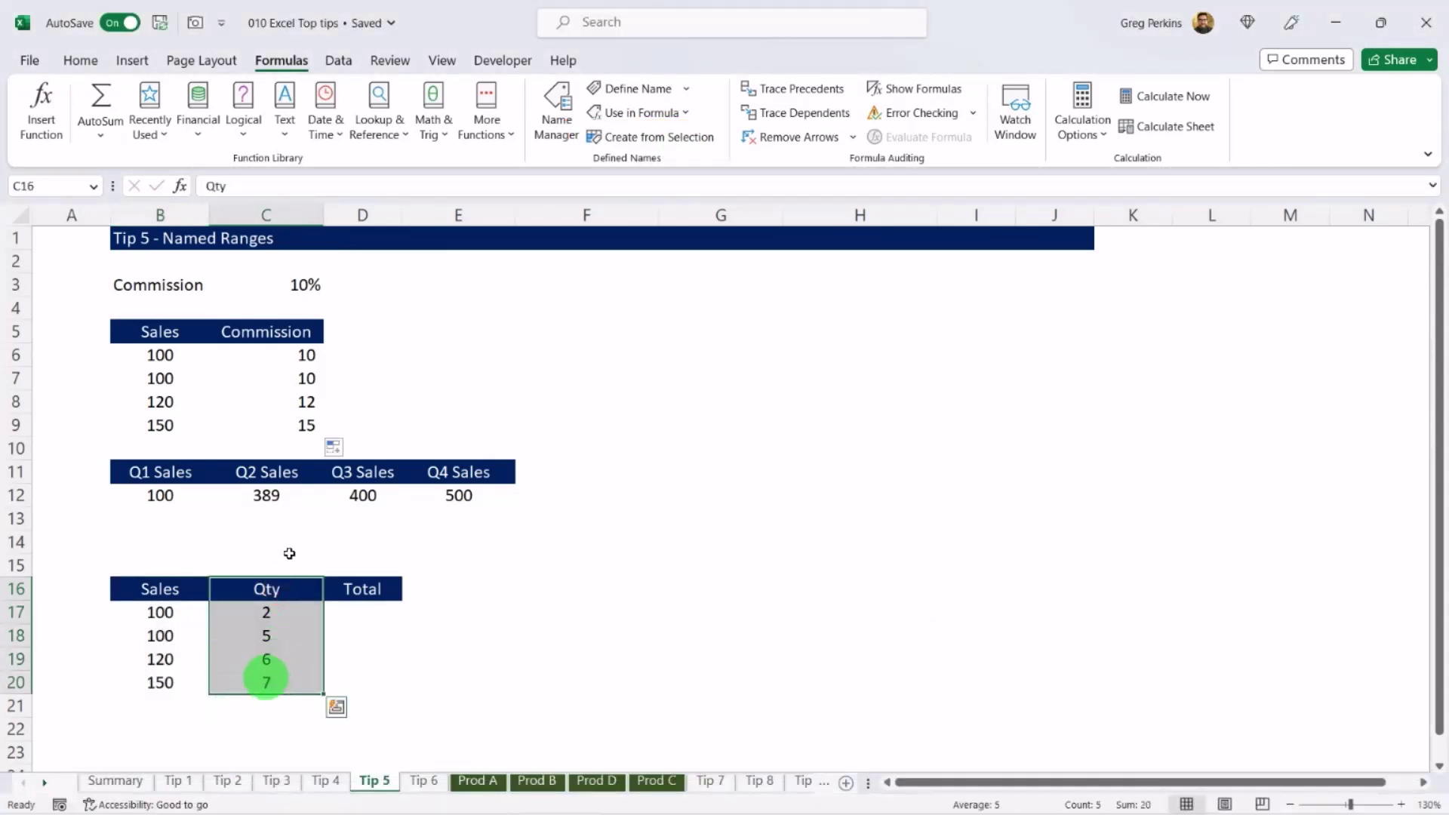
left_click(680, 138)
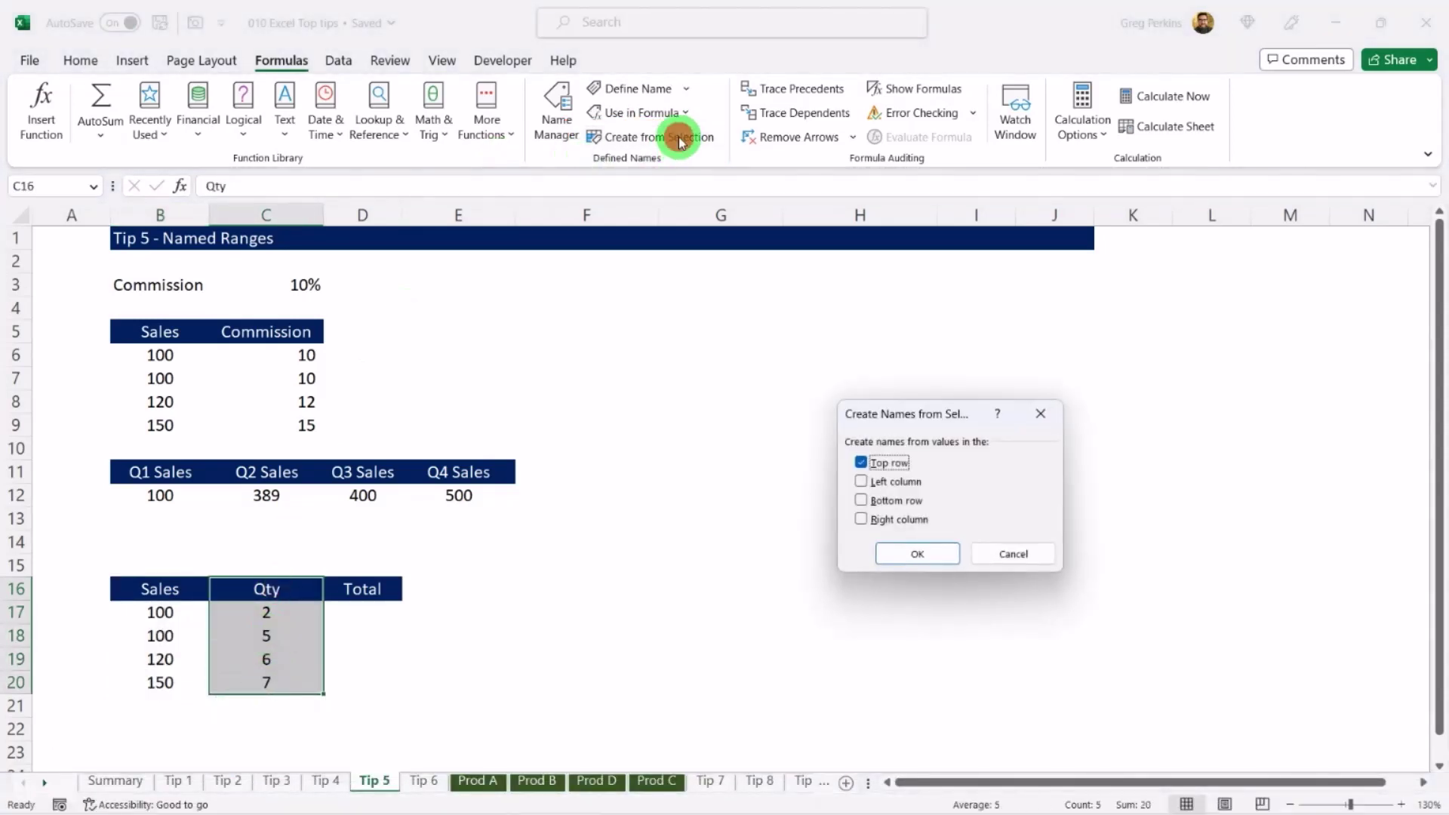
left_click(927, 556)
Enter the named-range formula =sales*qty in D17, under the Total heading.
left_click(366, 607)
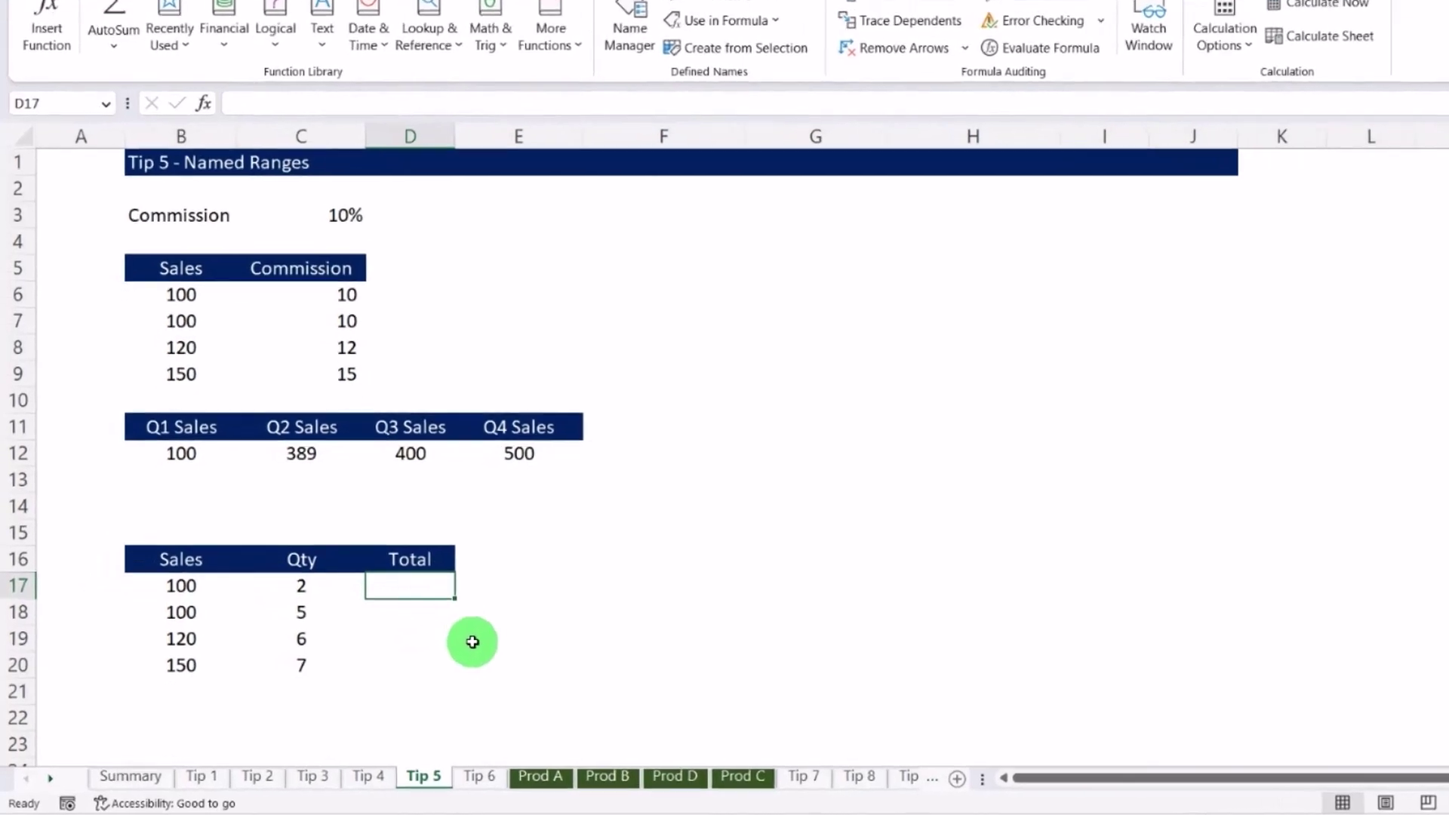
type("=")
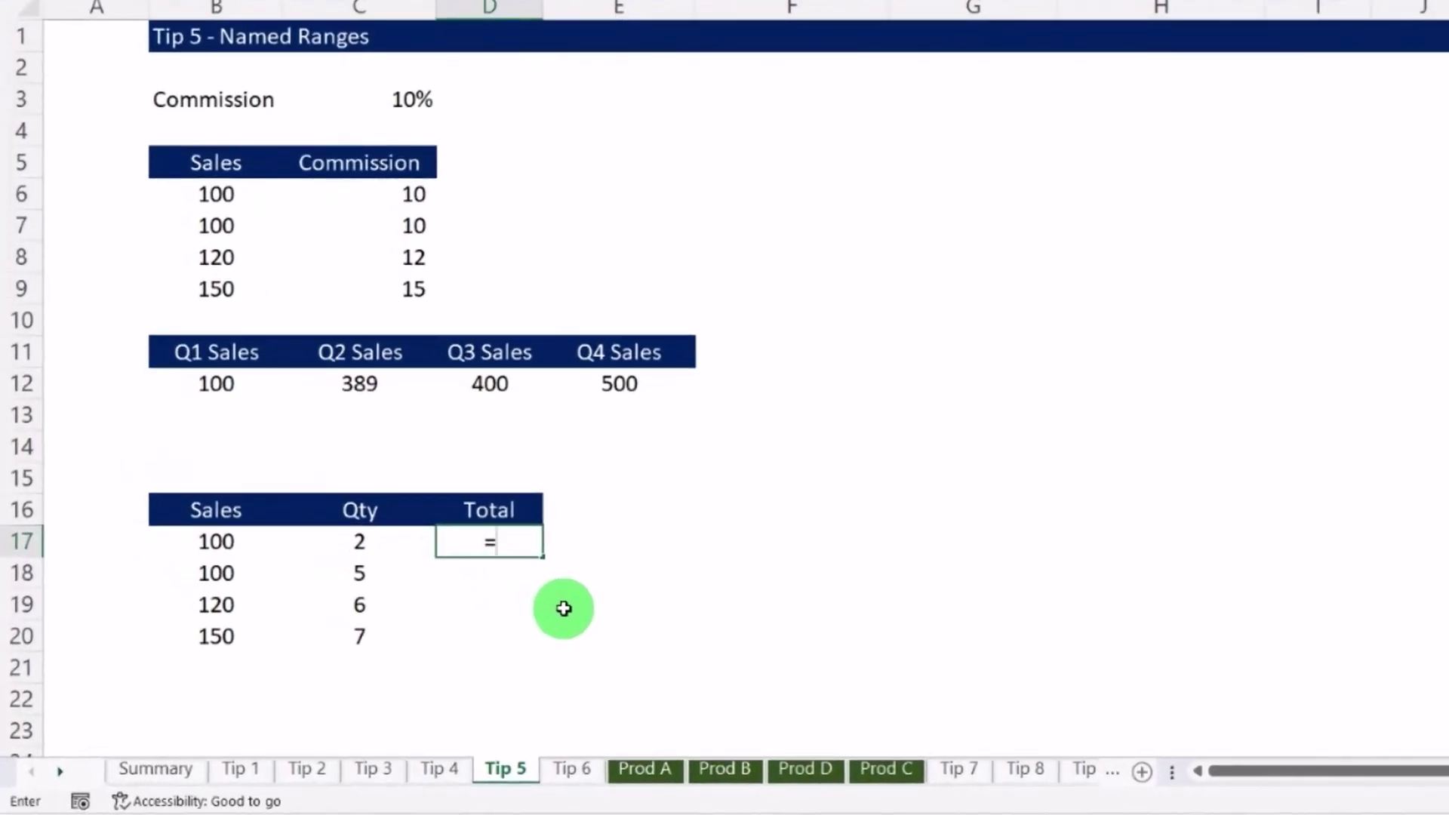
type("sales*")
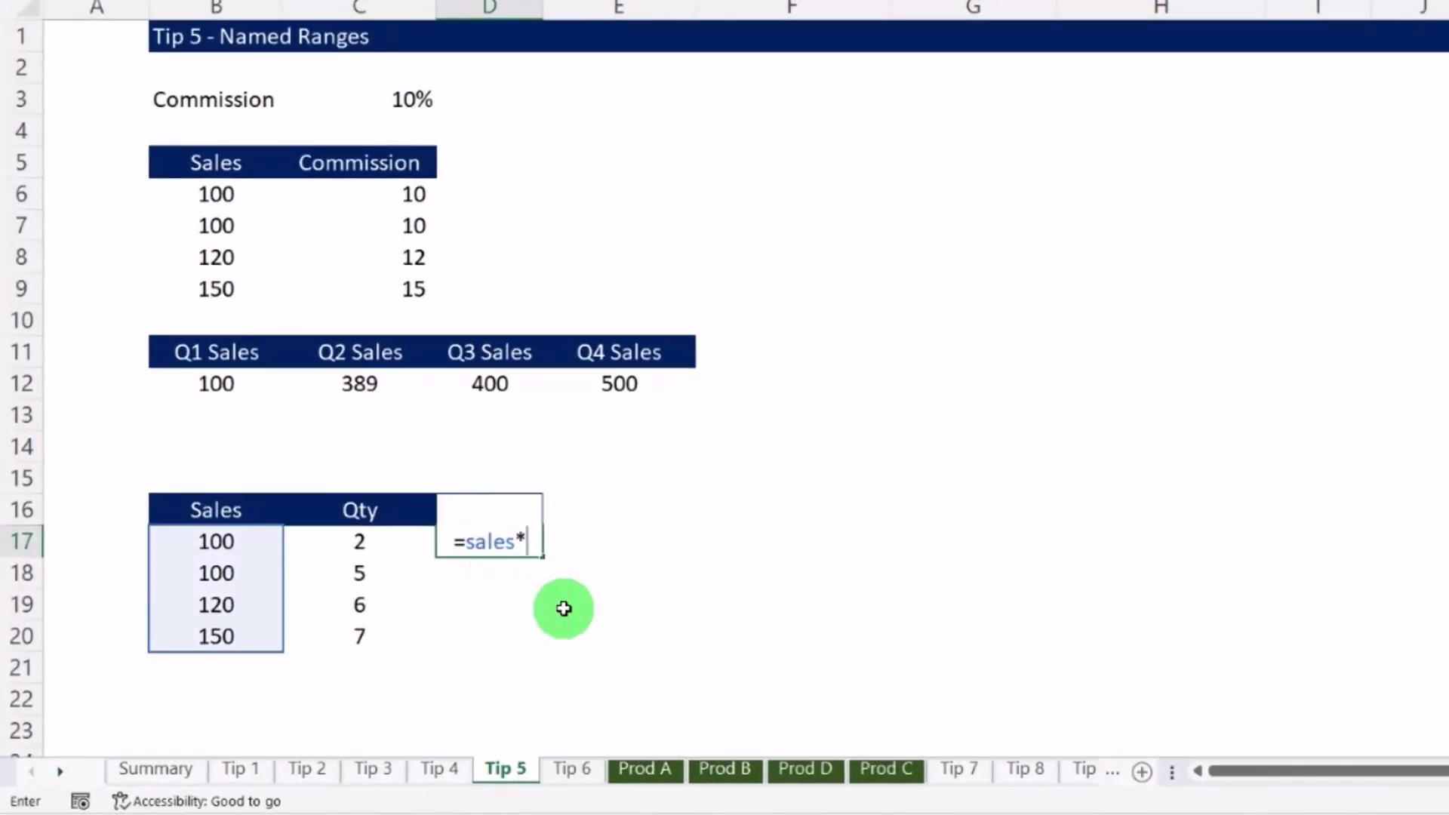
type("qty")
key("Return")
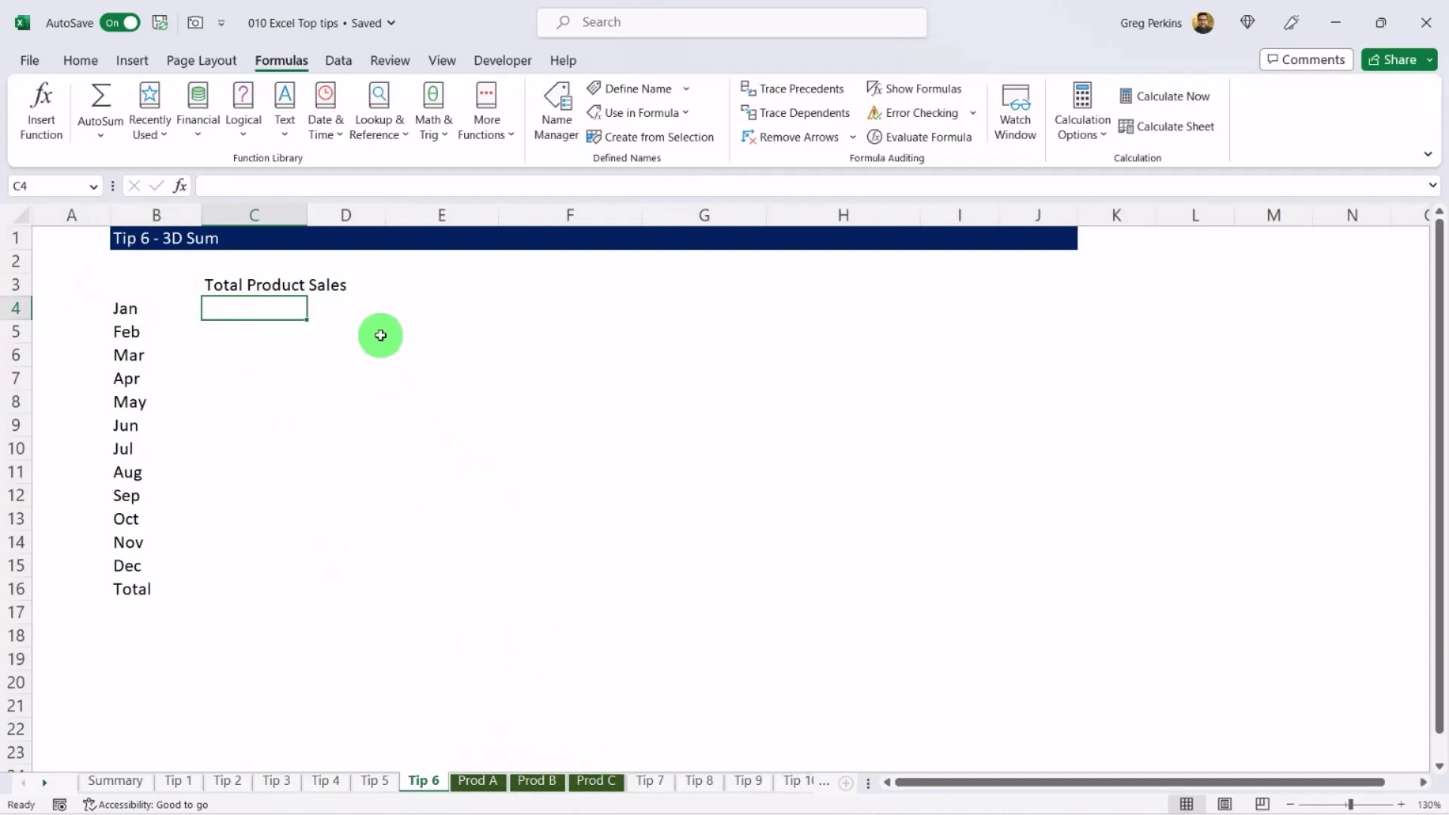
Add cell C4 of the Prod A, Prod B and Prod C sheets in C4 of Tip 6, and clear that formula again.
type("=")
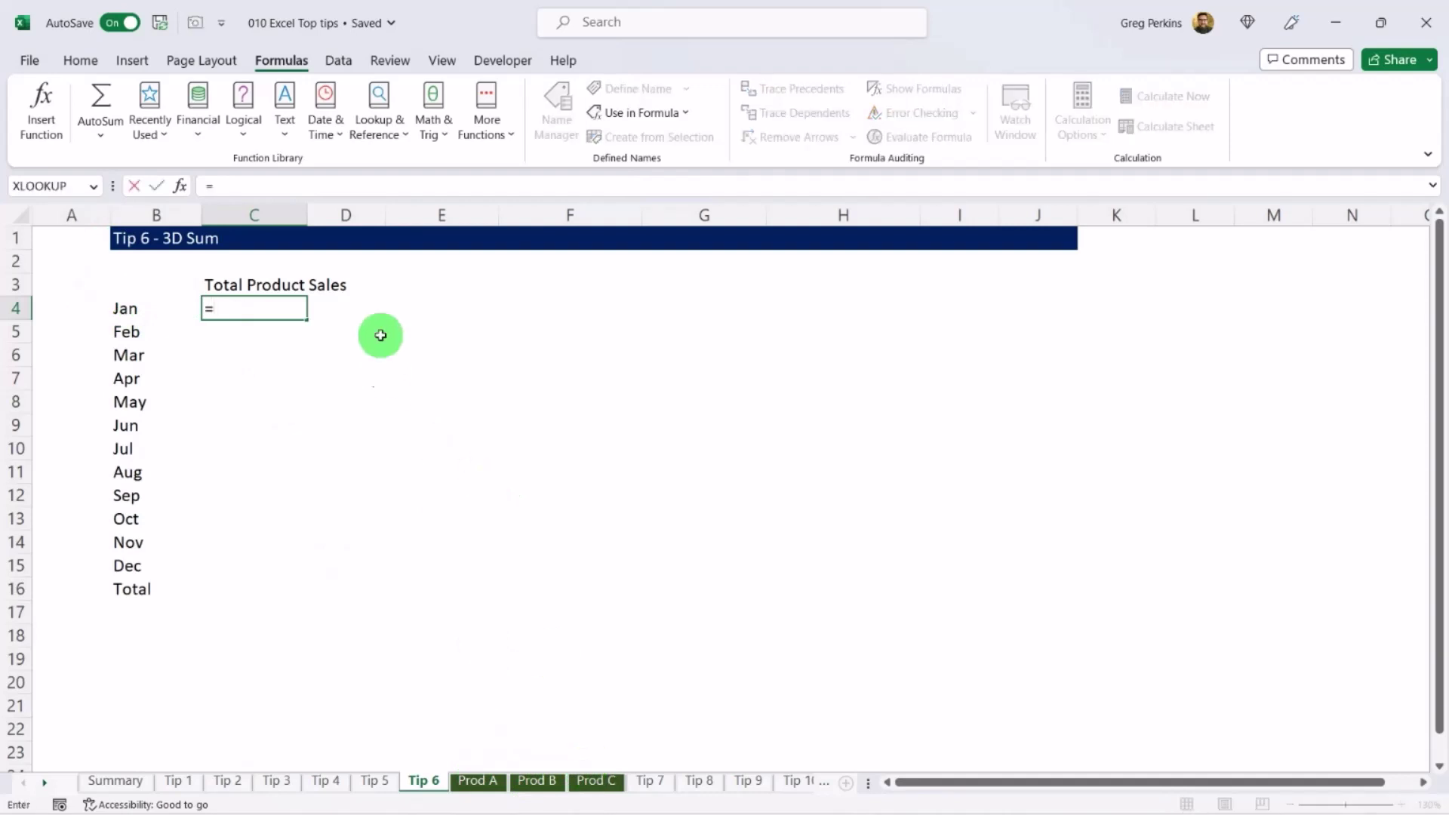
left_click(482, 783)
left_click(243, 310)
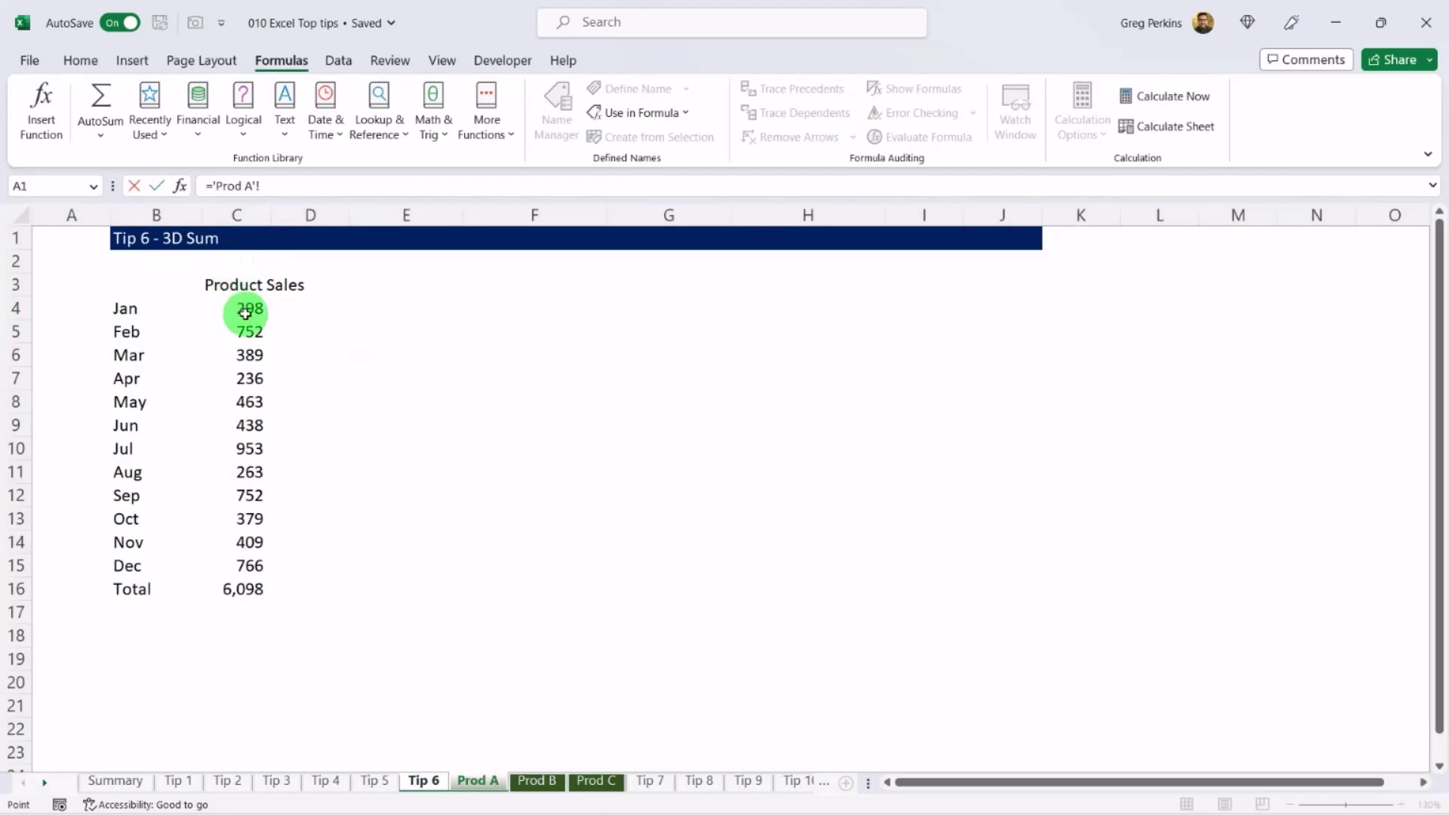
type("+")
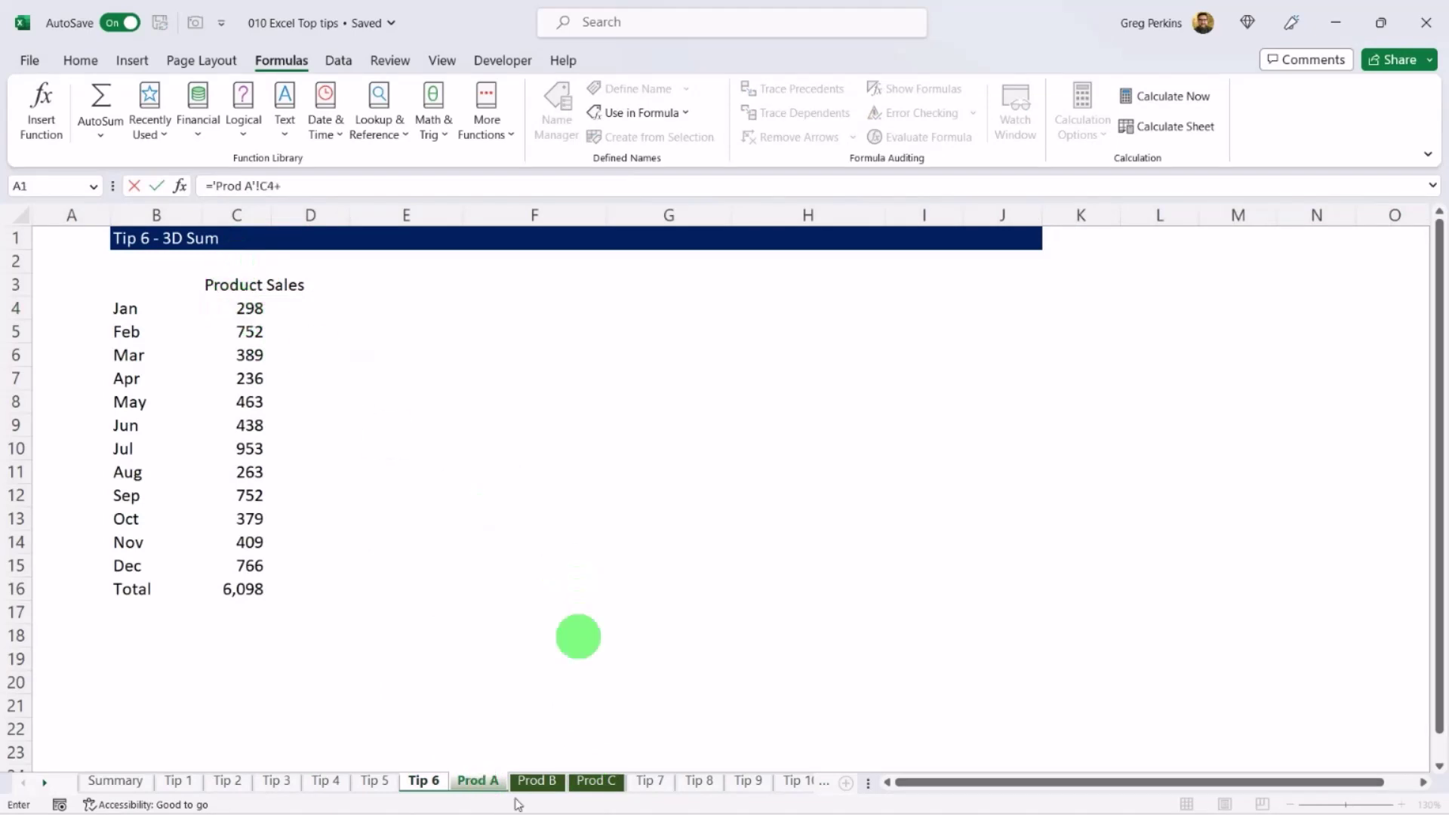
left_click(537, 781)
left_click(246, 309)
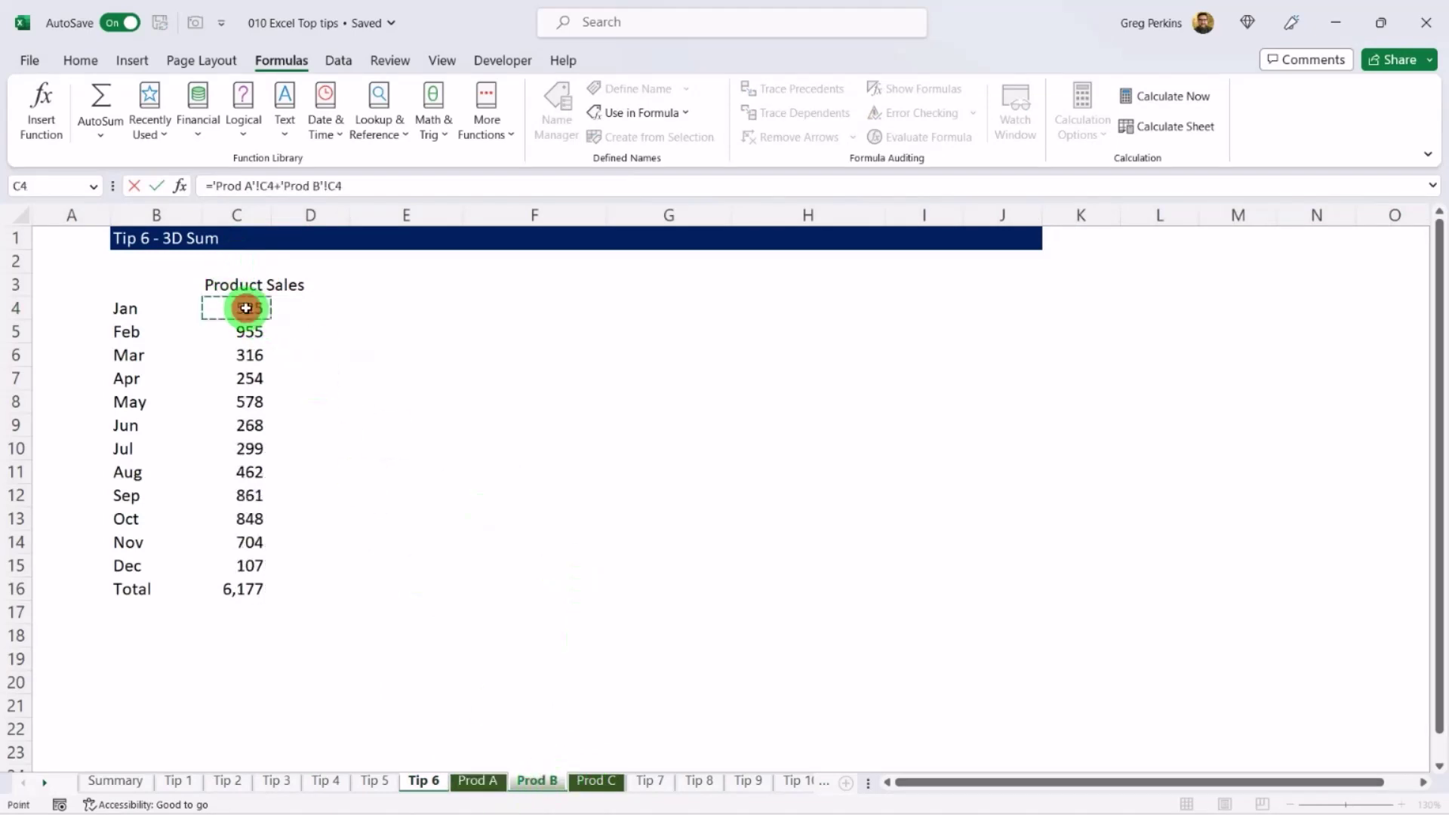
type("+")
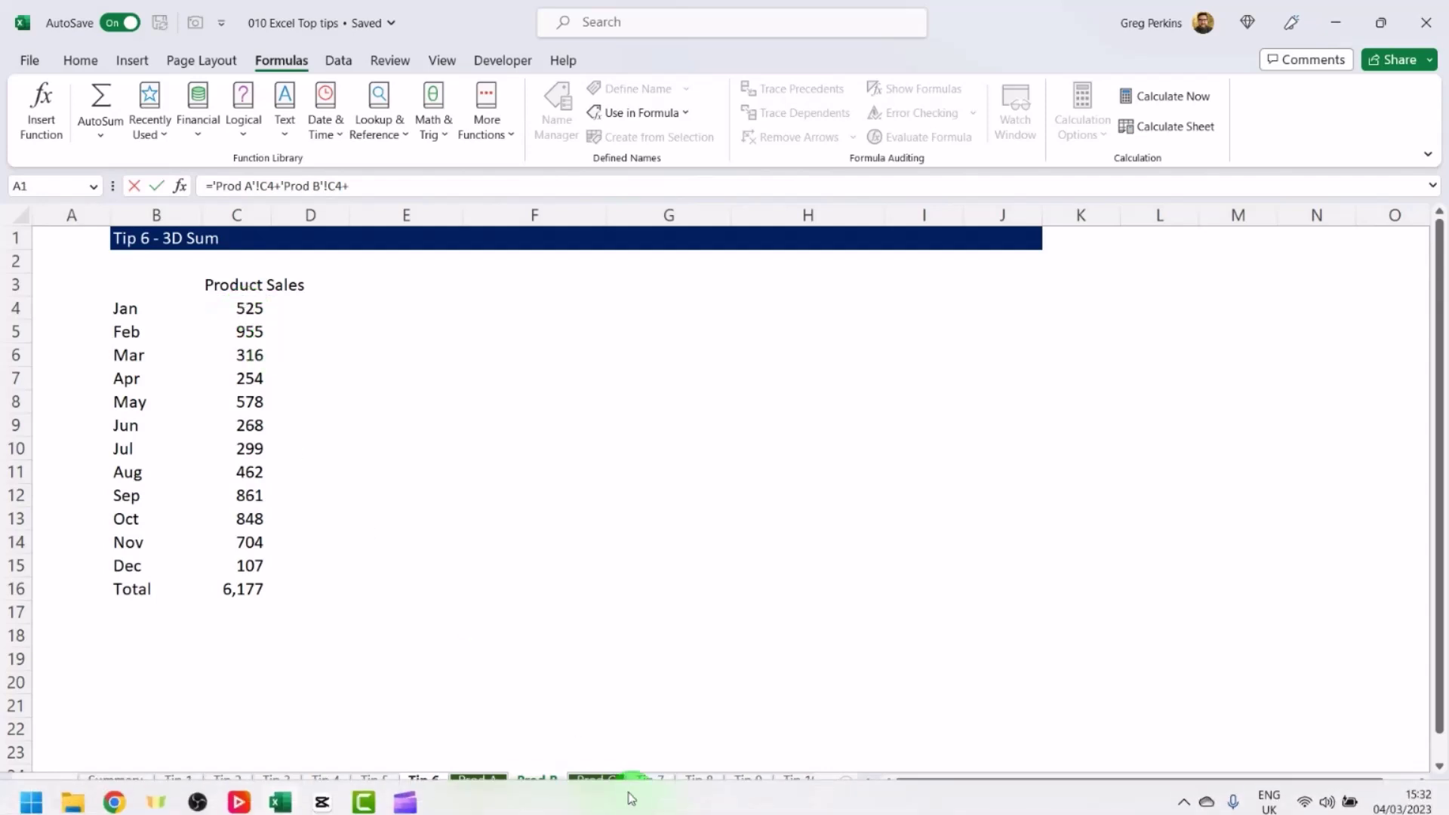
left_click(596, 781)
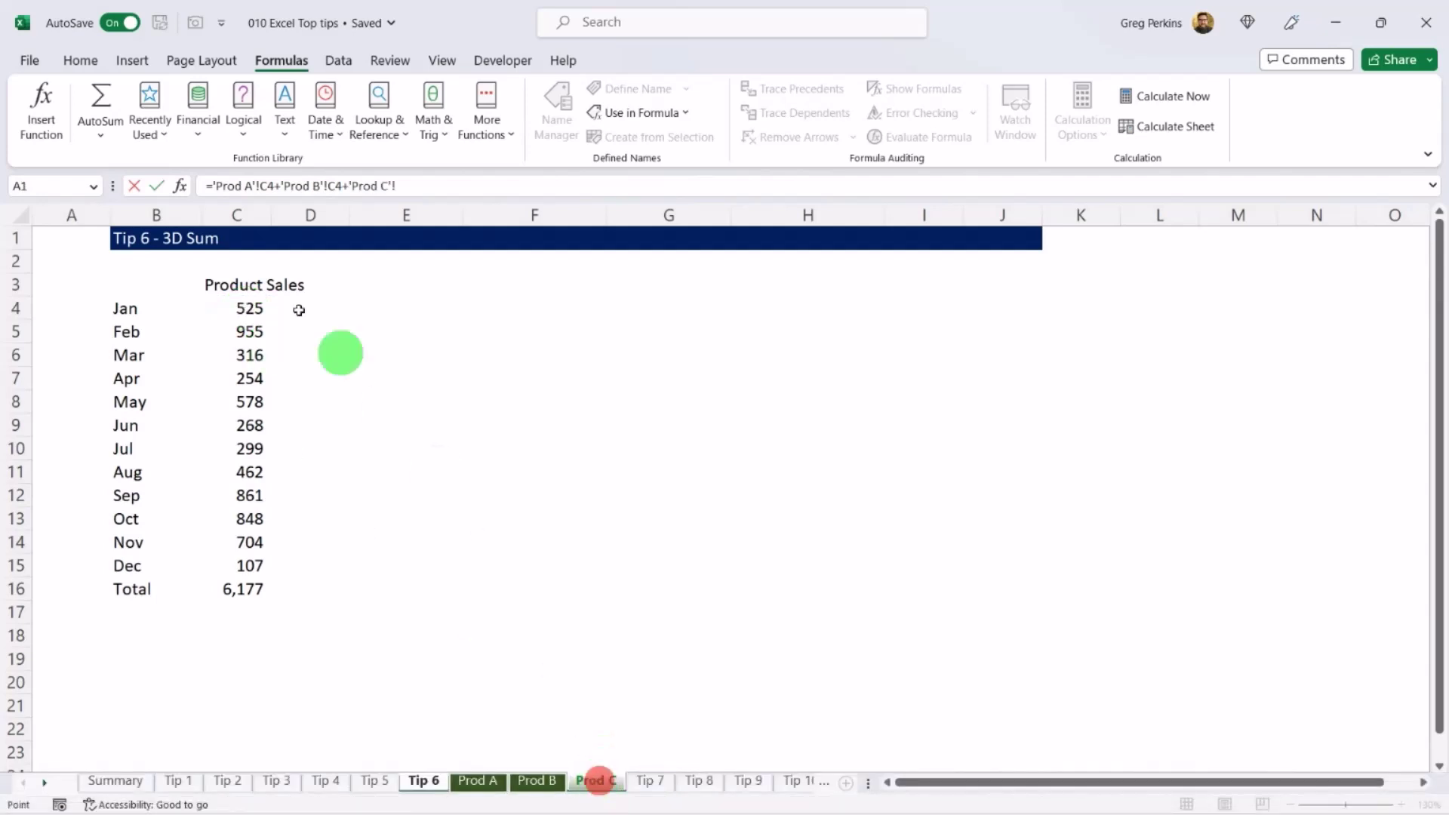
left_click(250, 311)
key("Return")
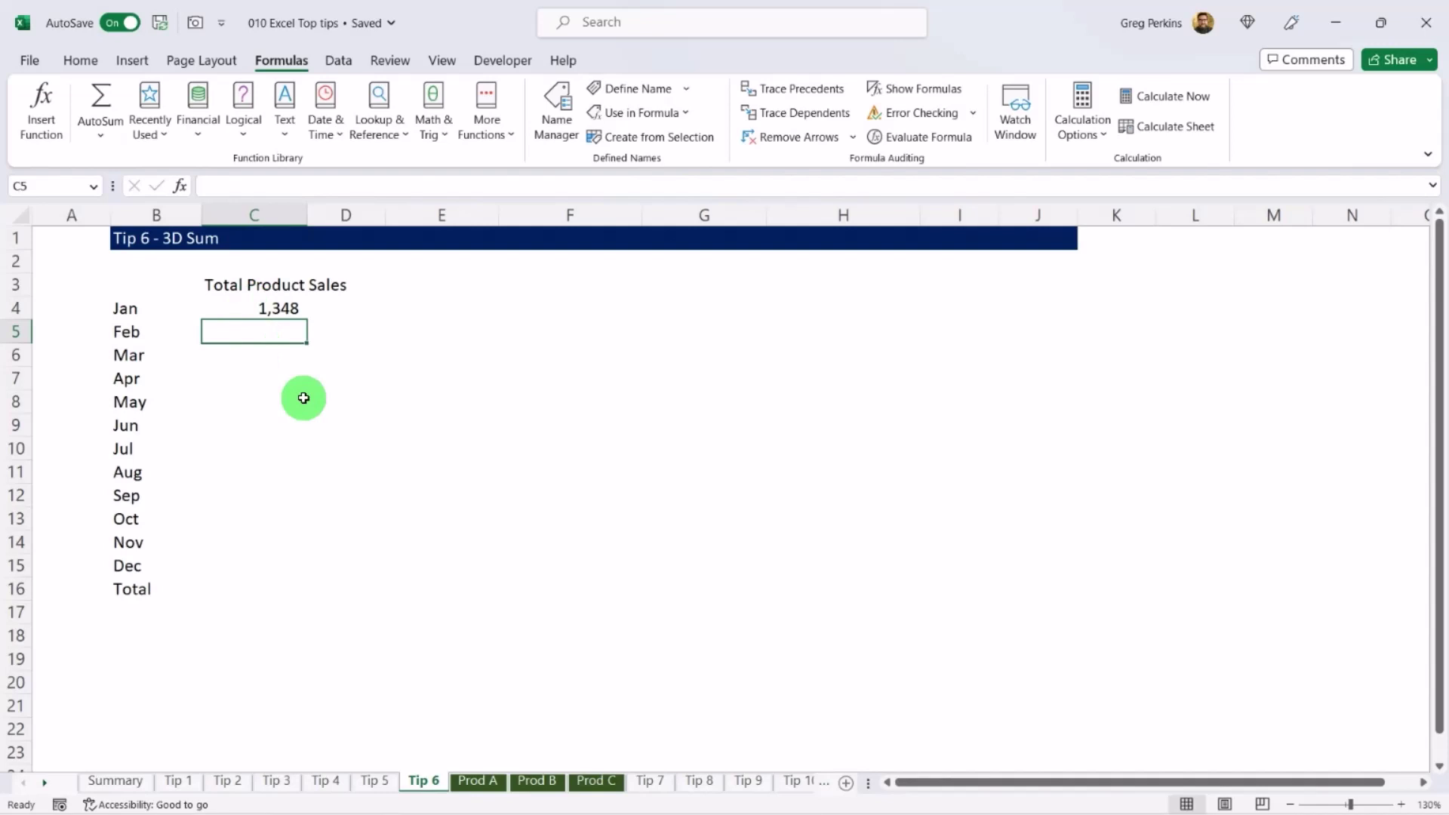
left_click(276, 309)
key("Delete")
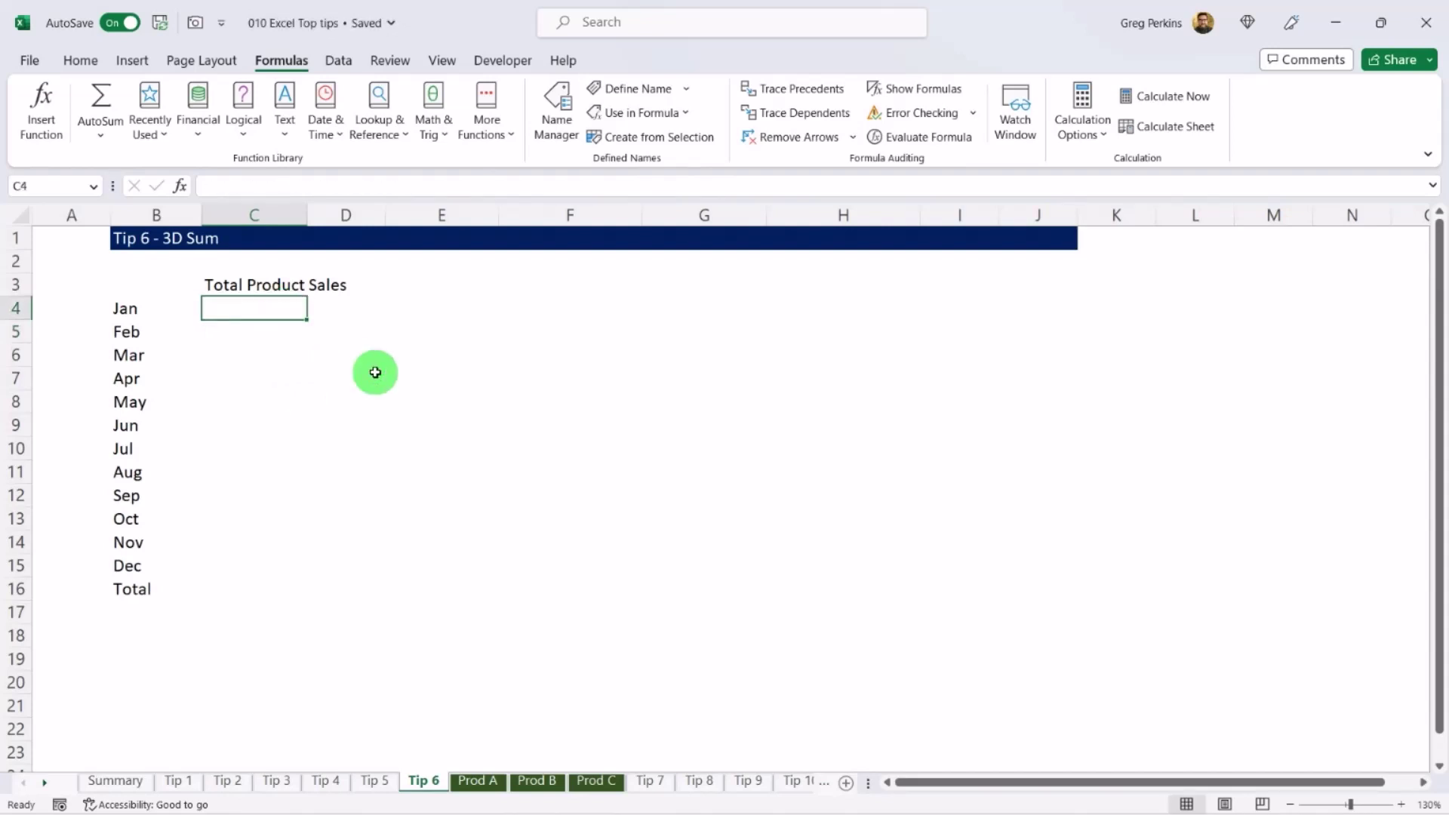
Start a formula in C4 of Tip 6 referencing C4 on Prod A, and extend its sheet reference through Prod C.
type("=")
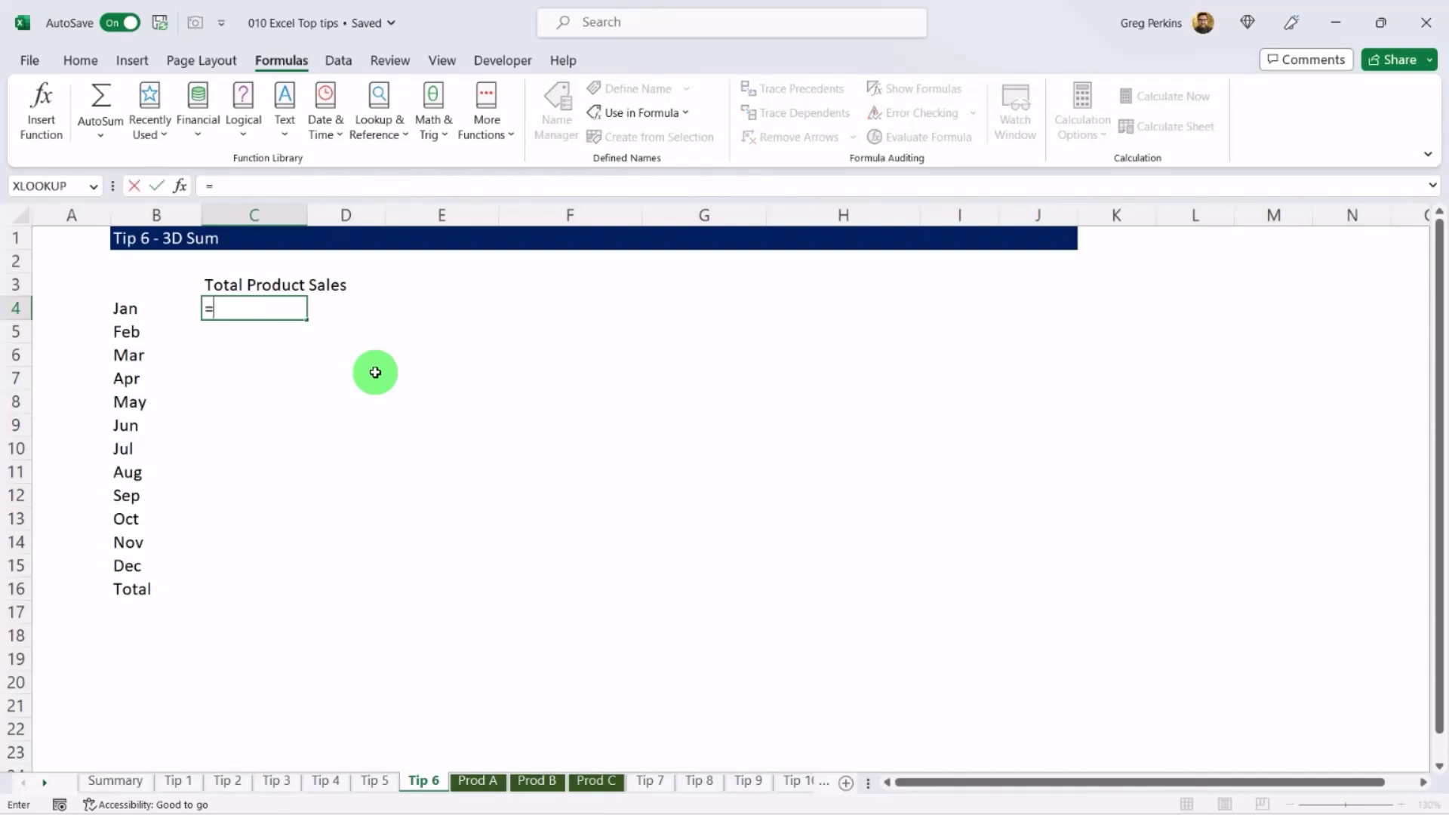
left_click(477, 785)
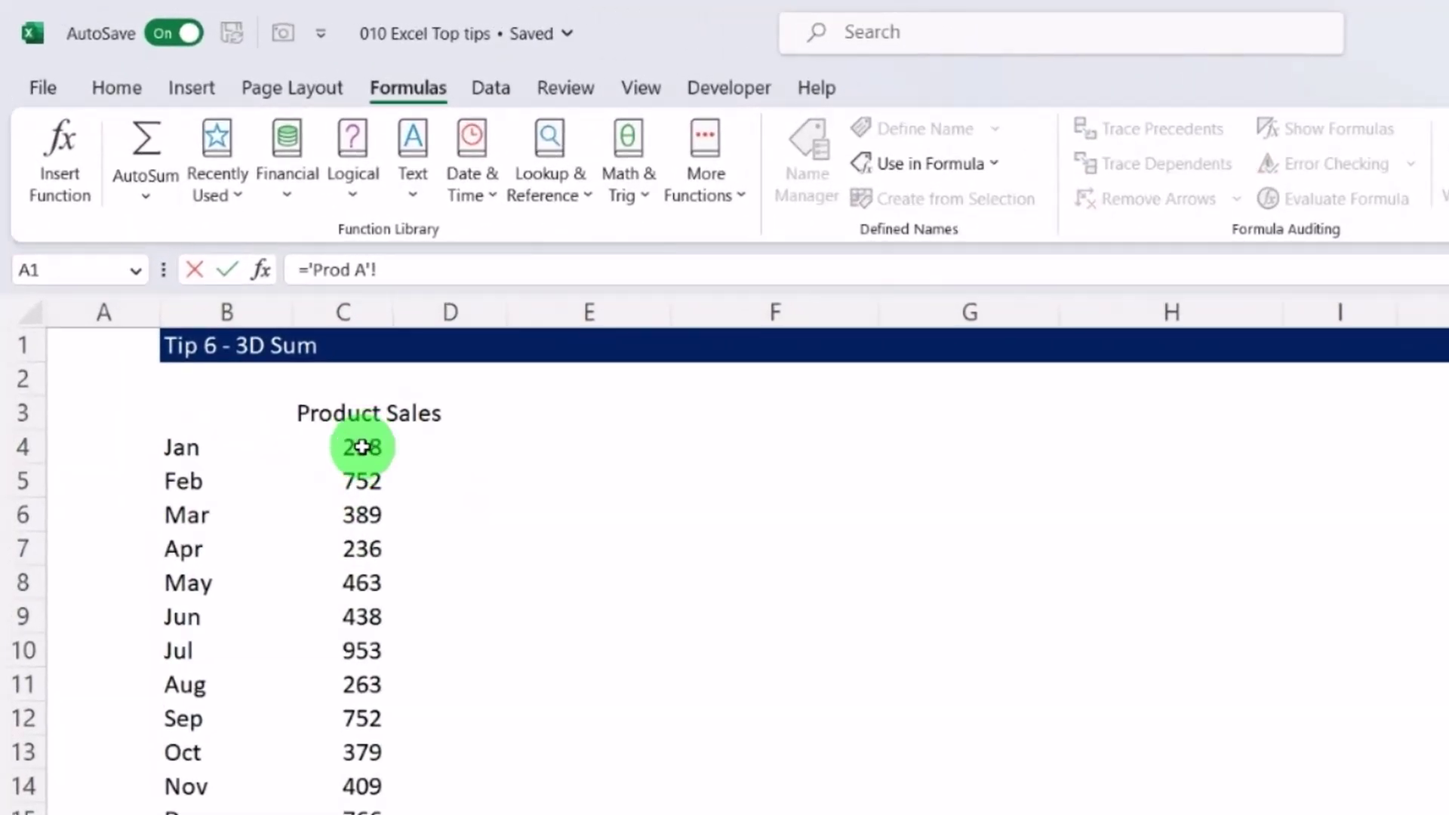
left_click(363, 447)
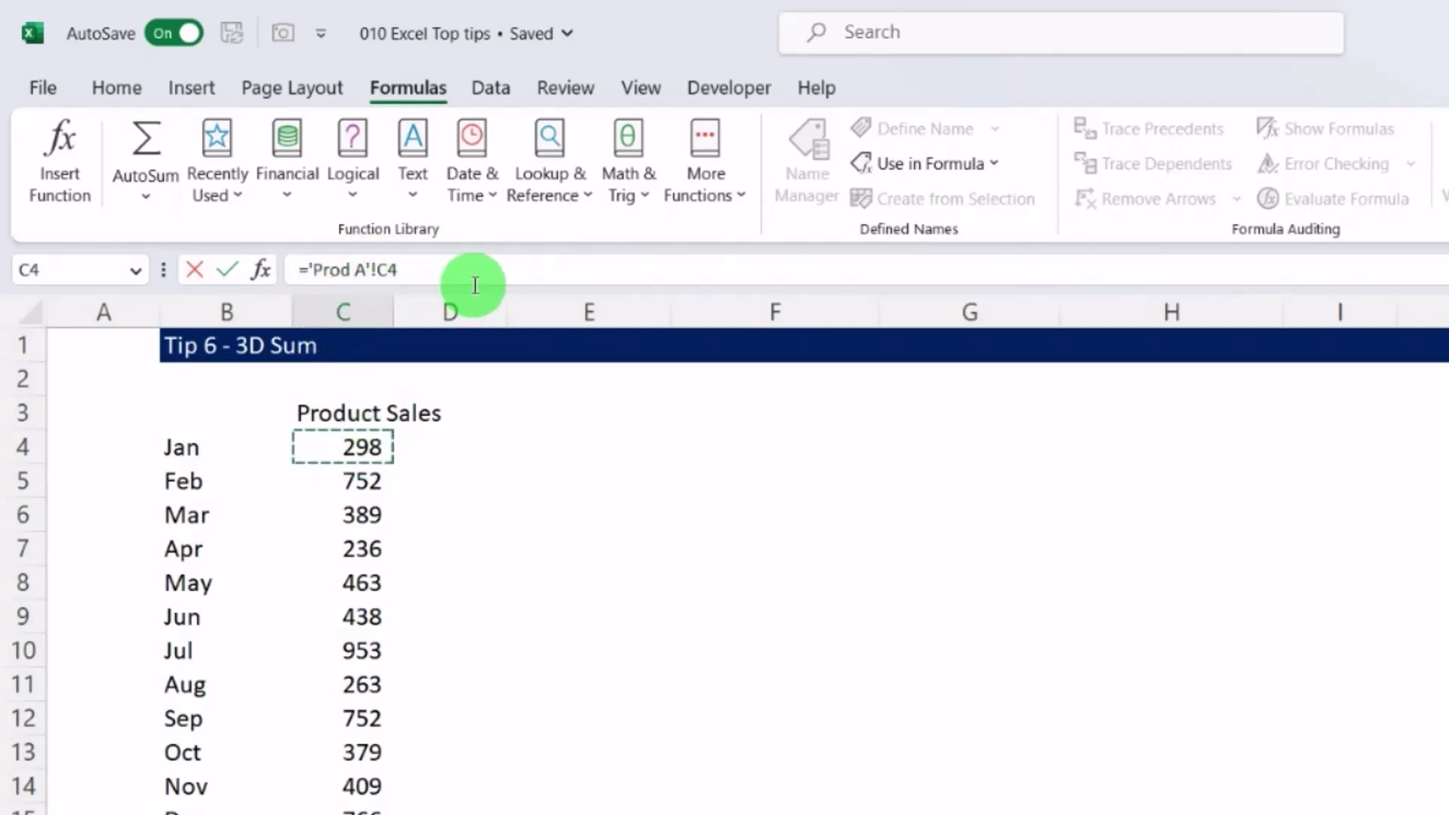
left_click(370, 269)
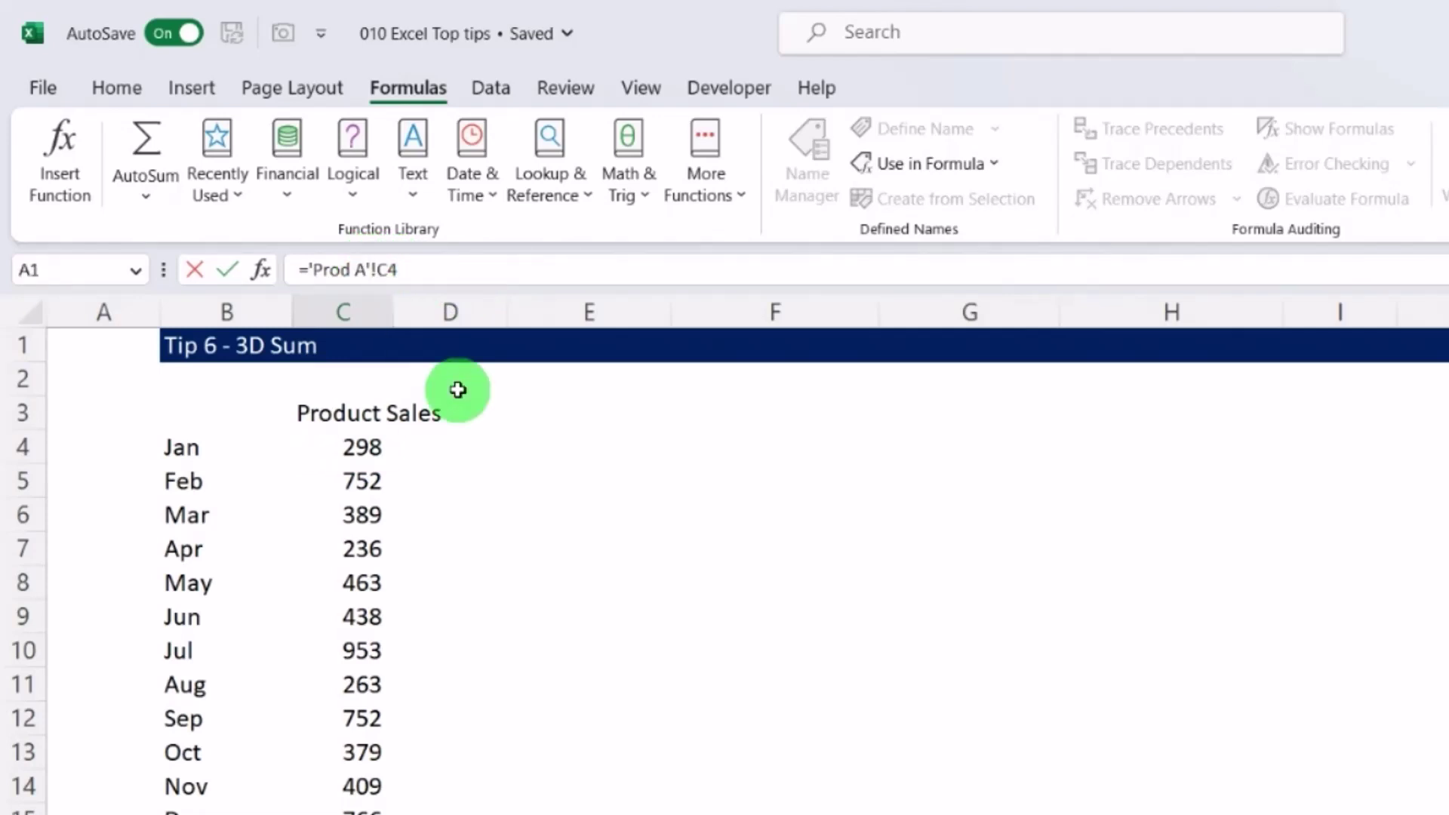
key("BackSpace")
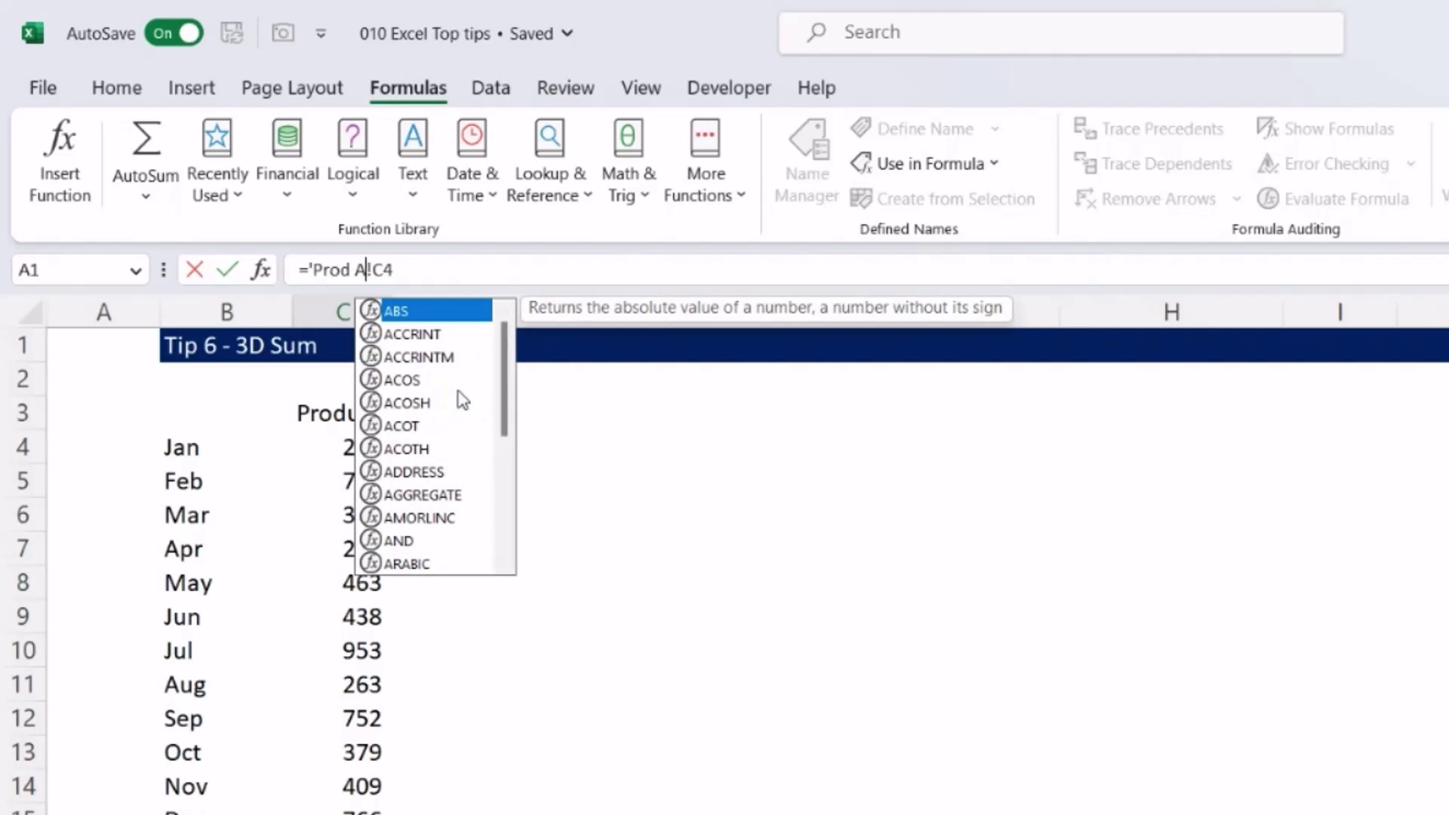
type(":")
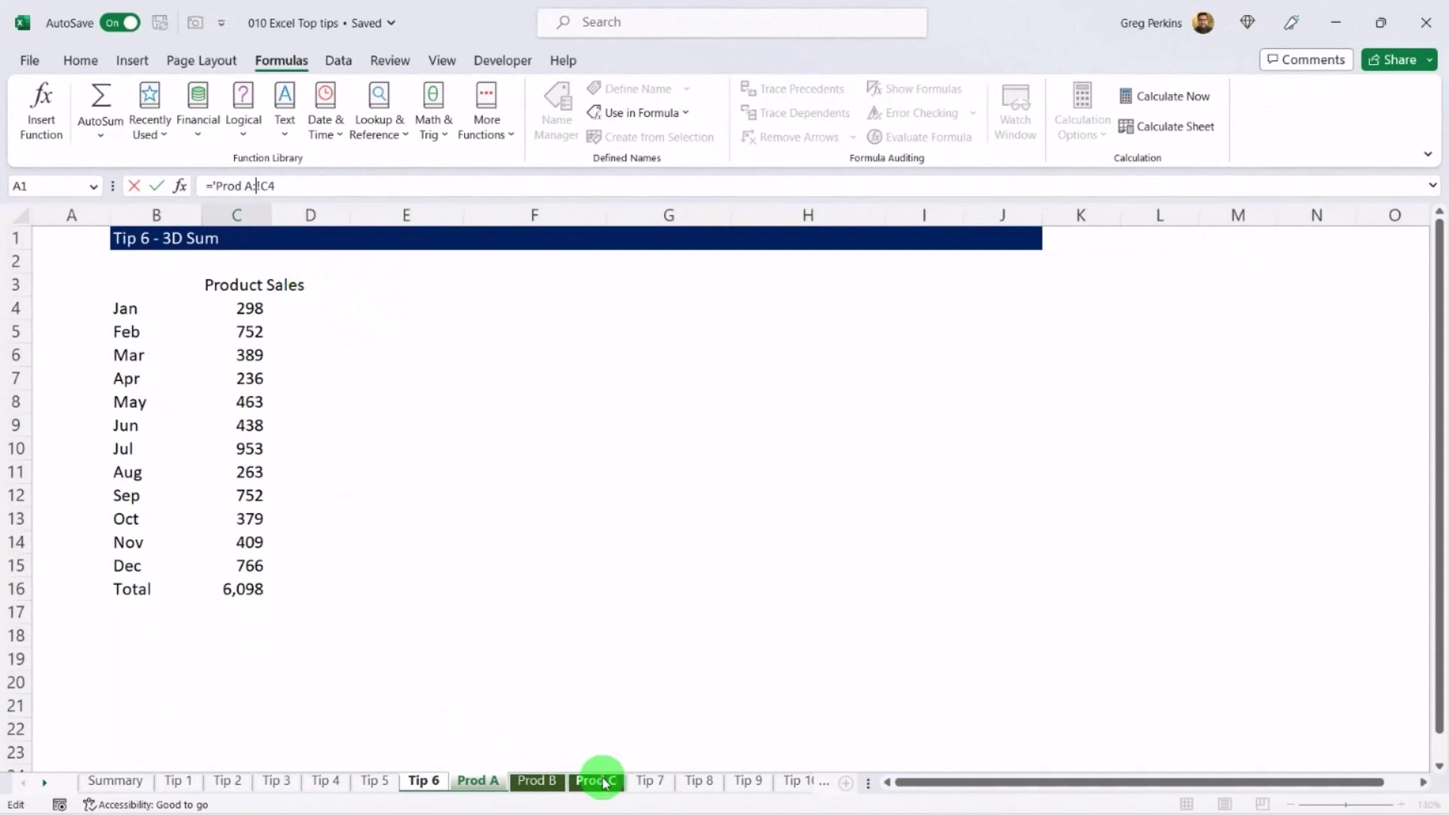
left_click(603, 782, "shift")
left_click(606, 785, "shift")
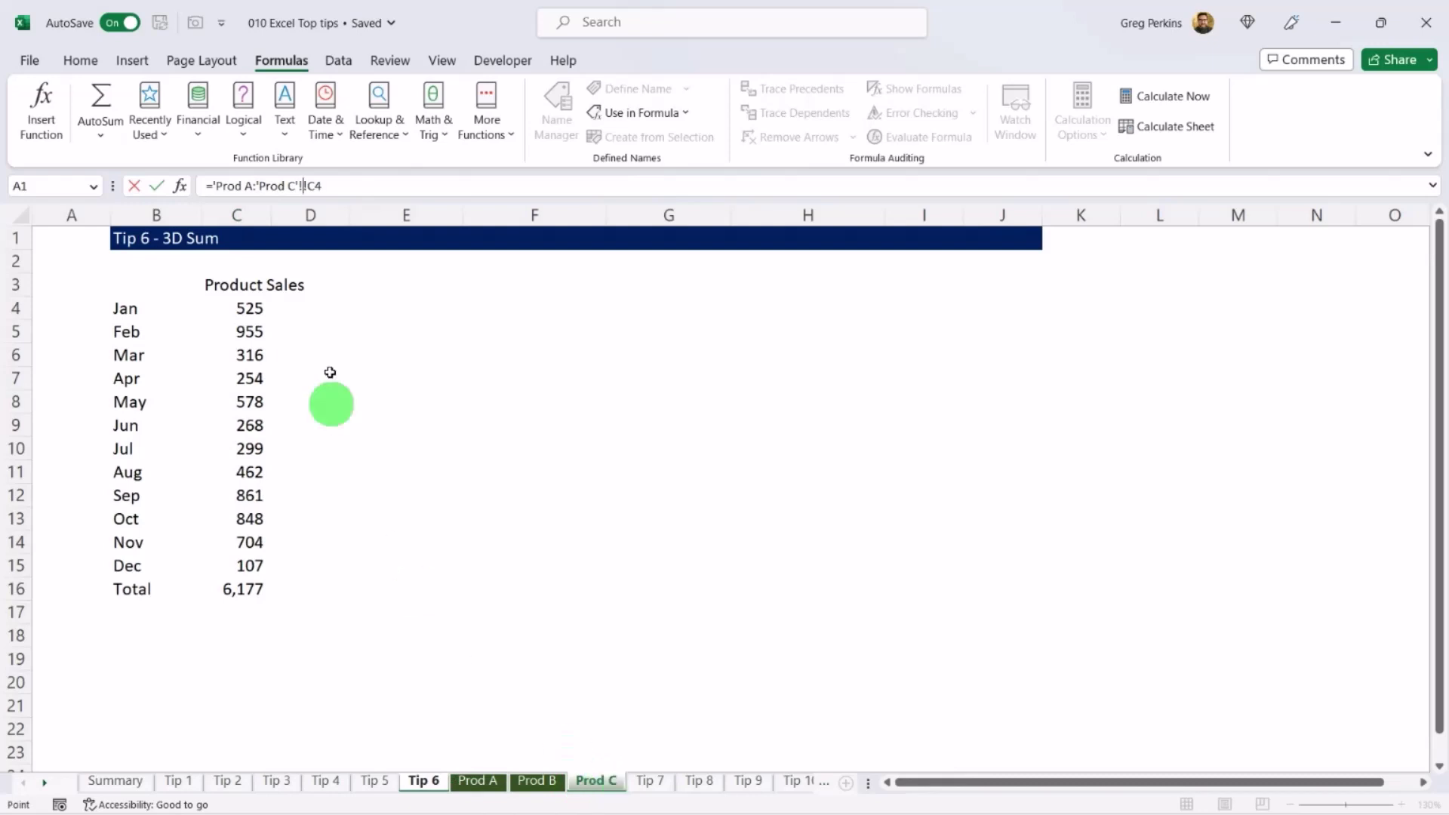
Remove the extra apostrophe before Prod C and the duplicate exclamation mark, leaving ='Prod A:Prod C'!C4.
left_click(261, 185)
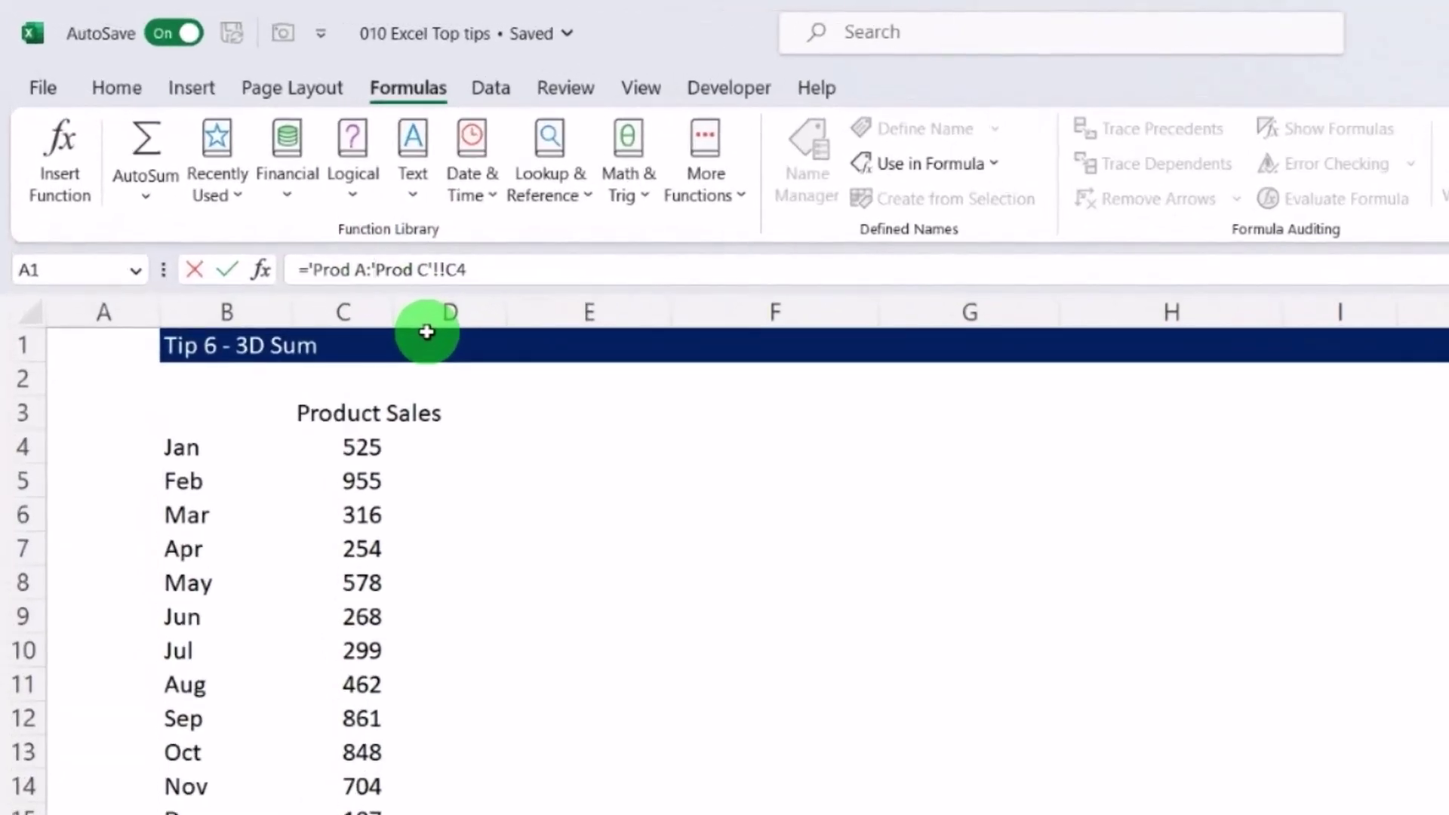
key("Delete")
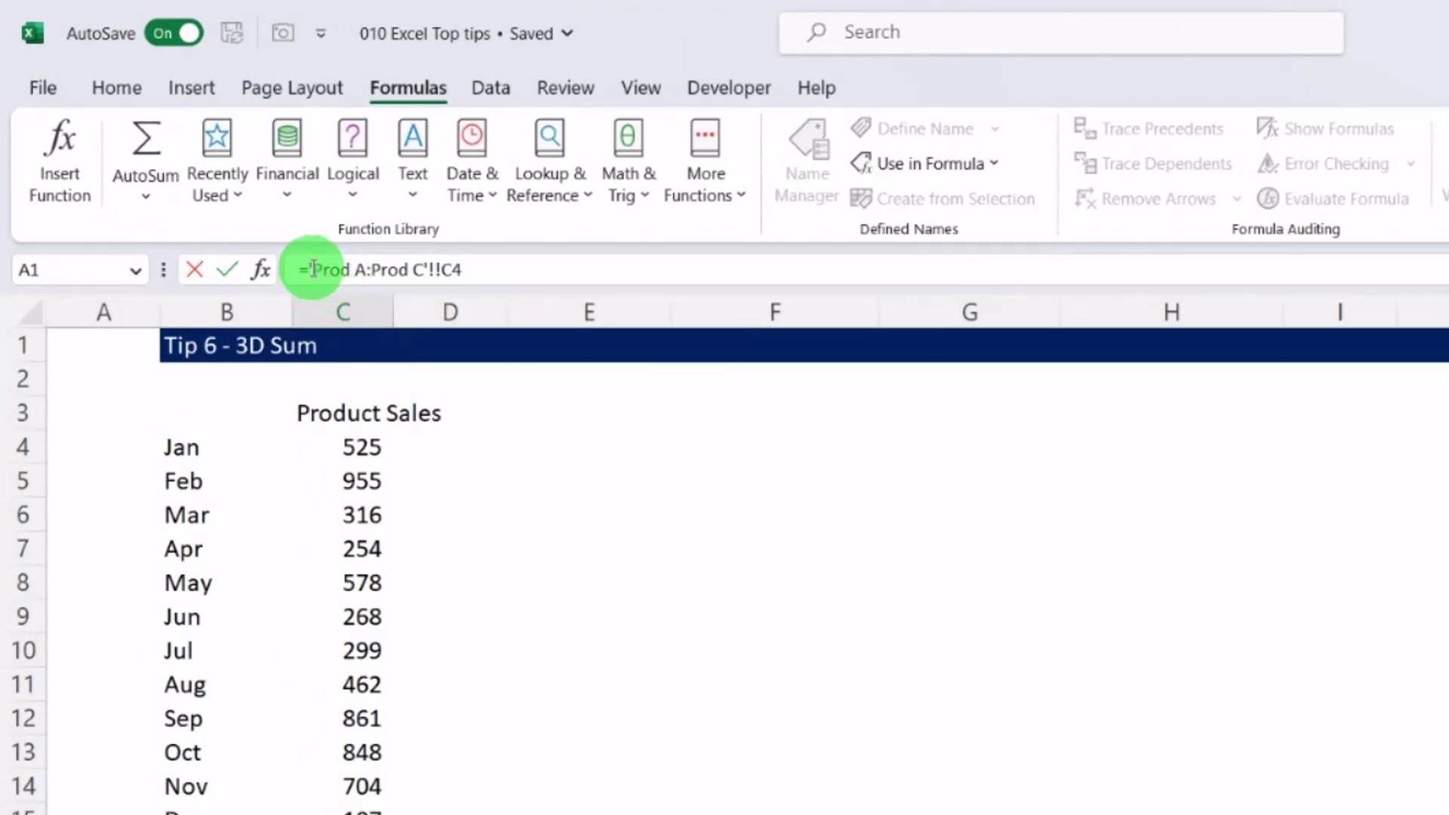
left_click(436, 270)
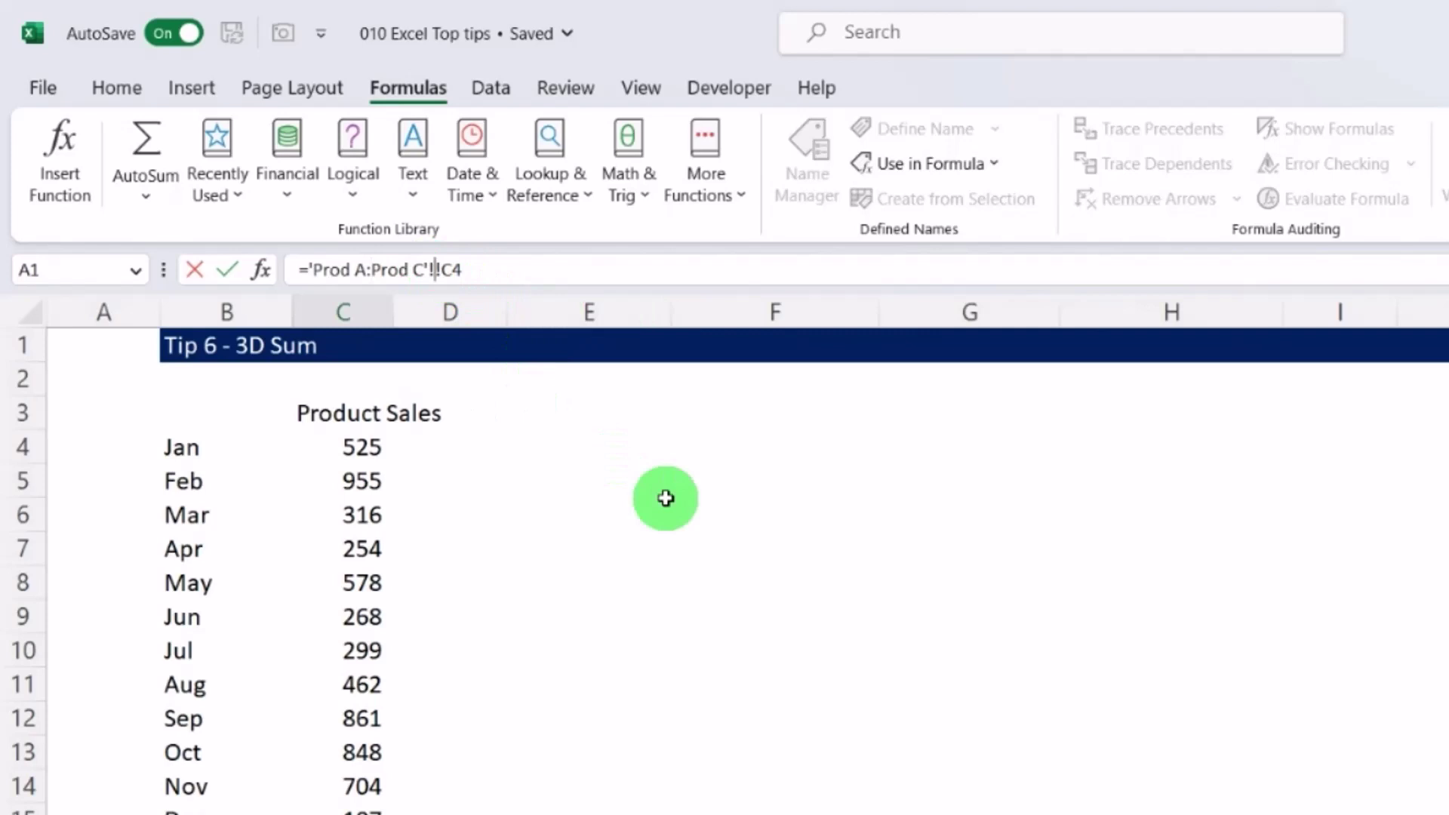
Wrap the sheet-range reference in SUM so that C4 contains =SUM('Prod A:Prod C'!C4).
left_click(308, 267)
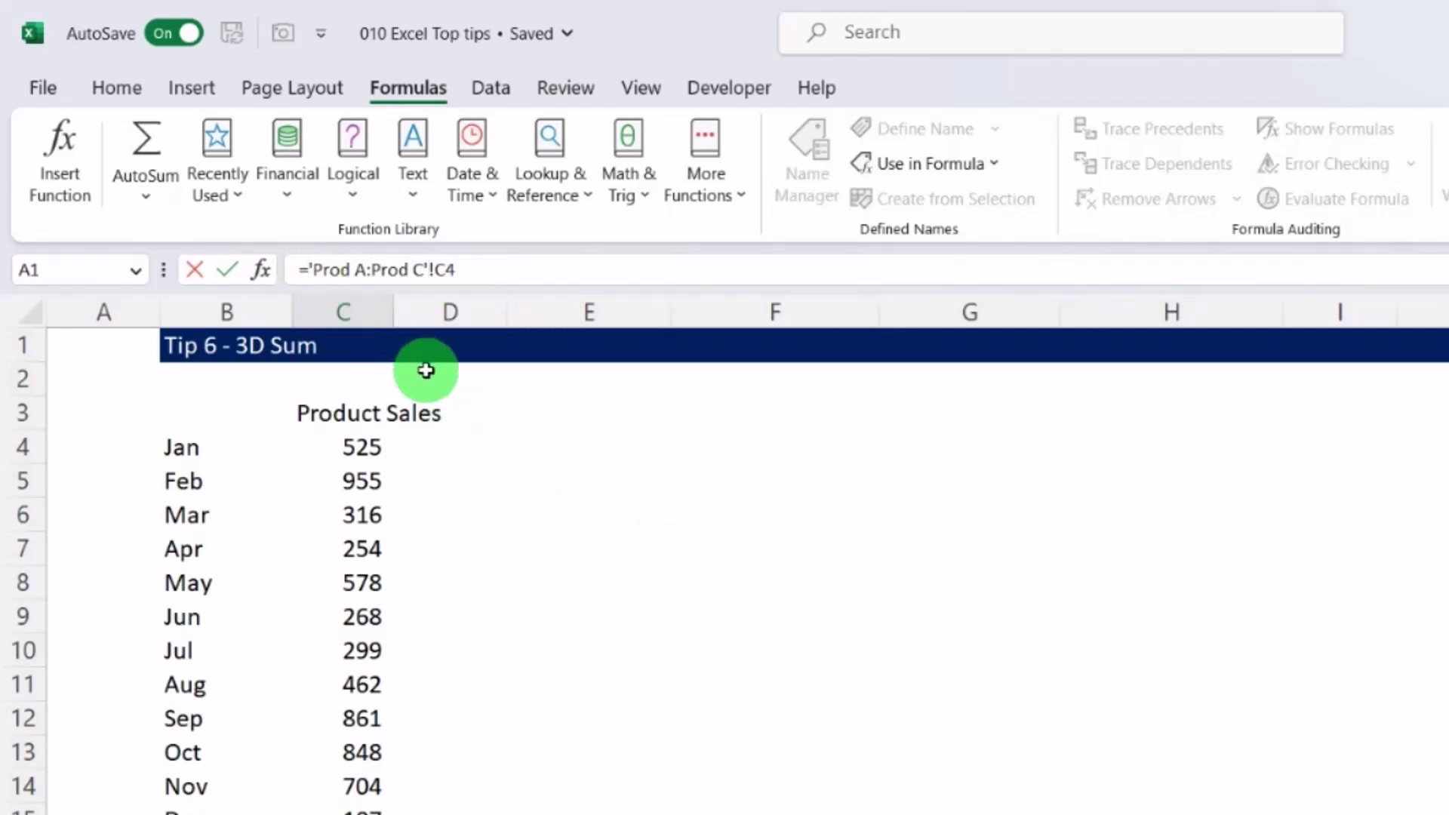
type("sum(")
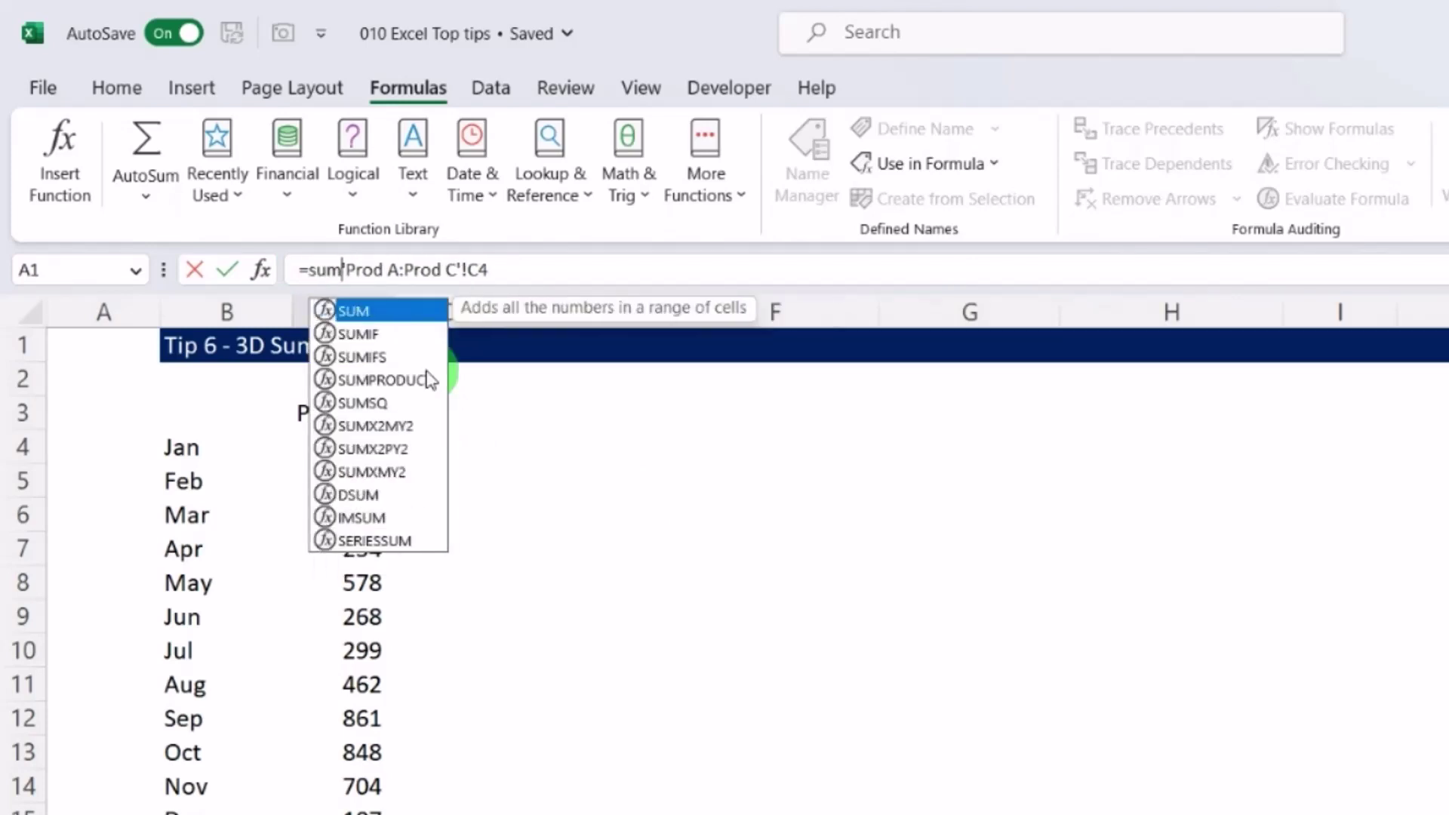
left_click(538, 270)
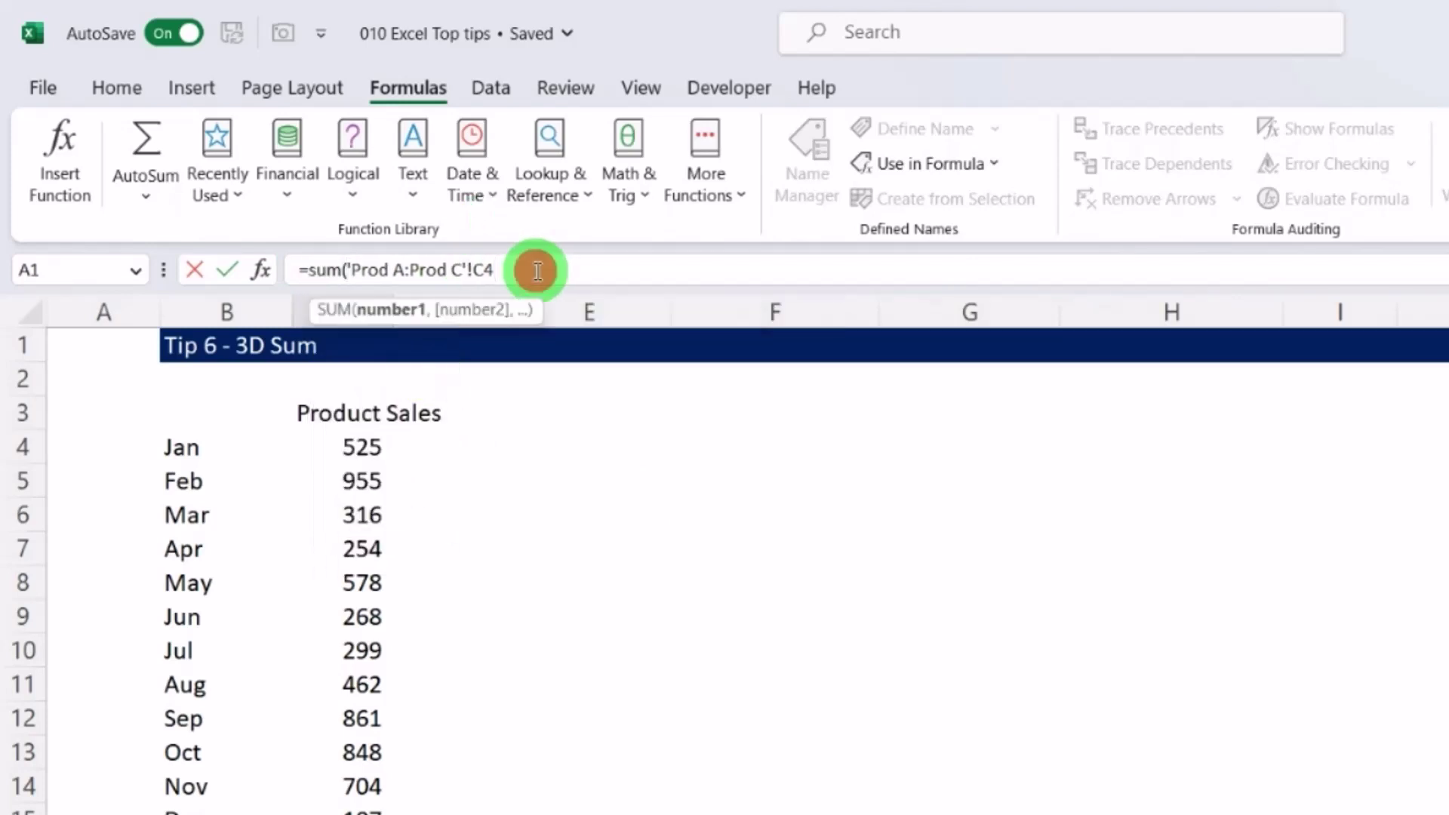
type(")")
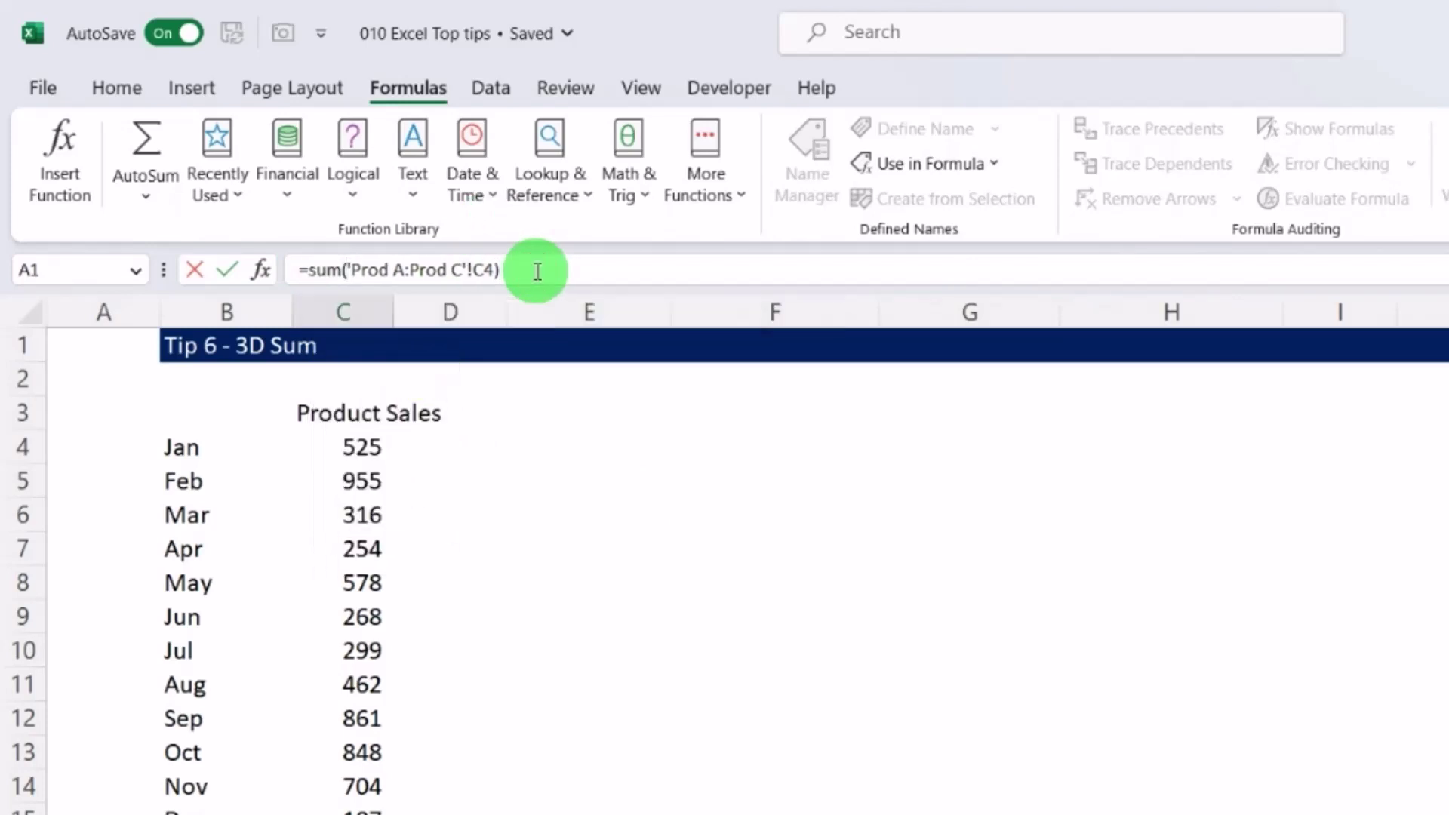
key("Return")
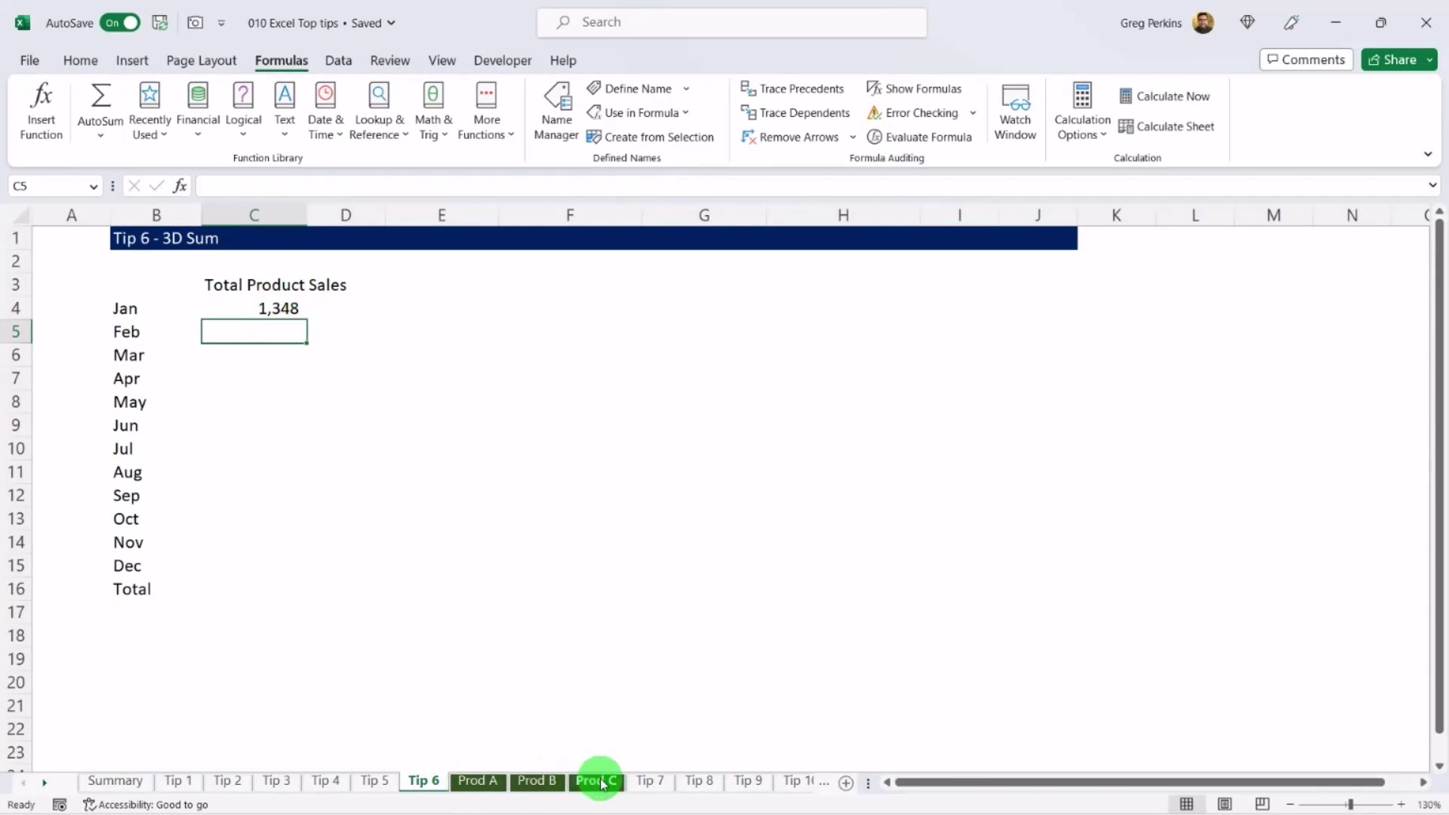
Fill the 3D sum formula from C4 down to the December row, C15.
left_click(269, 308)
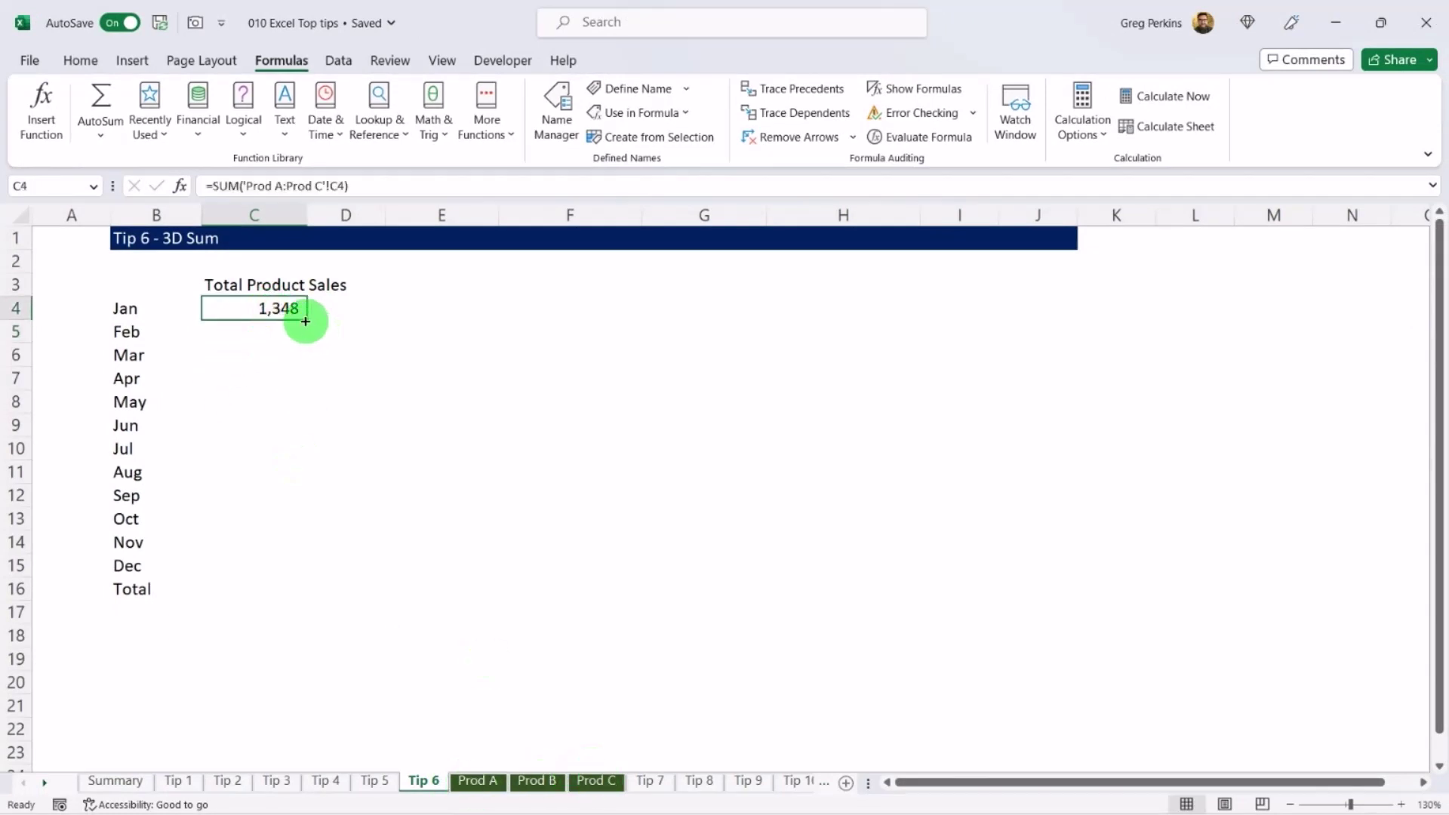
left_click_drag(305, 319, 280, 584)
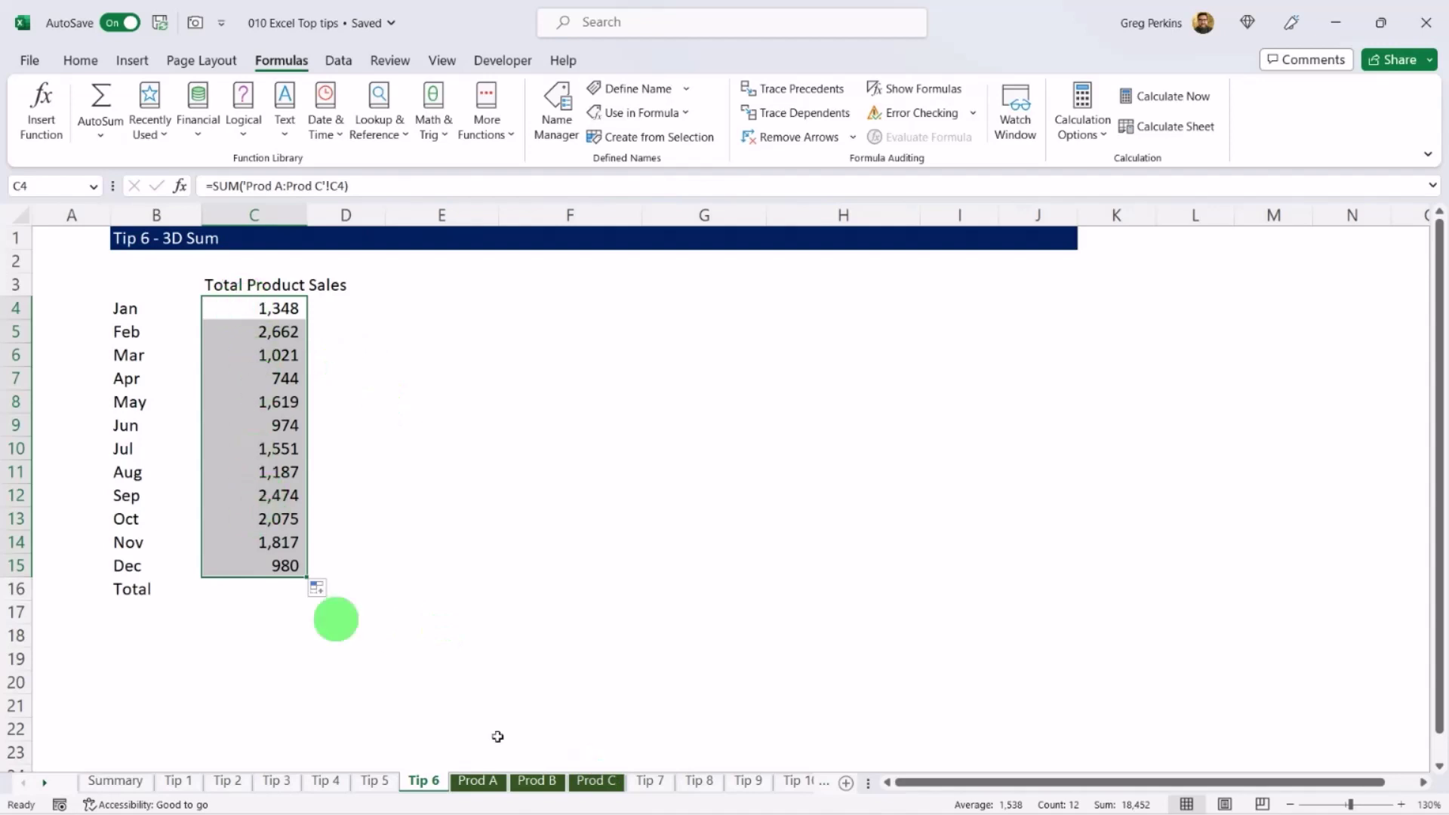
Duplicate the Prod B sheet between Prod B and Prod C, and rename the copy Prod D.
left_click(536, 782)
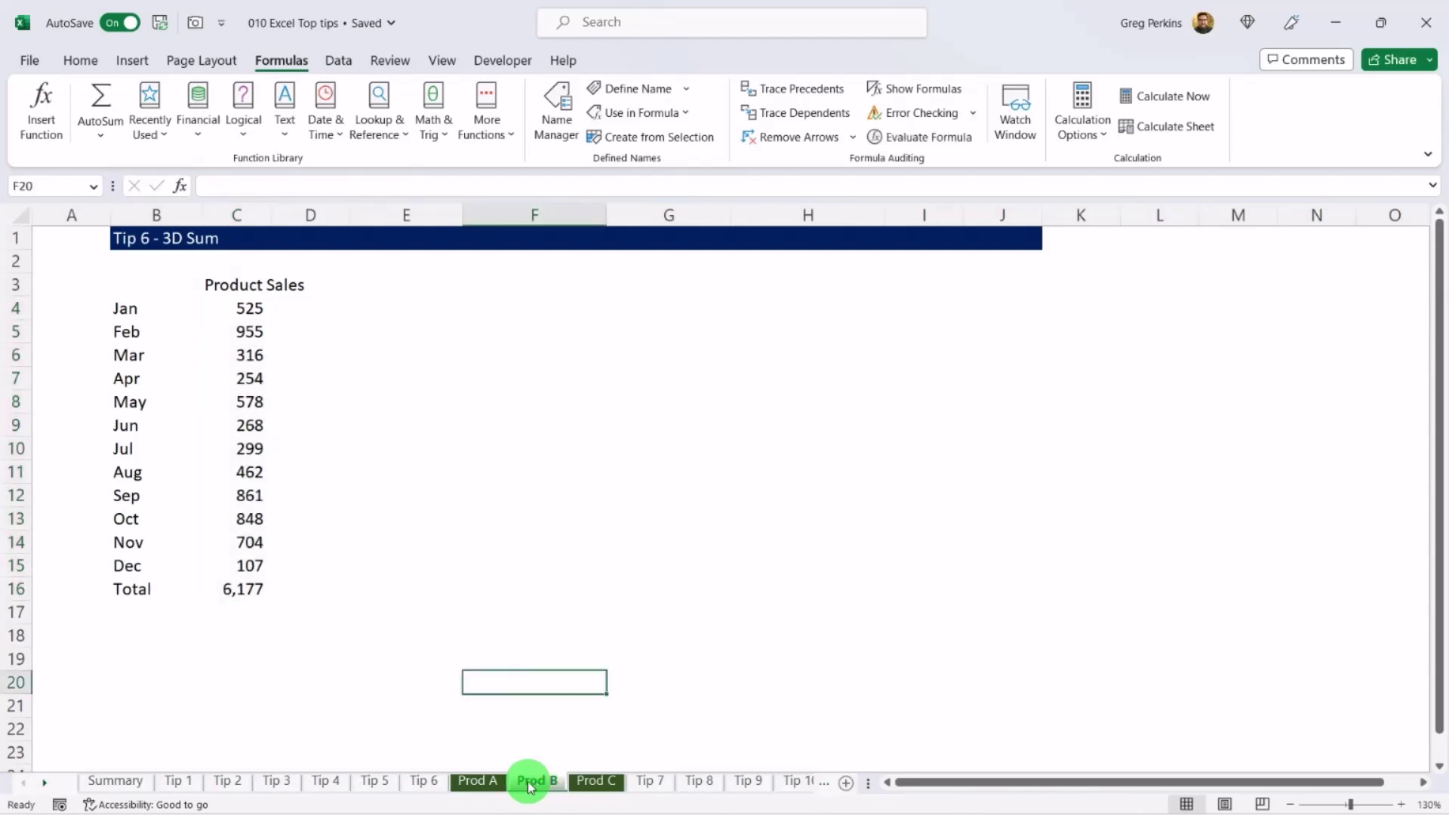
left_click_drag(534, 785, 572, 782)
right_click(608, 785)
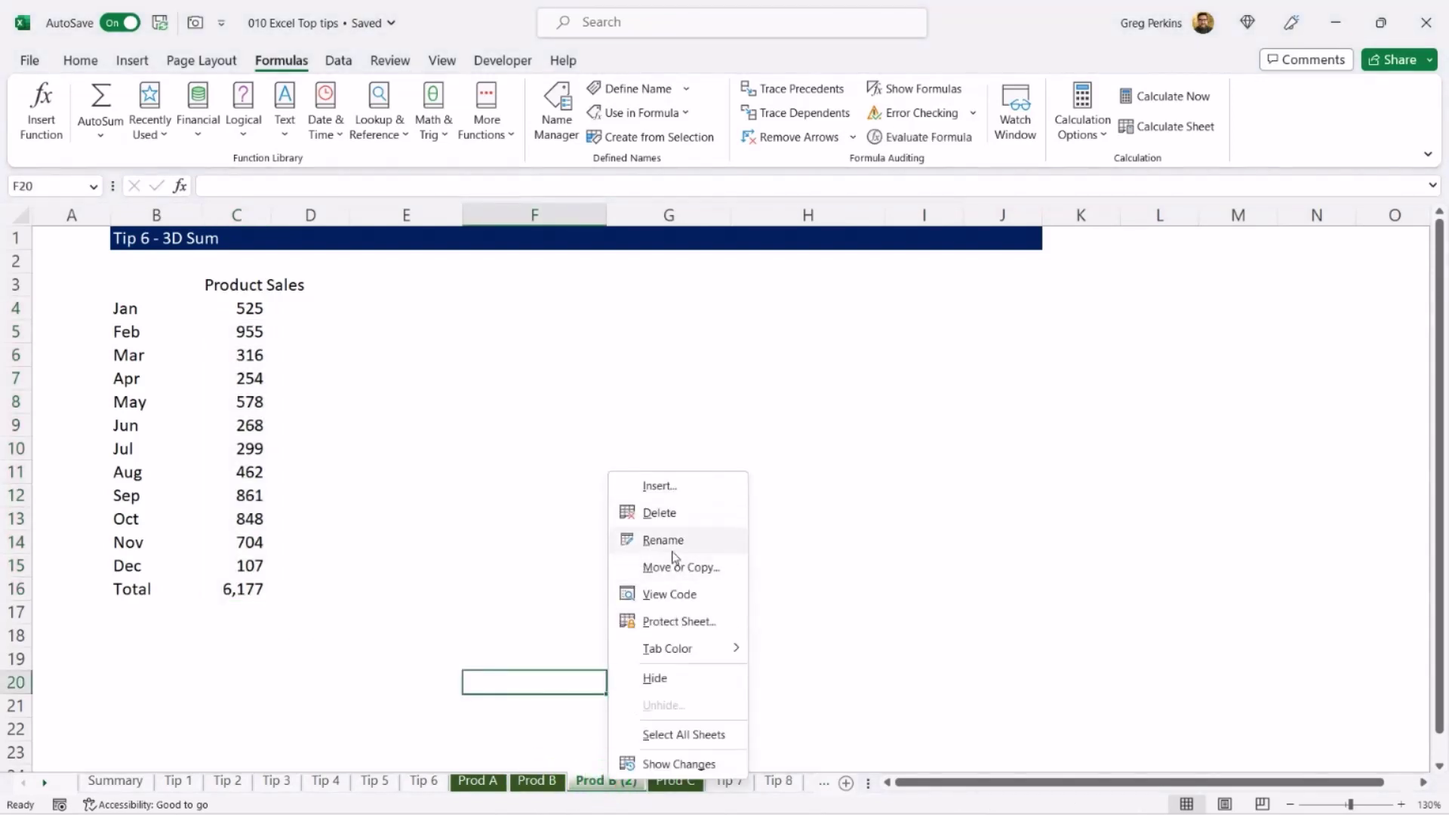
left_click(672, 551)
key("End")
key("BackSpace")
key("BackSpace")
key("BackSpace")
key("BackSpace")
key("BackSpace")
key("BackSpace")
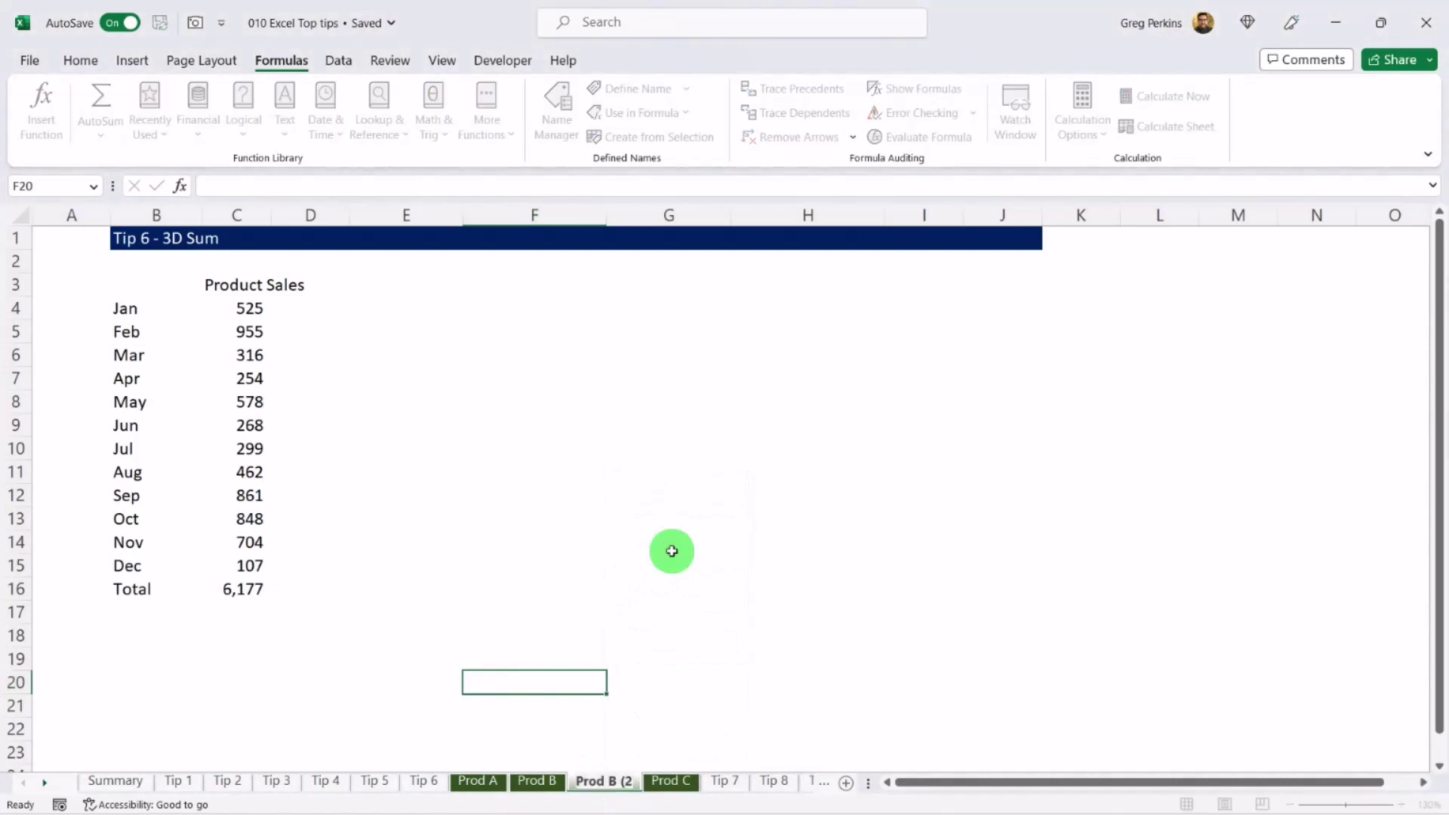
key("Caps_Lock")
type("D")
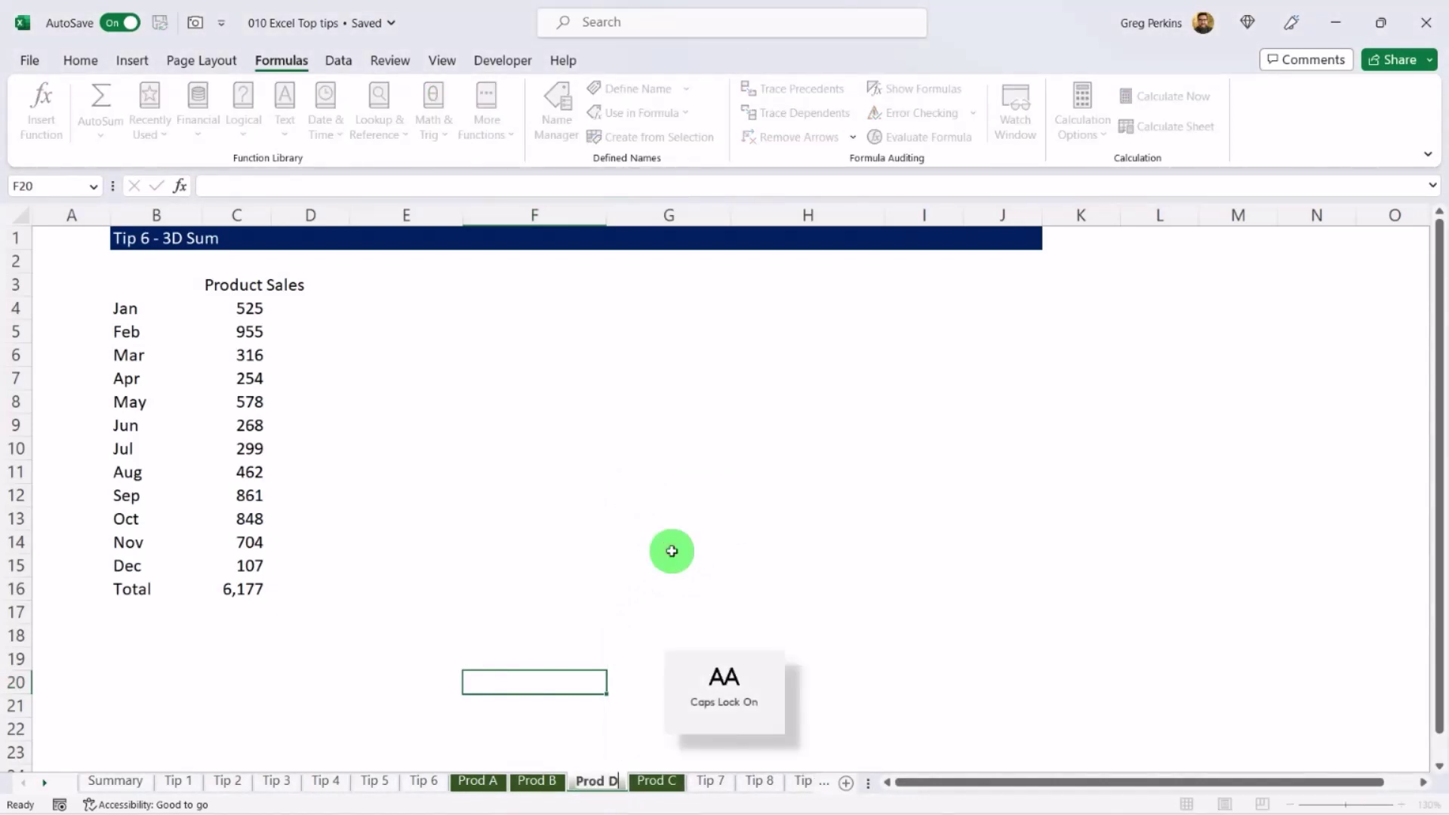
left_click(560, 526)
Set the January product sales in C4 of the Prod D sheet to 10000.
left_click(239, 304)
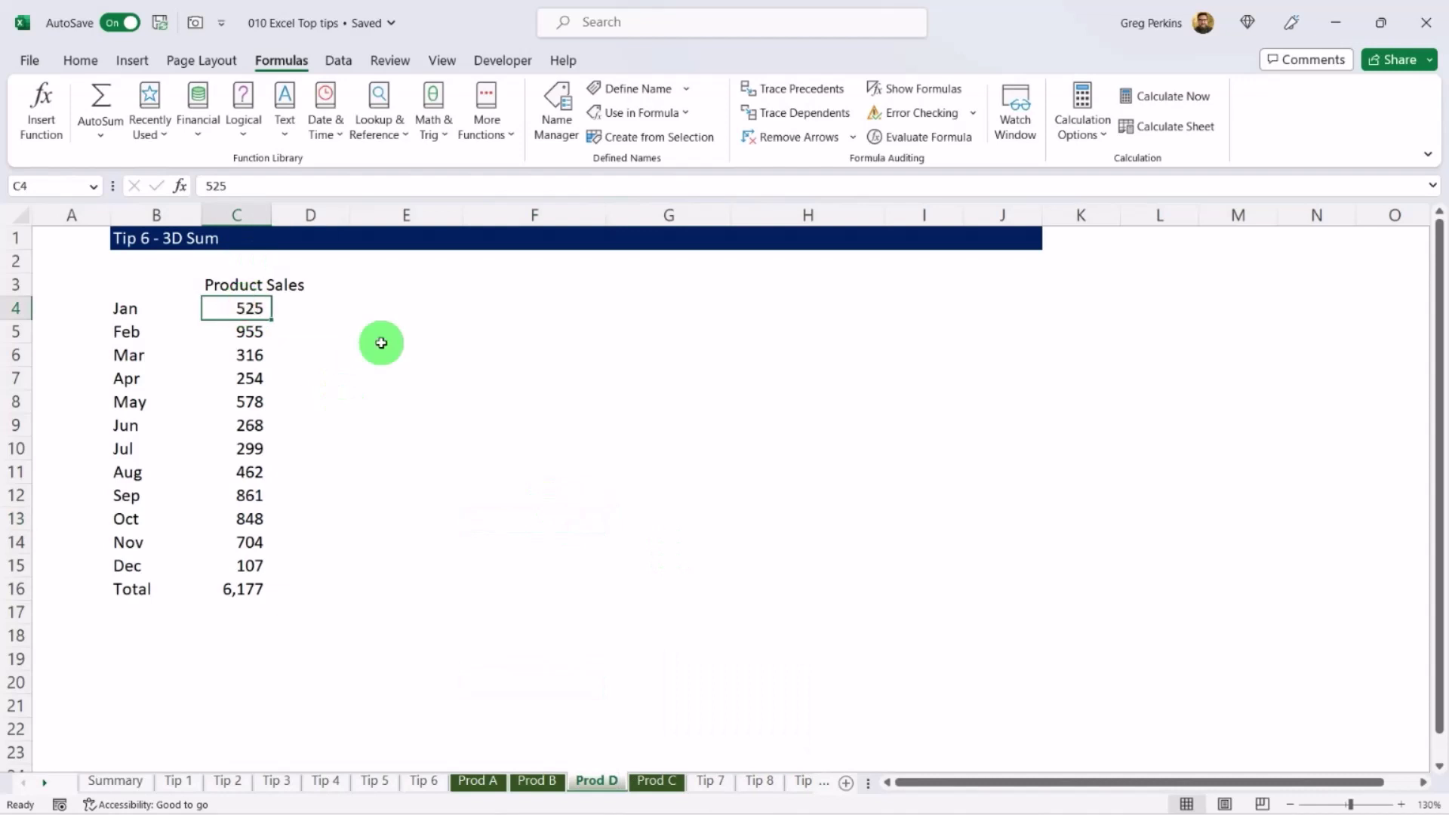
type("10000")
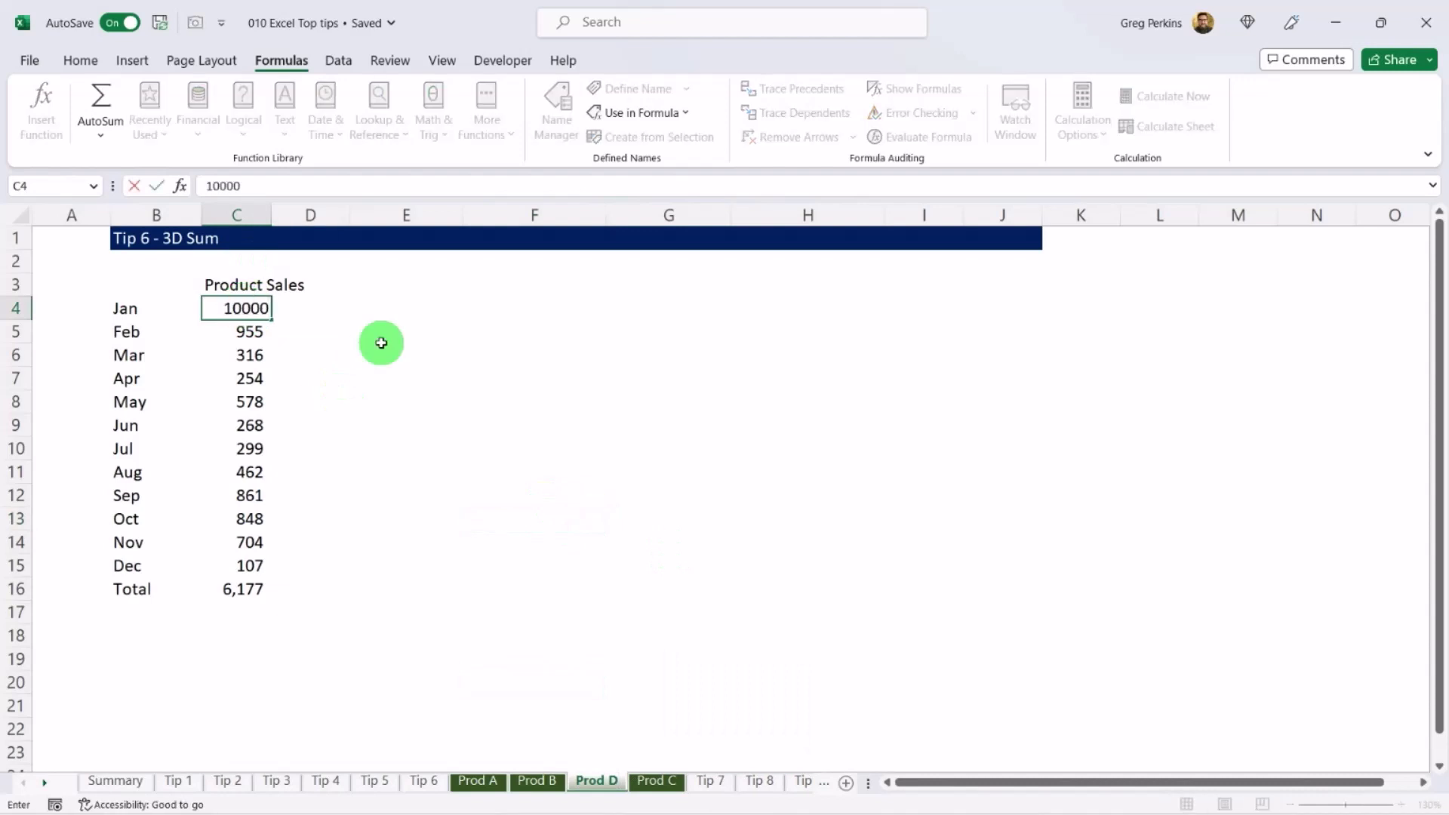
key("Return")
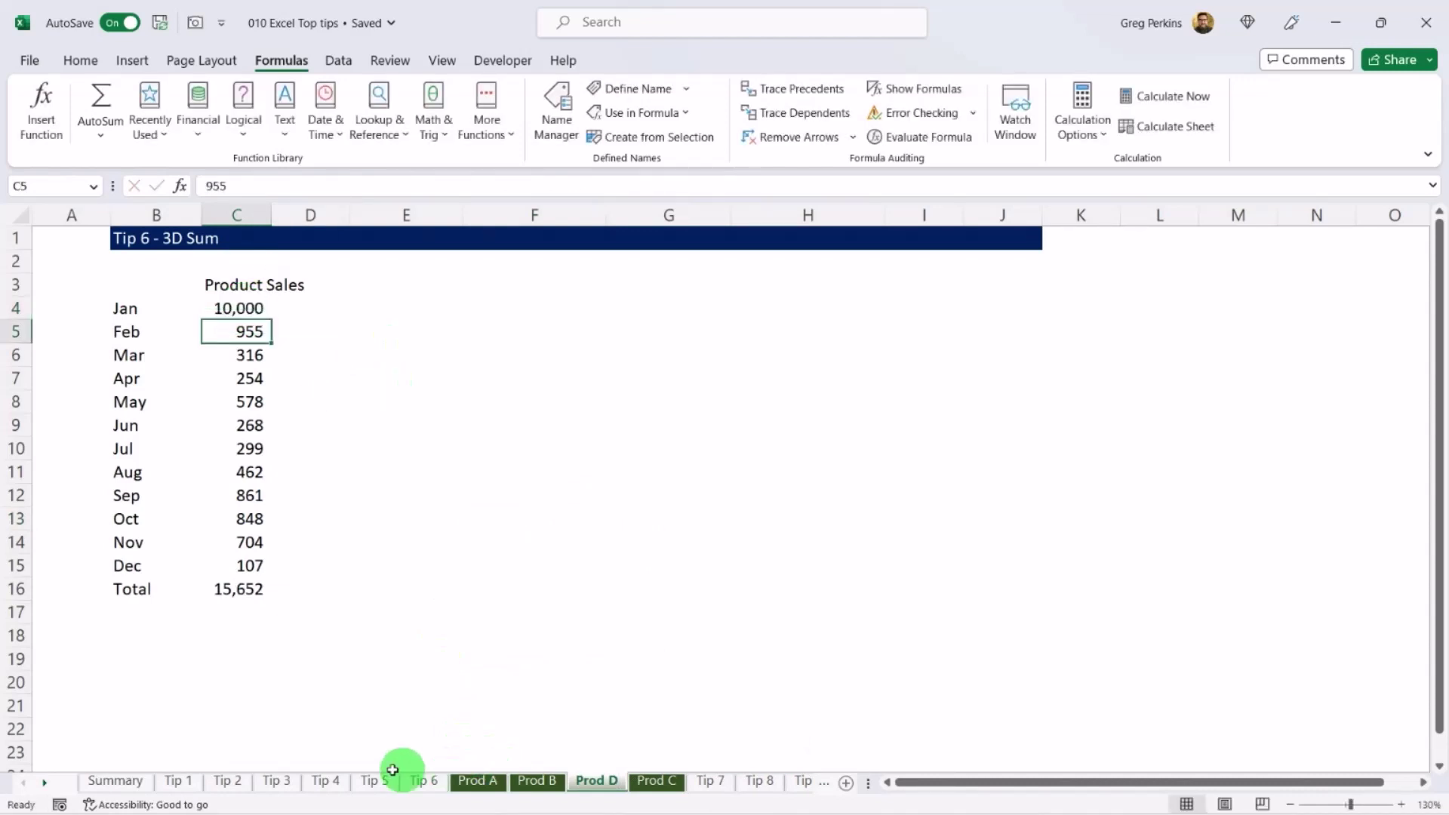
Extend the 3D sum formula on Tip 6 from the December row, C15, into the Total row, C16.
left_click(423, 781)
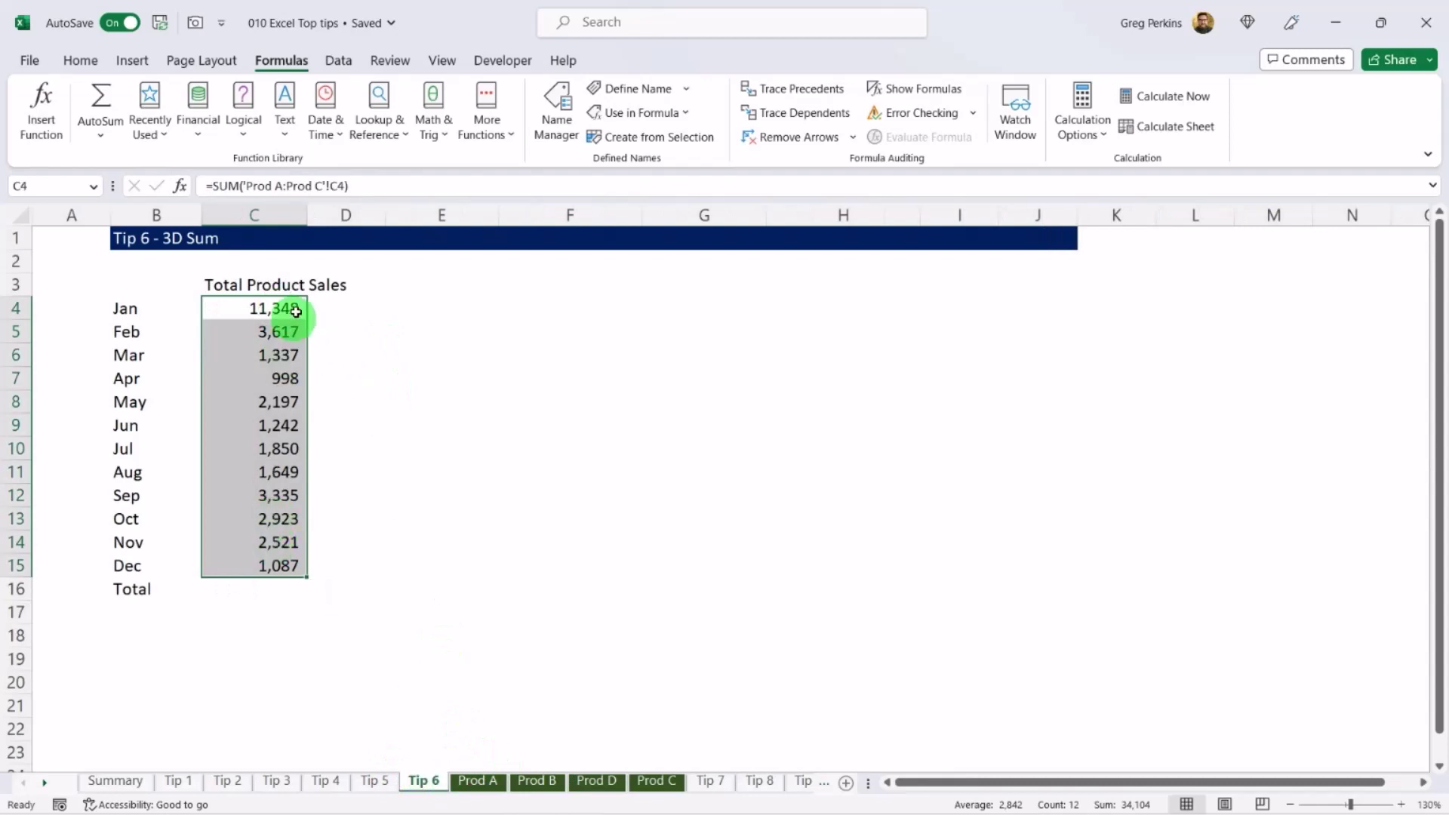
left_click(266, 564)
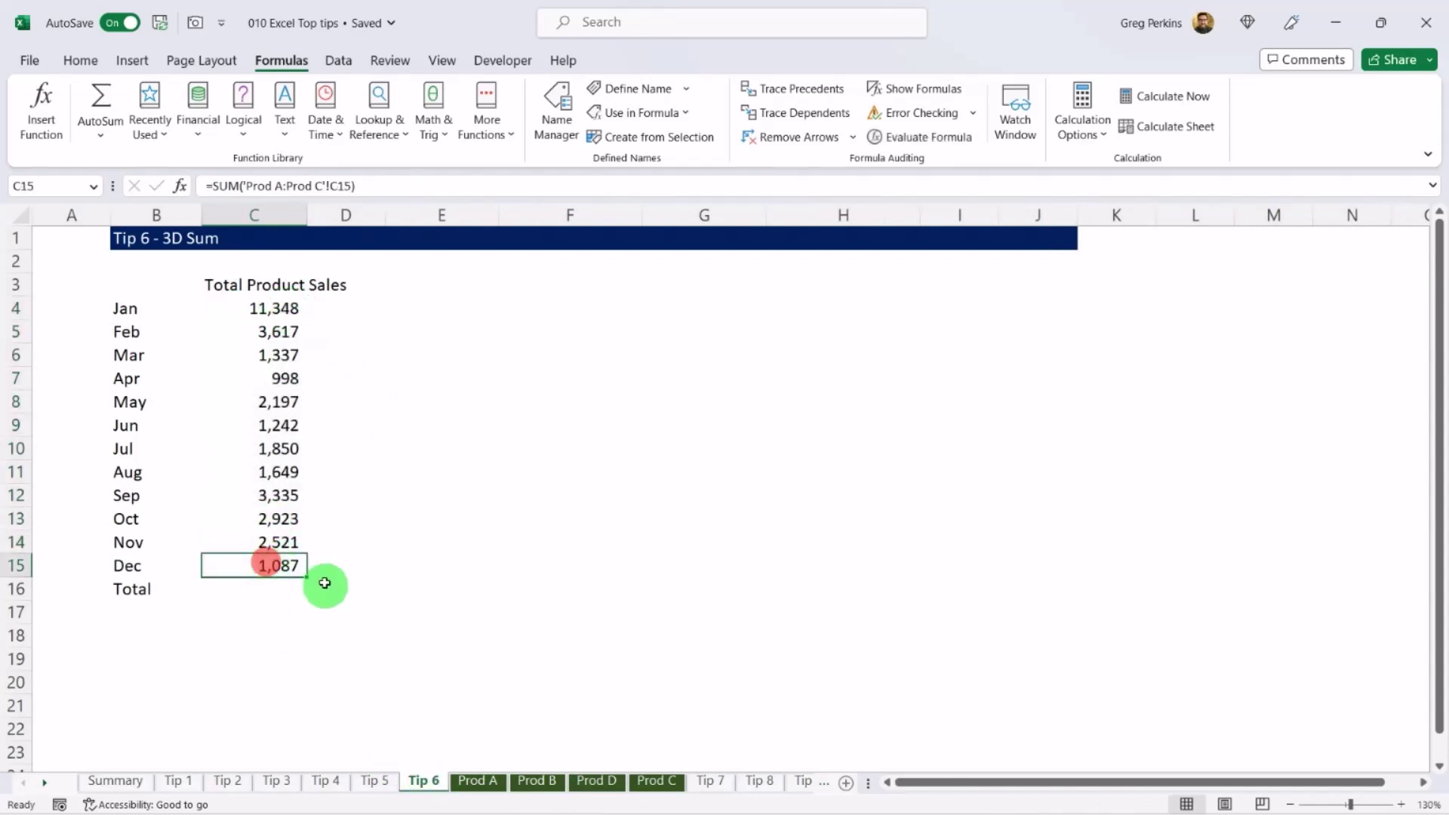
left_click_drag(305, 577, 302, 600)
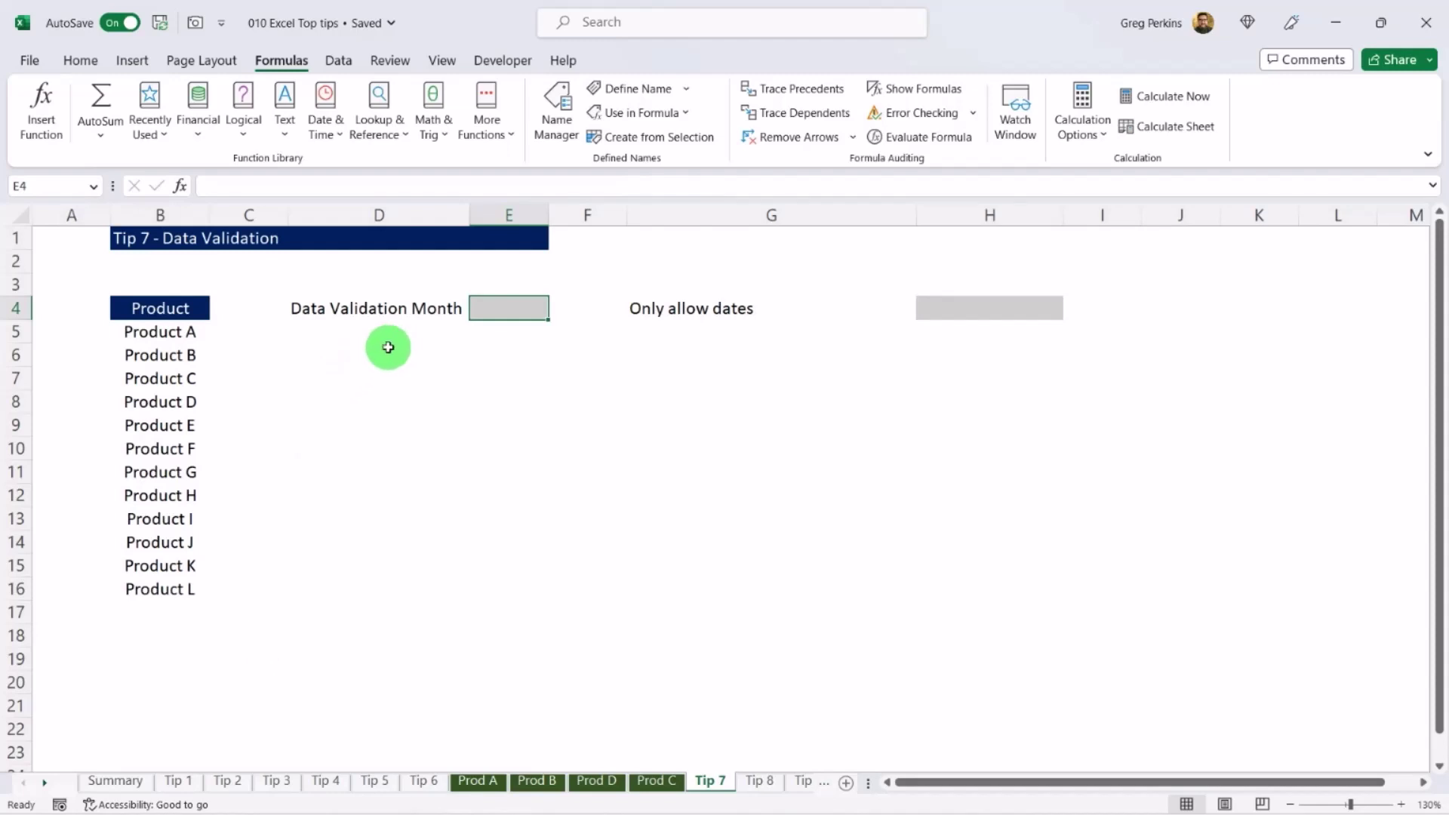
Add list data validation to E4 of Tip 7 with the product names in B5:B16 as source, and check its choices.
left_click(509, 309)
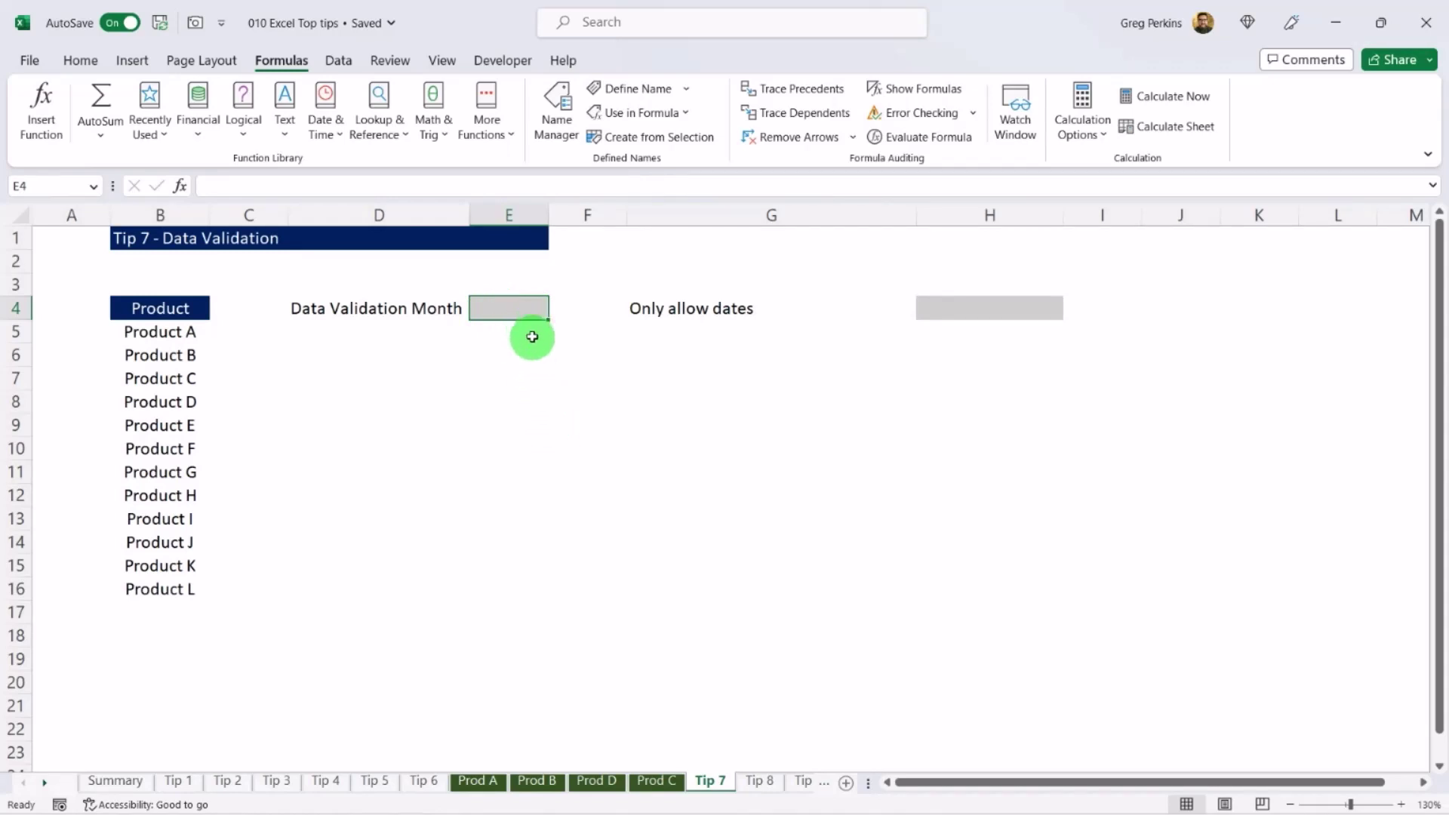
left_click(344, 65)
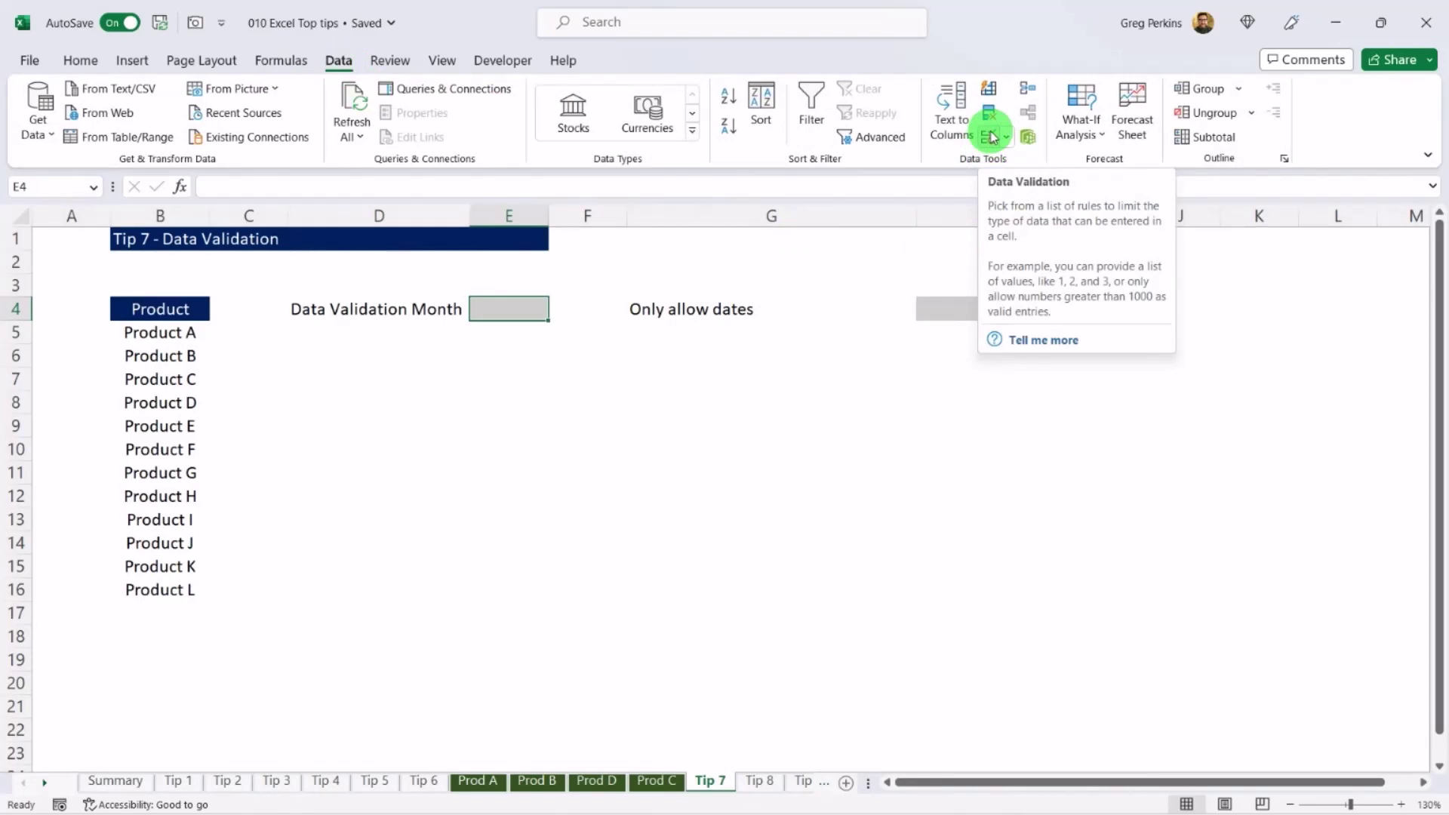
key("alt+a")
key("v")
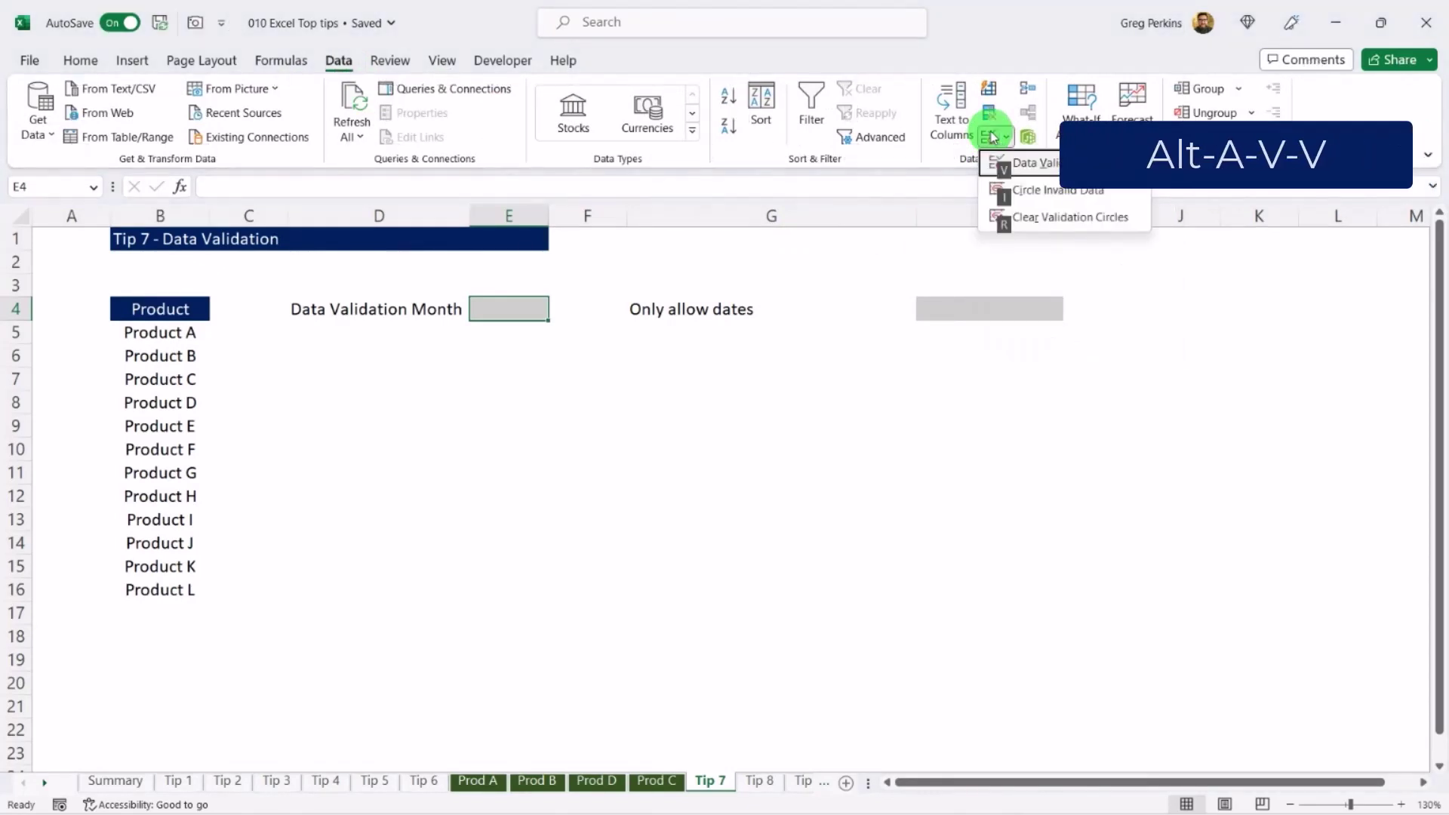
key("v")
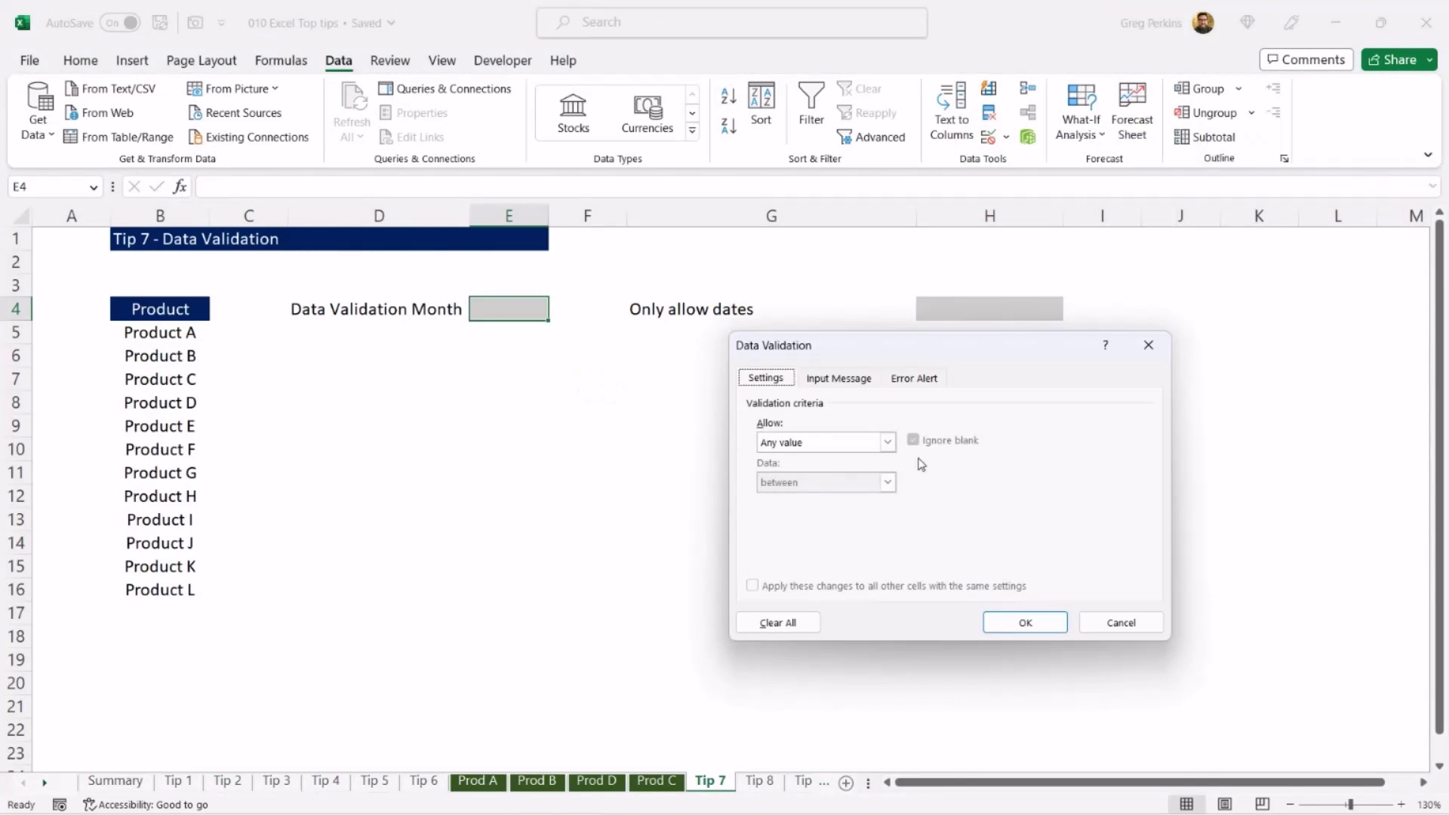
left_click(890, 444)
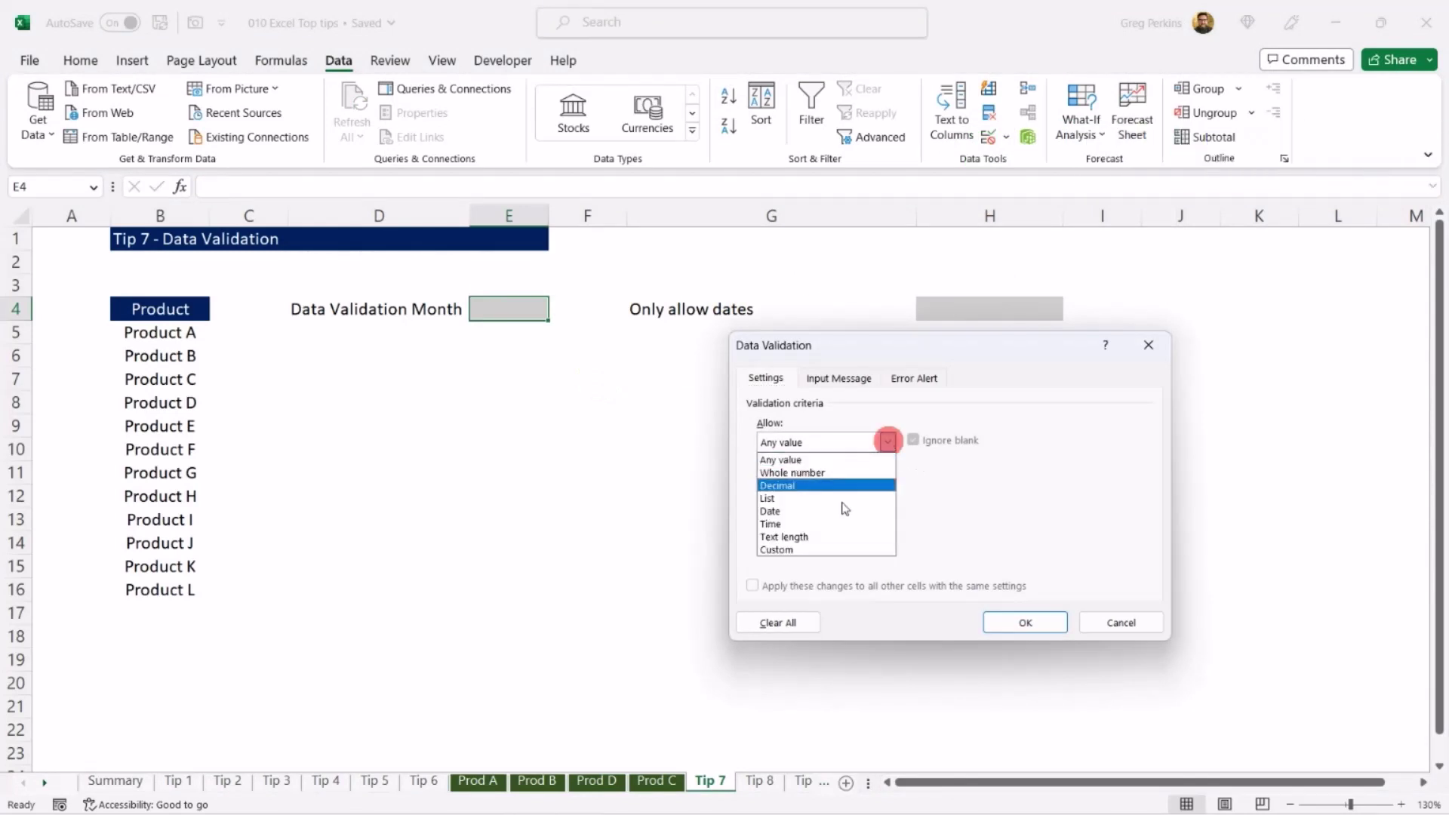
left_click(831, 500)
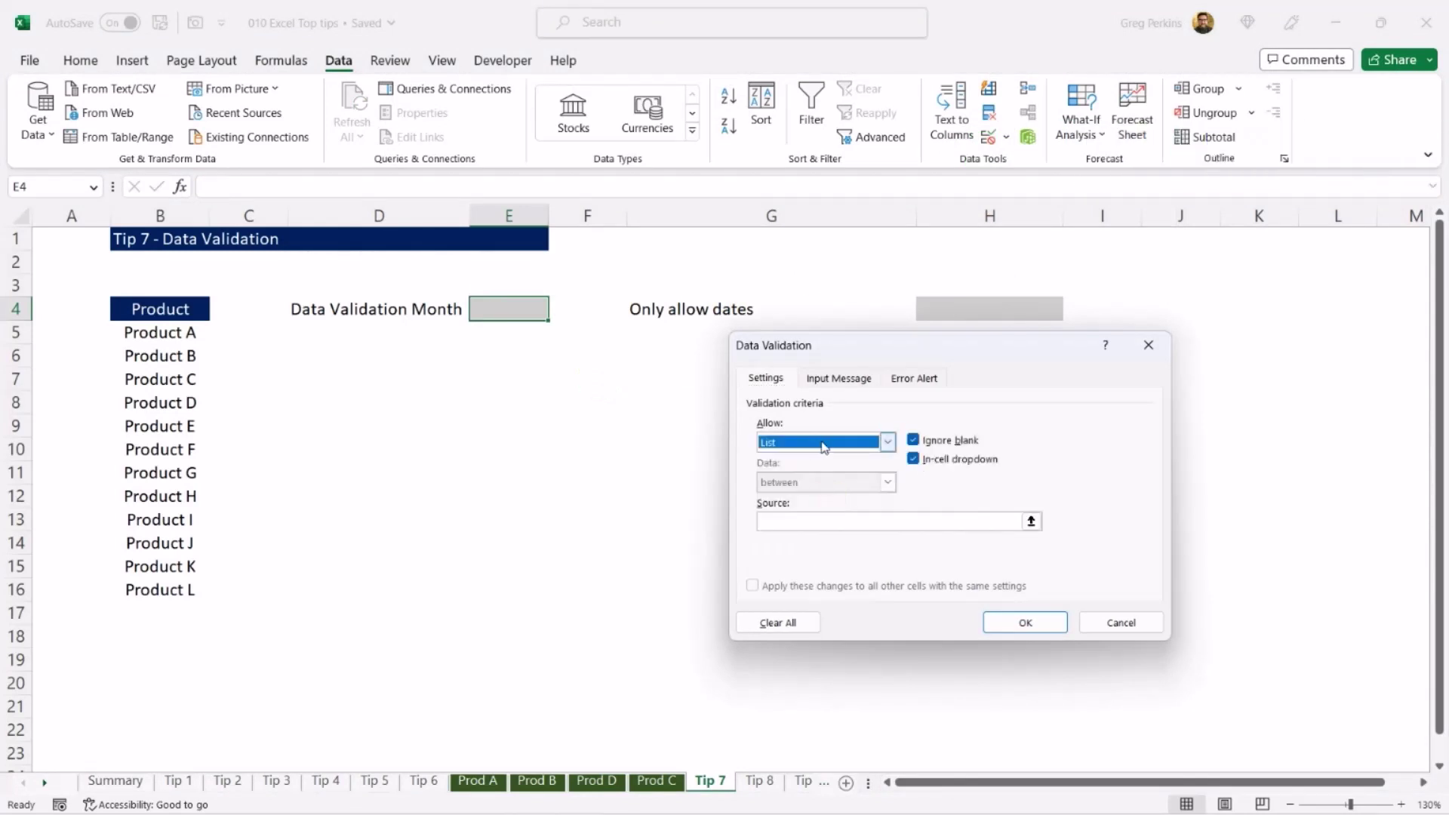
left_click(787, 519)
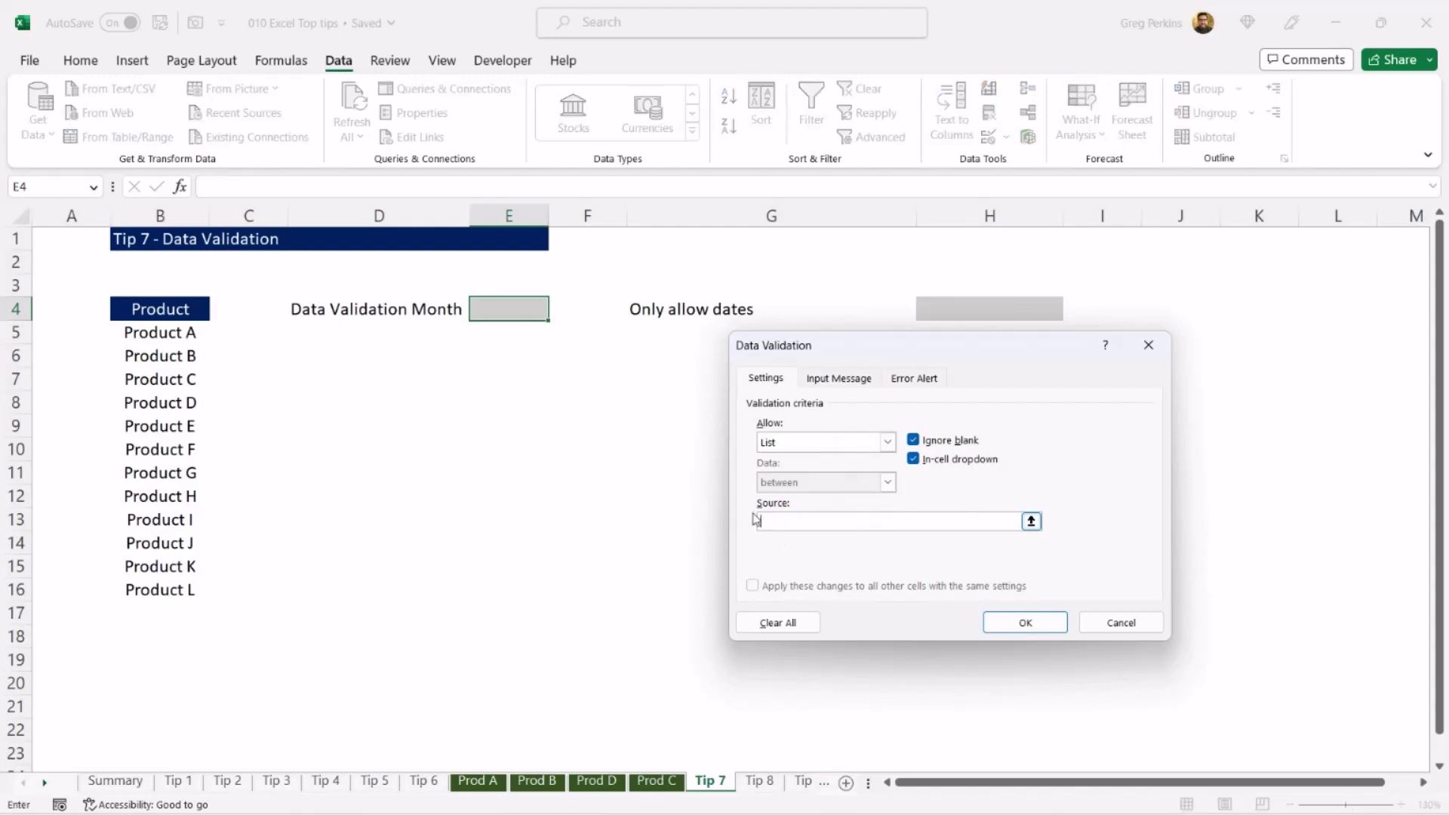
left_click_drag(179, 331, 181, 586)
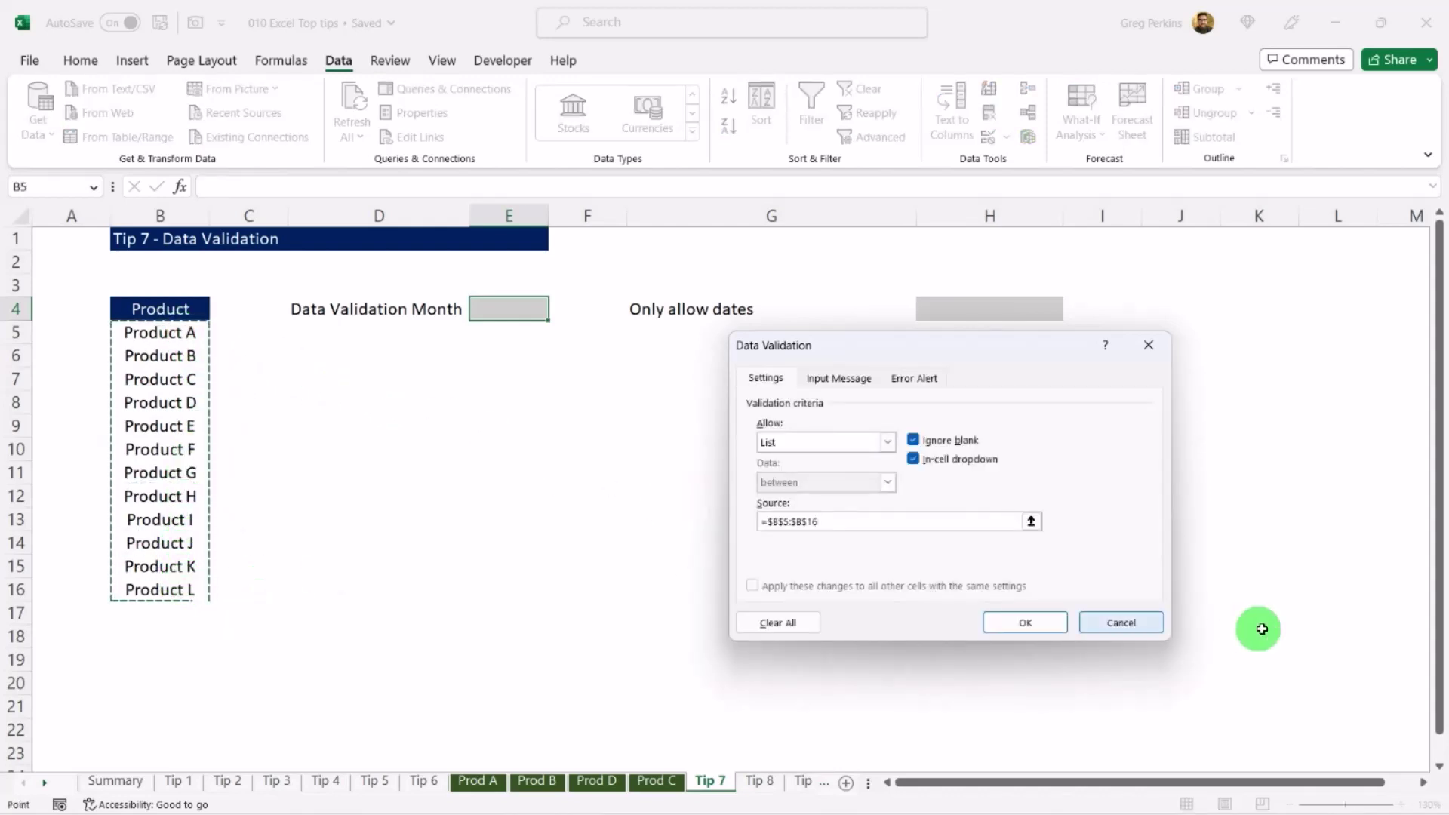
left_click(1027, 624)
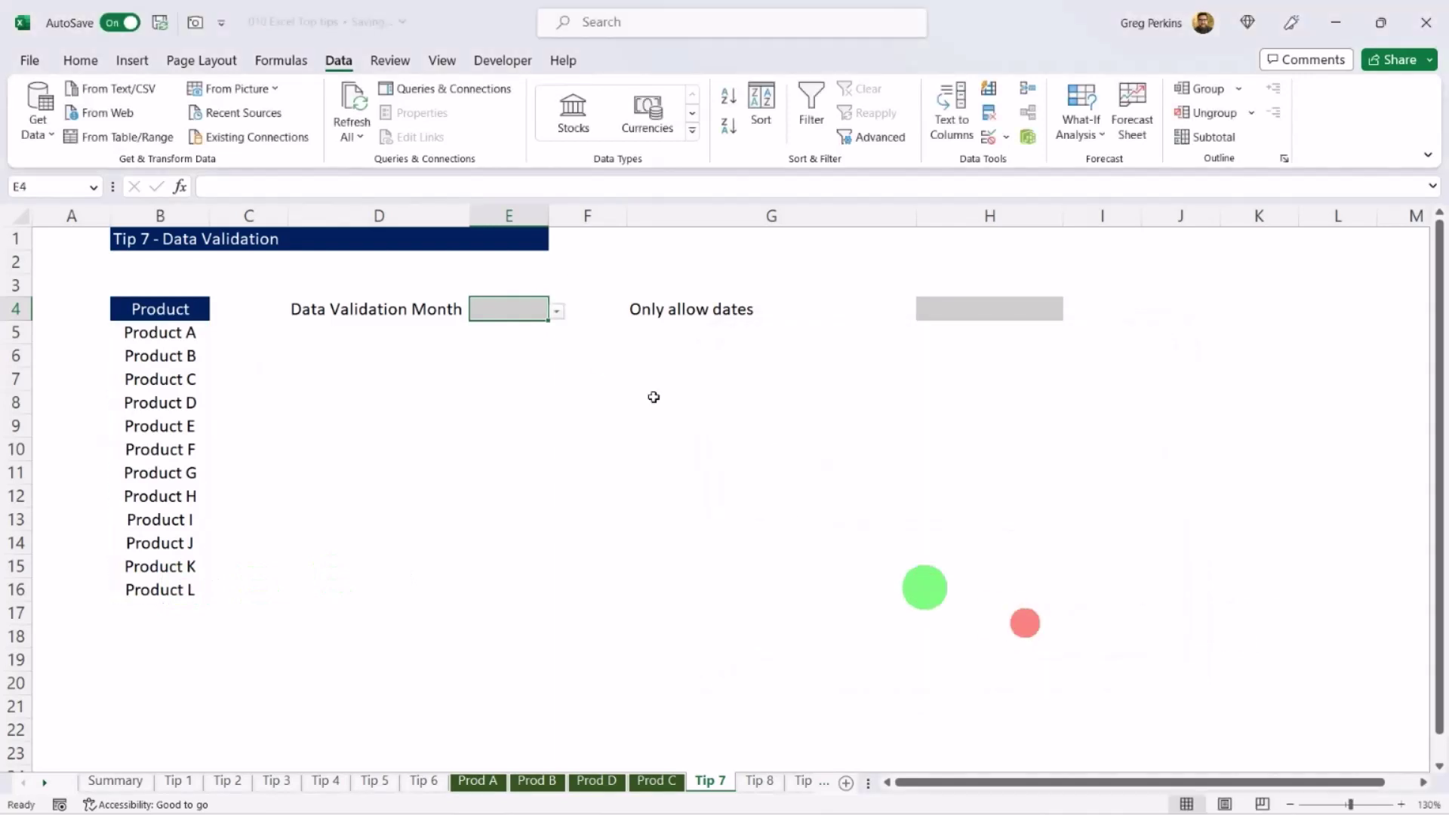
left_click(559, 312)
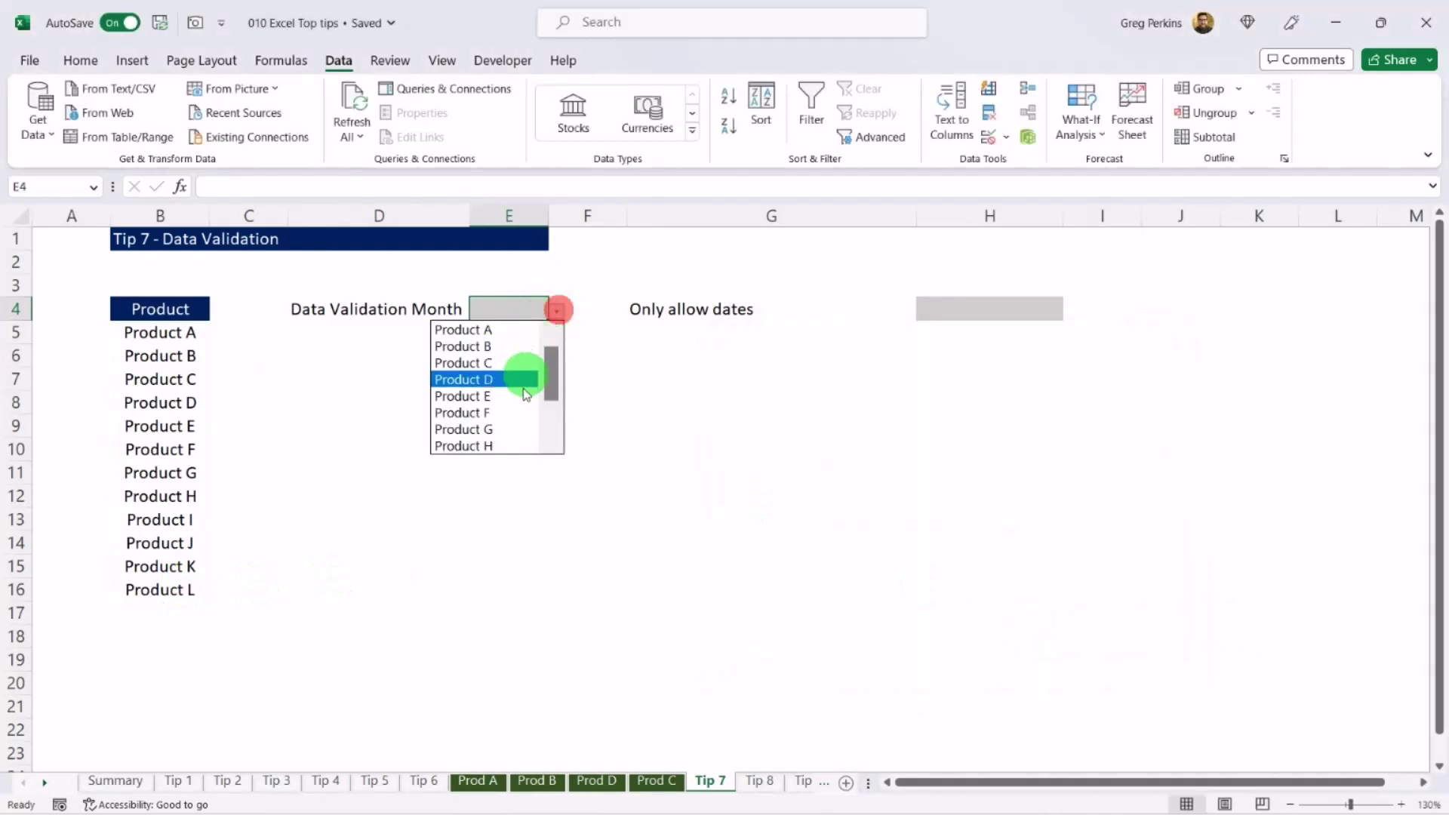
left_click(658, 383)
Start a data validation rule for H4 that allows only Date values.
left_click(948, 308)
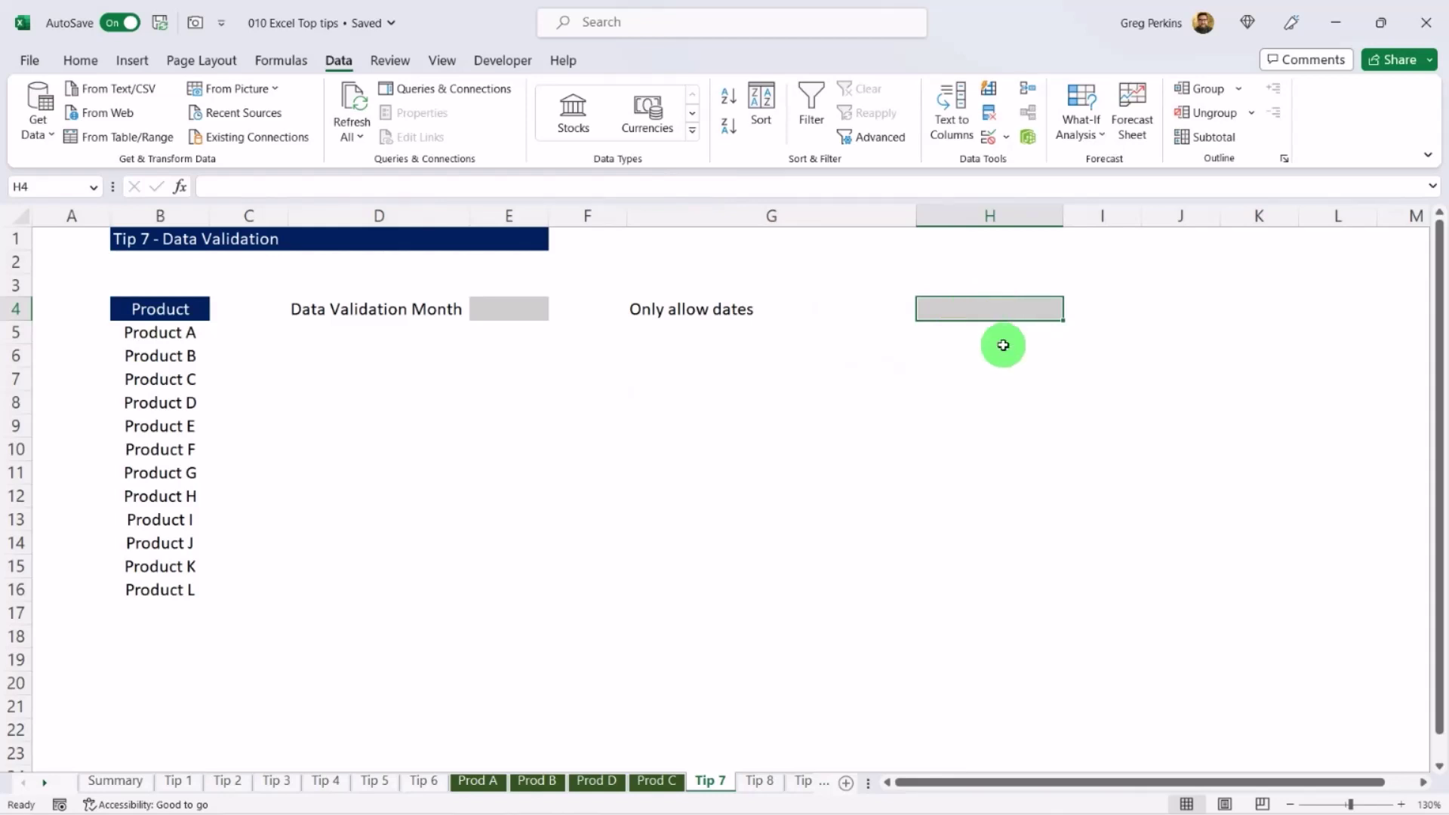
key("alt")
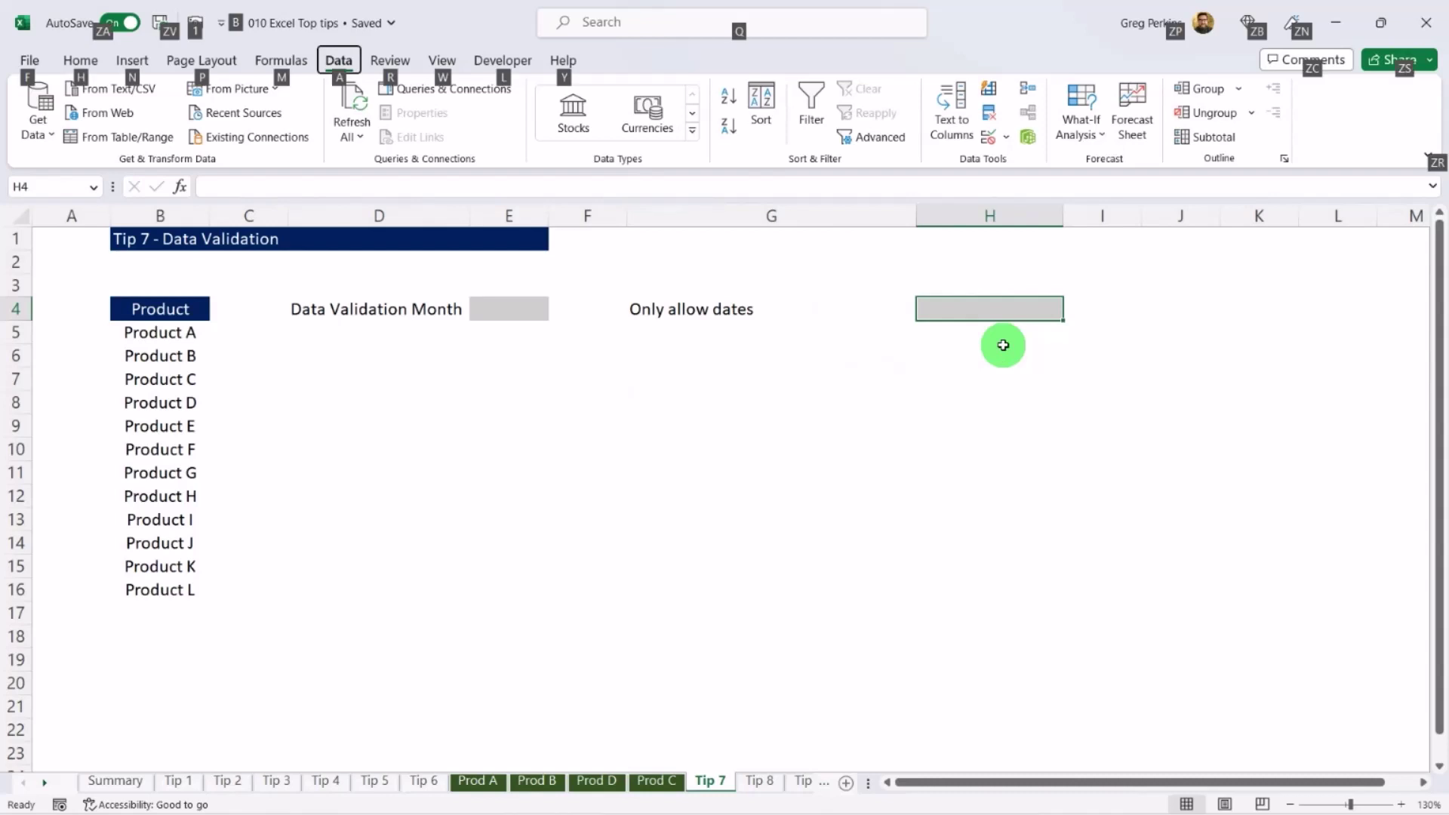
key("a")
key("v")
key("v")
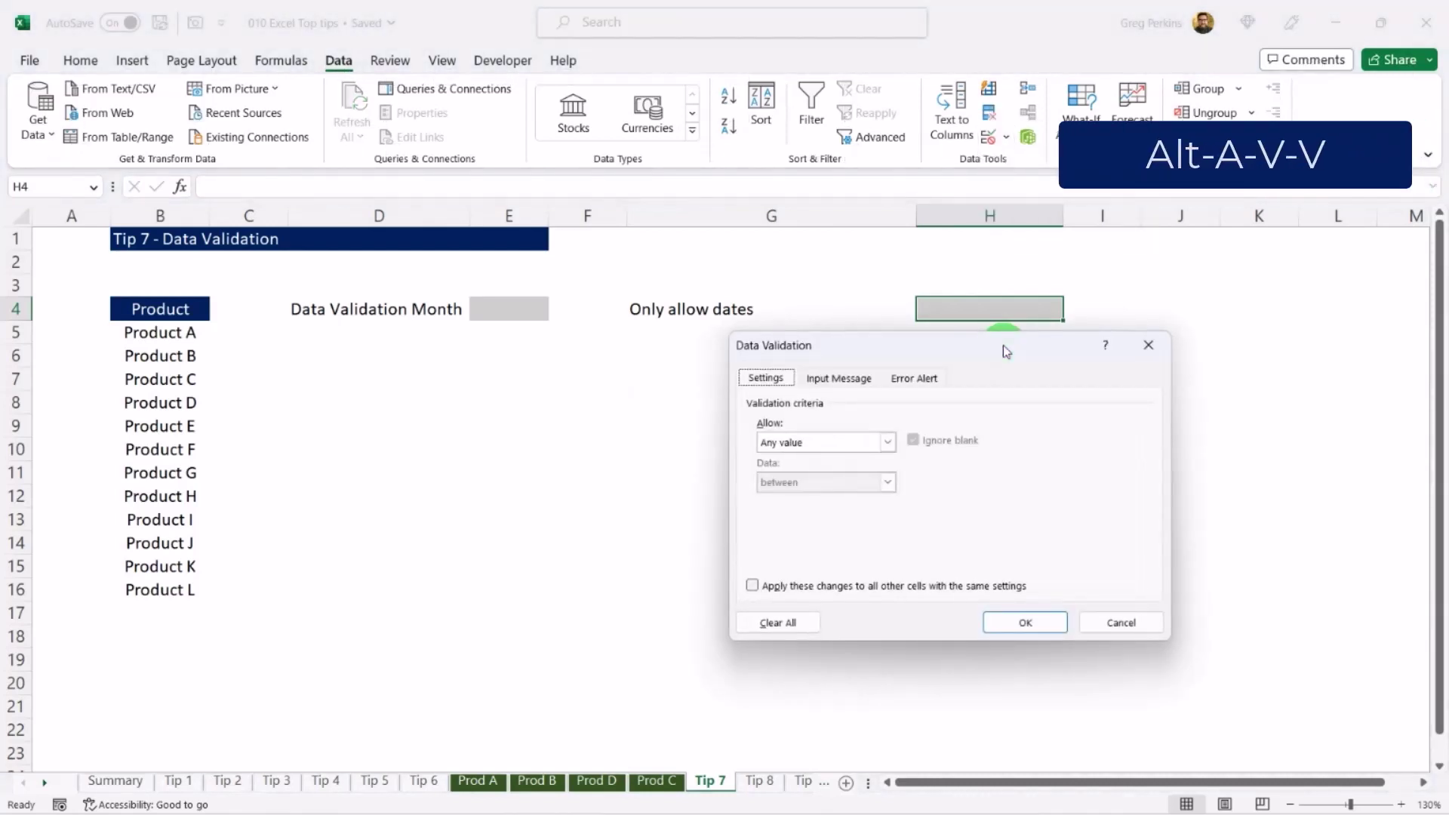
left_click(887, 443)
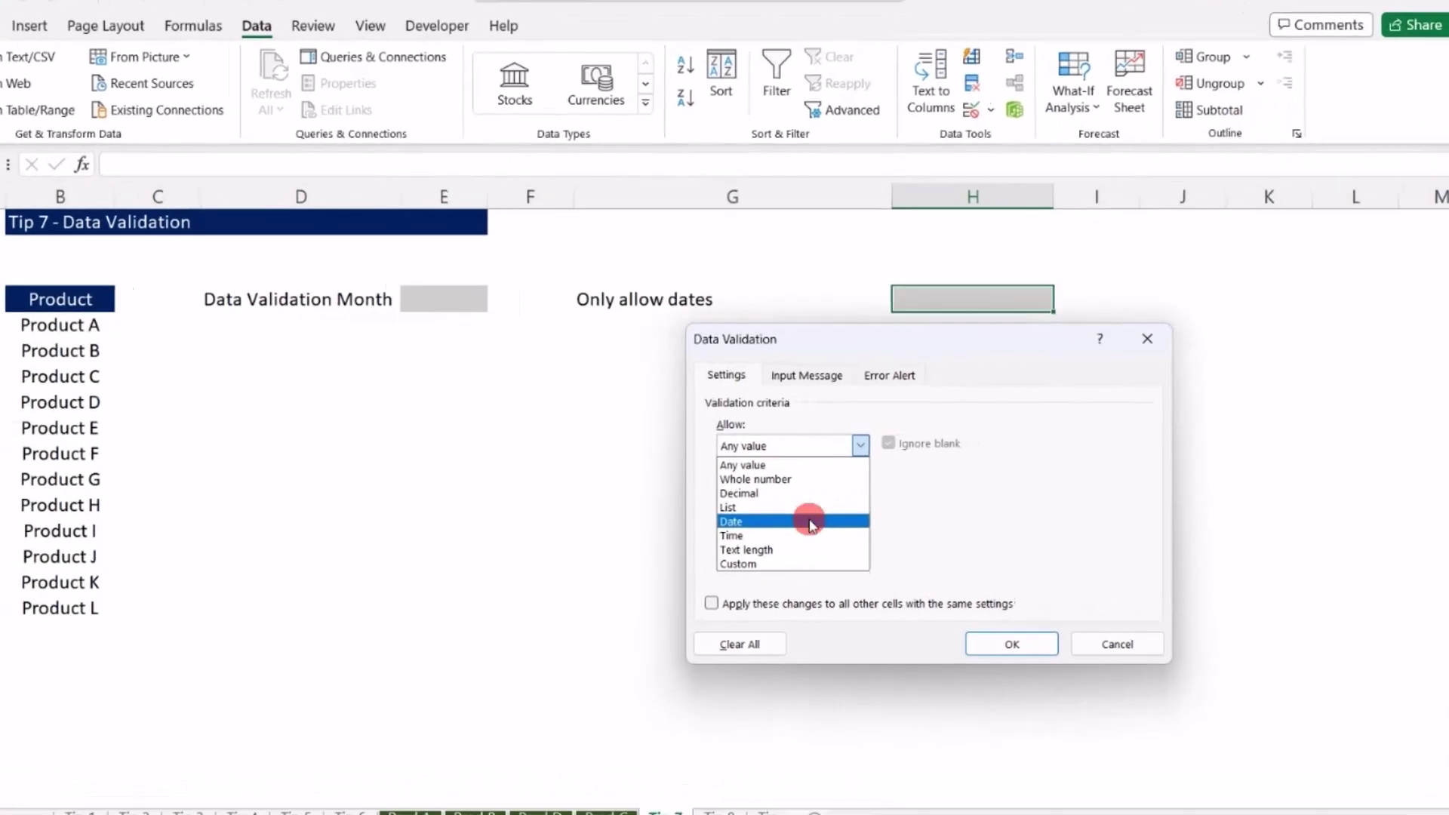
left_click(845, 512)
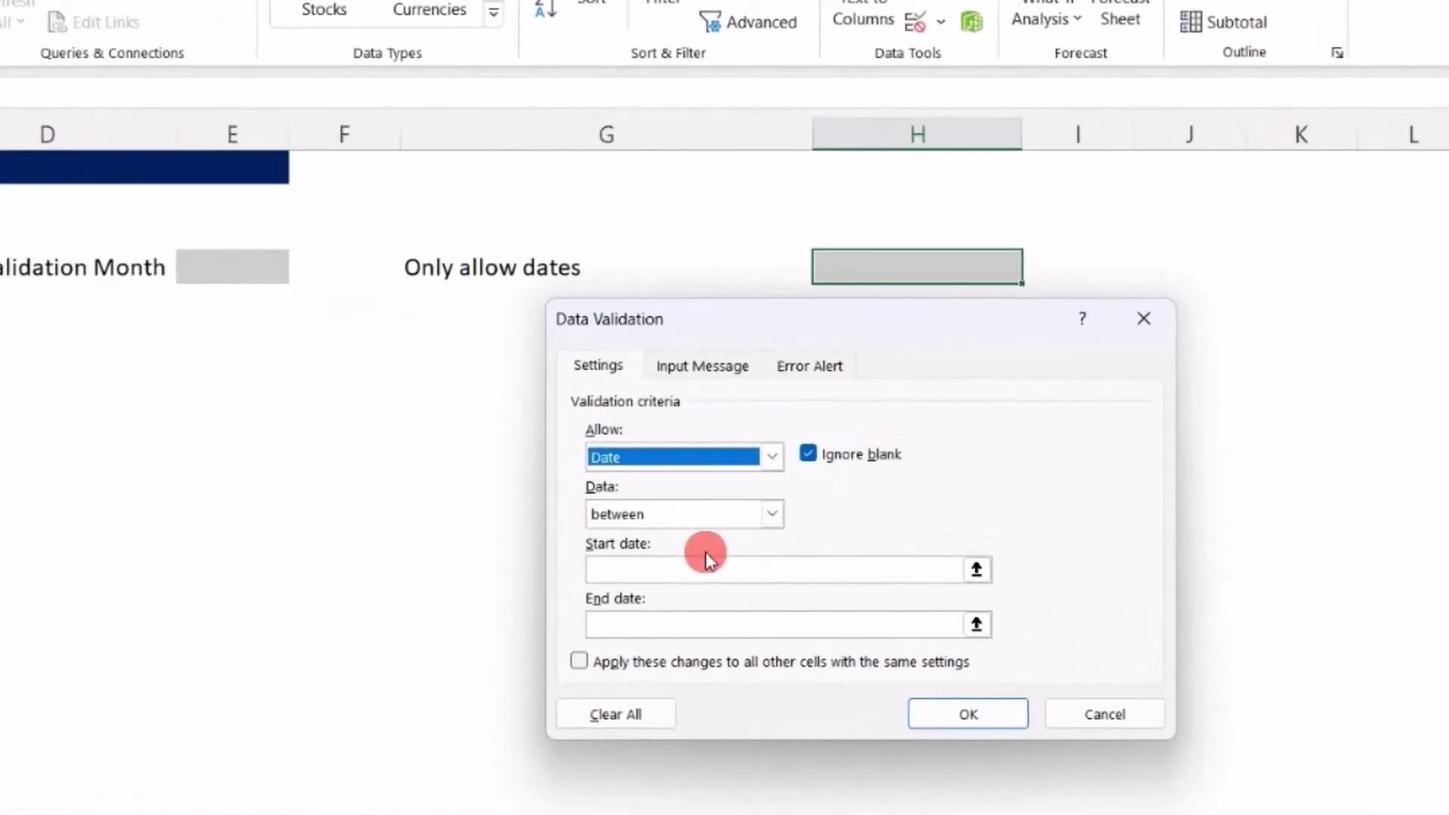
Limit the allowed dates to between 01/01/2023 and 01/01/2024.
left_click(638, 576)
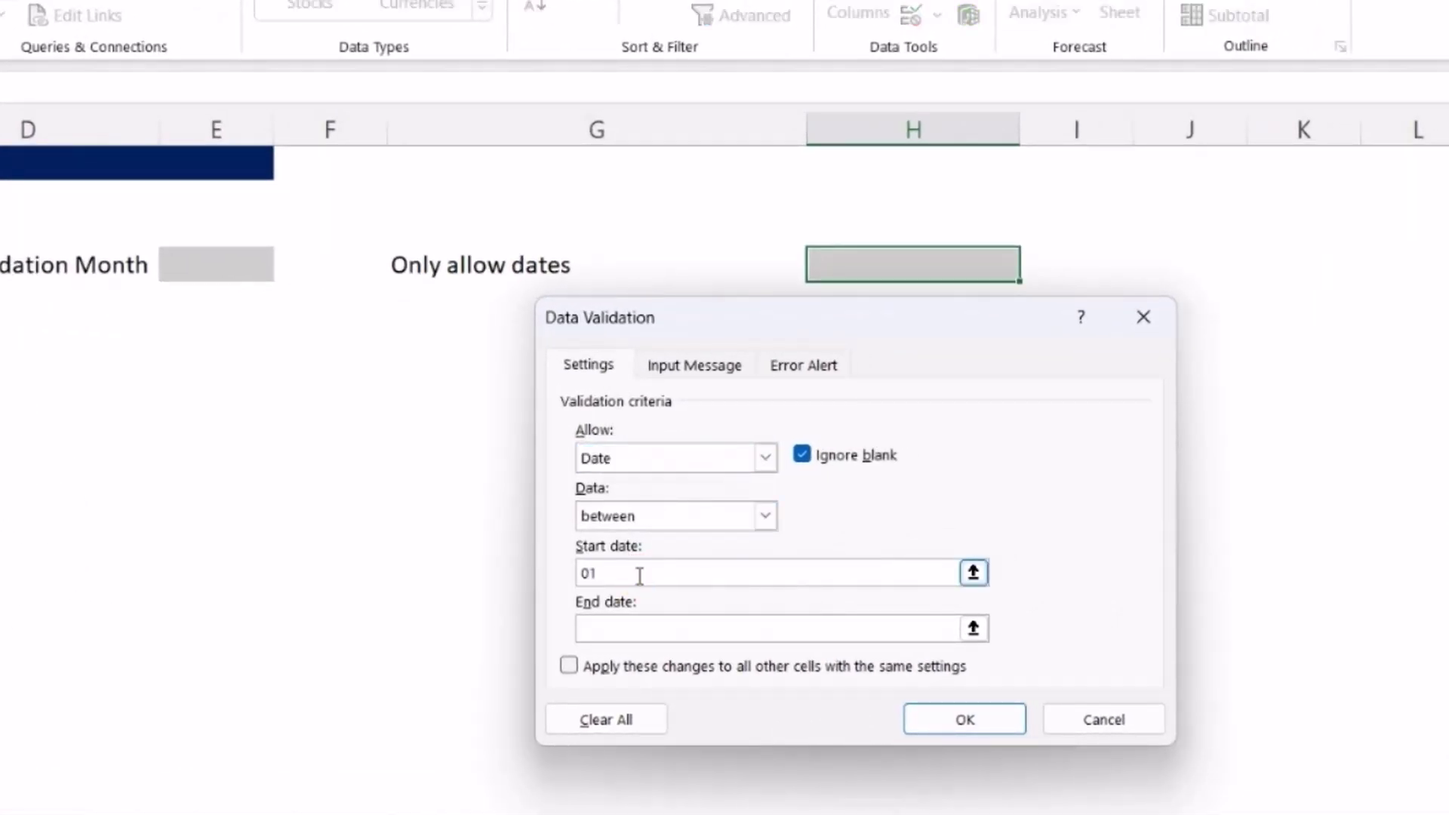
type("01/01/2023")
left_click(617, 626)
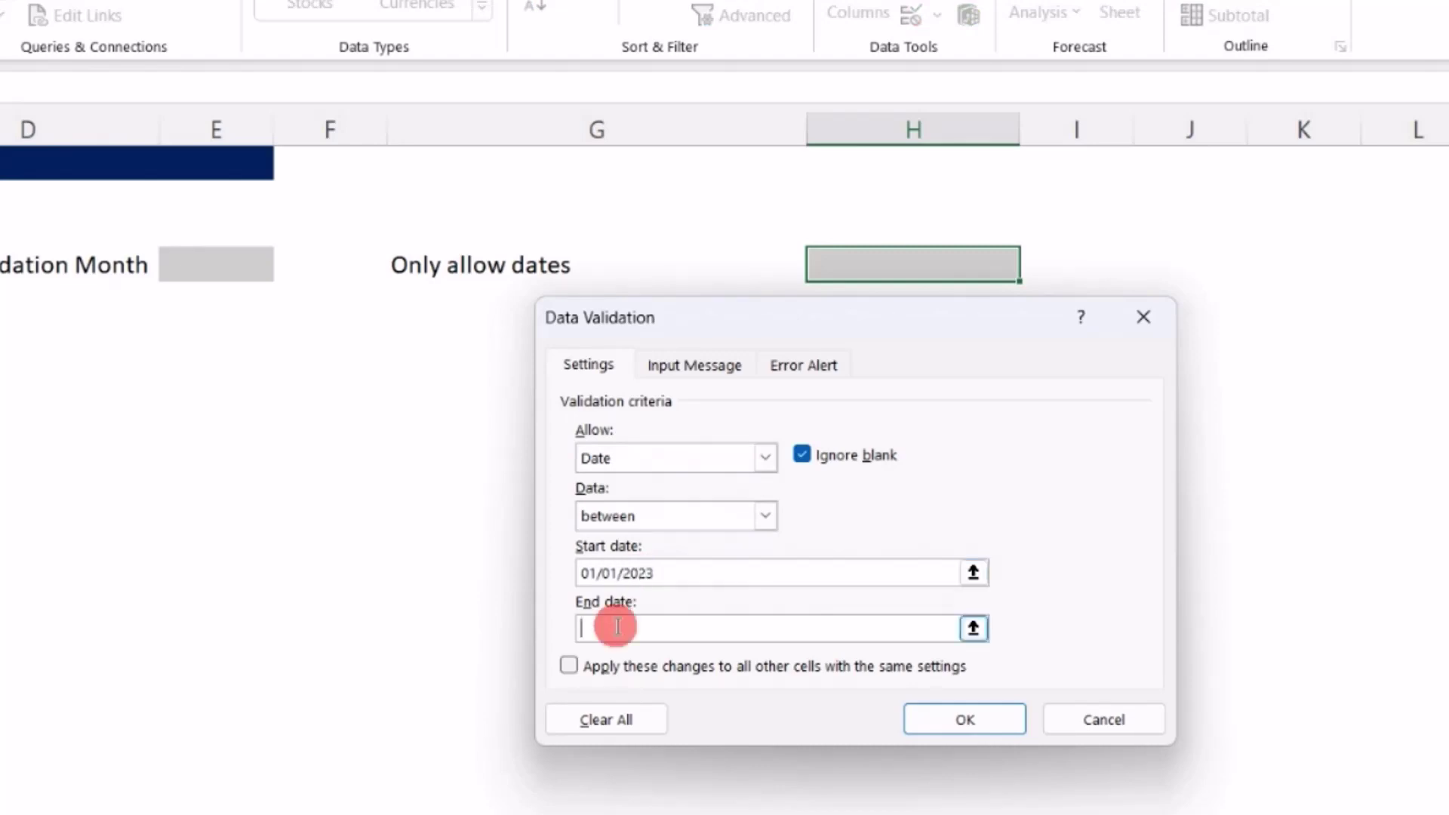
type("01/01")
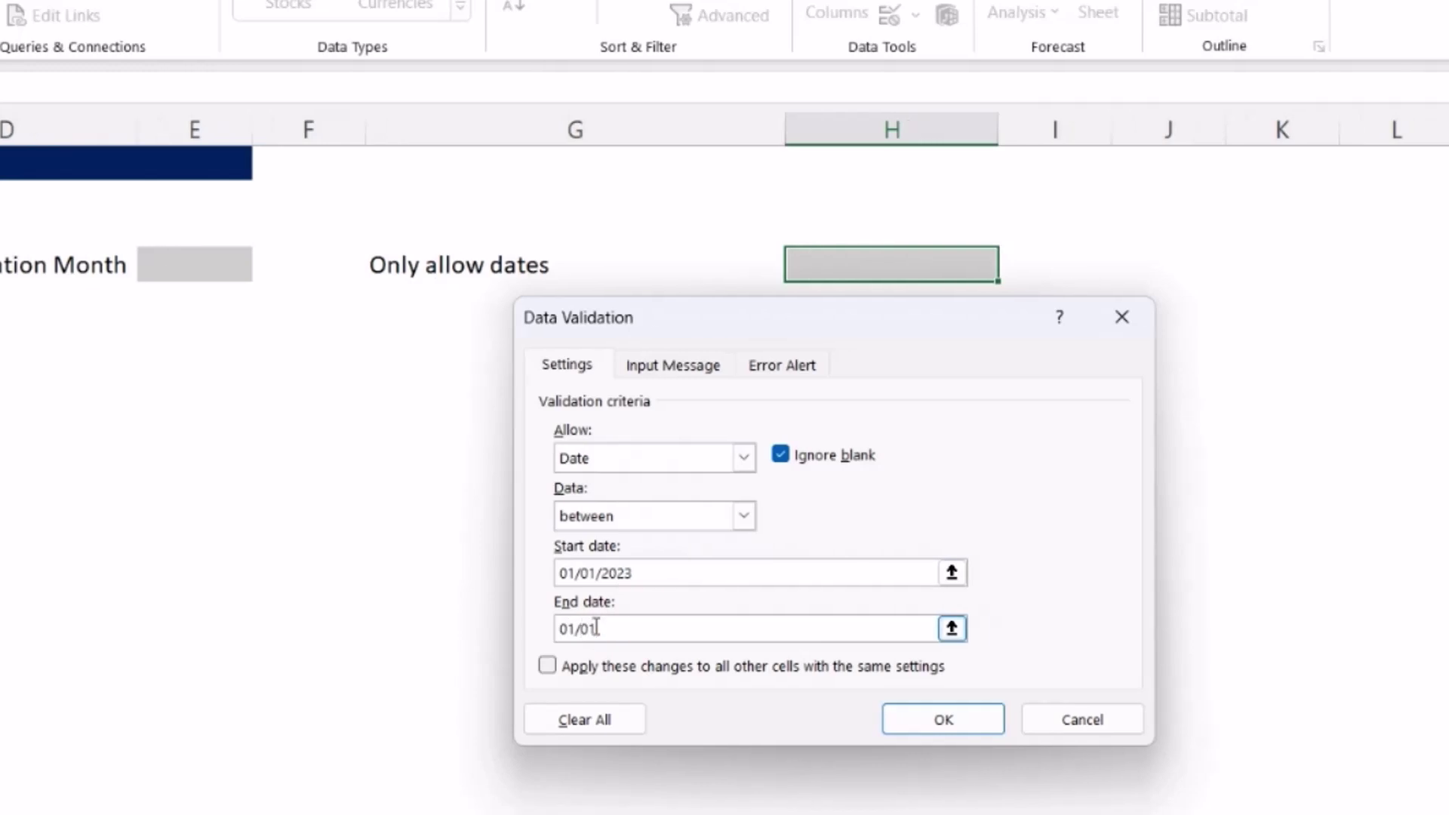
type("/202")
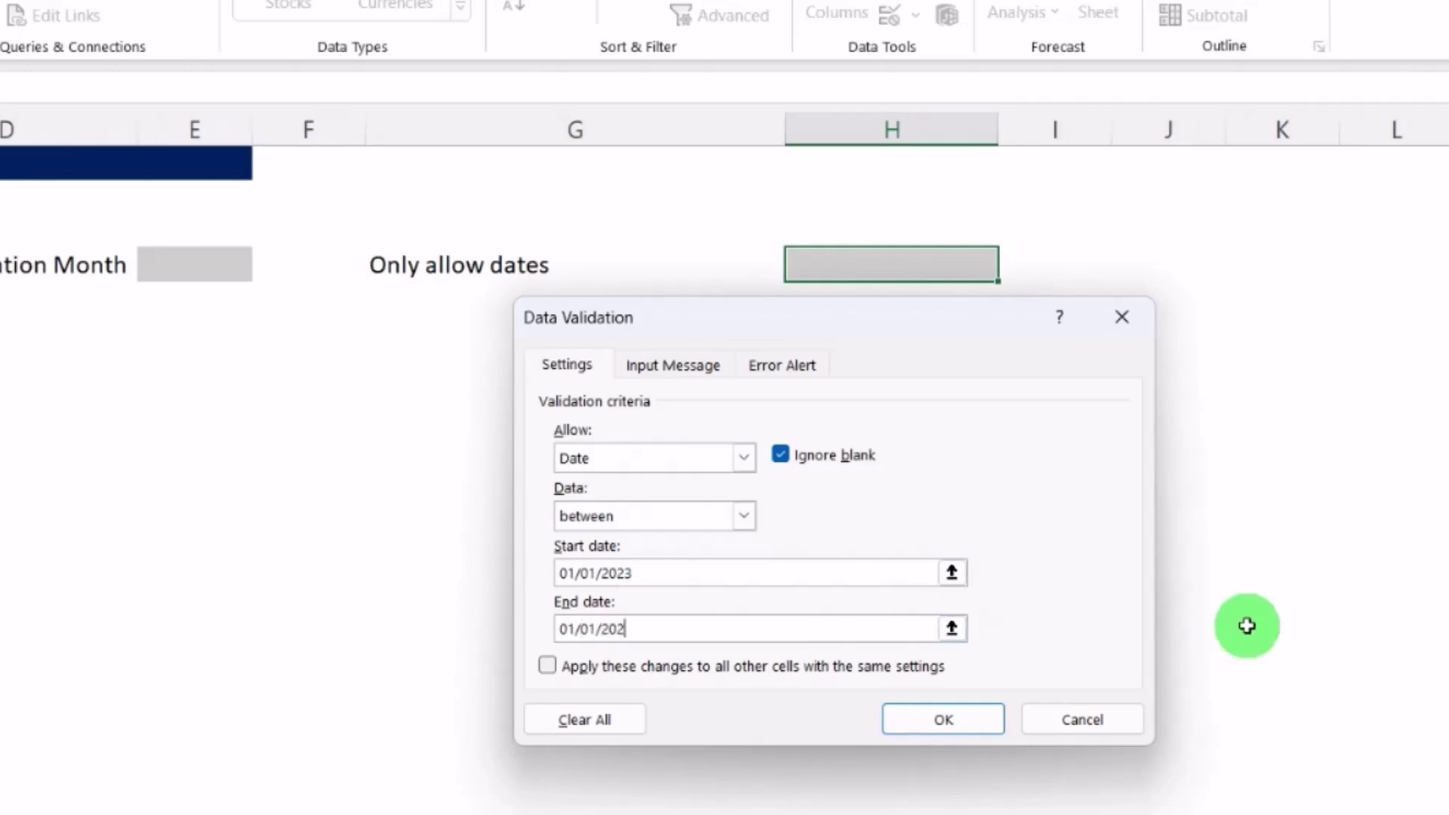
type("4")
Apply an error alert titled "Date" reading "You can only enter dates between 01/01/2023 and 01/01/2024", and test H4 with 123.
left_click(791, 365)
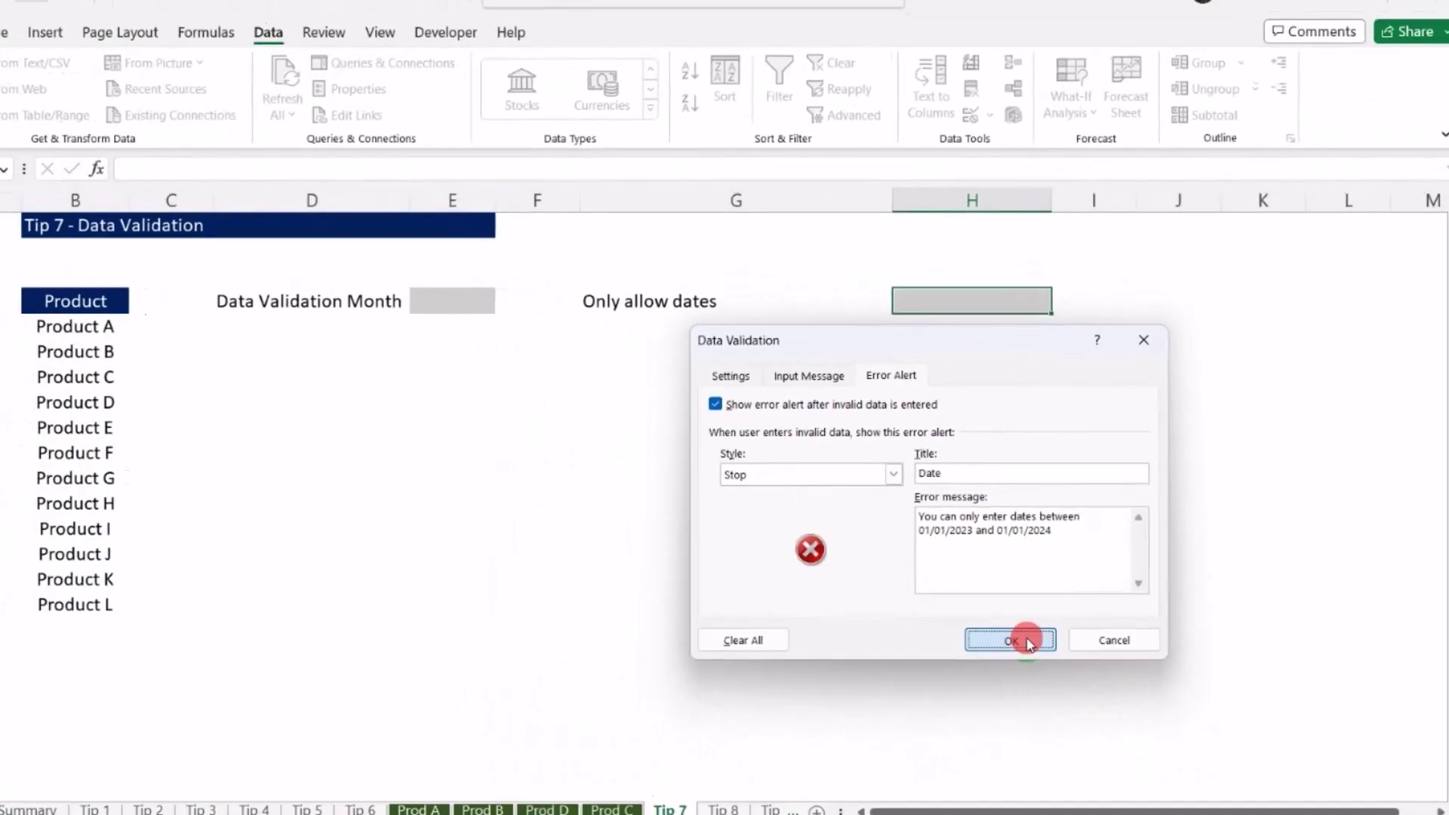
left_click(944, 719)
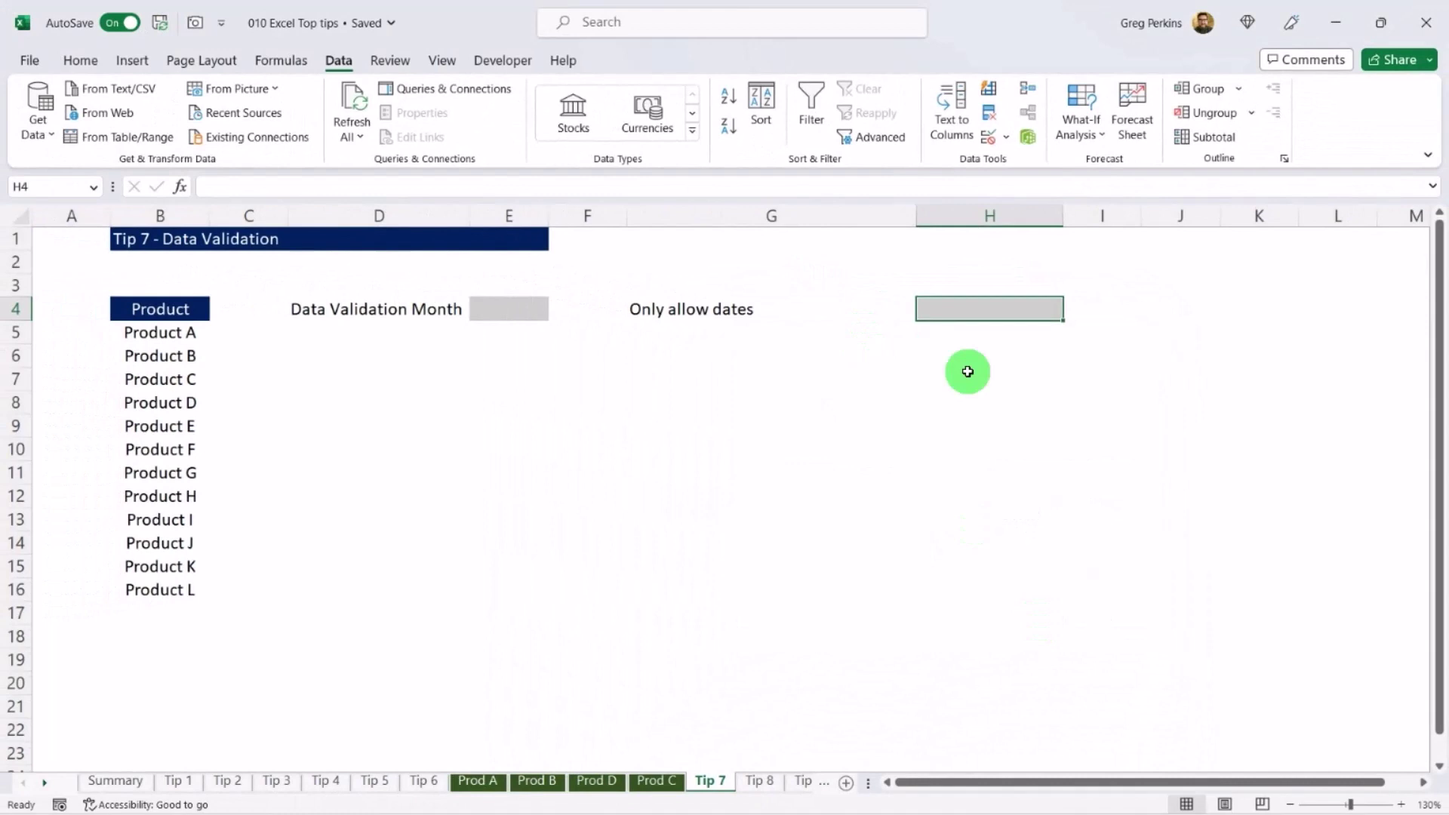
type("123")
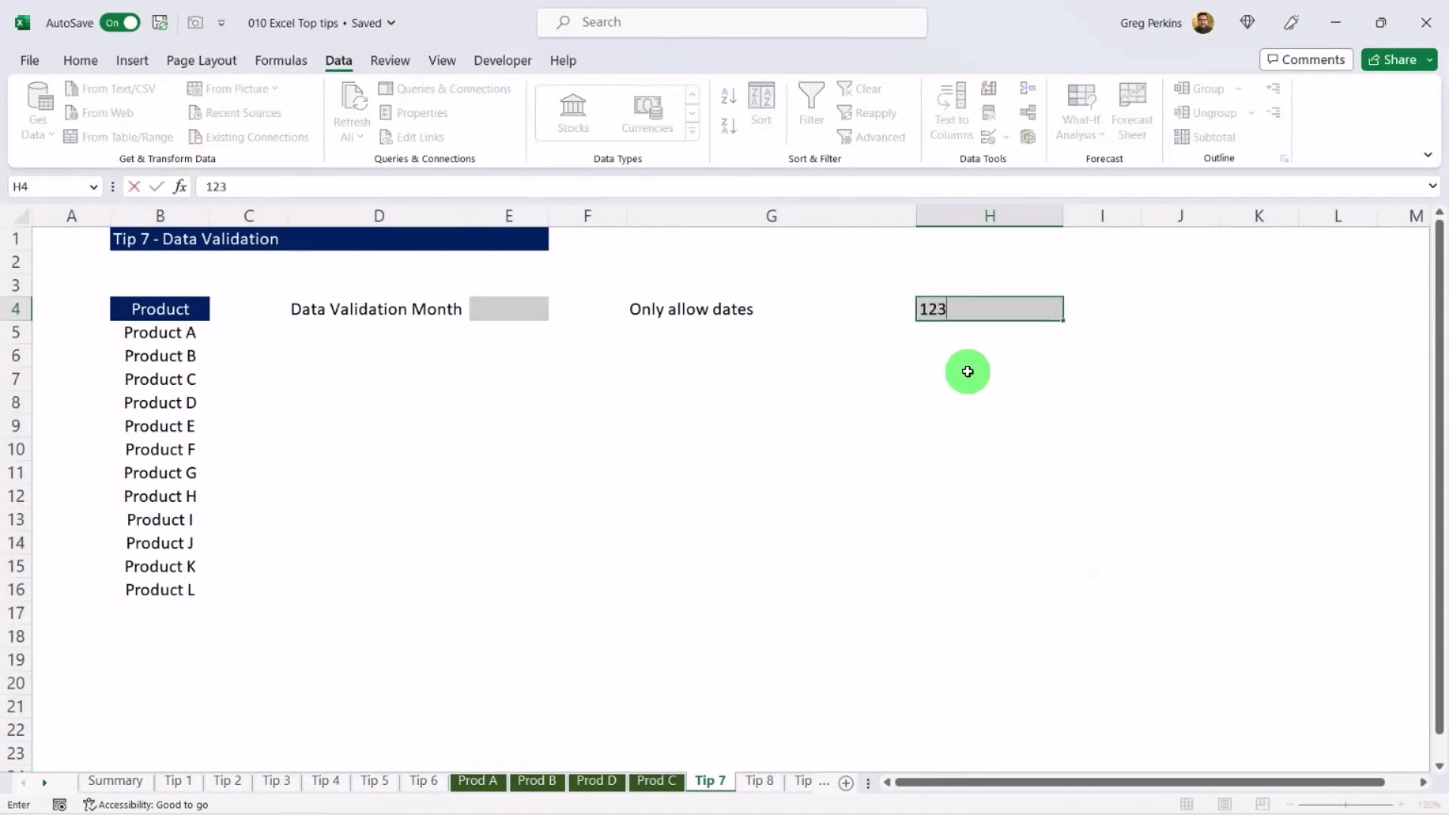
key("Return")
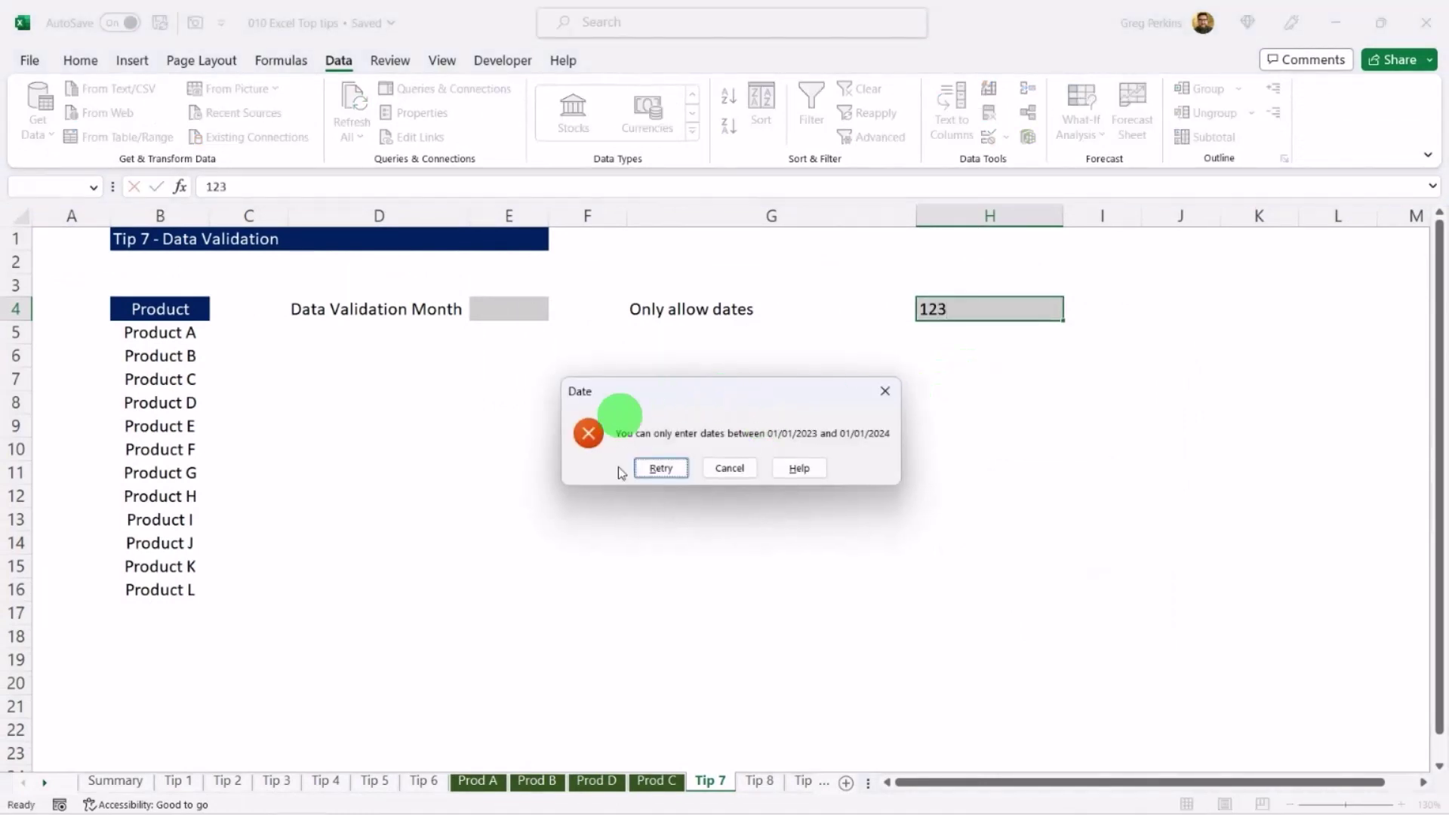
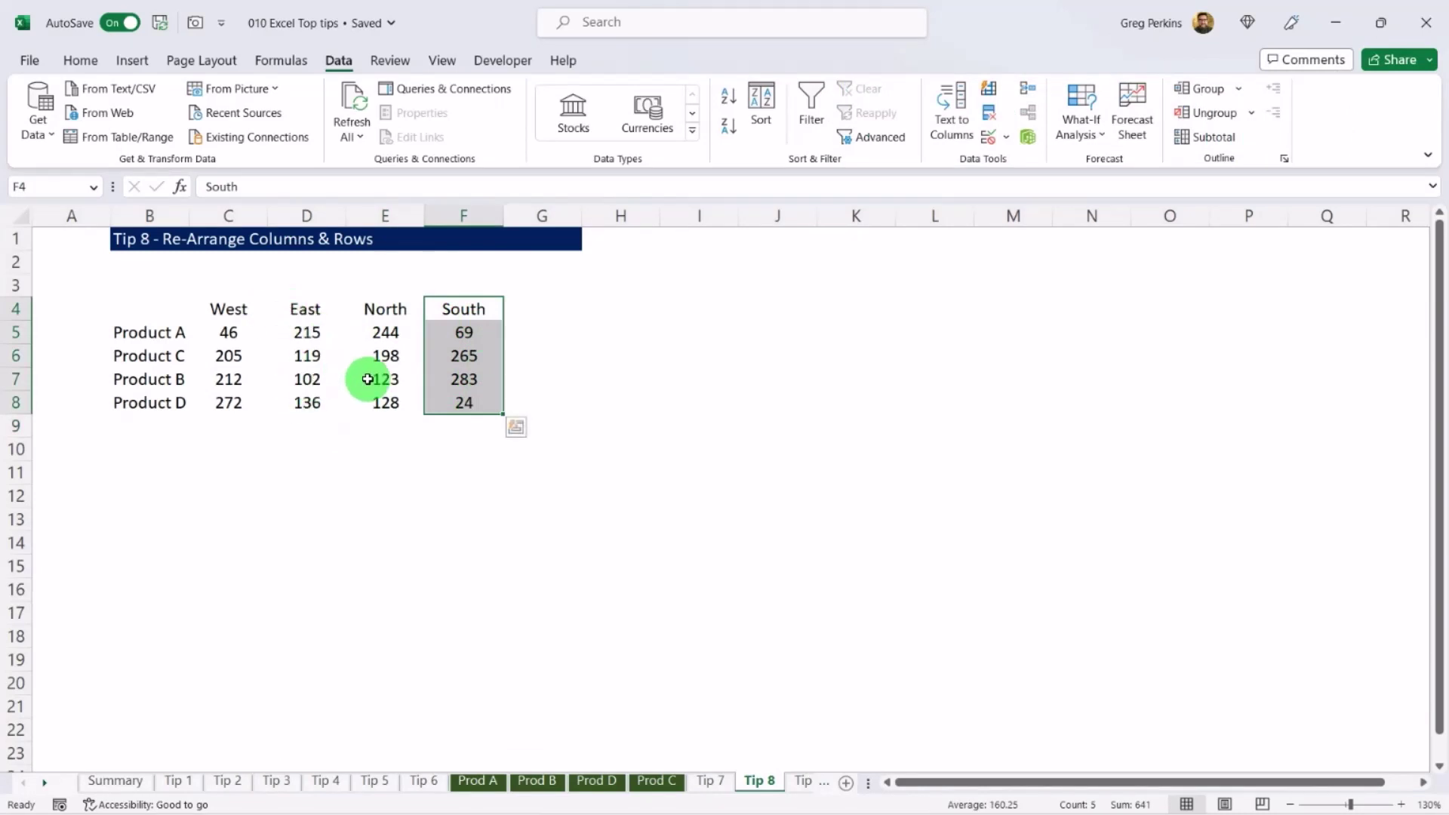
Insert a blank column before East in the Tip 8 table and move the South data G4:G8 into D4:D8.
left_click(302, 222)
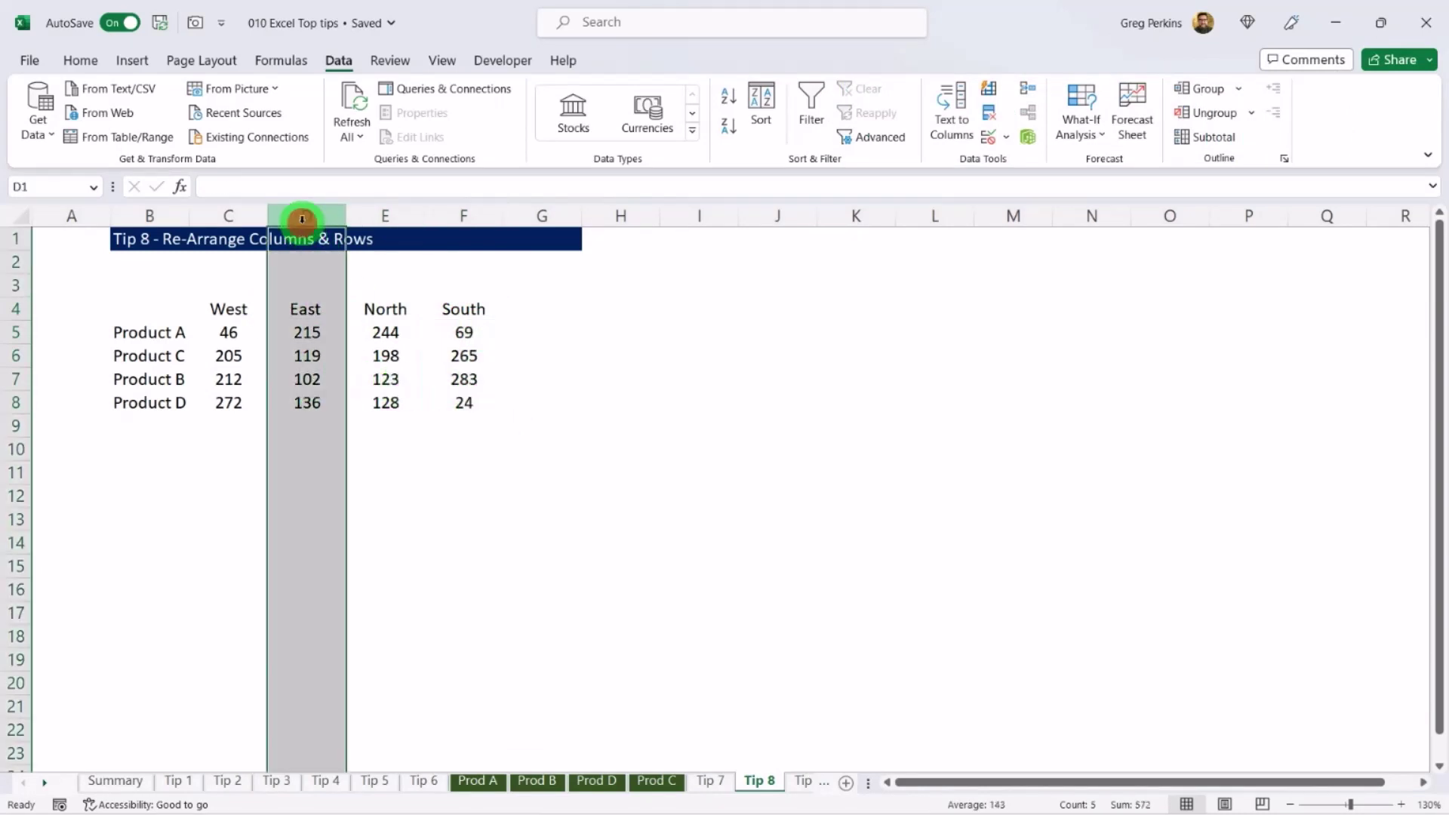
key("ctrl+shift+plus")
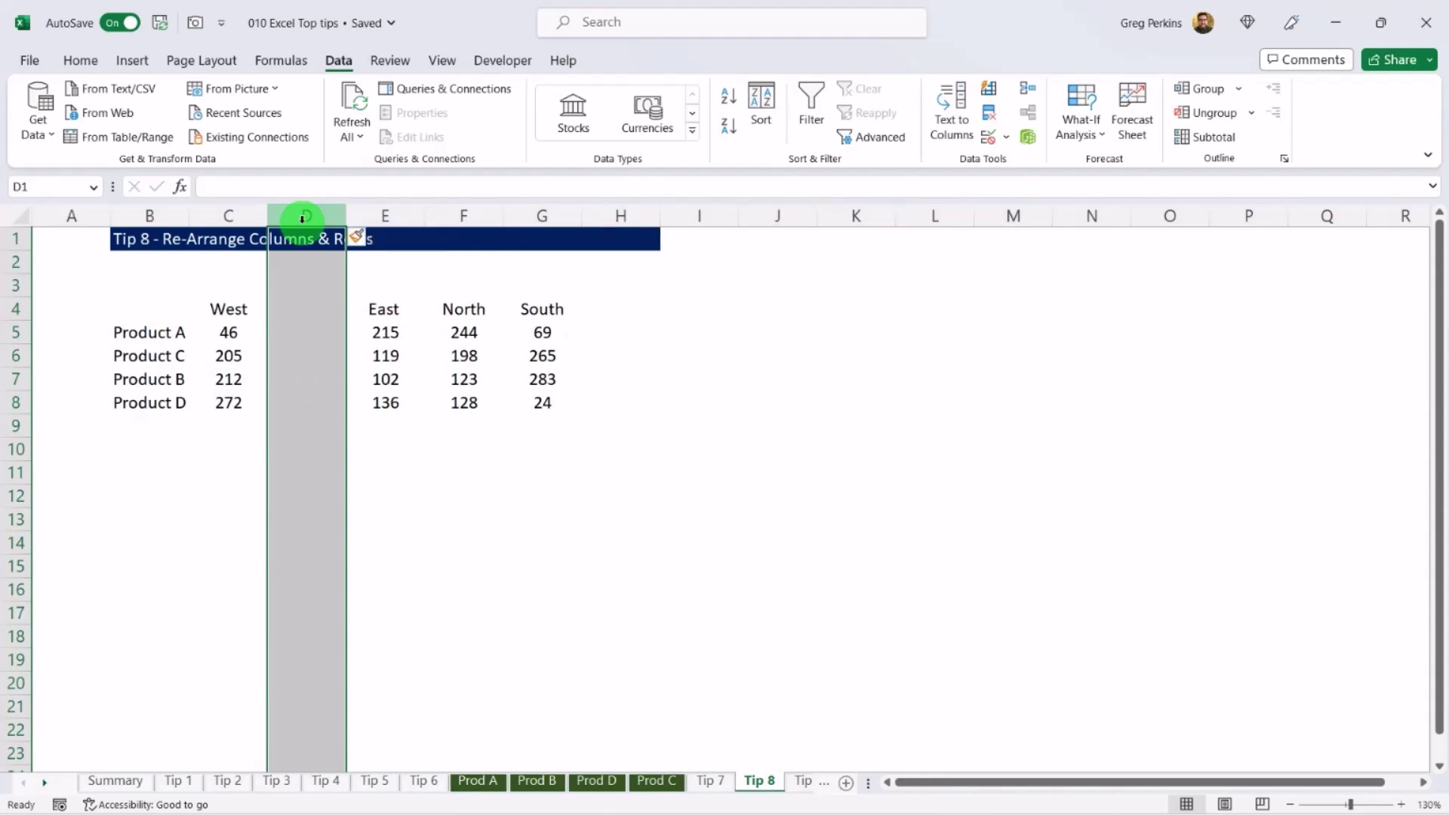
left_click_drag(542, 309, 557, 400)
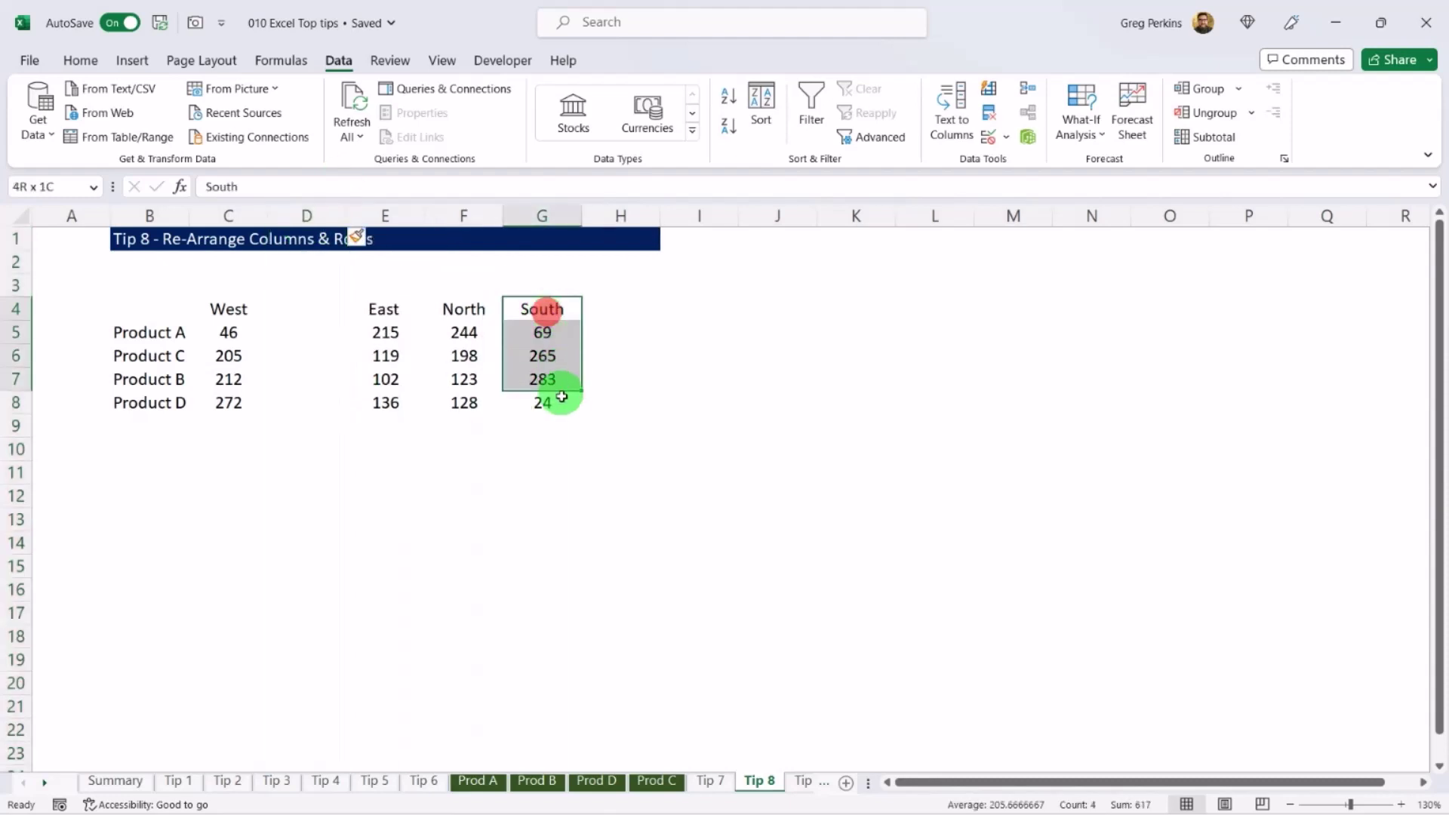
left_click_drag(504, 315, 310, 317)
left_click(538, 217)
right_click(537, 217)
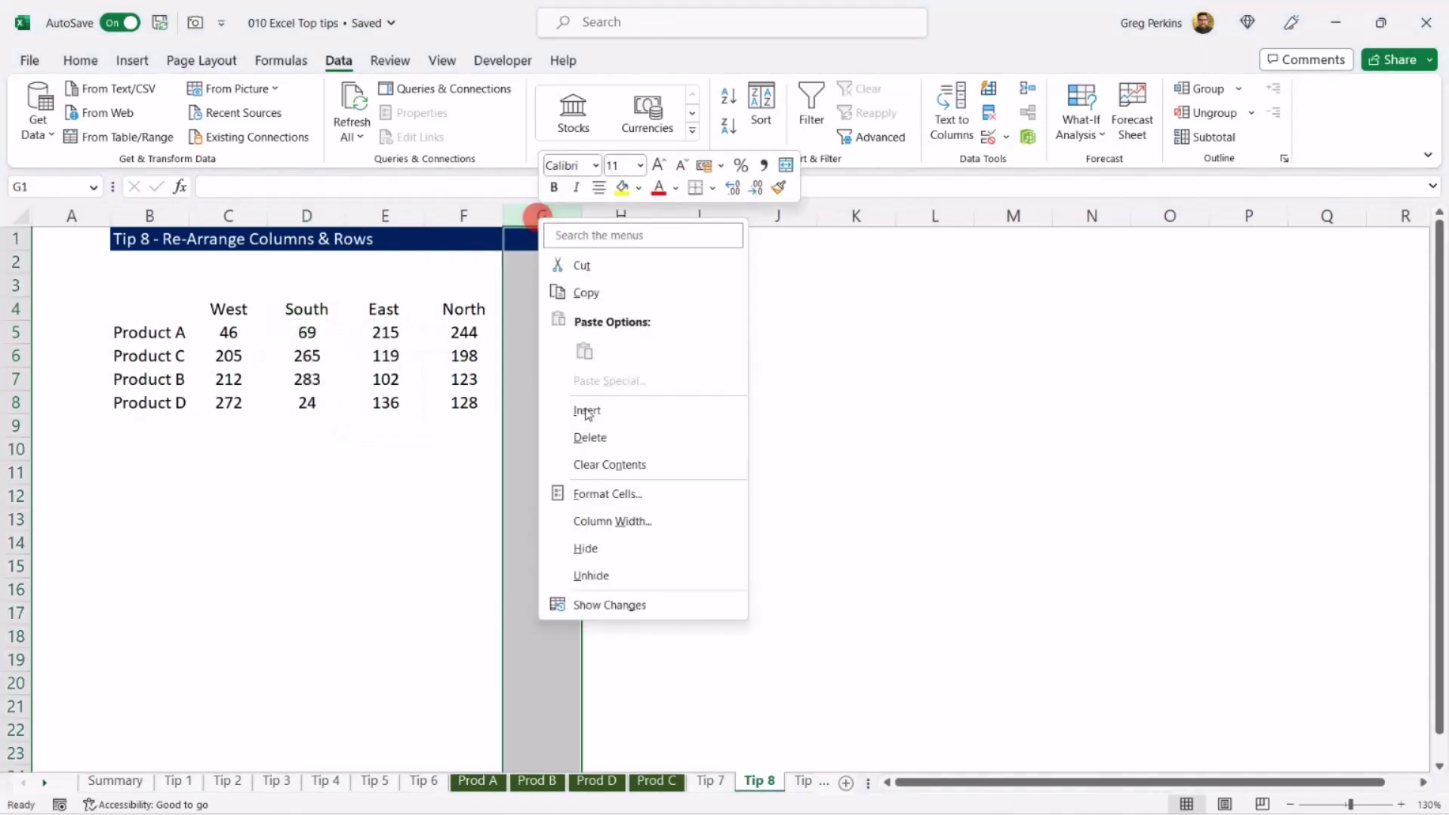
left_click(647, 449)
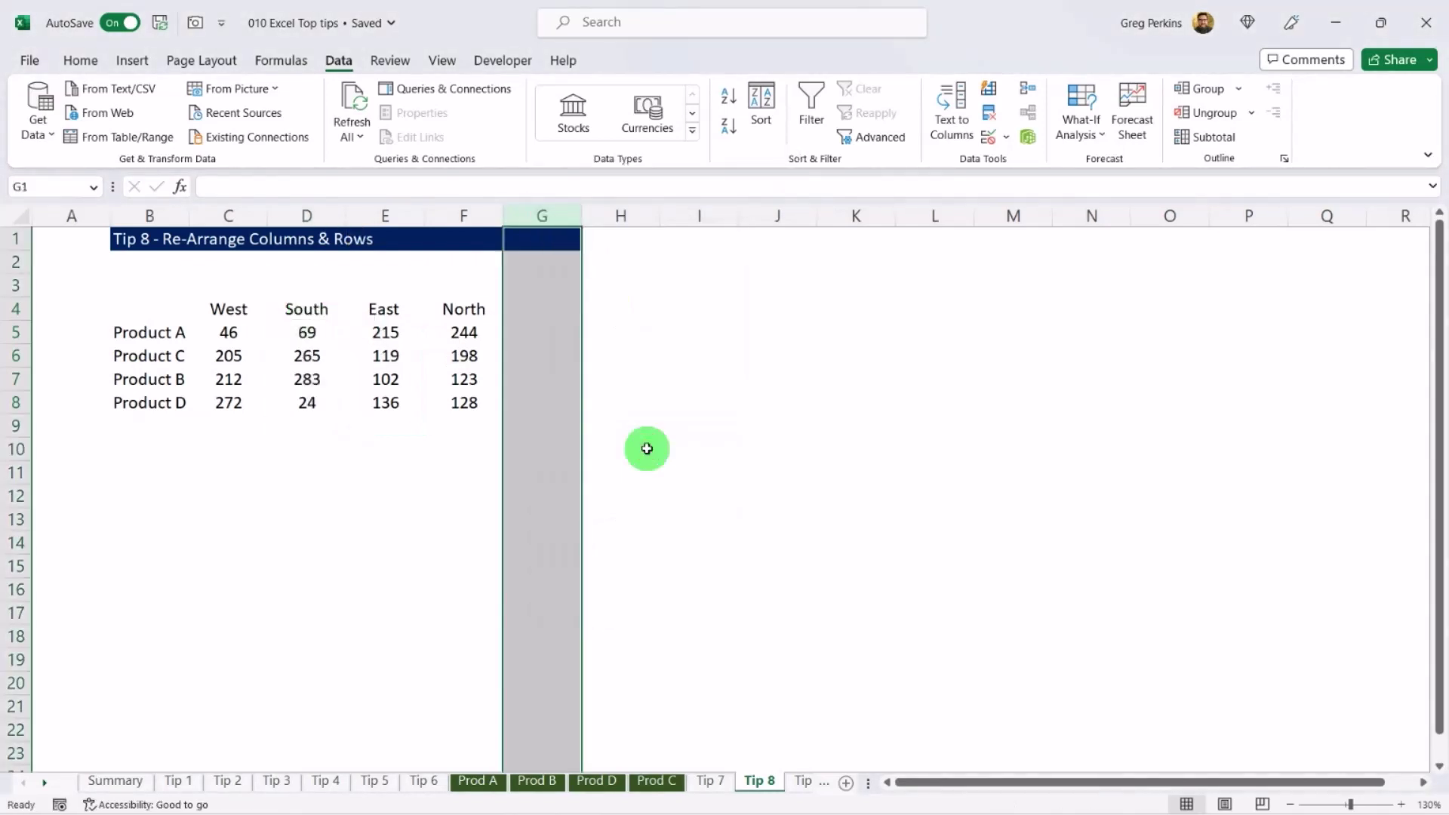
Undo the South data move and the column insertion.
key("ctrl+z")
key("ctrl+z")
key("ctrl+z")
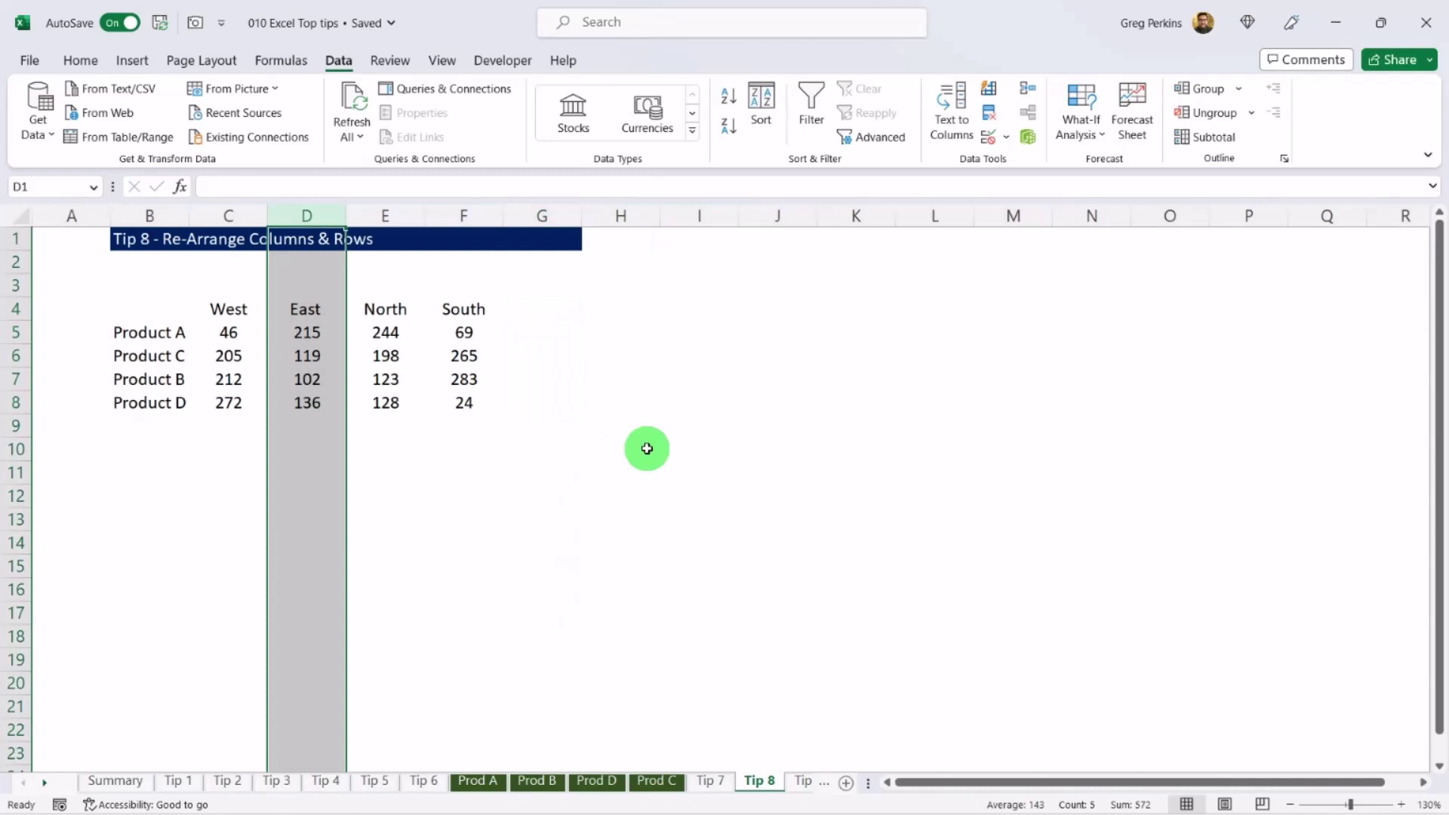
Move the South data F4:F8 between West and East, shifting the other region columns over without overwriting them.
left_click(522, 310)
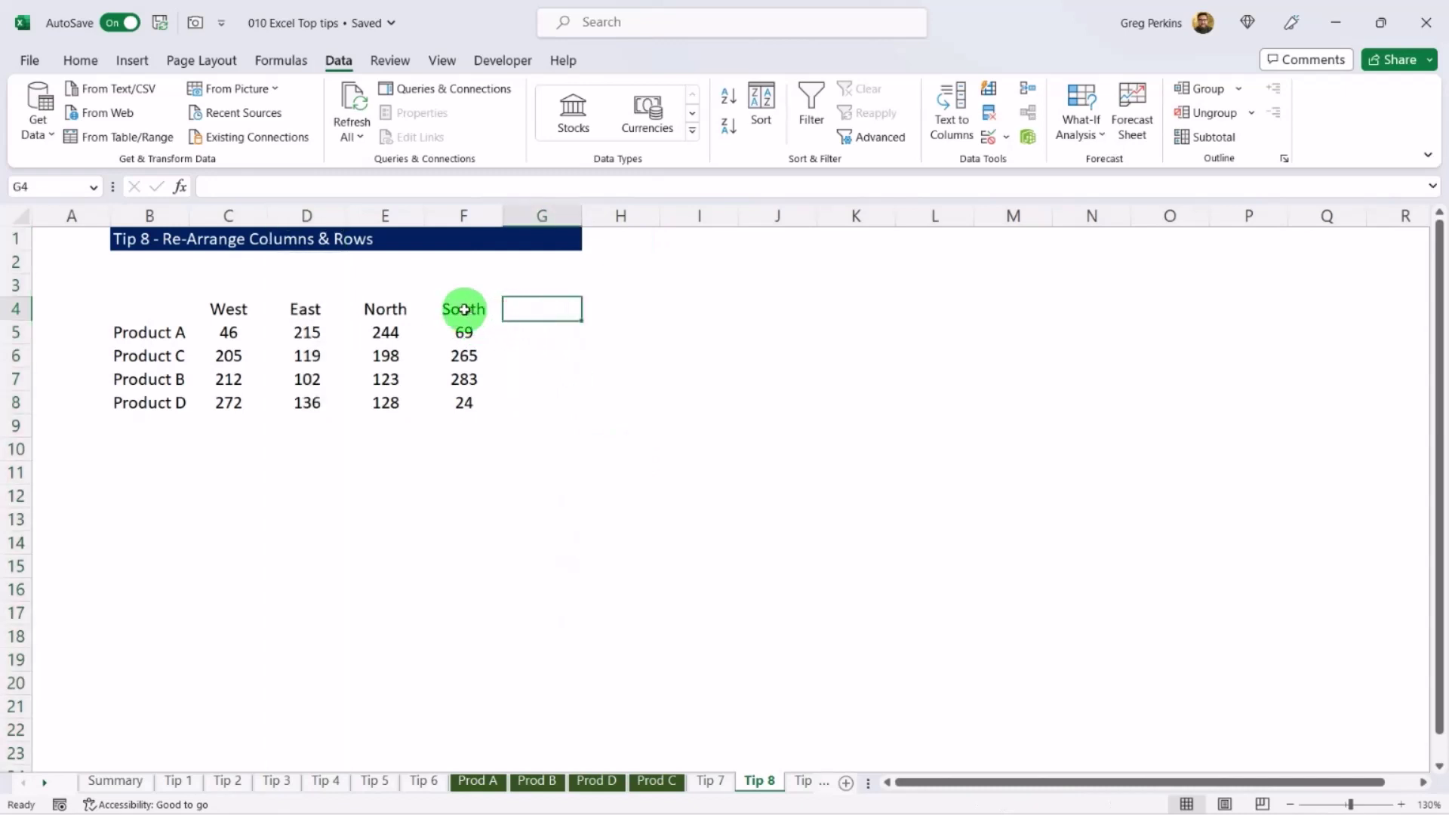
left_click_drag(464, 310, 495, 400)
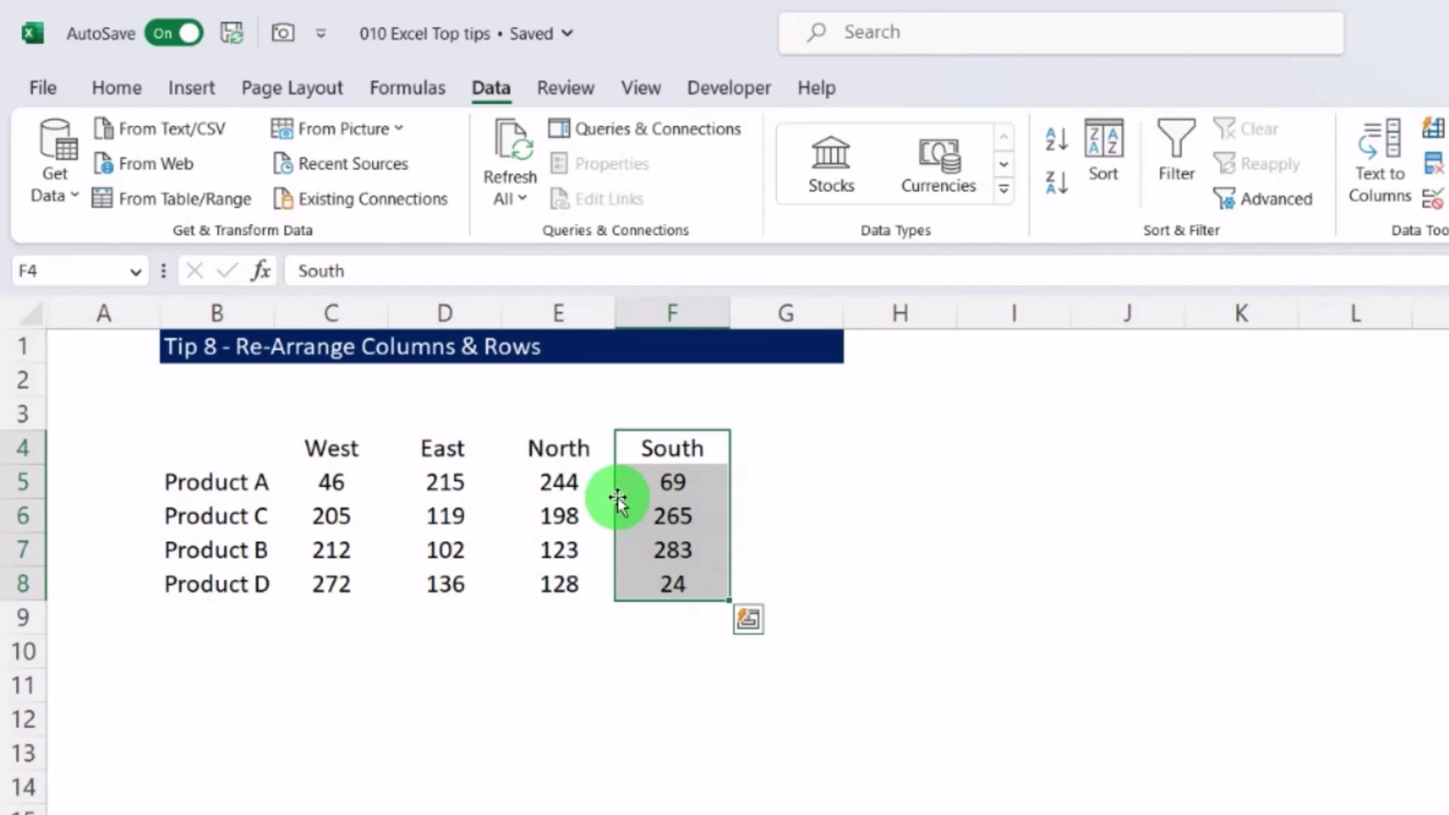
left_click_drag(618, 496, 390, 480)
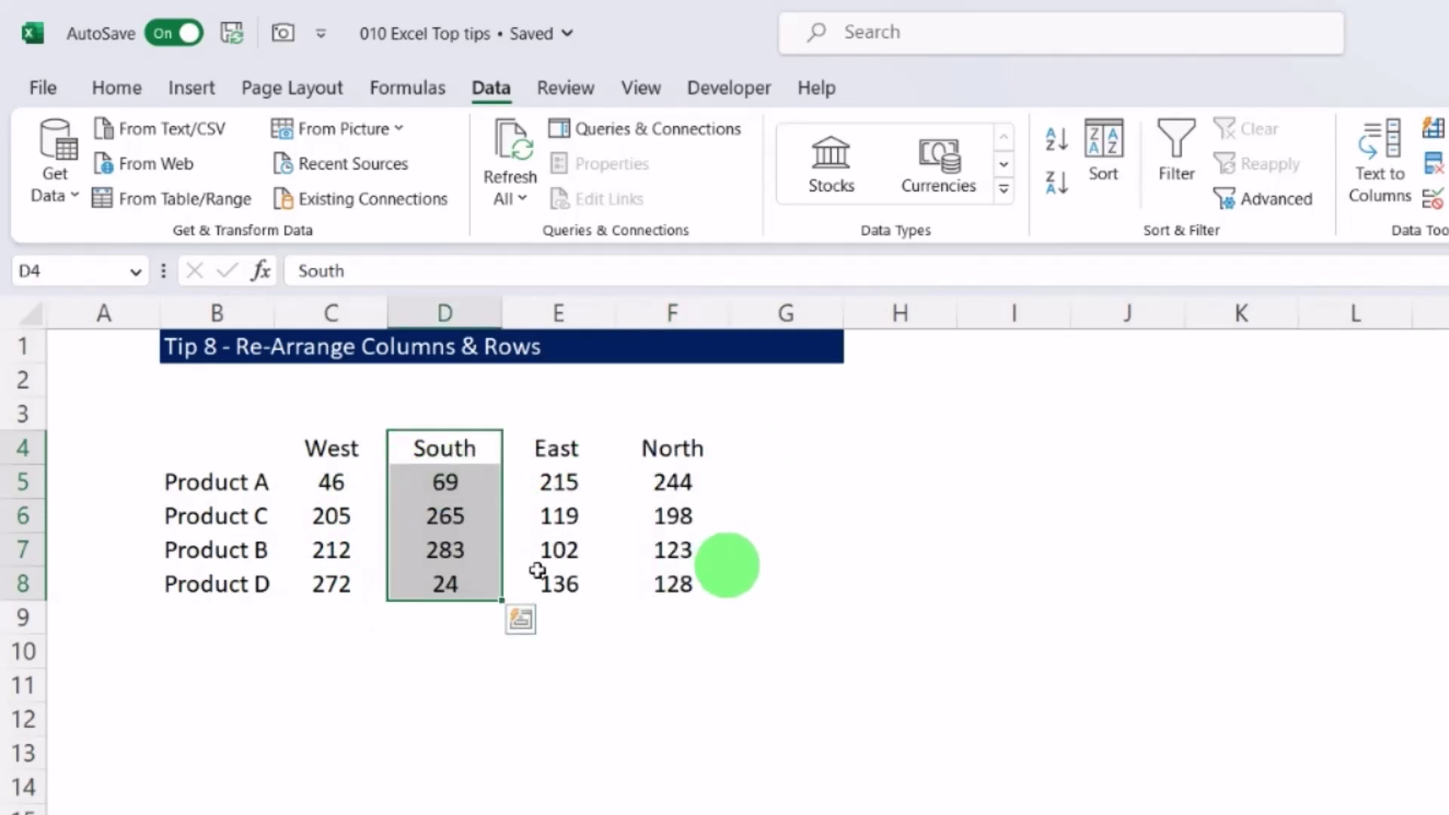
Move the Product B row B7:F7 above the Product C row, shifting the existing rows down.
left_click(203, 554)
left_click_drag(203, 553, 642, 555)
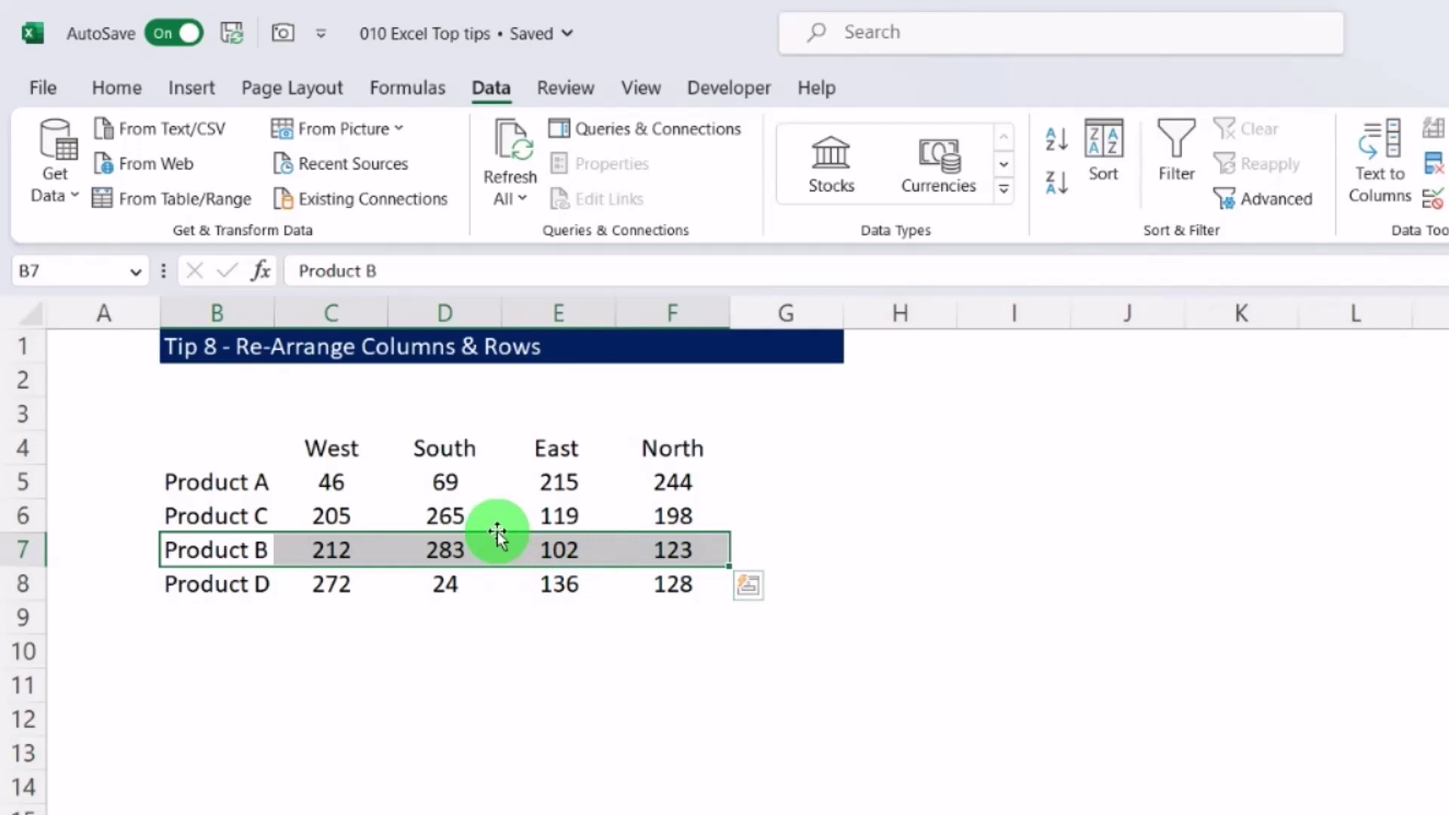
left_click_drag(497, 529, 487, 500)
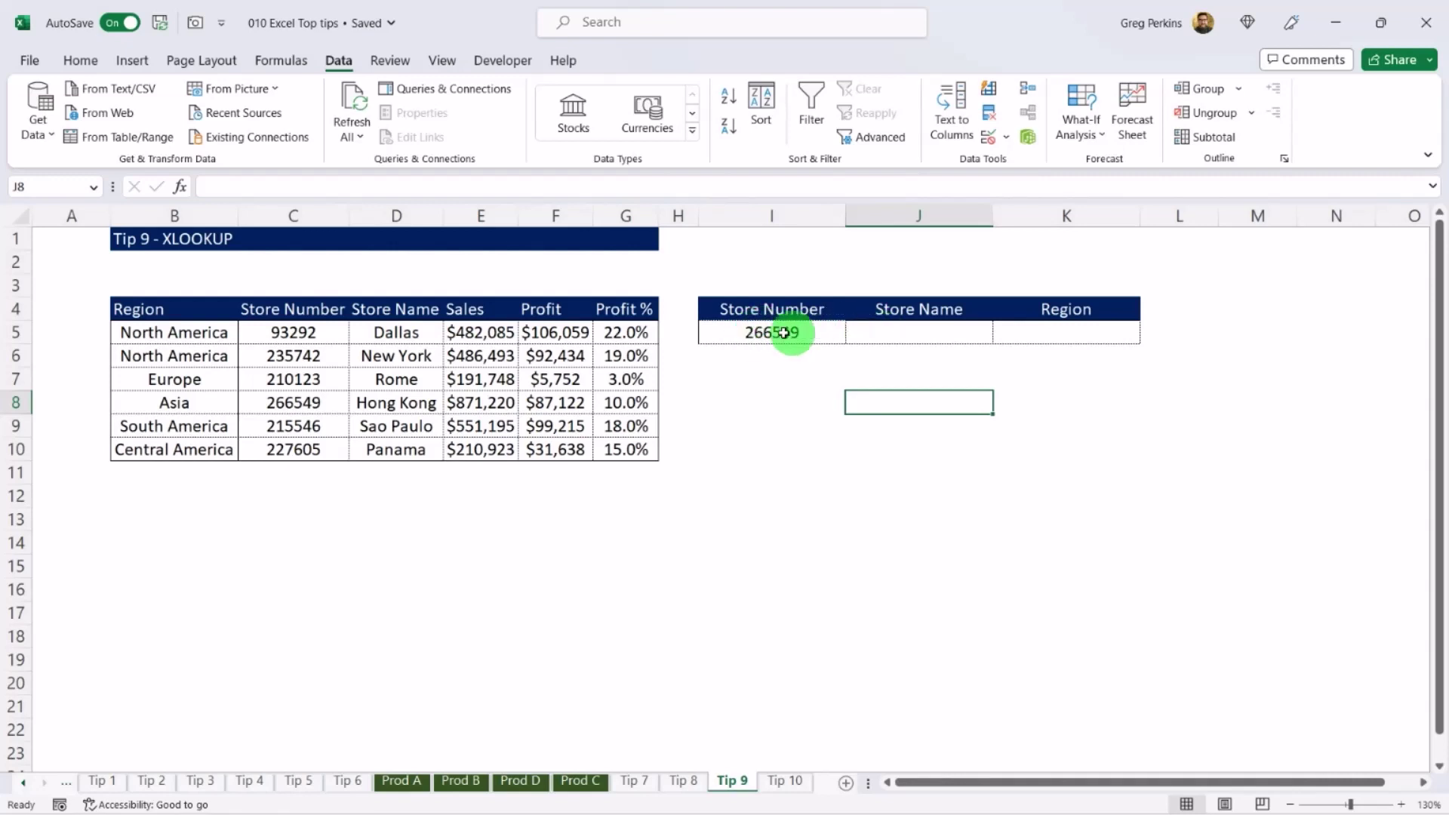
Look up the store name in J5 of Tip 9 with =XLOOKUP(I5,C5:C10,D5:D10).
left_click(880, 330)
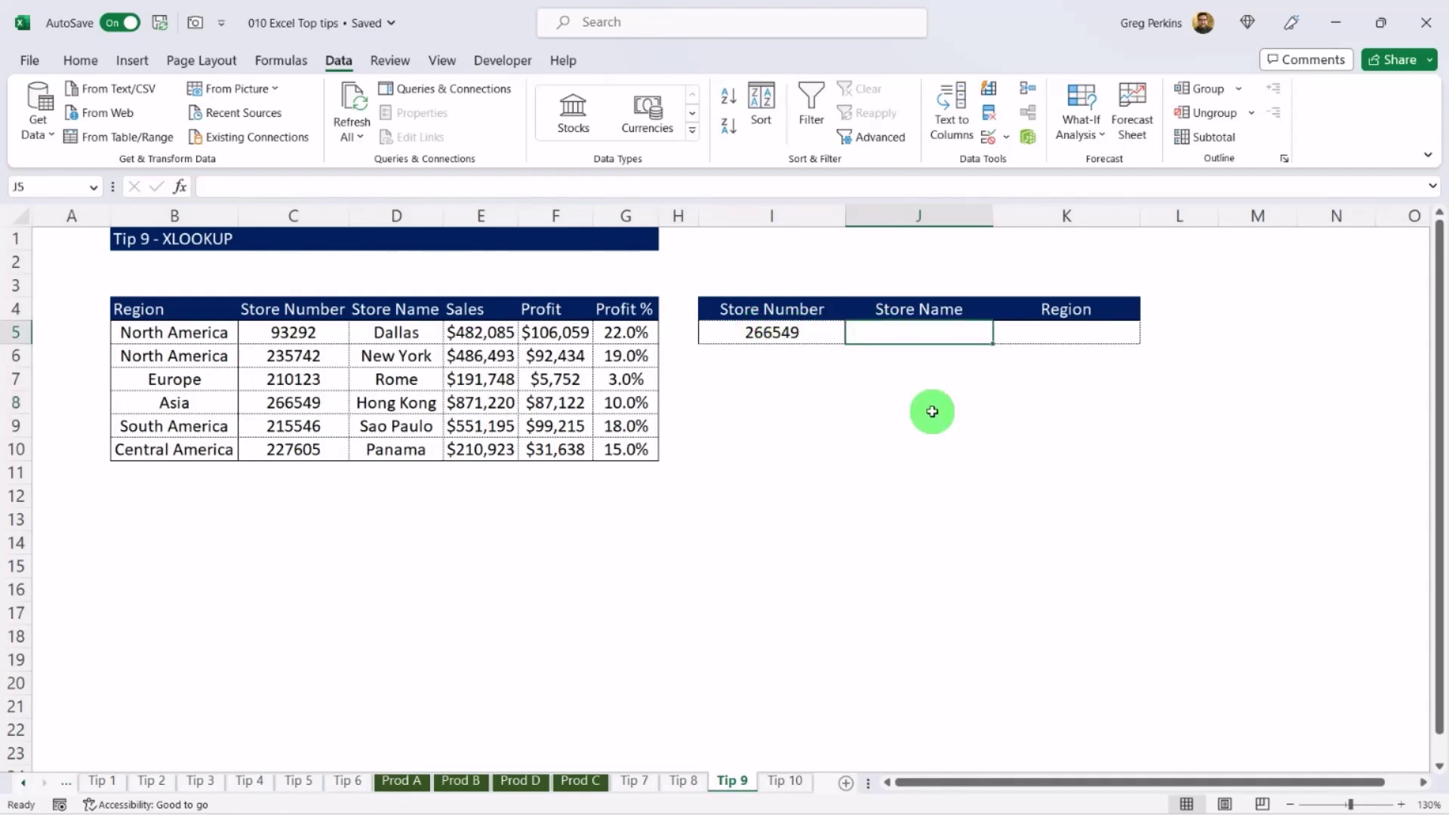
type("=XL")
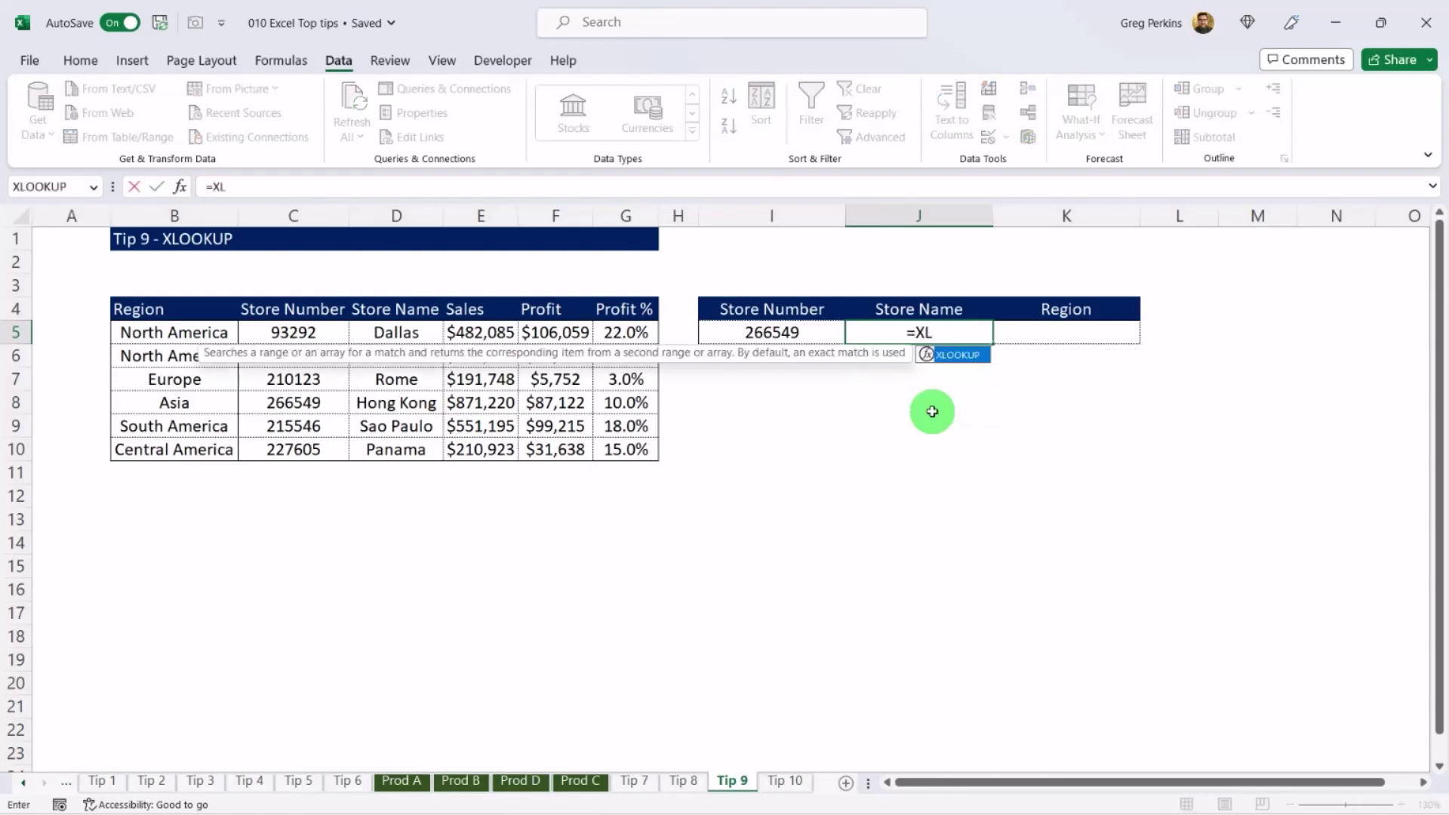
key("Tab")
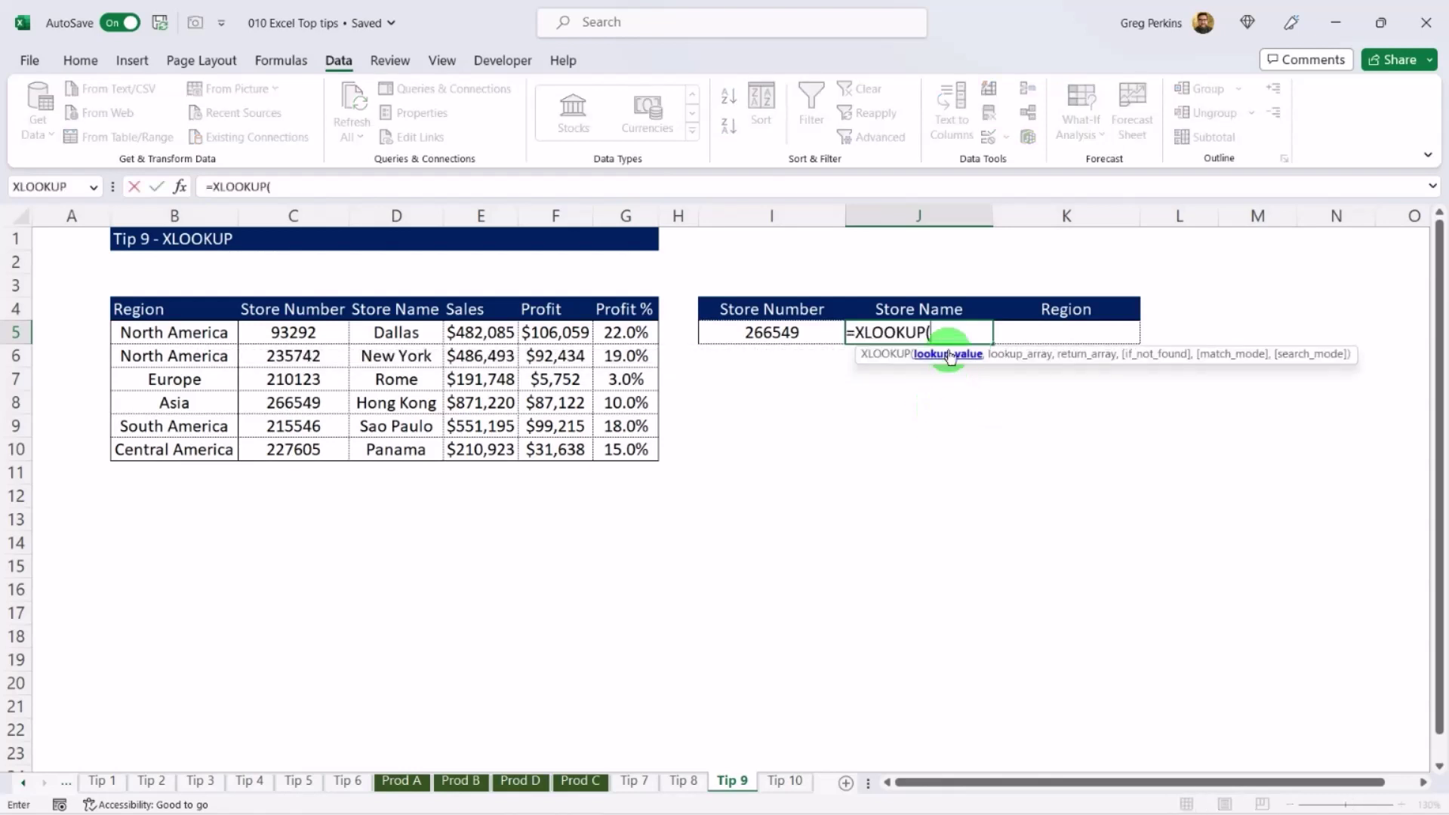
left_click(790, 336)
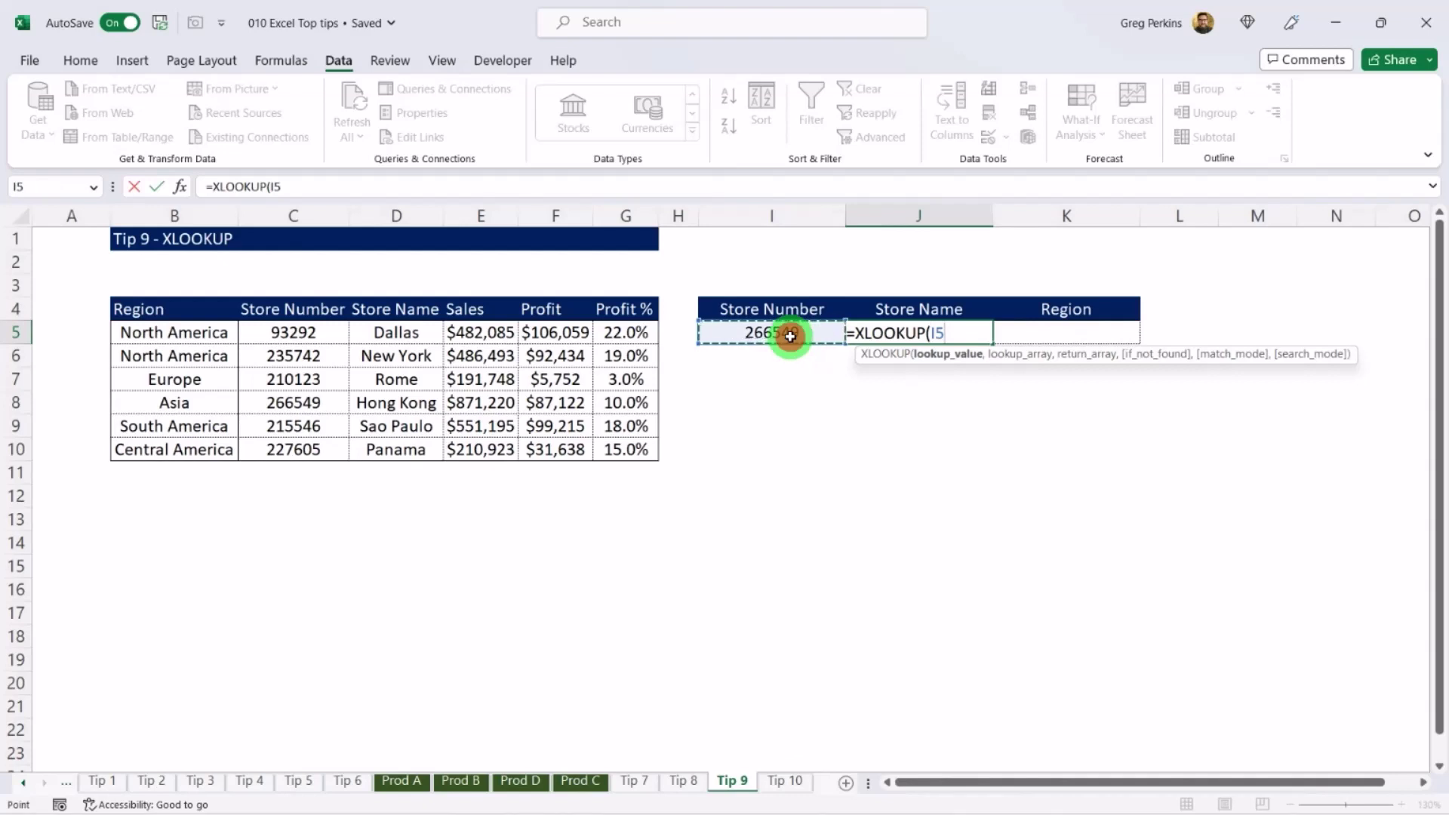
type(",")
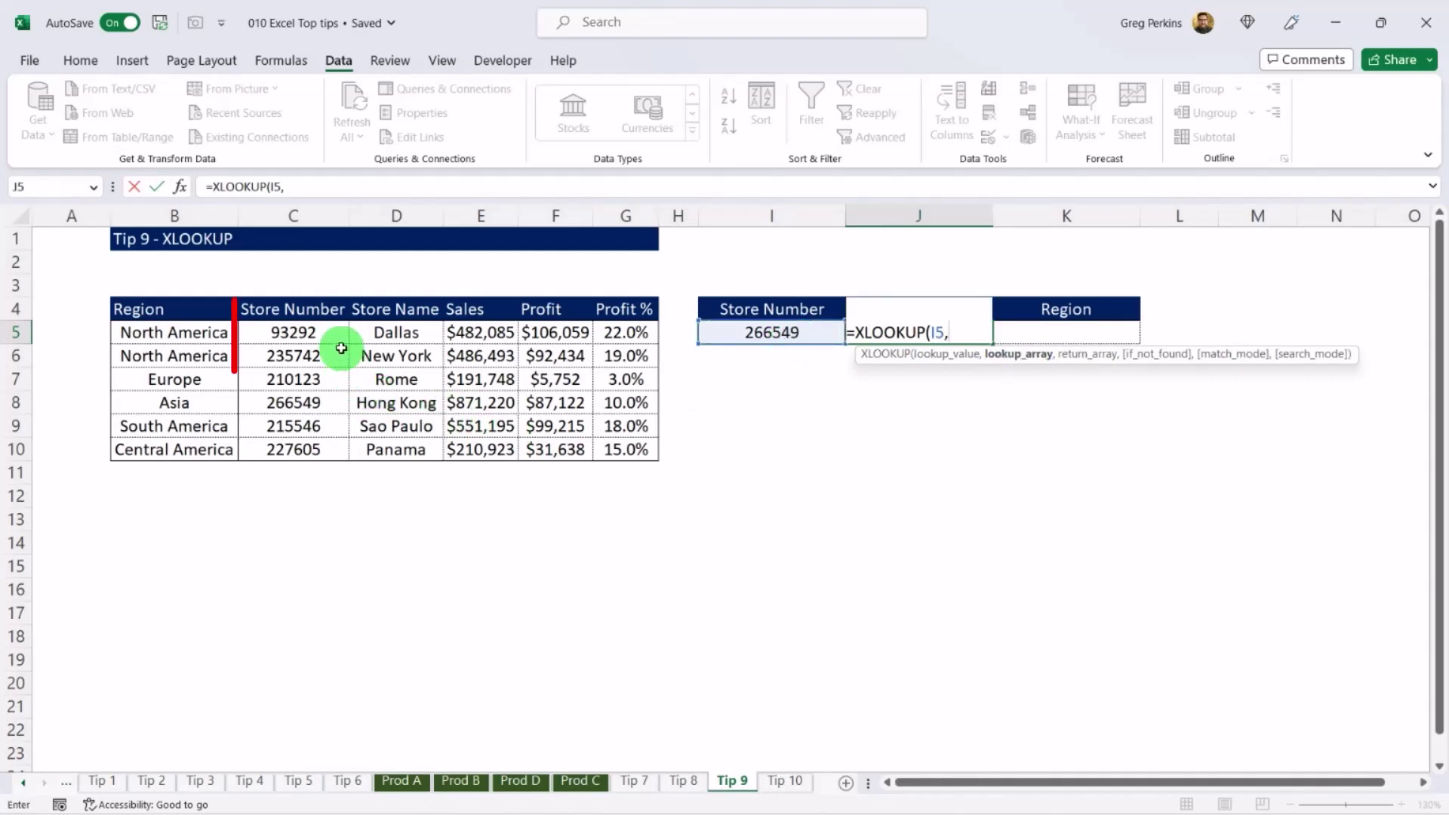
left_click(314, 333)
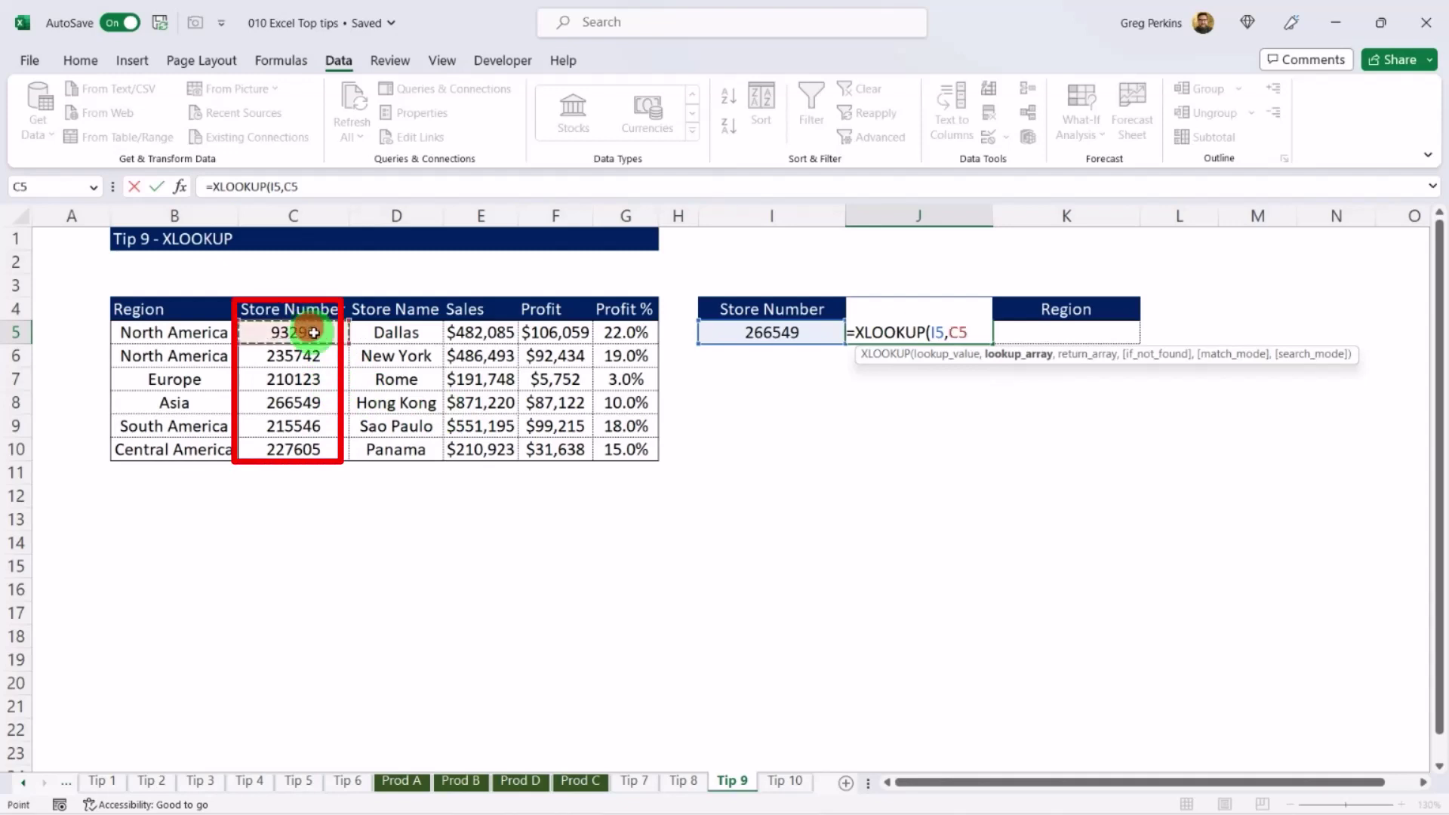
left_click_drag(314, 333, 311, 444)
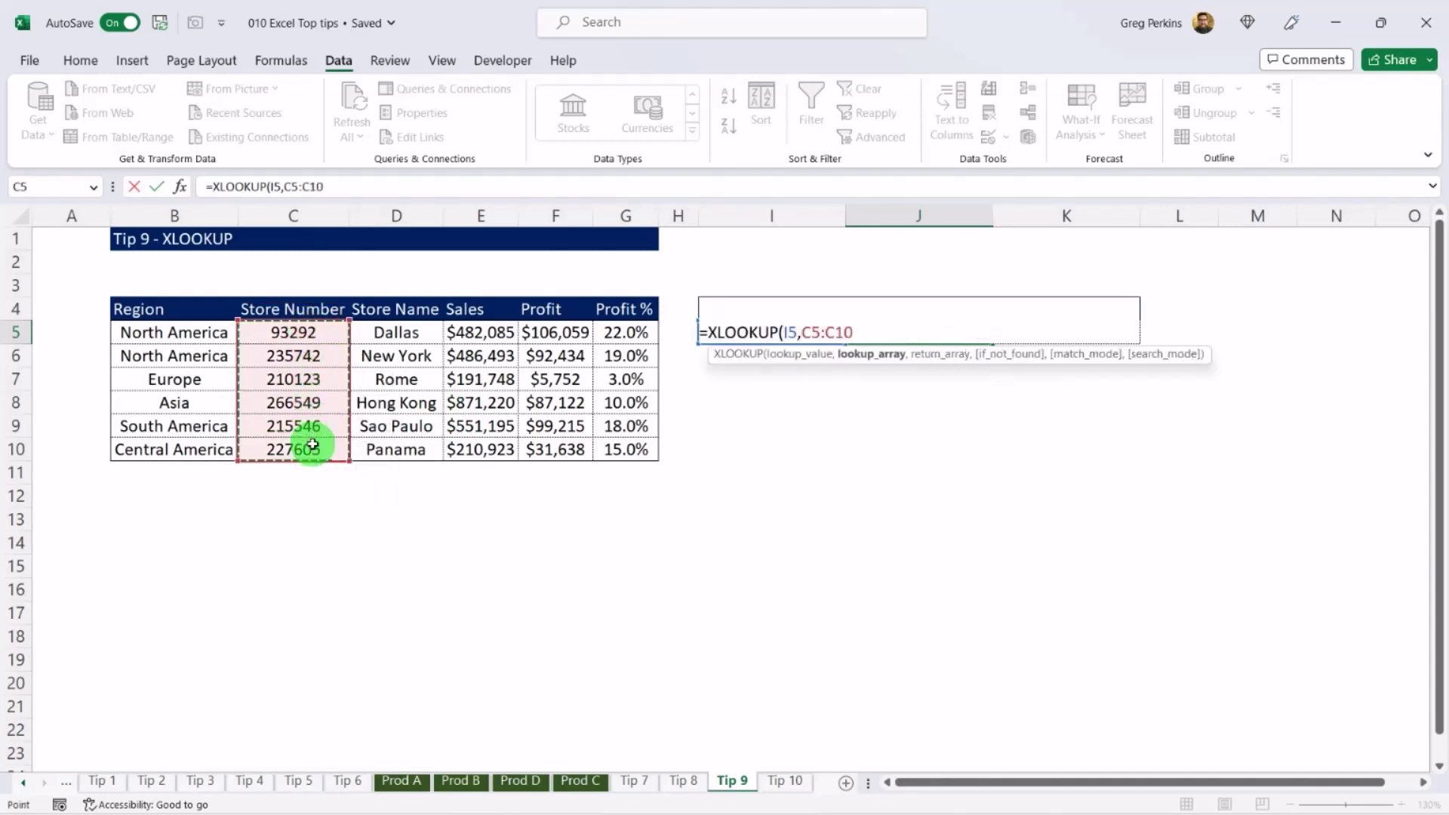
type(",")
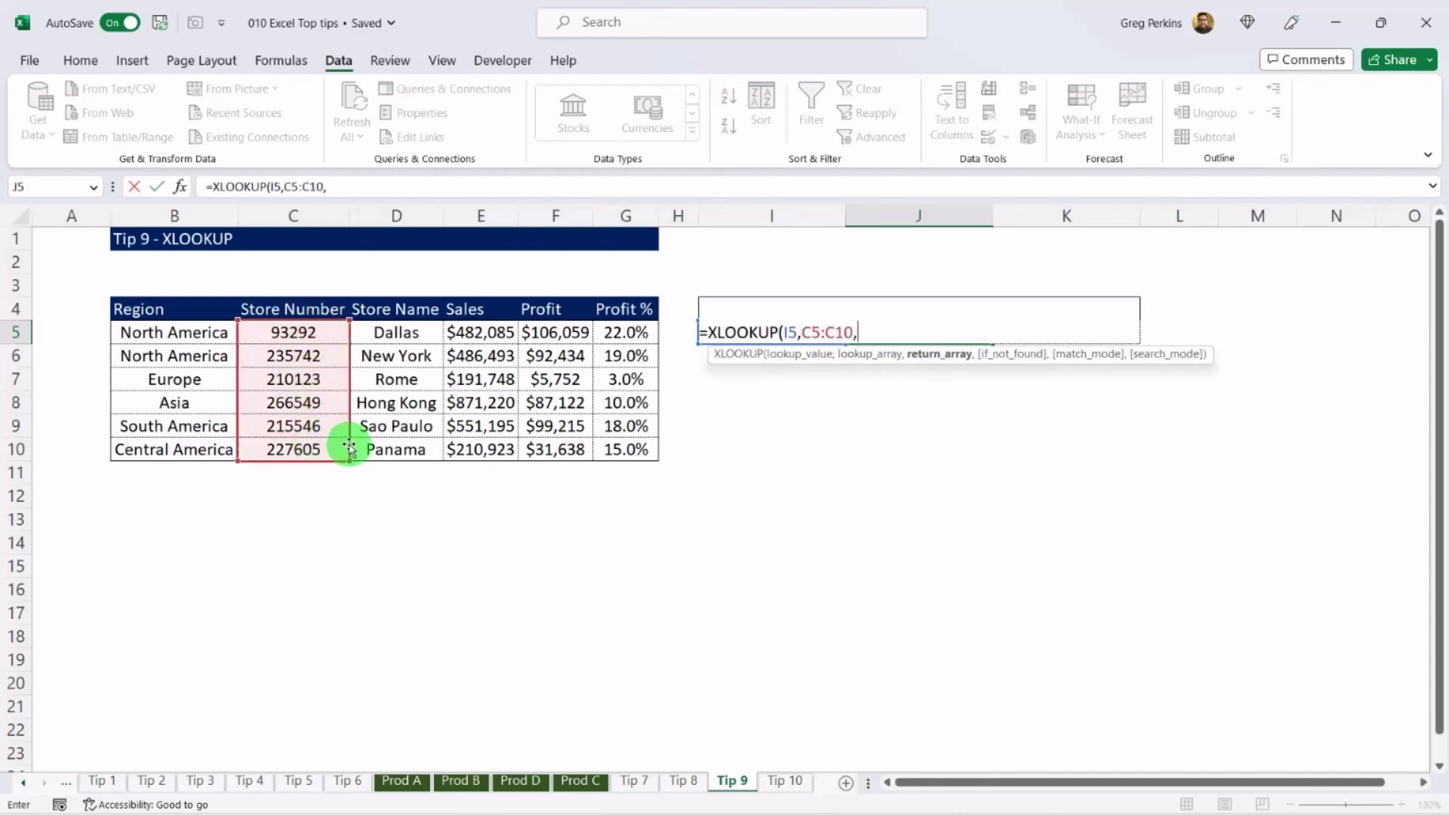
left_click(403, 330)
left_click_drag(403, 331, 416, 443)
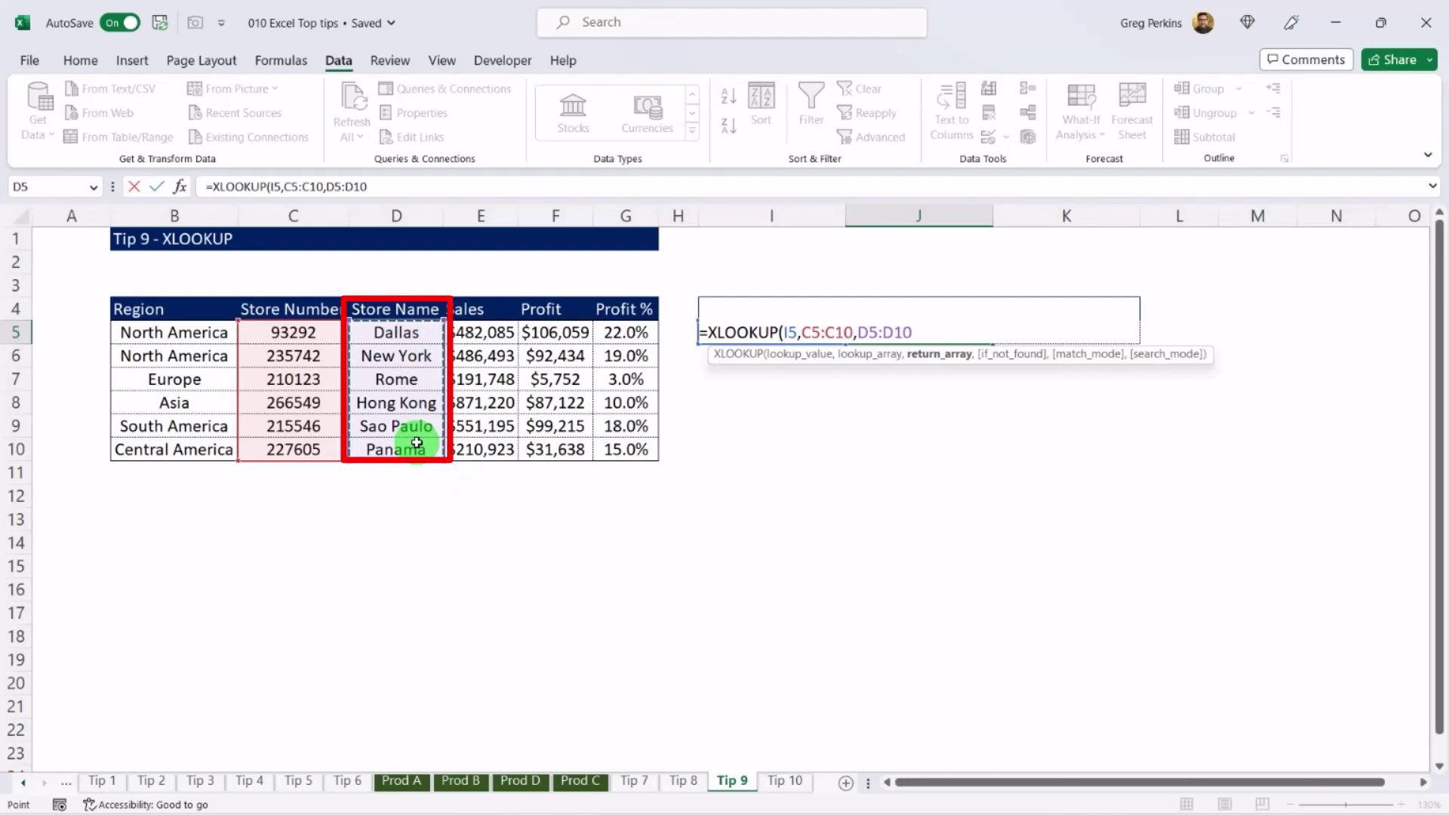
type(")")
key("Return")
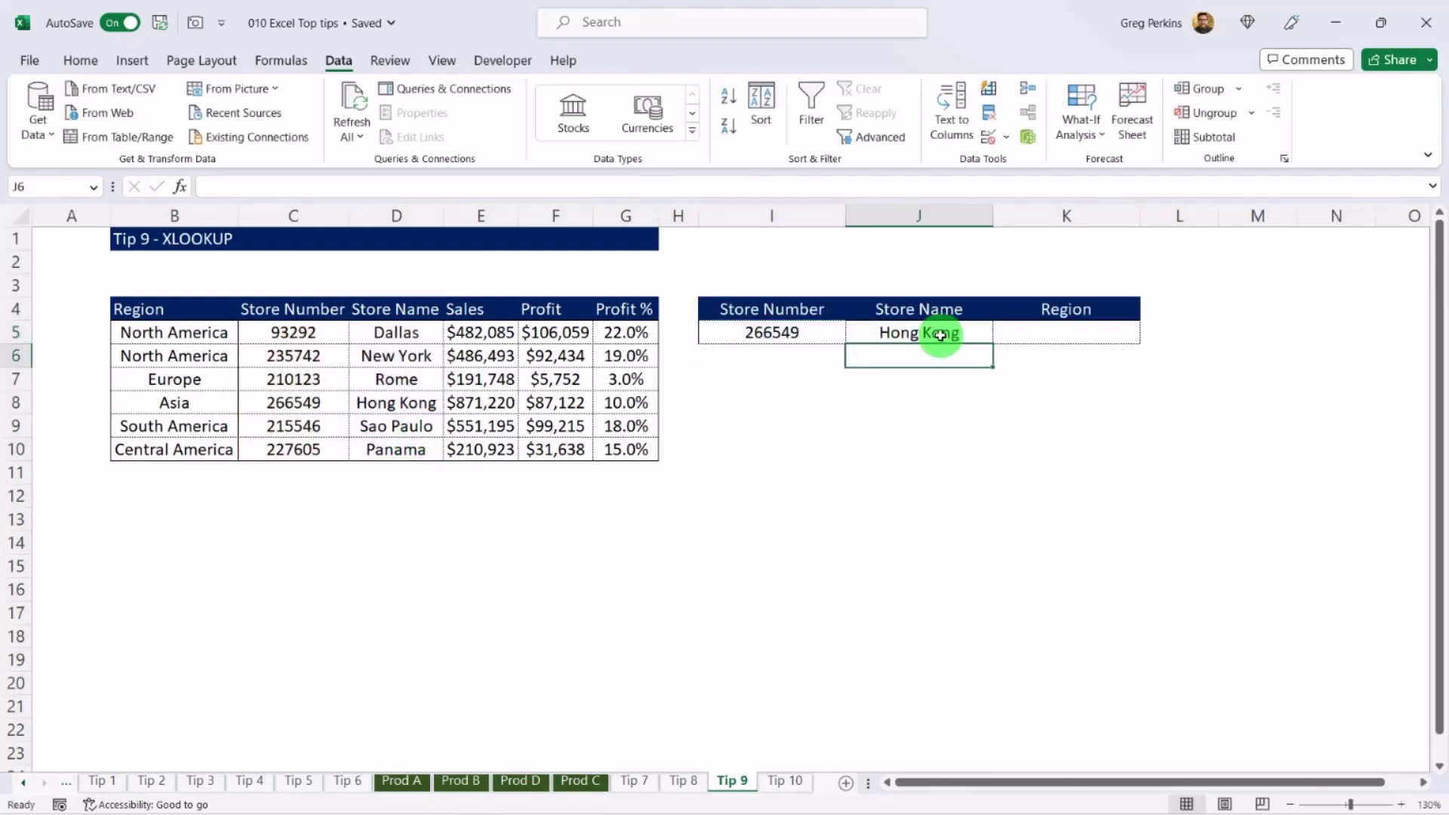
Look up the region in K5 with =XLOOKUP(I5,C5:C10,B5:B10).
left_click(1055, 334)
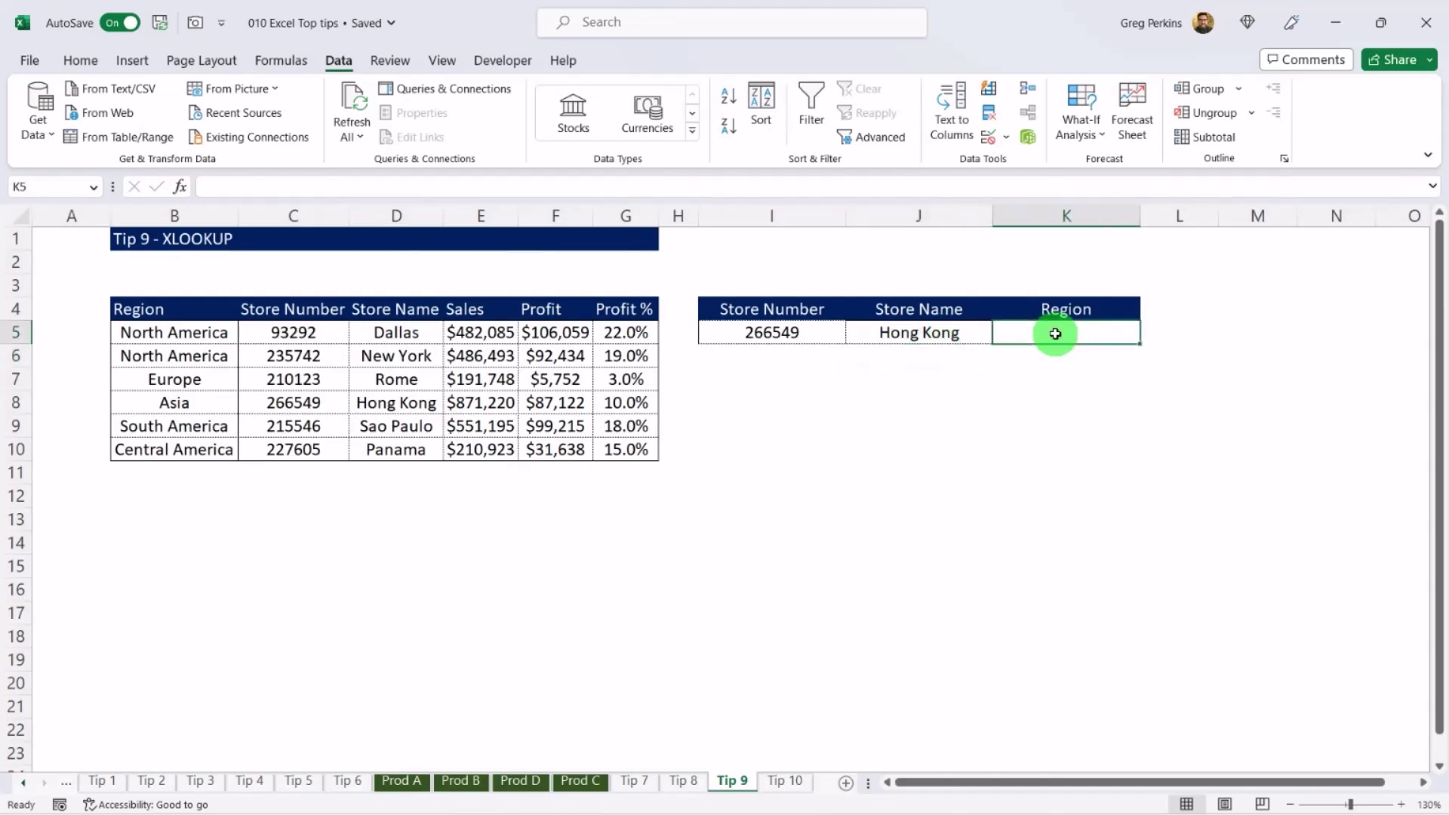
type("=")
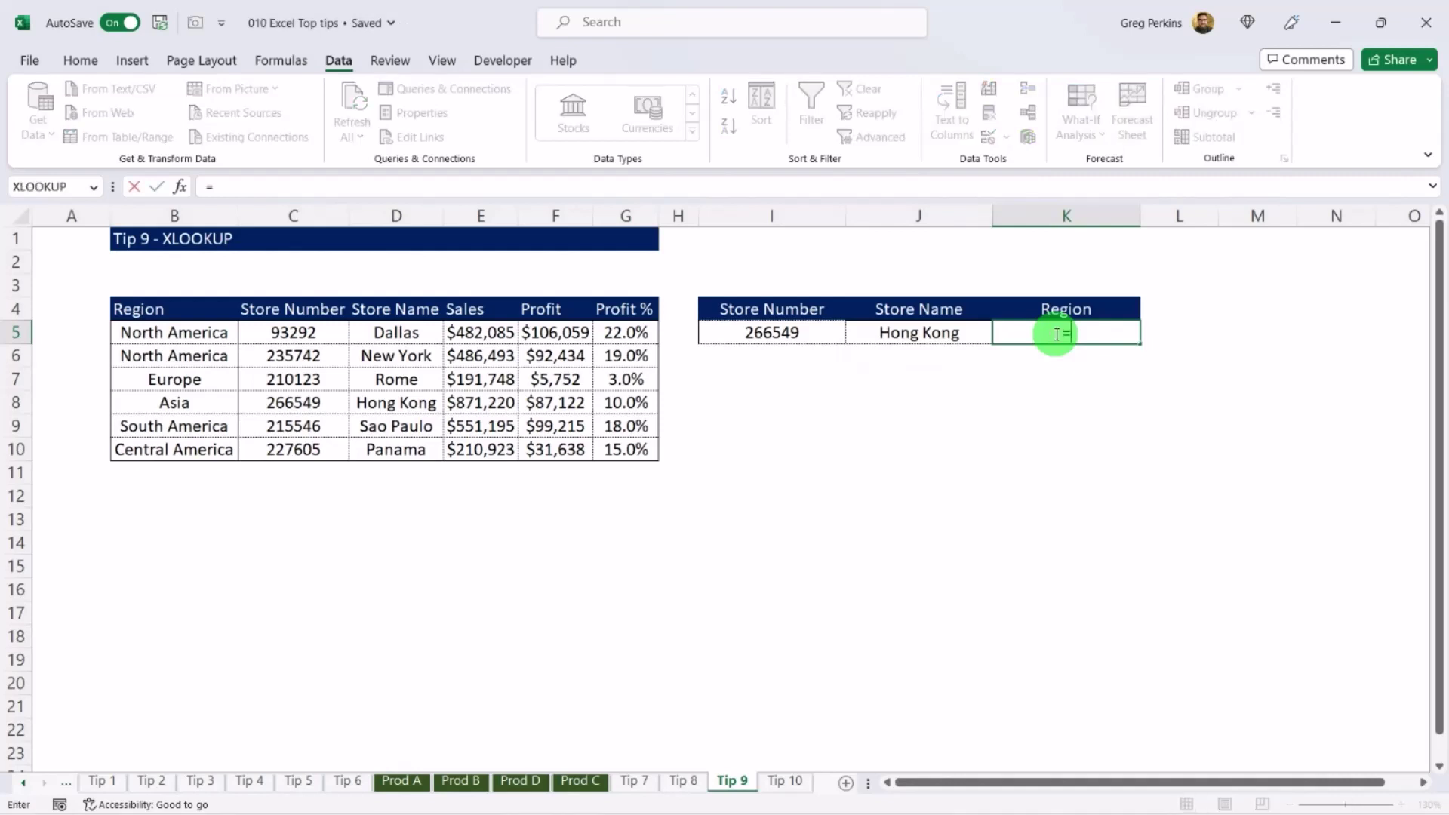
type("xl")
key("Tab")
left_click(780, 333)
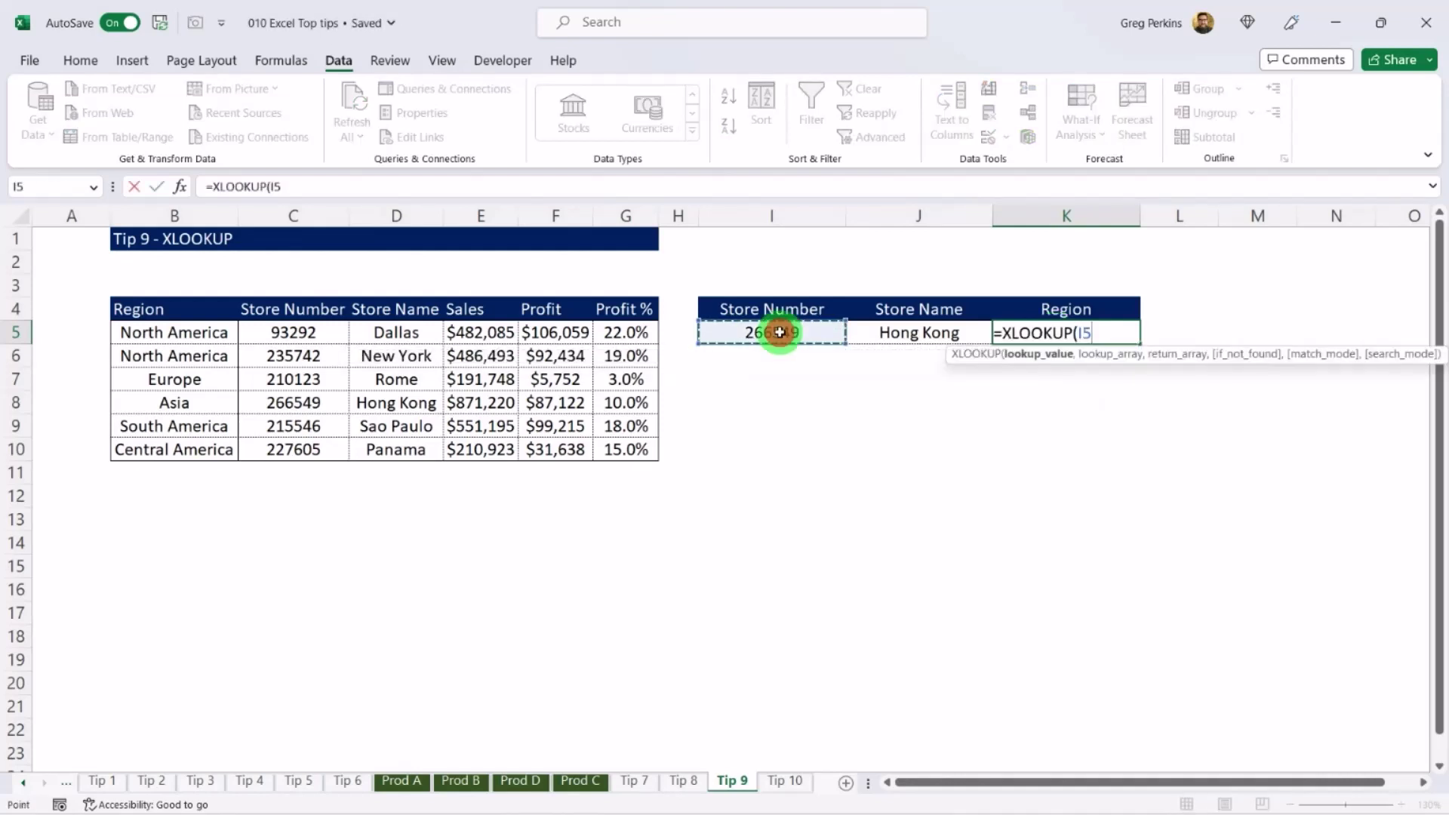
type(",")
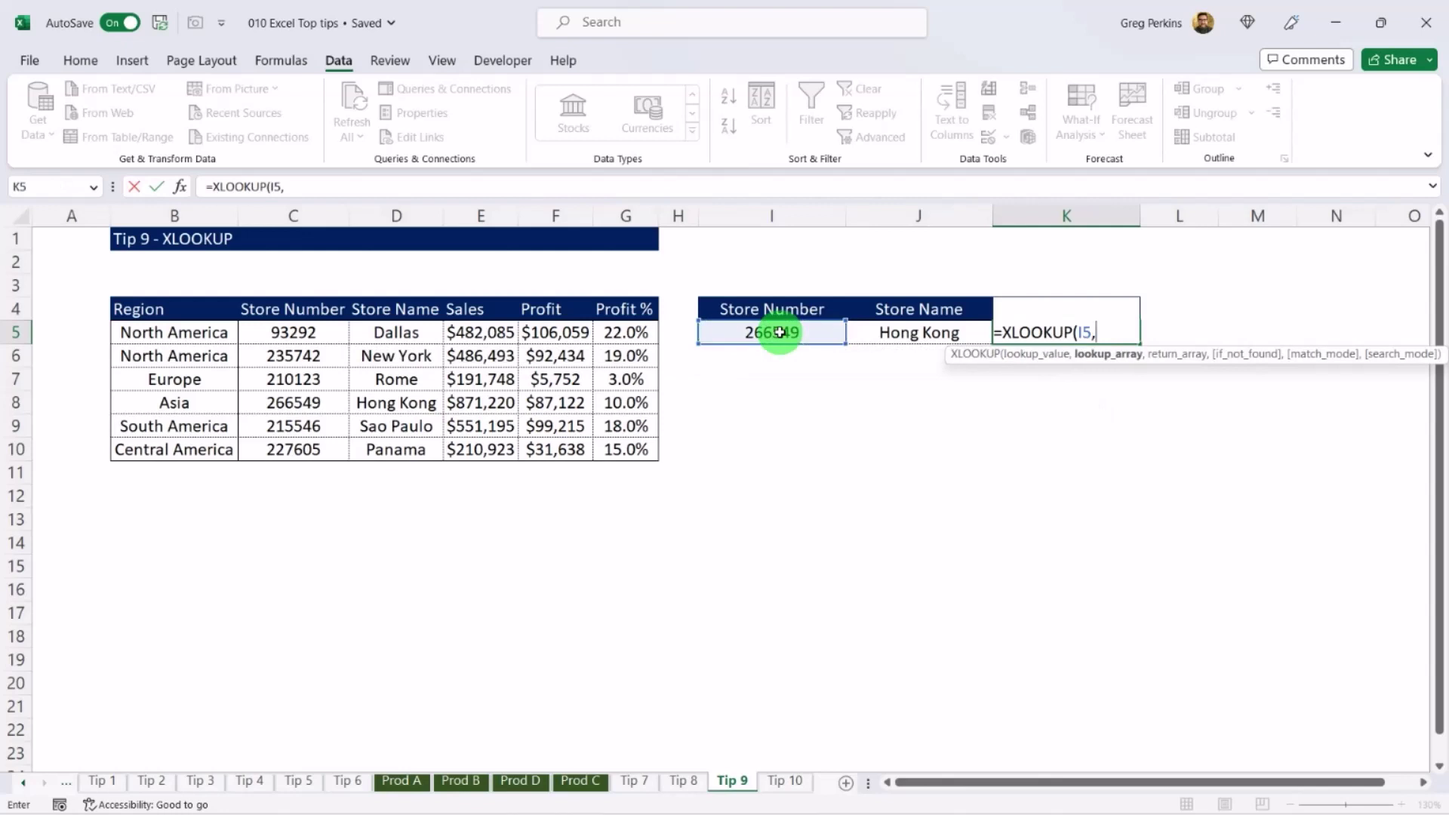
left_click_drag(318, 327, 317, 450)
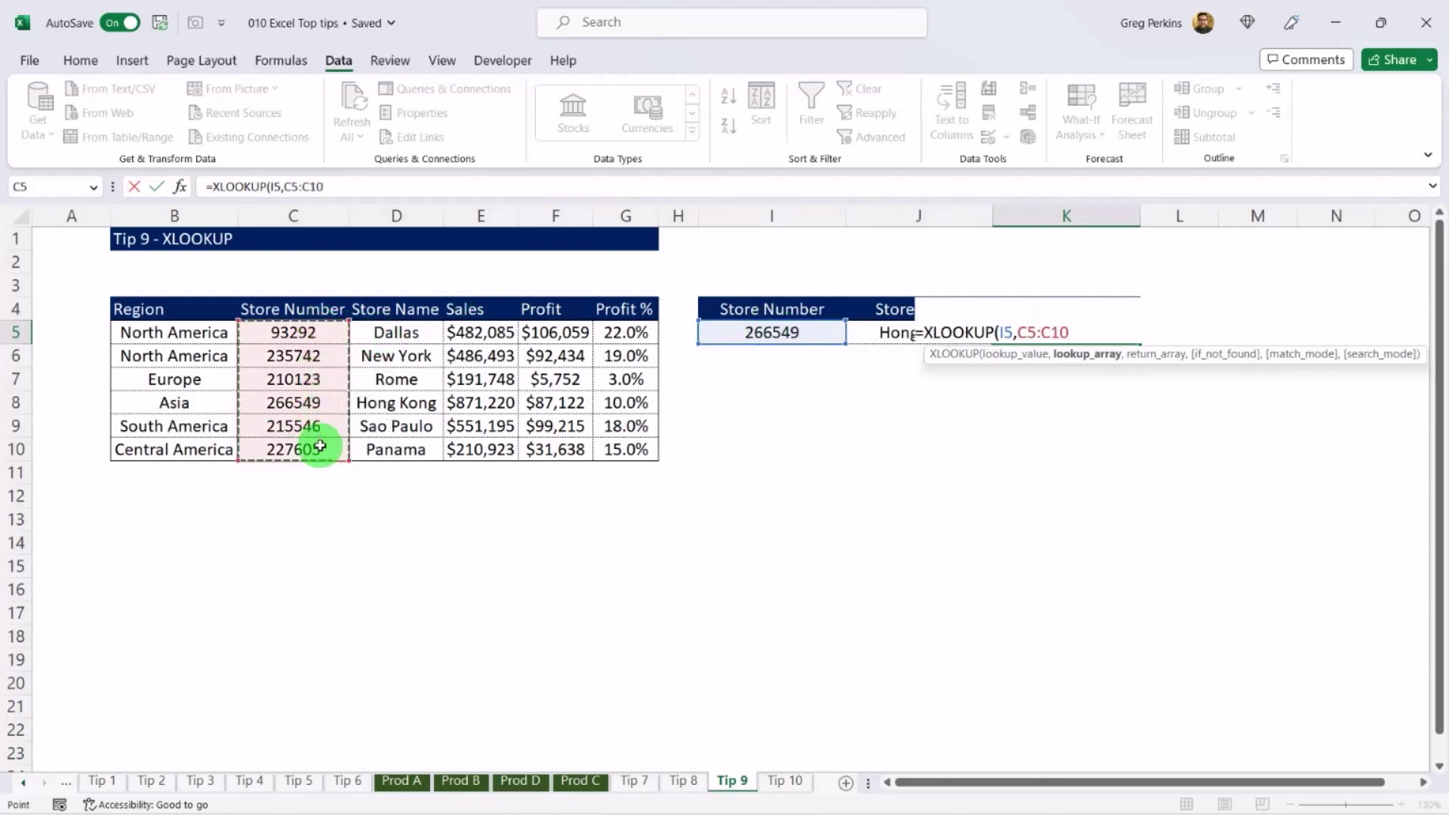
type(",")
left_click(201, 331)
left_click_drag(200, 332, 196, 443)
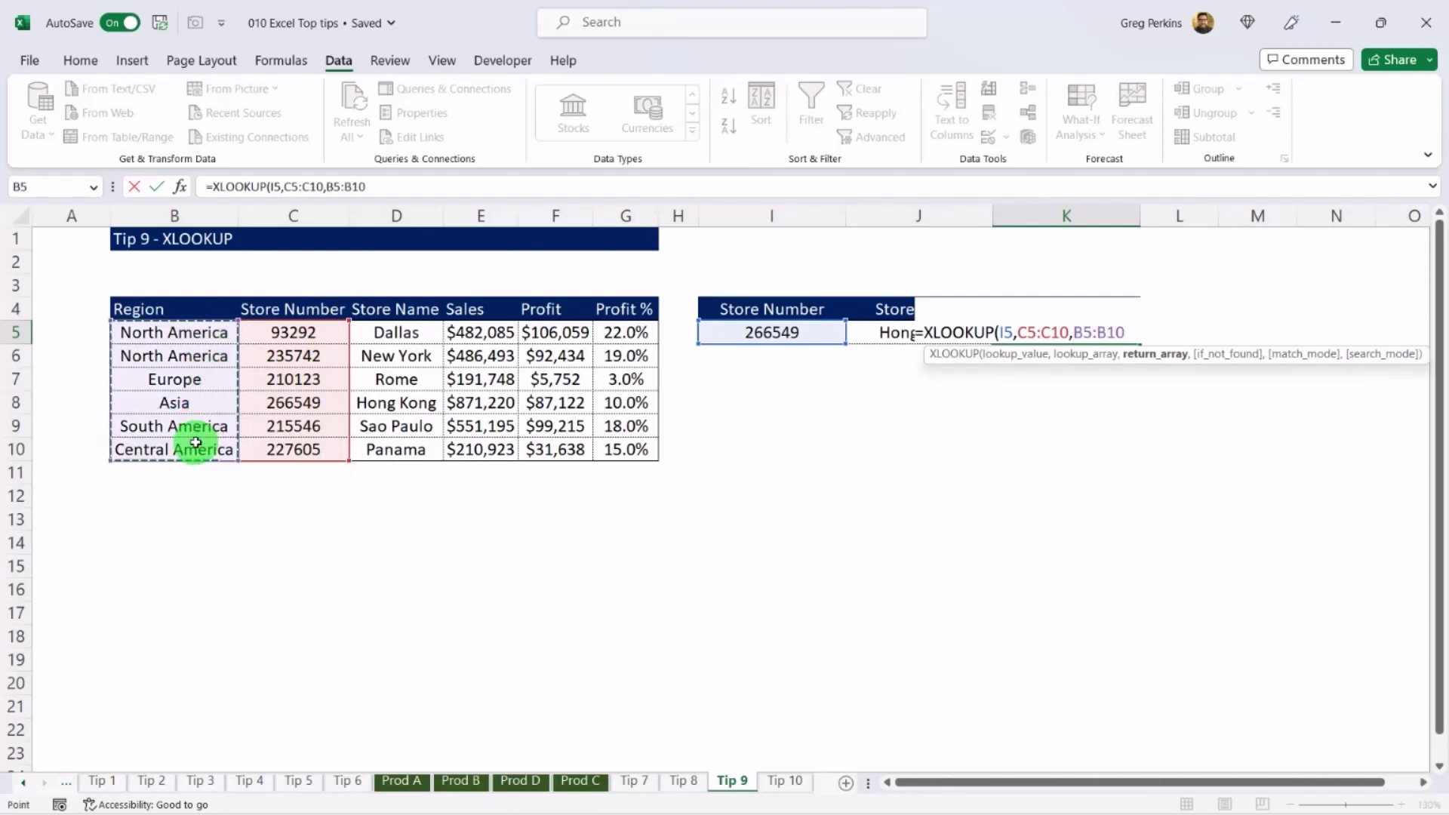
type(")")
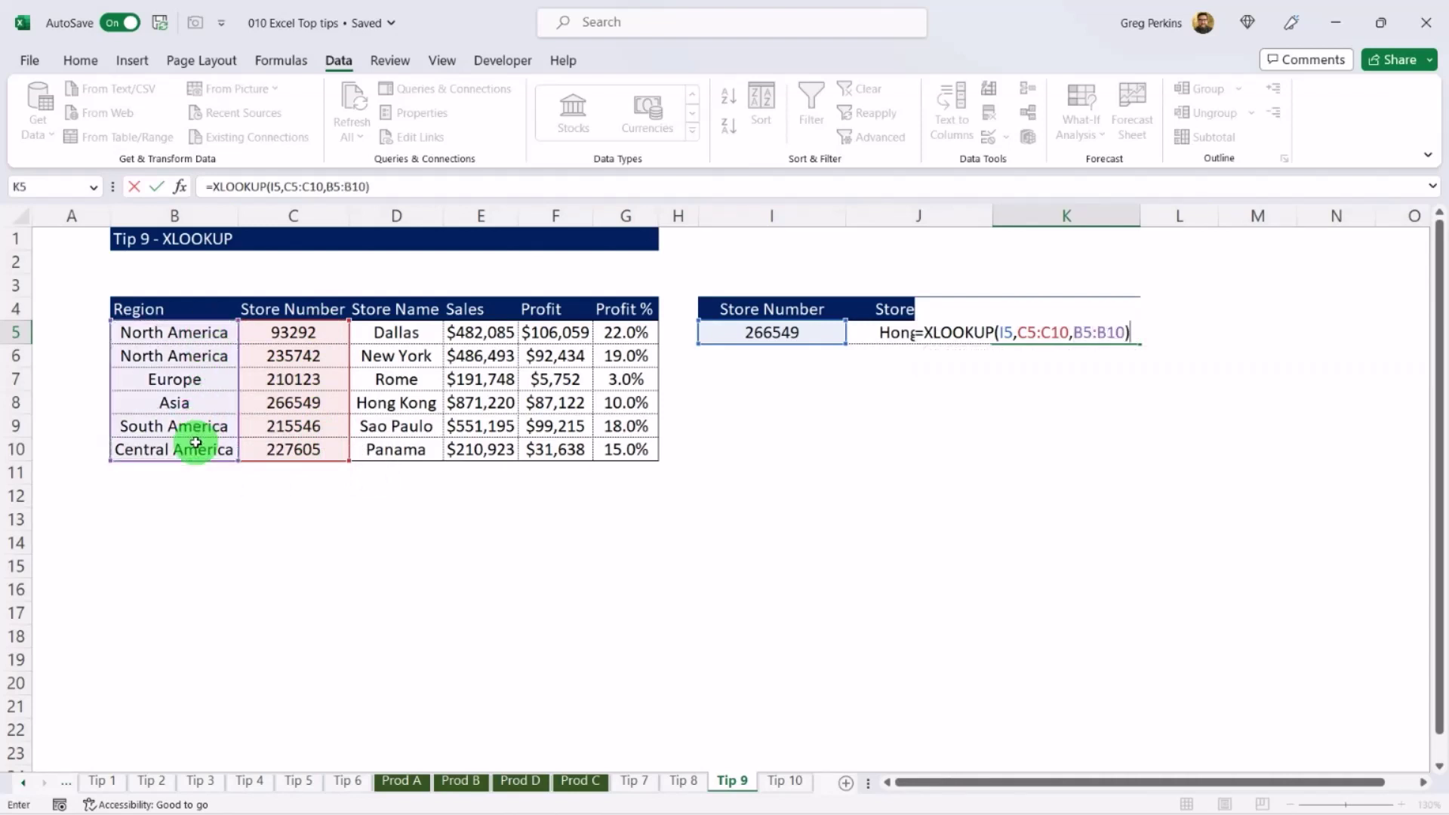
key("Return")
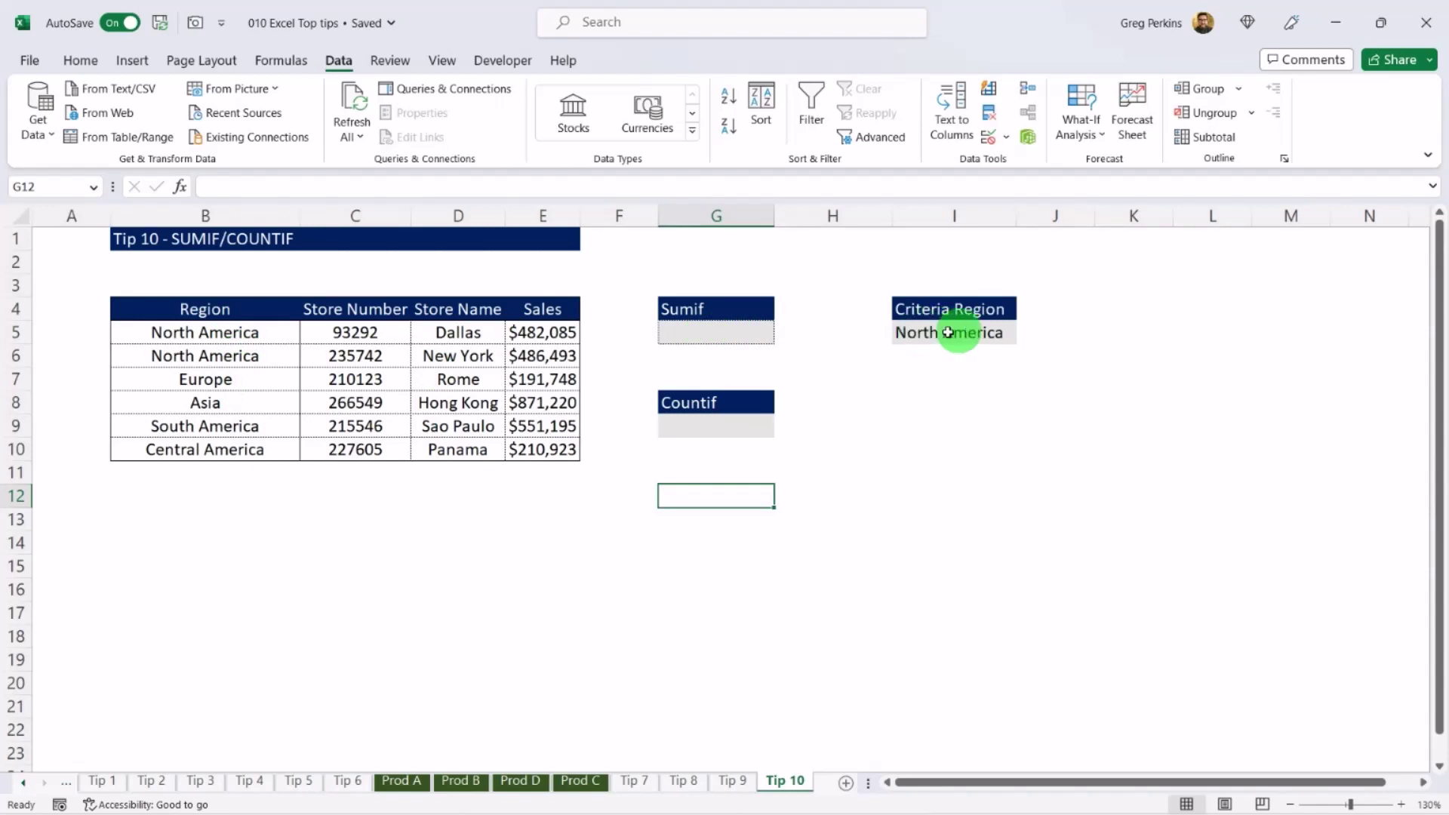
Total the sales for the criteria region in G5 with =SUMIF(B5:B10,I5,E5:E10), and check it against the sum of E5:E6.
left_click(706, 333)
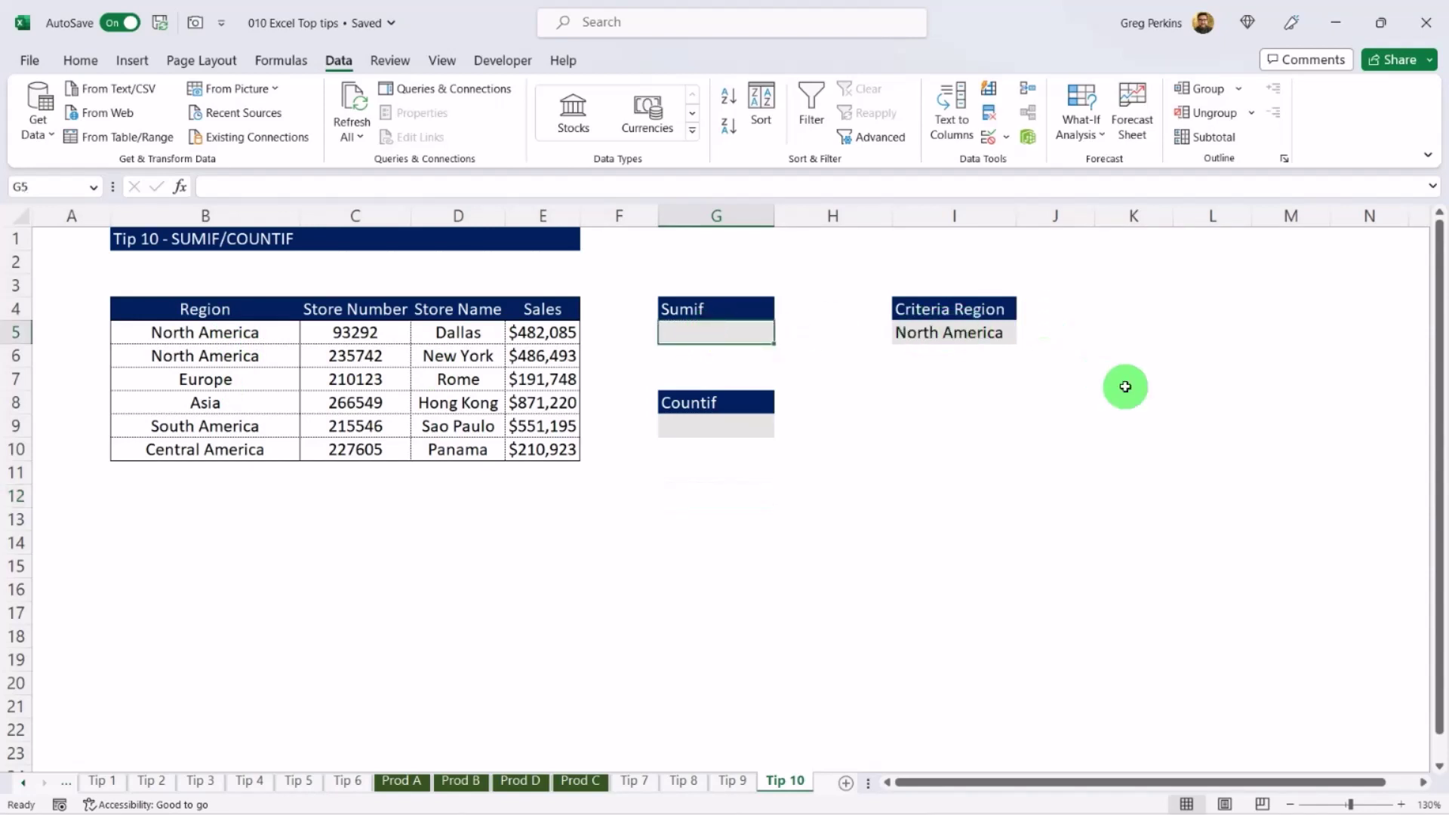
type("=SUMI")
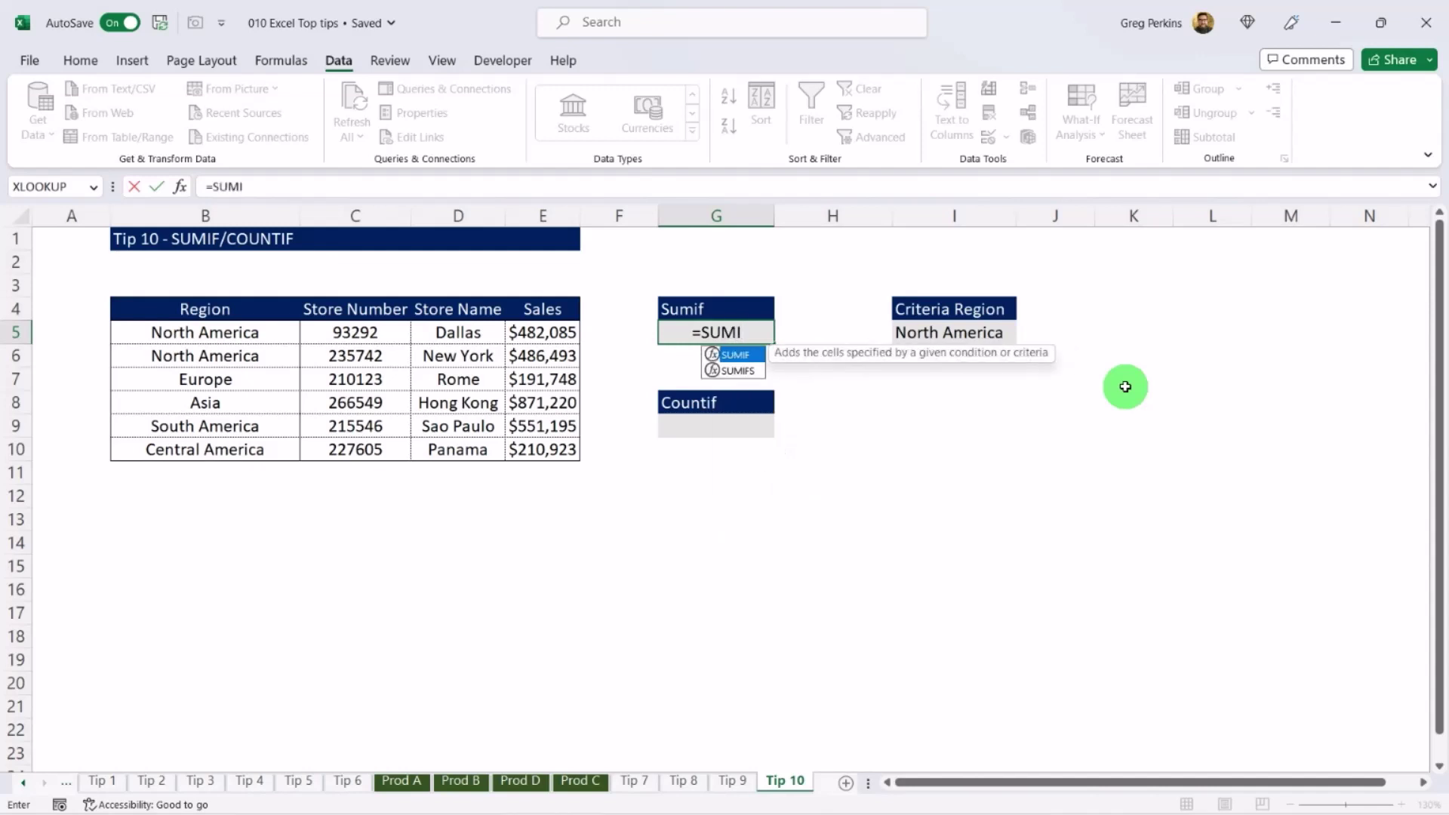
type("F(")
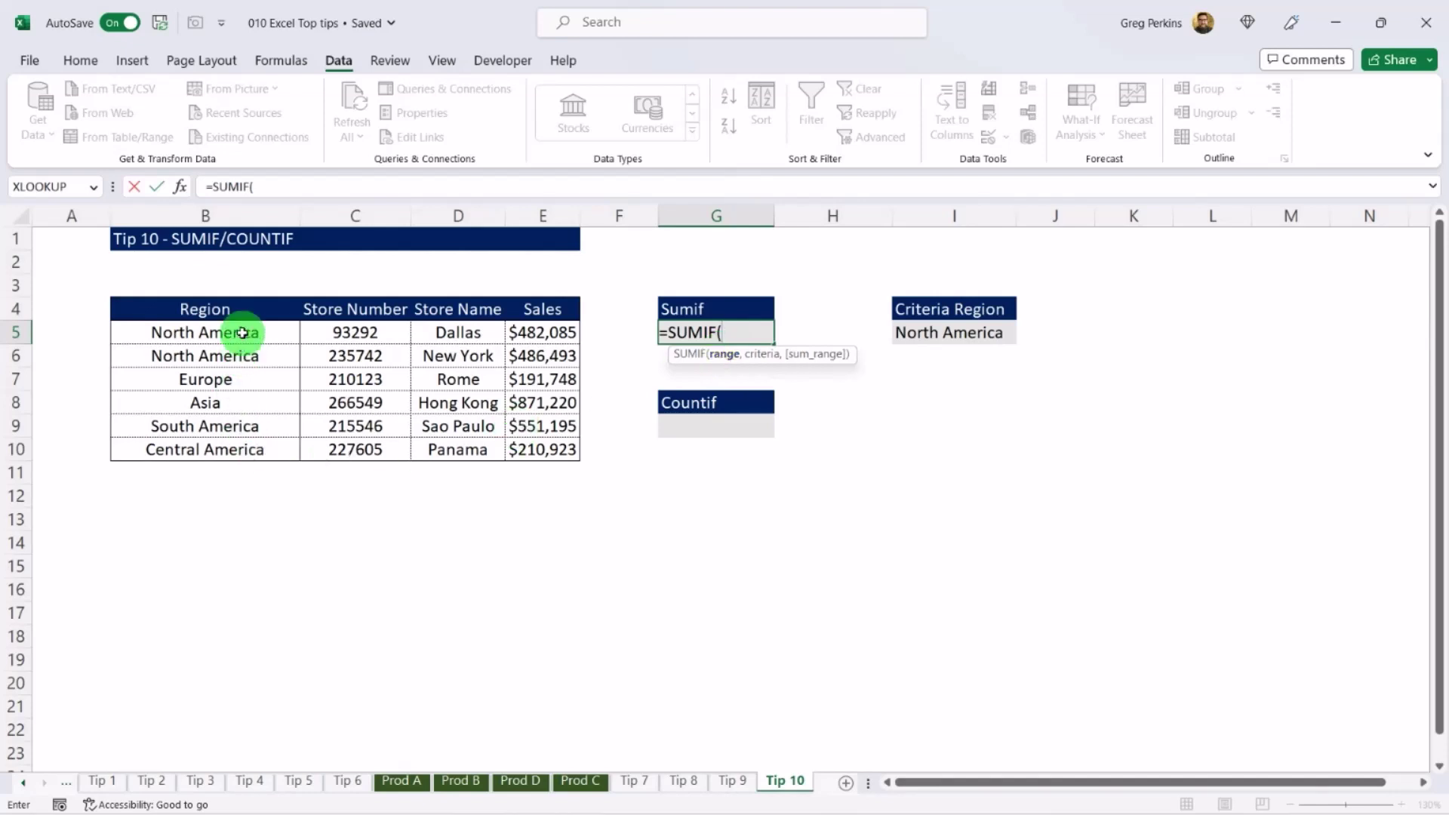
left_click_drag(242, 332, 252, 445)
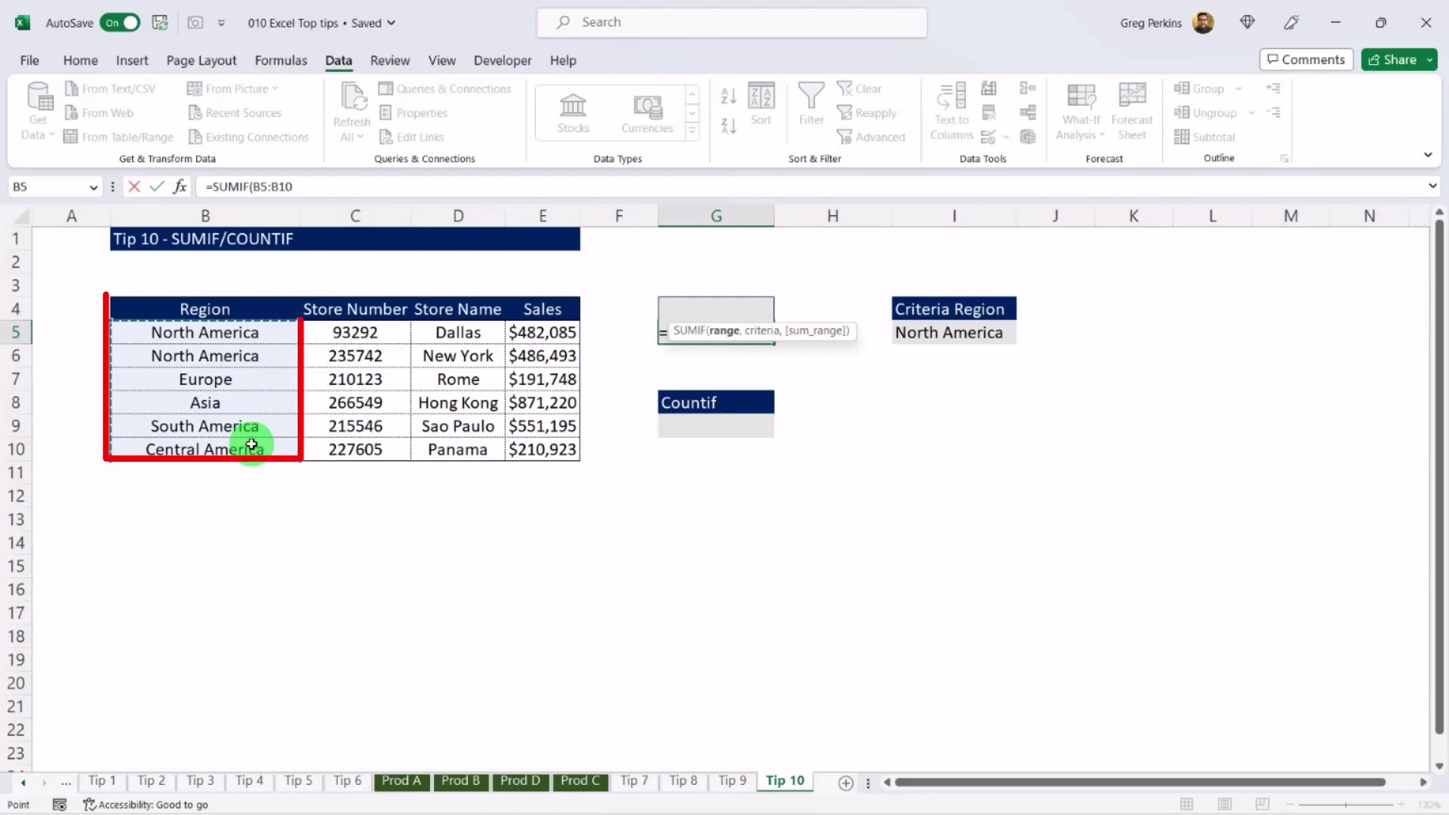
type(",")
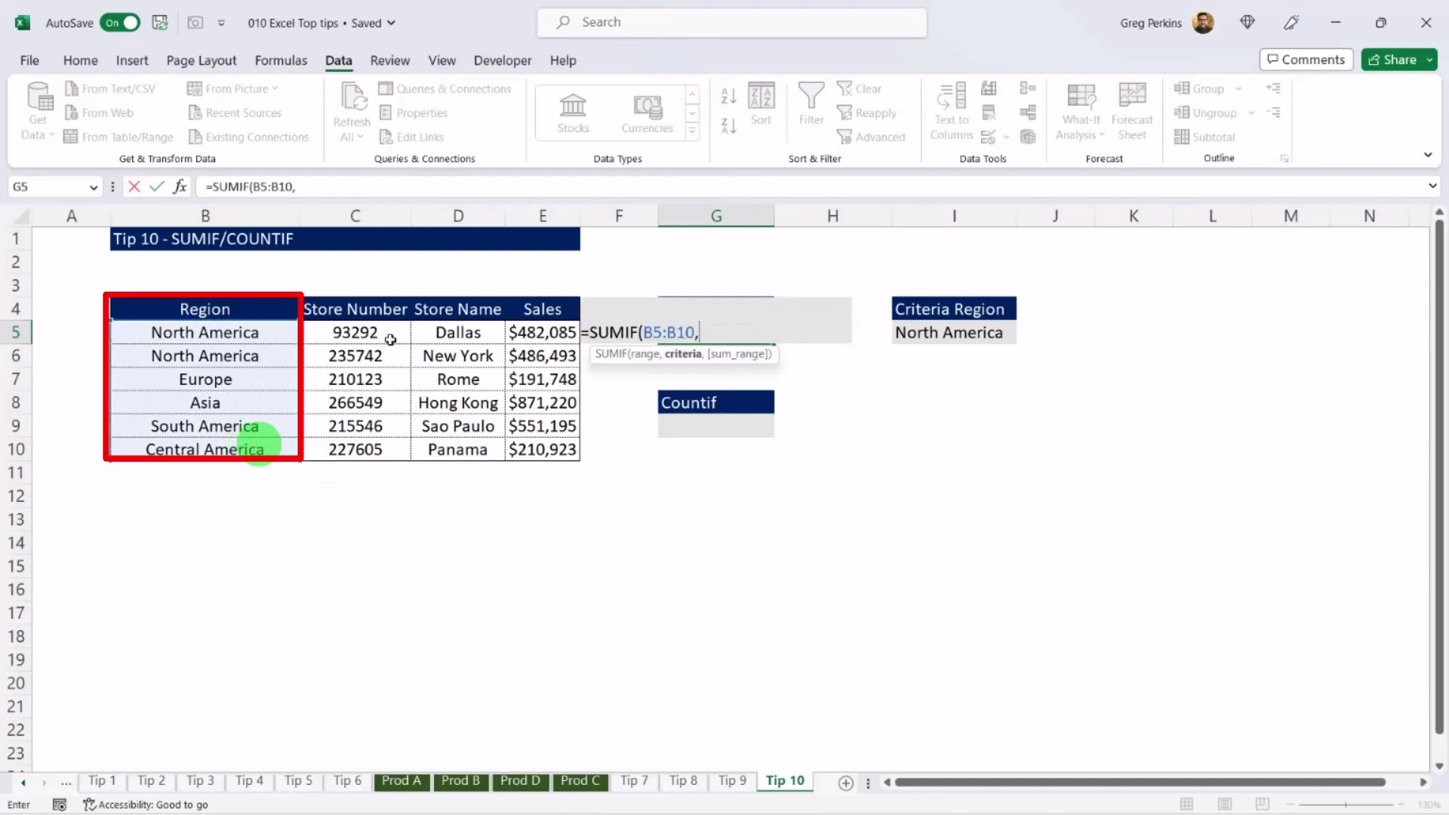
left_click(962, 333)
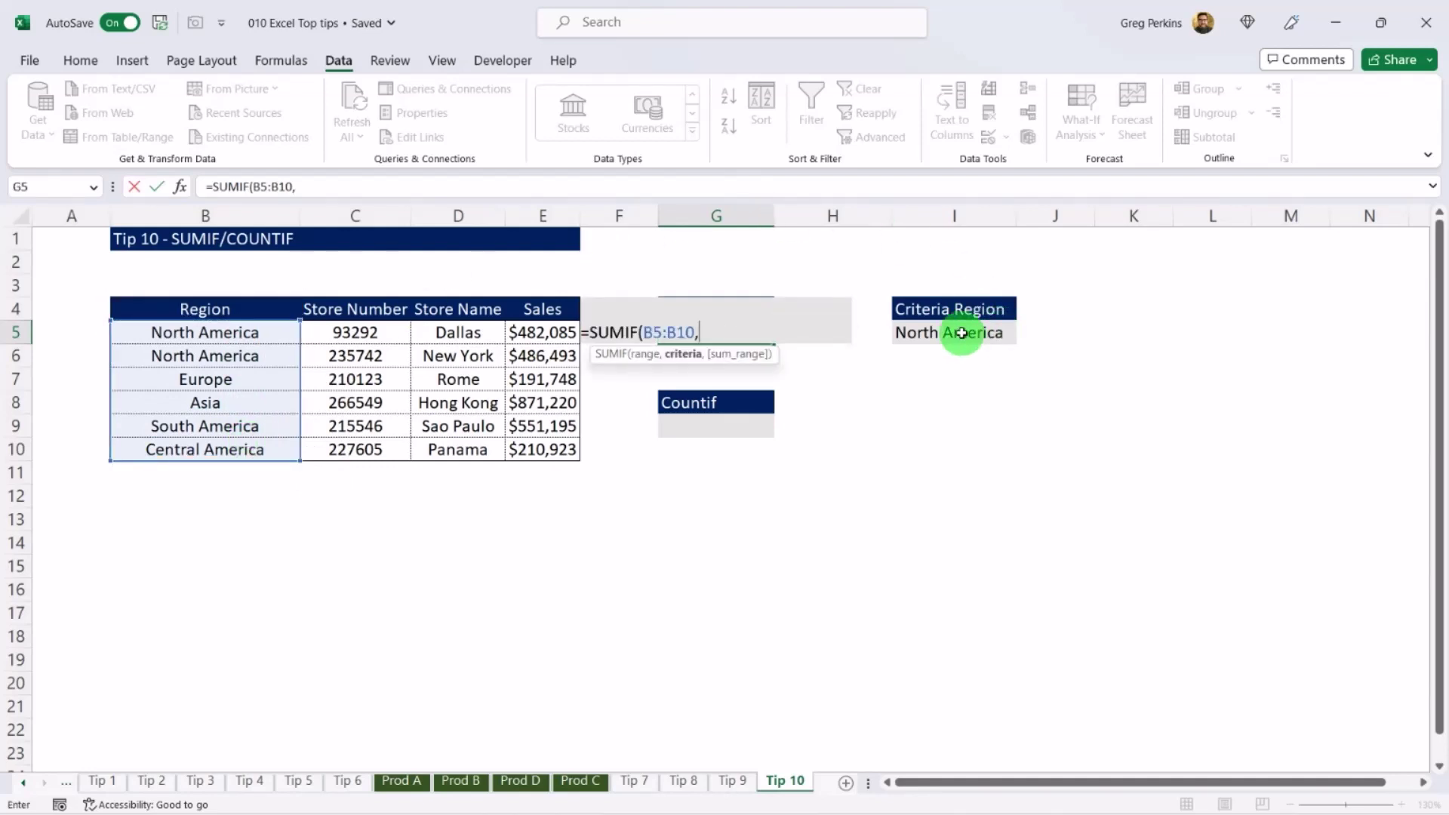
left_click(962, 333)
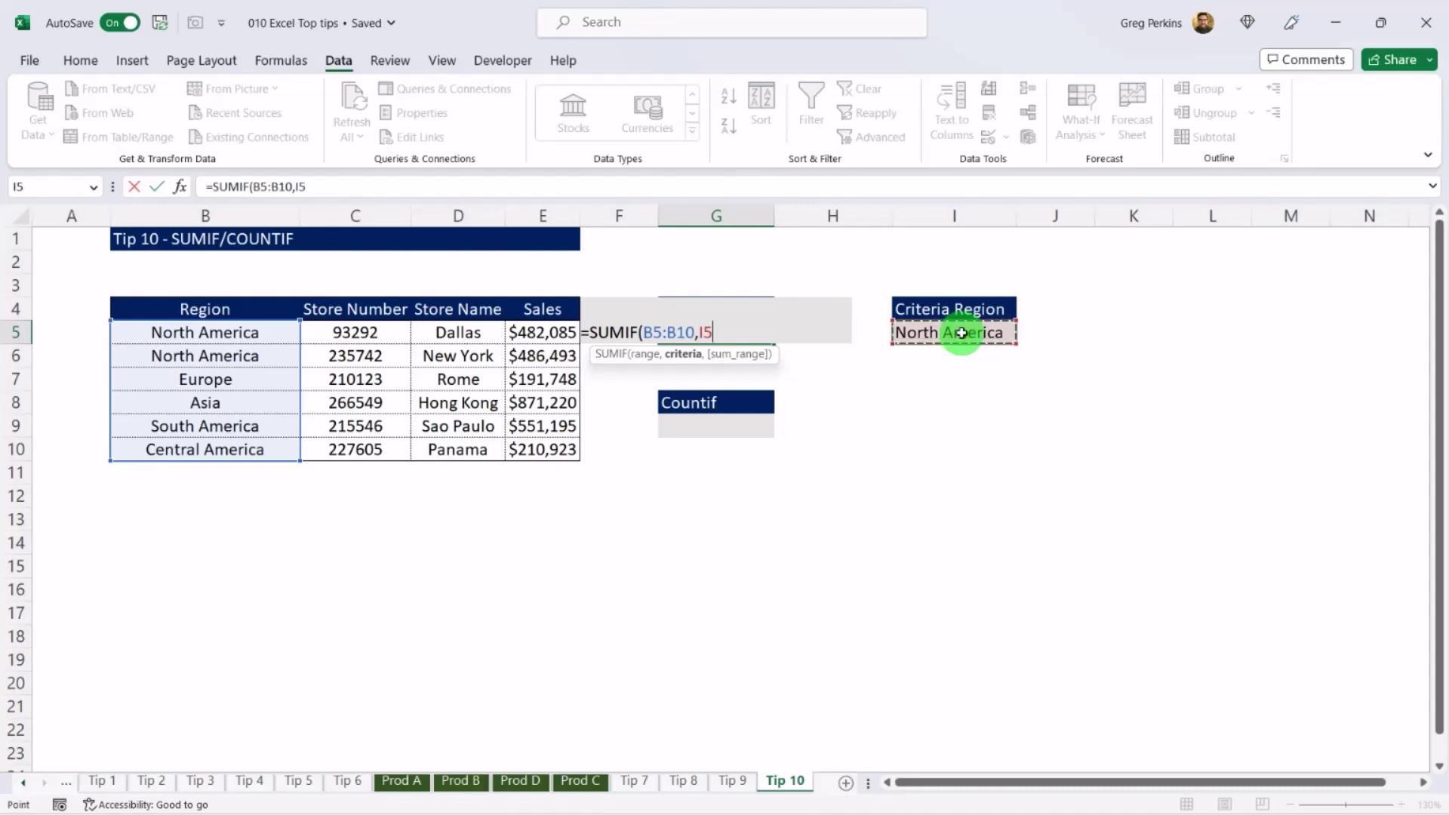
type(",")
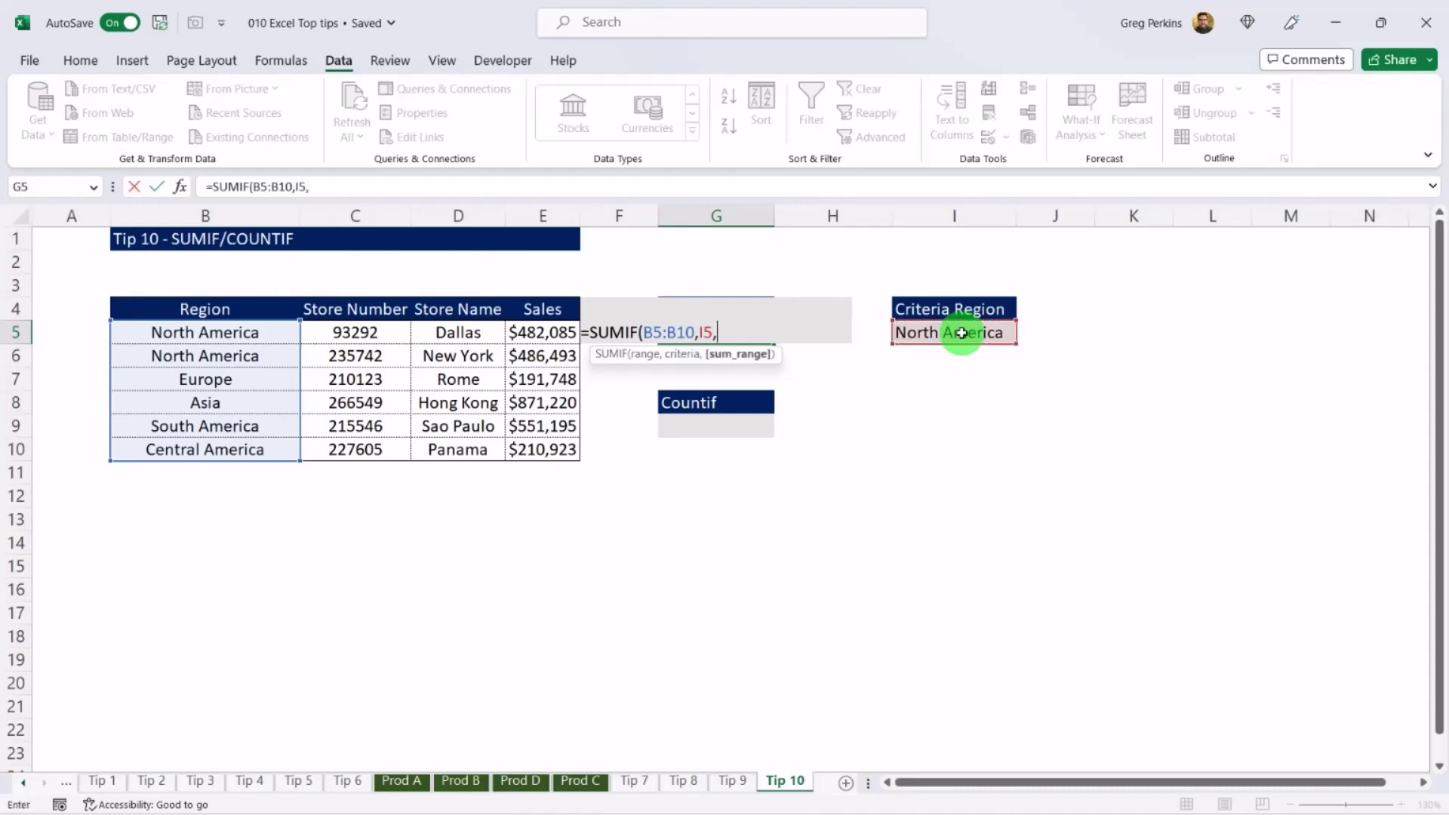
left_click(541, 332)
left_click_drag(541, 332, 552, 443)
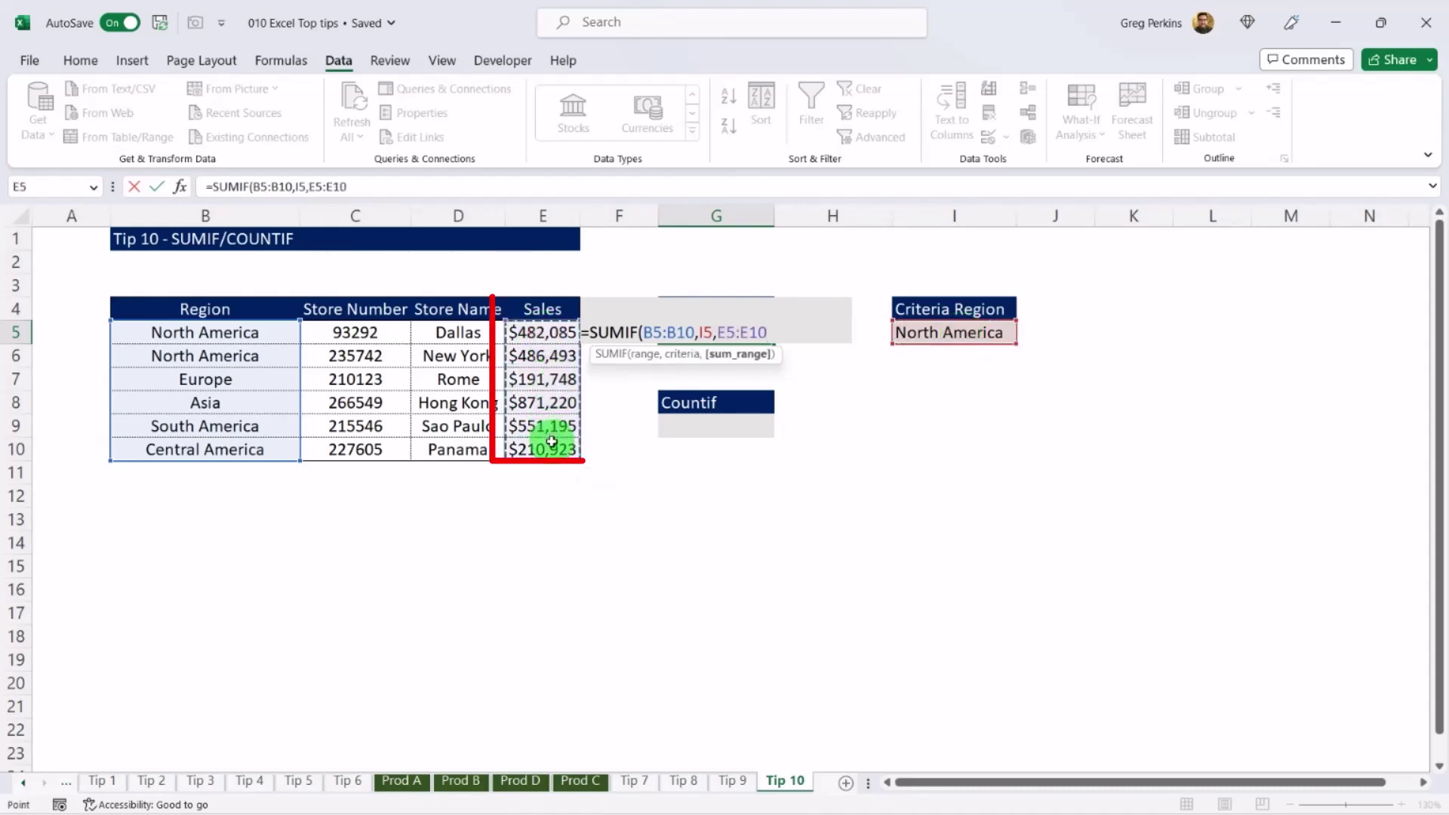
type(")")
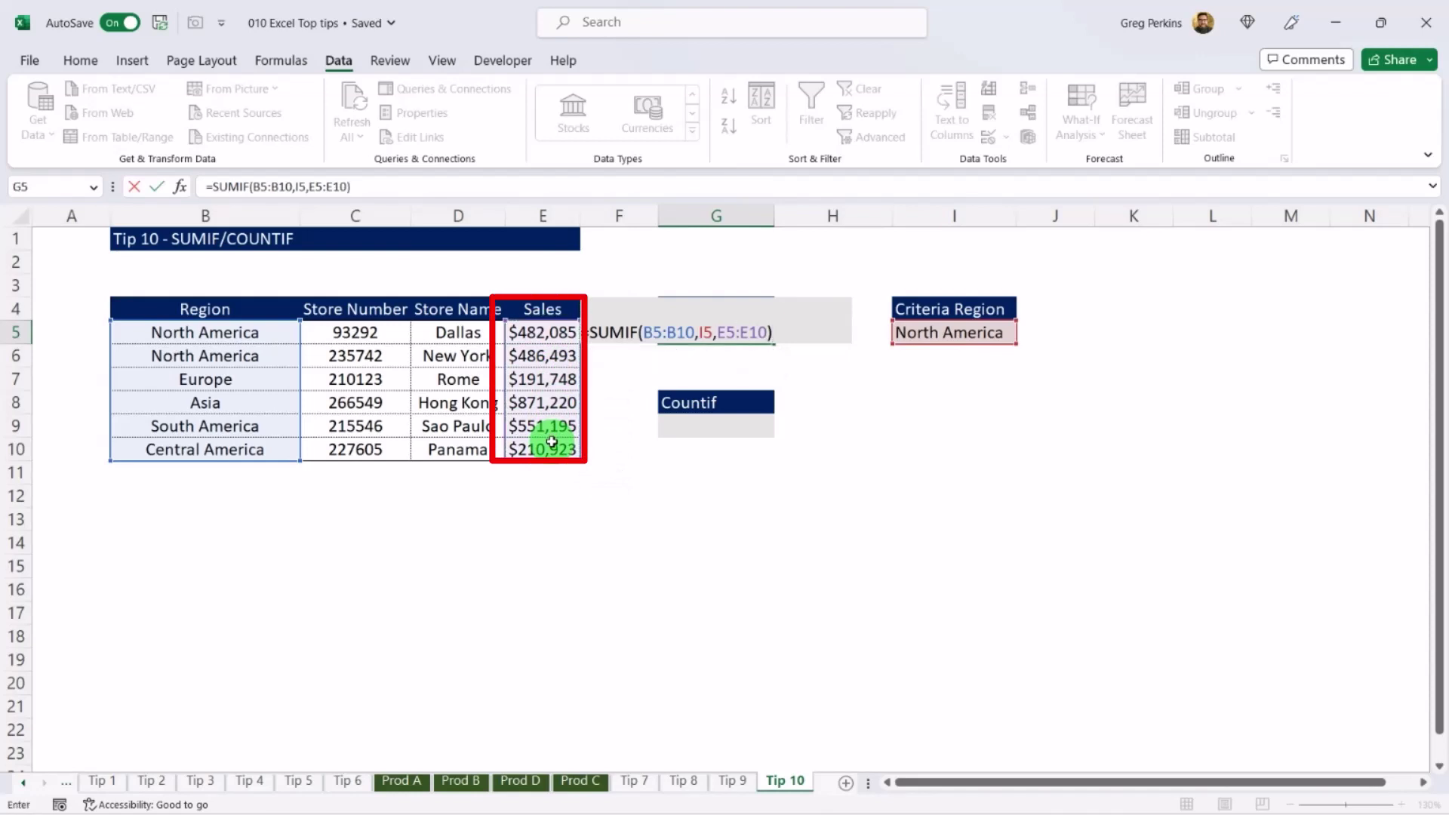
key("Return")
left_click_drag(539, 332, 546, 356)
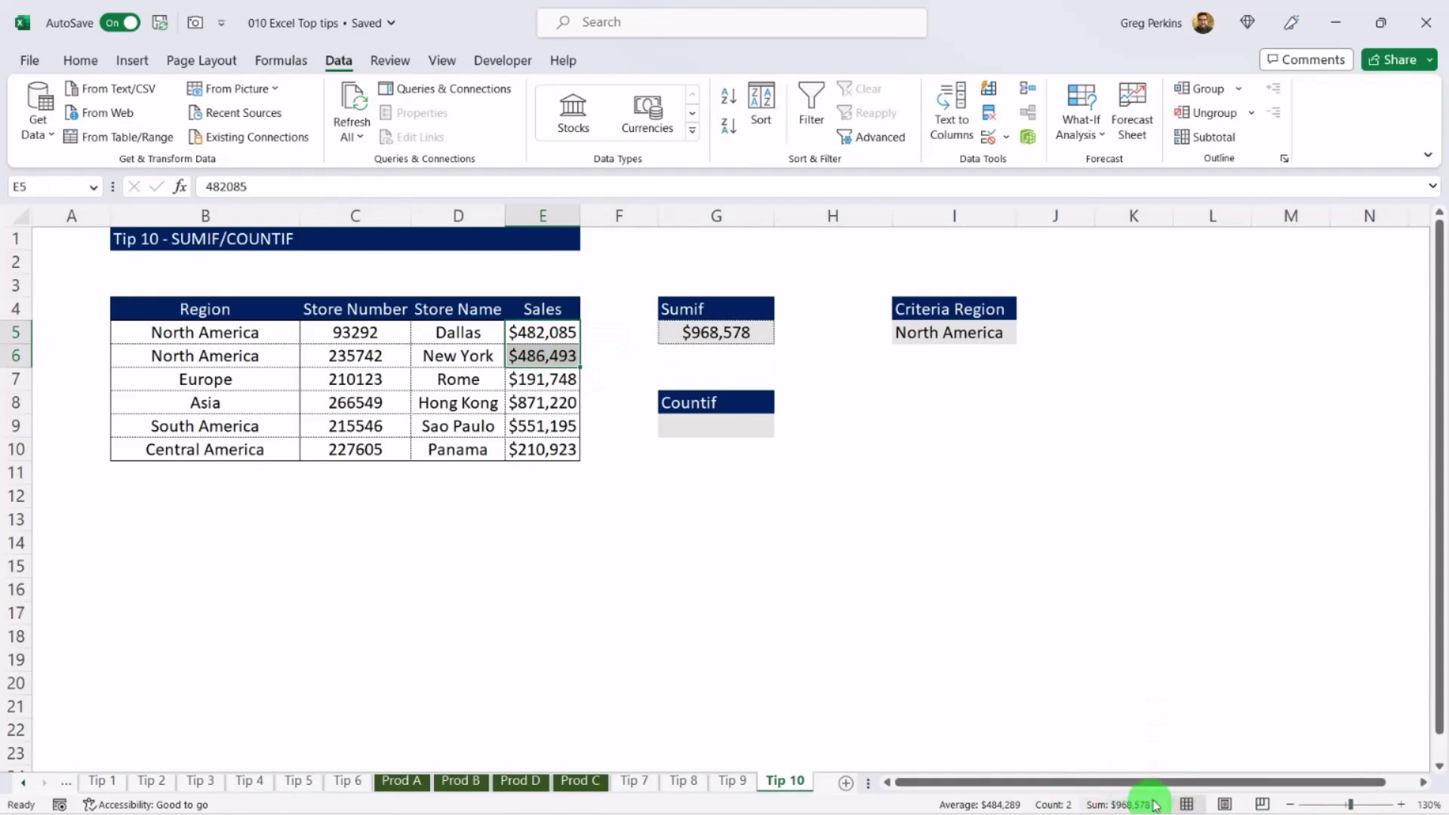
Count the stores in the criteria region in G9 with =COUNTIF(B5:B10,I5).
left_click(711, 426)
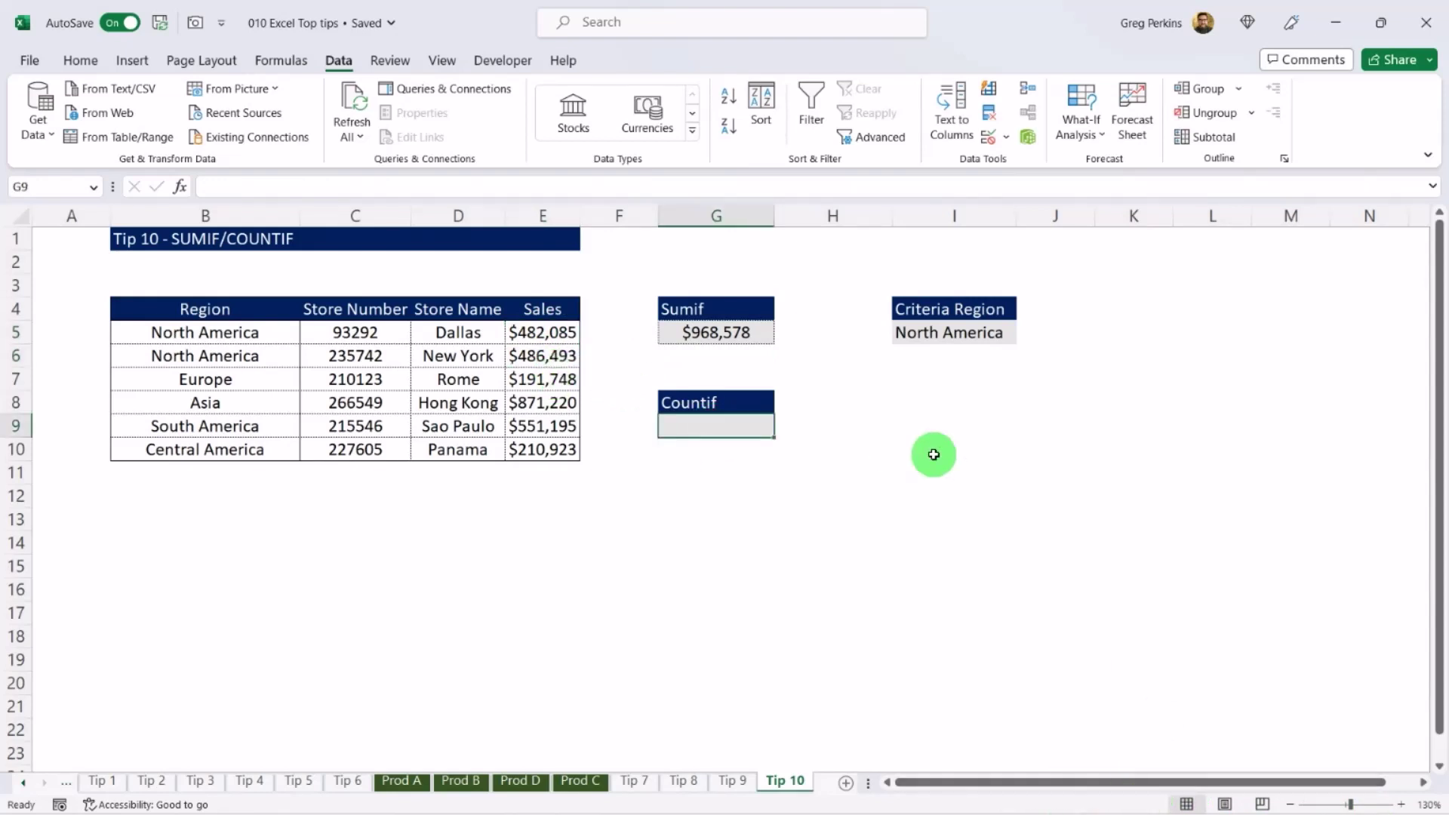
type("=COUNTI")
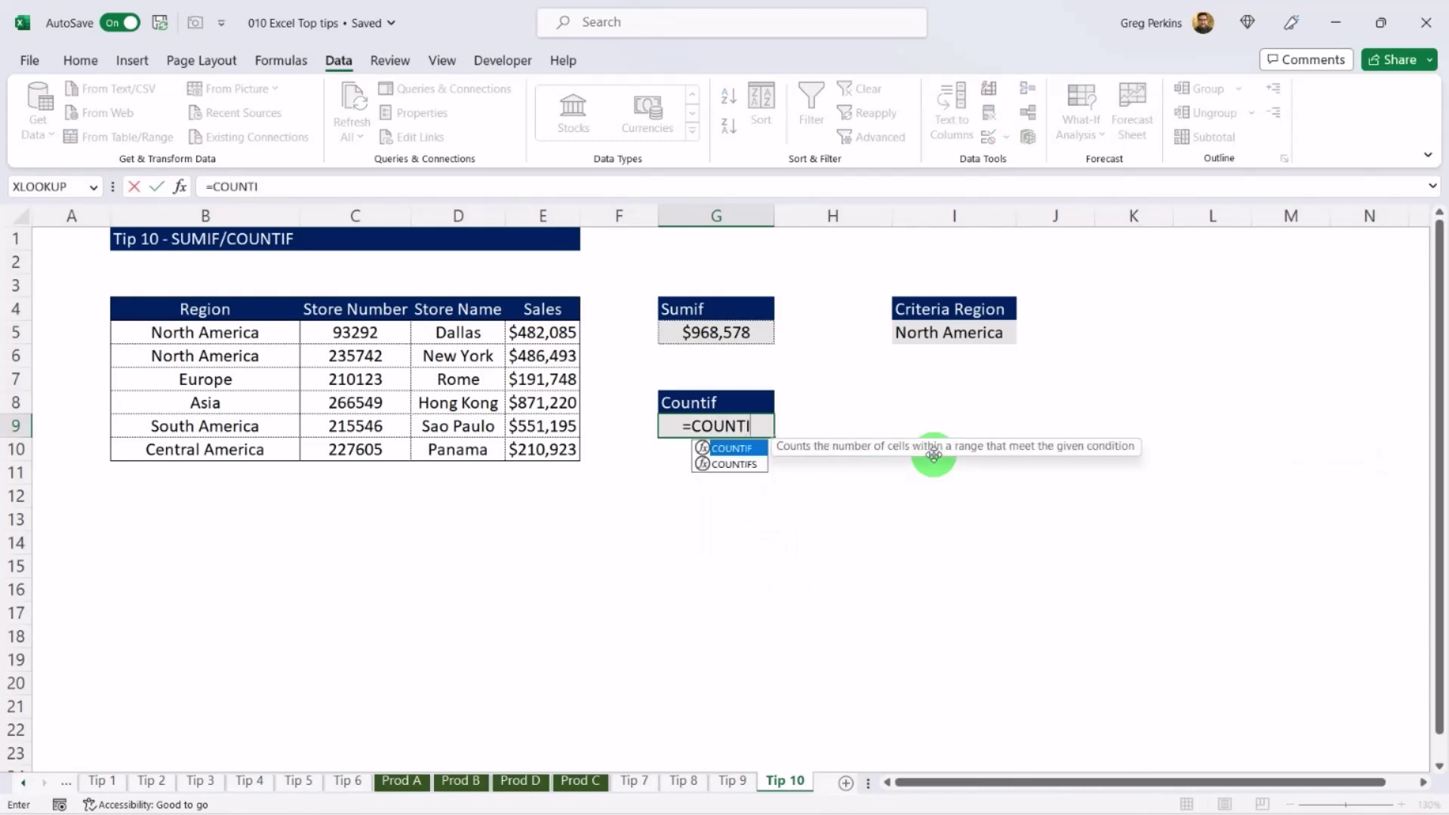
key("Tab")
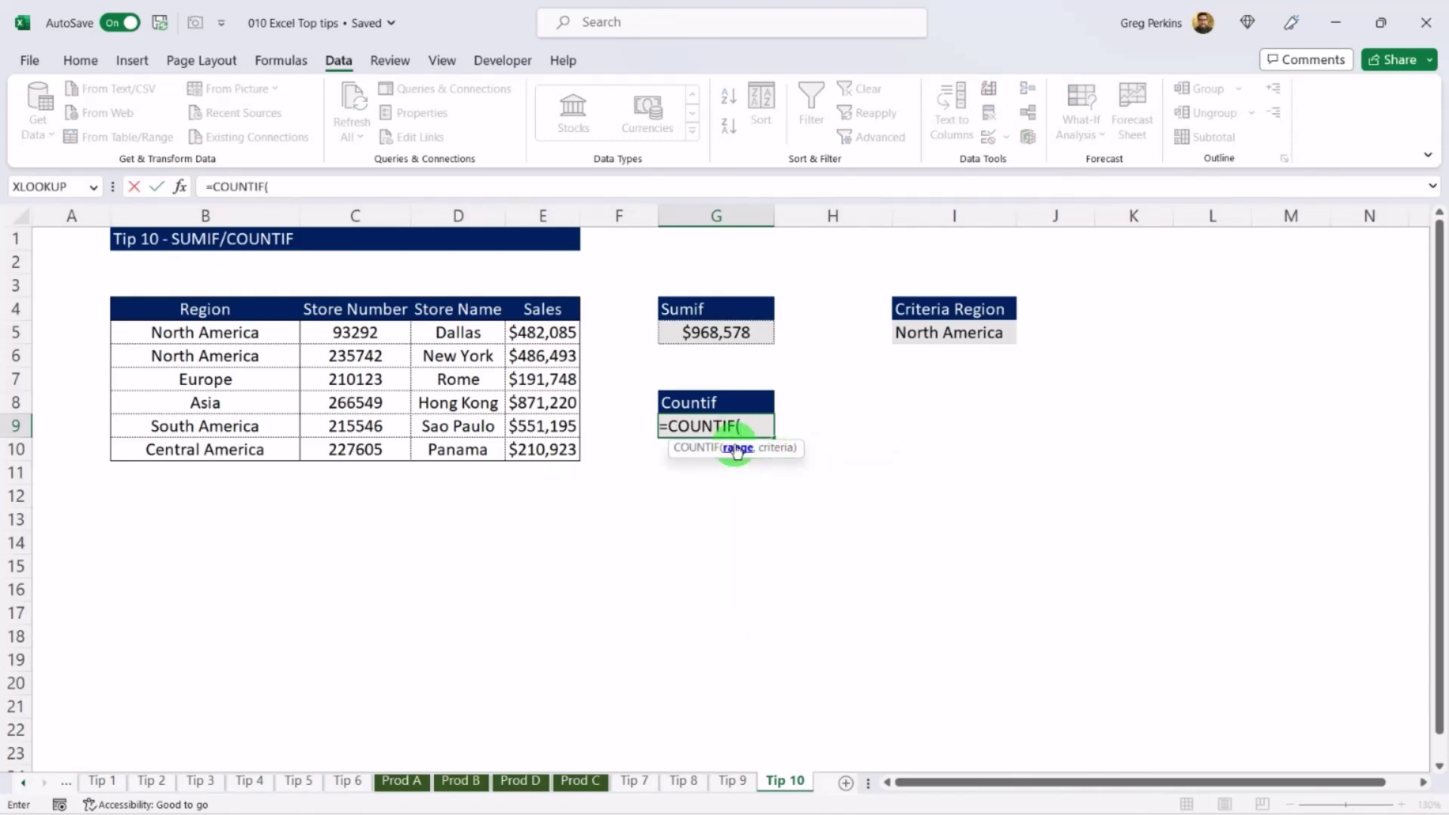
left_click_drag(231, 332, 239, 444)
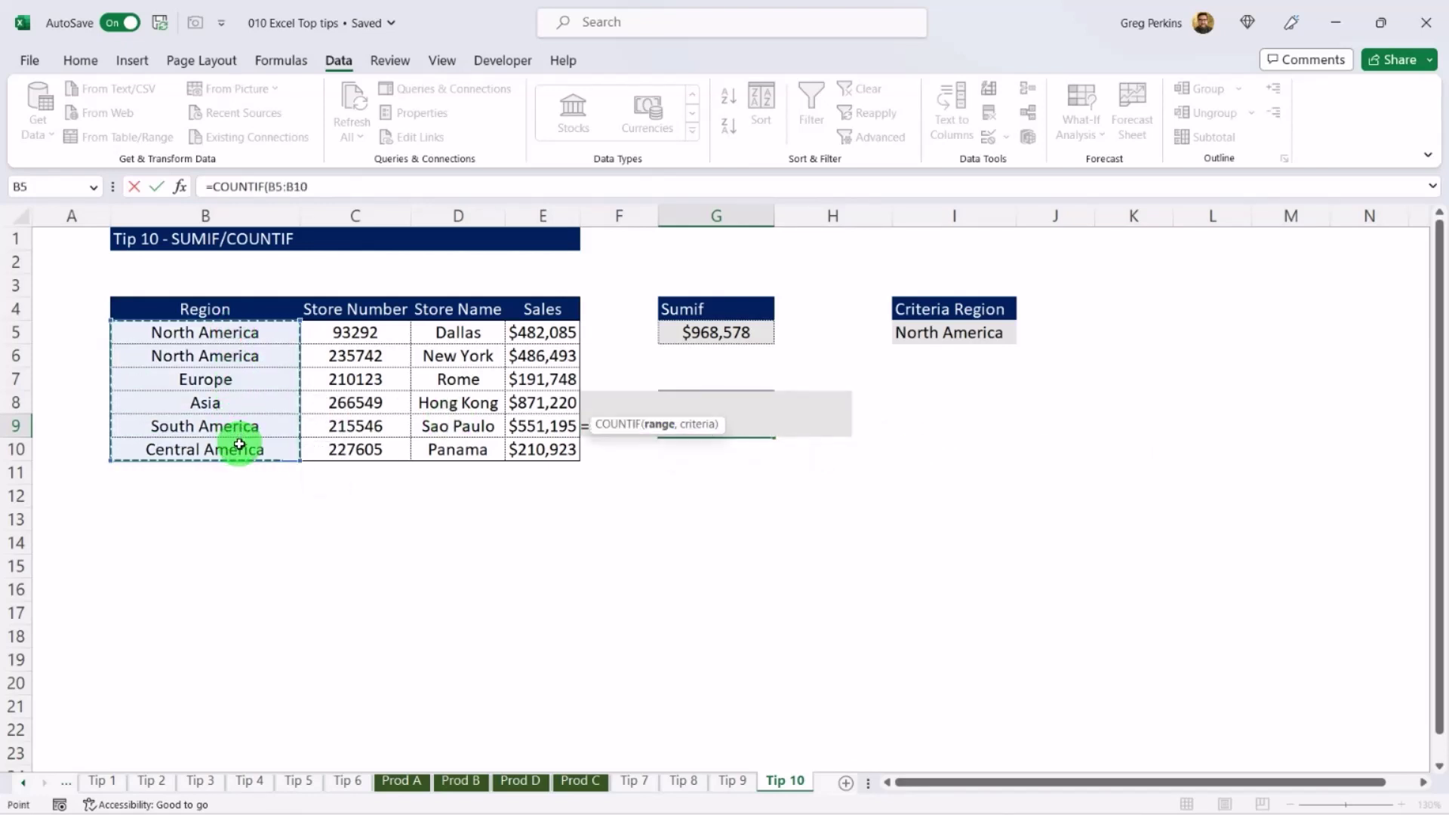
type(",")
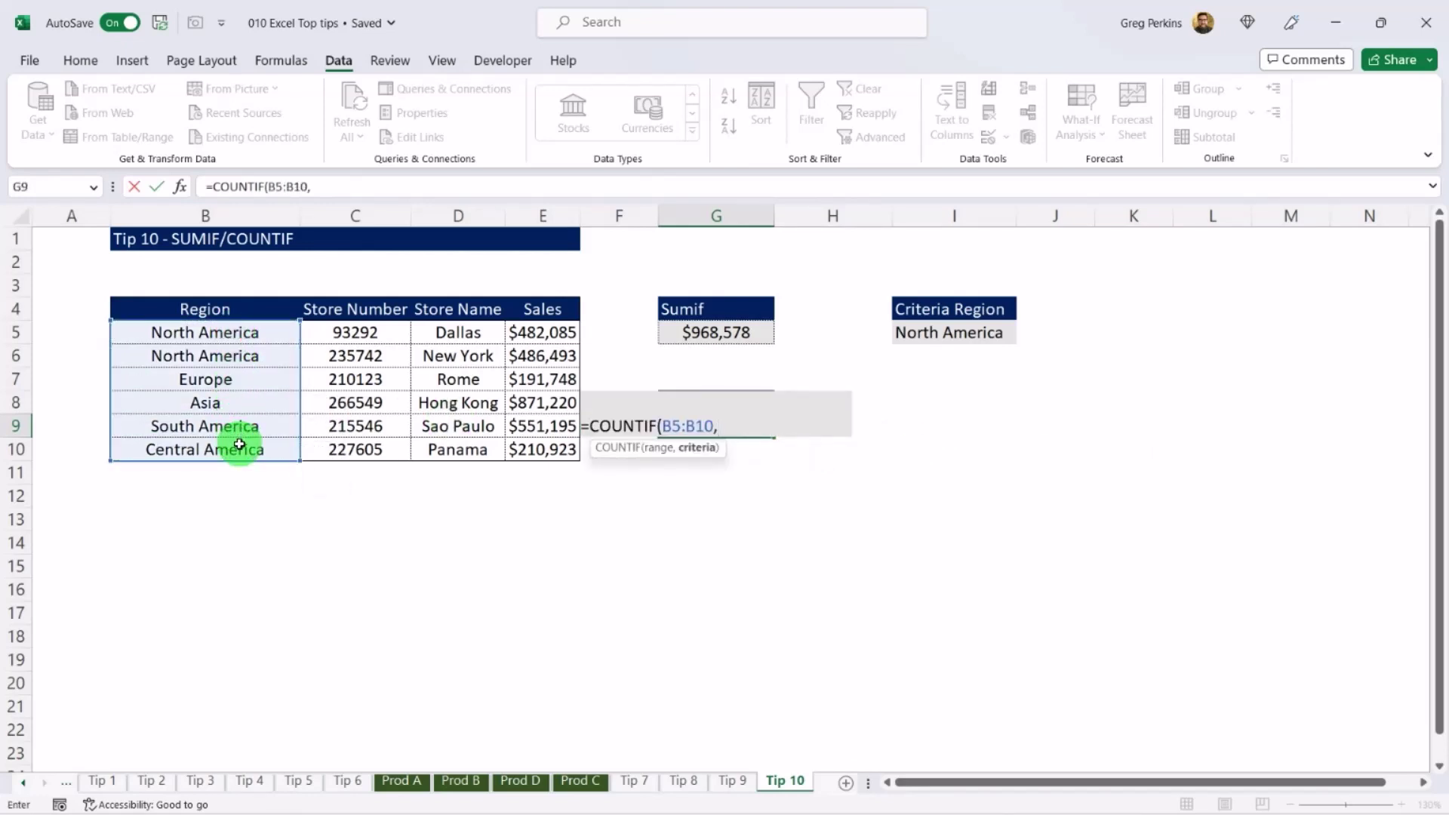
left_click(954, 335)
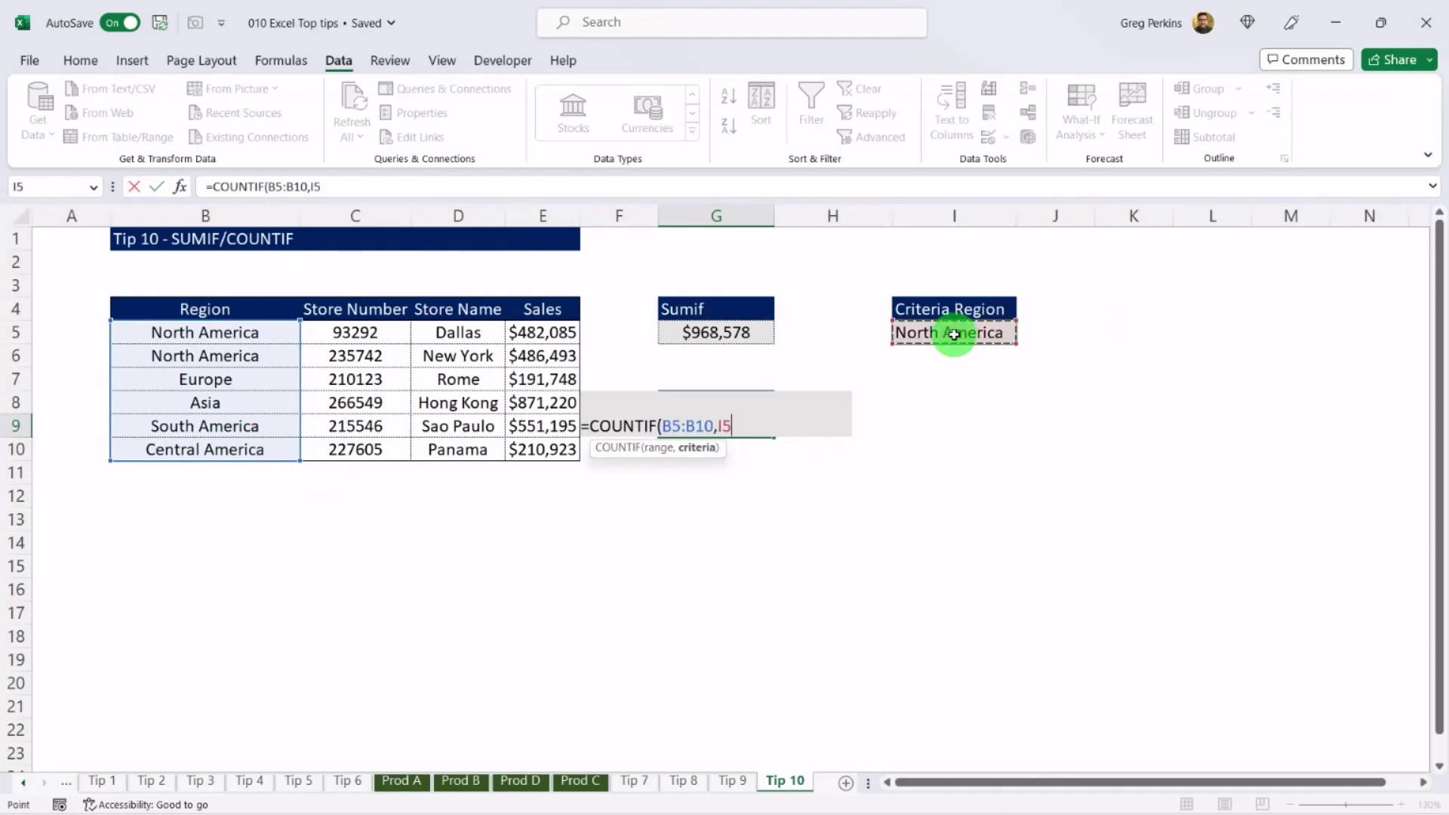
type(")")
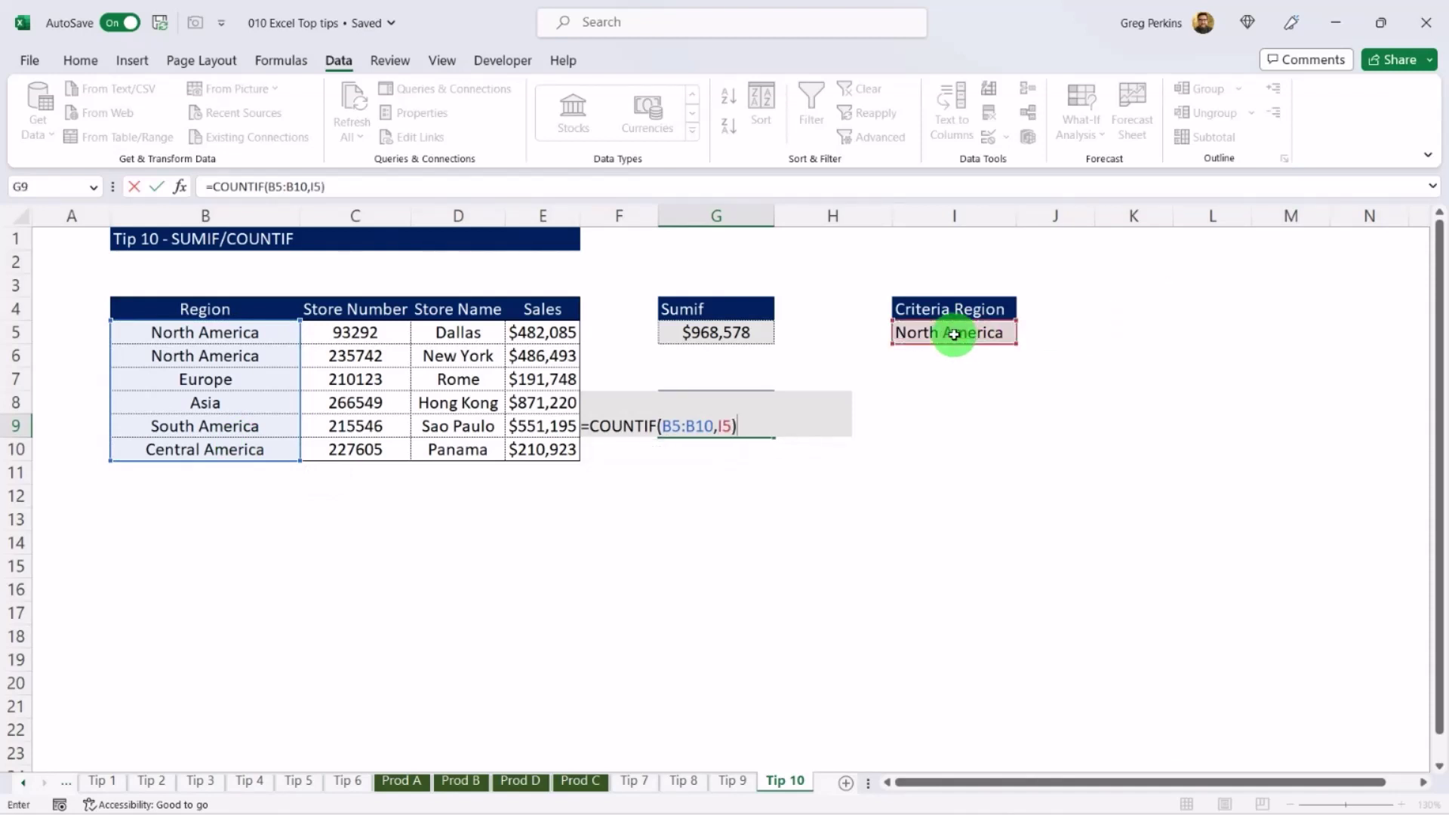
key("Return")
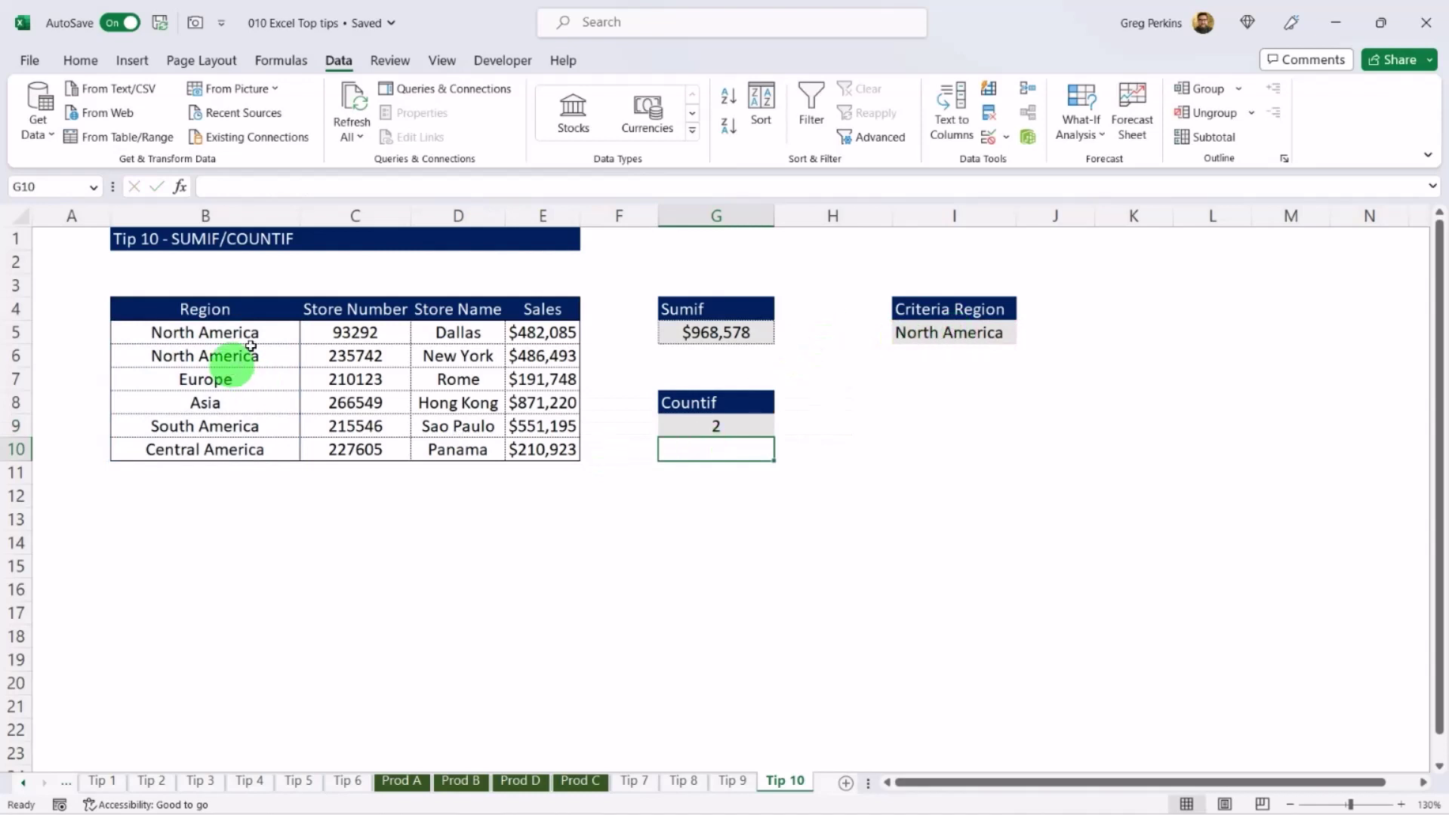